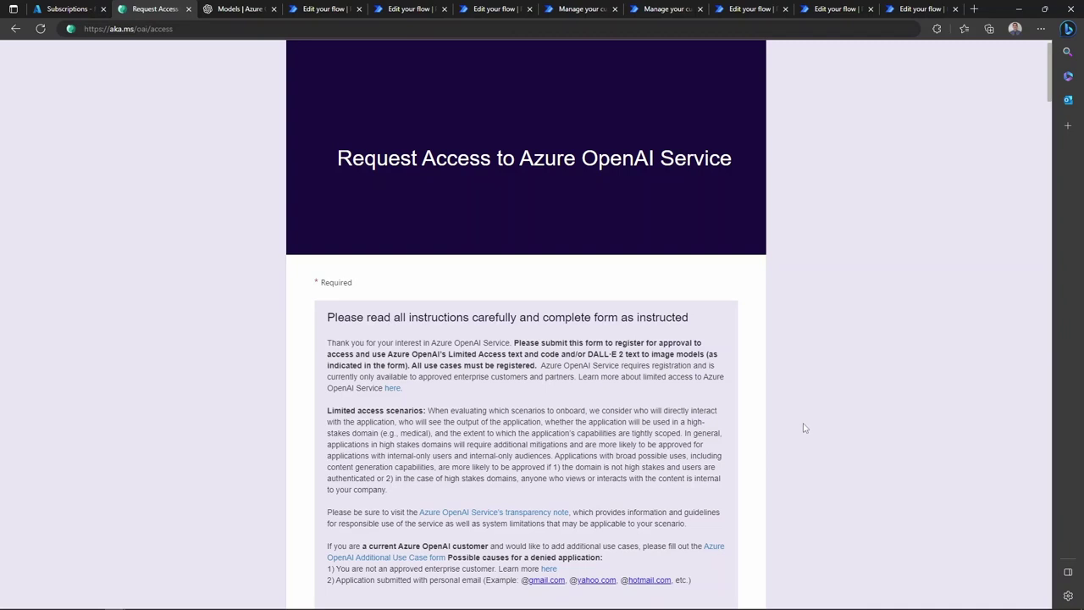
# Cycle through the open Edge tabs: OpenAI Studio models, Teams, Outlook, OneNote flows and connector pages.
pyautogui.hotkey('ctrl', 'Tab')
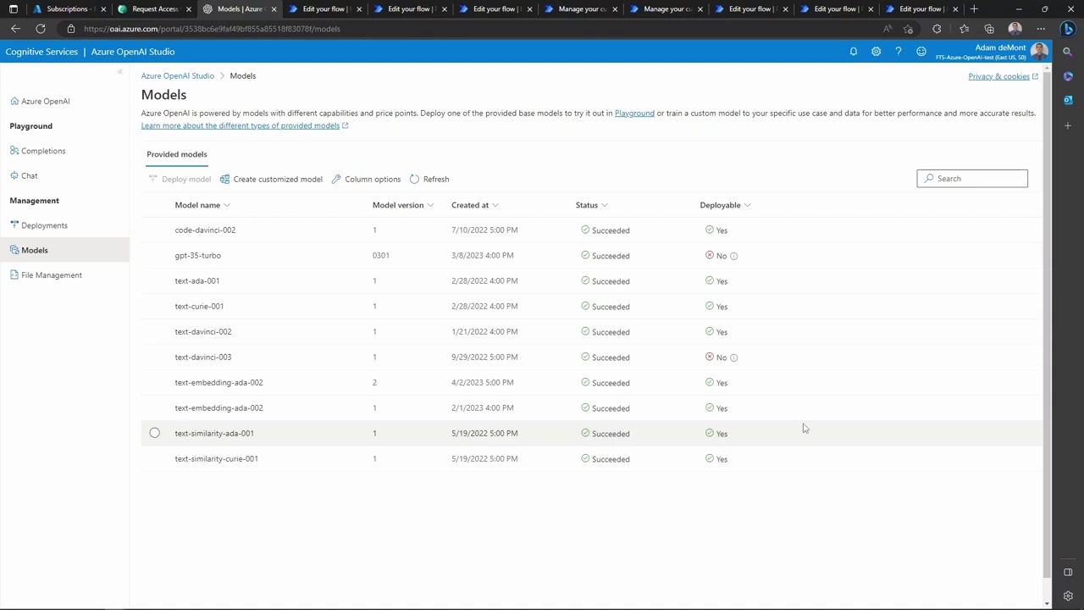
pyautogui.hotkey('ctrl', 'Tab')
pyautogui.hotkey('ctrl', 'Tab')
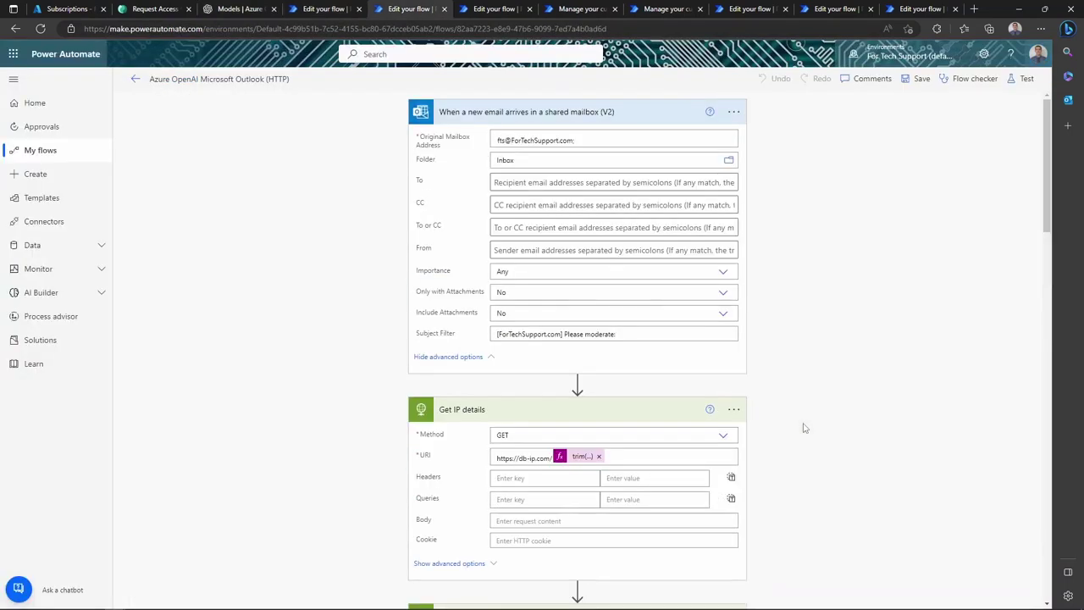
pyautogui.hotkey('ctrl', 'Tab')
pyautogui.hotkey('ctrl', 'Tab')
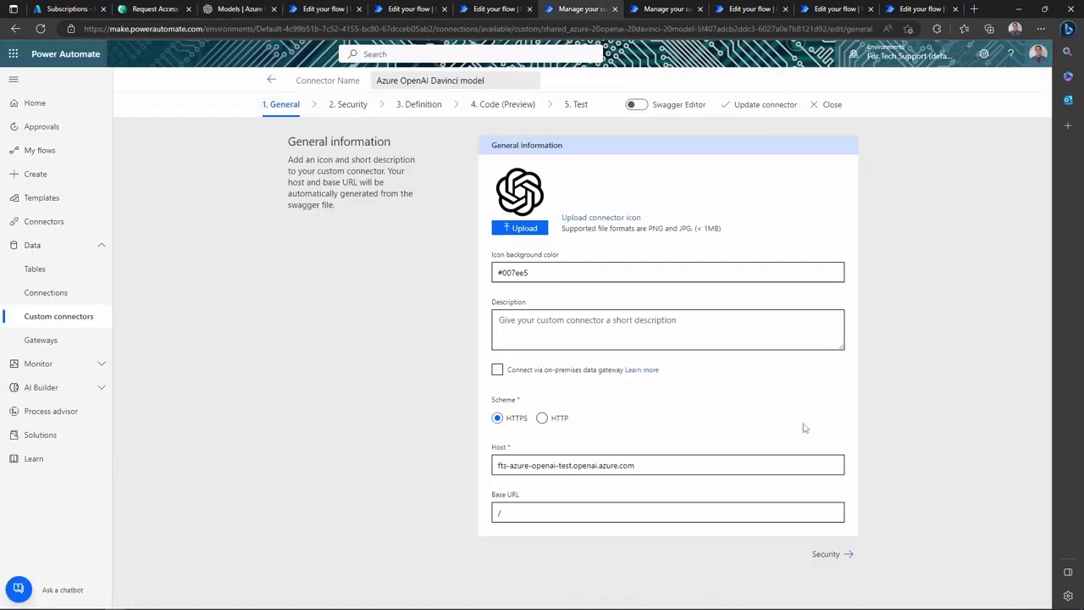
pyautogui.hotkey('ctrl', 'Tab')
pyautogui.hotkey('ctrl', 'Tab')
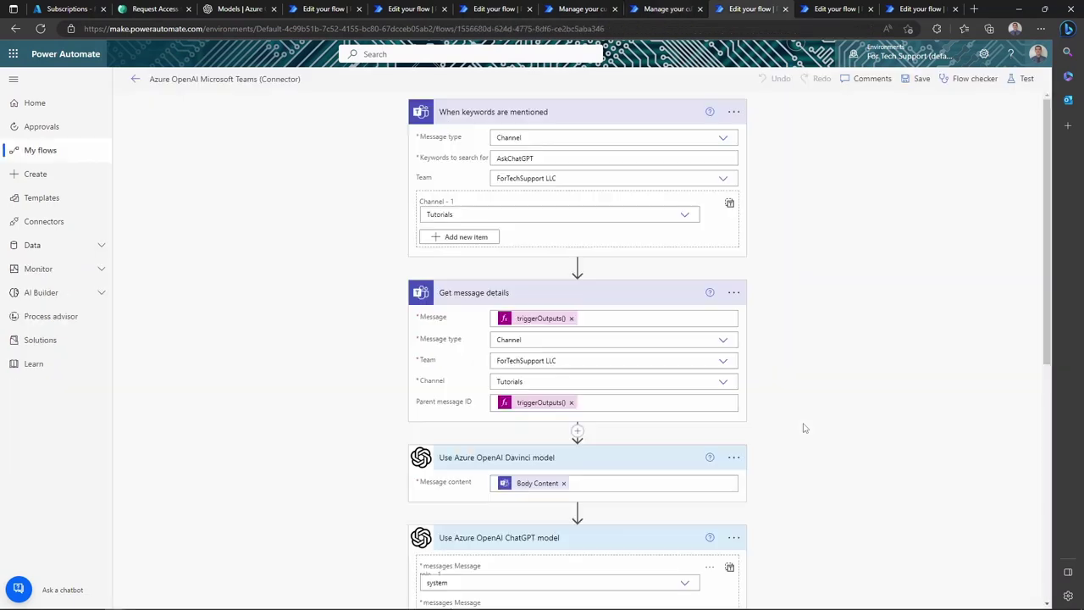
pyautogui.hotkey('ctrl', 'Tab')
pyautogui.hotkey('ctrl', 'Tab')
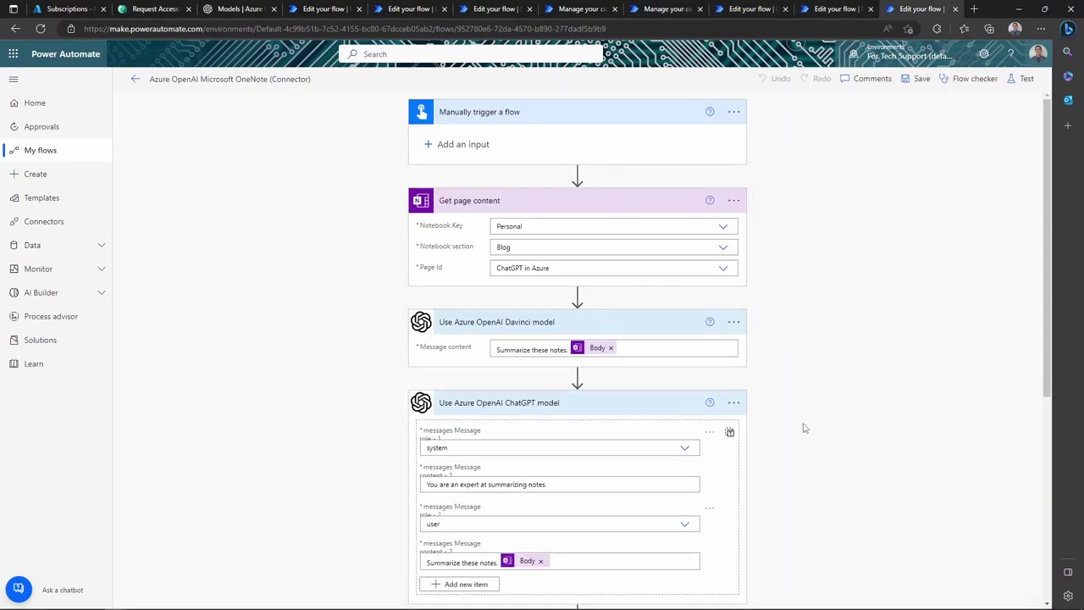
pyautogui.hotkey('ctrl', 'Tab')
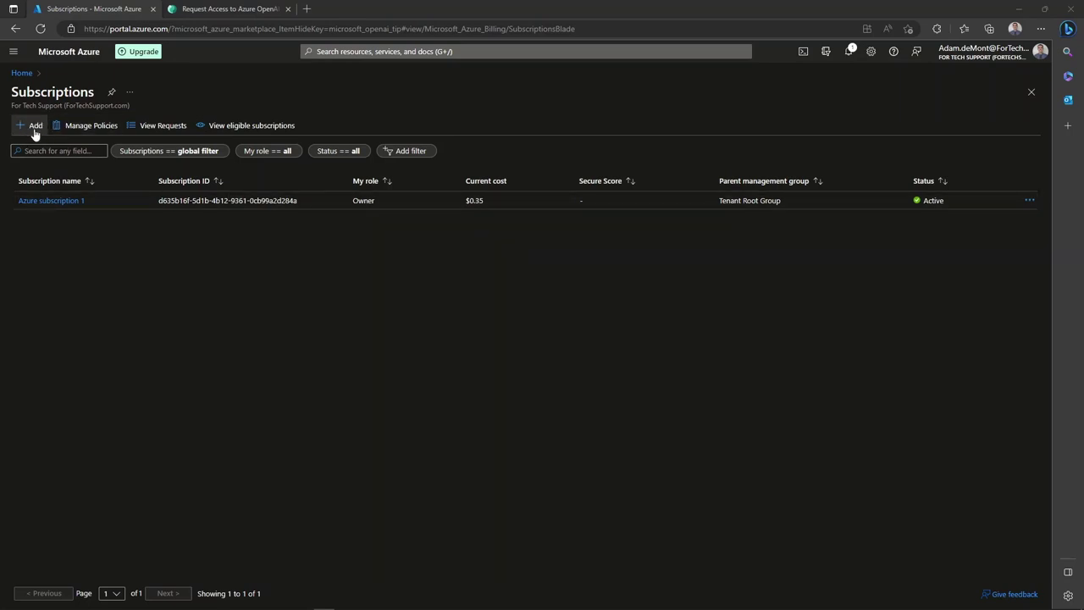
# Check the single active Azure subscription, then return to the Azure OpenAI access request form.
pyautogui.click(35, 129)
pyautogui.click(218, 6)
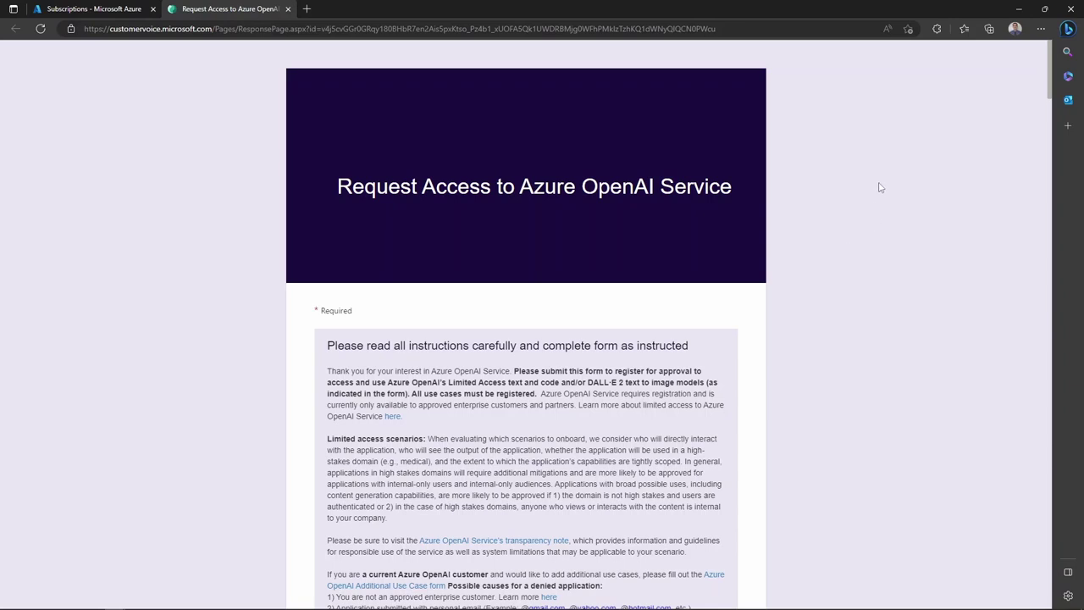
pyautogui.scroll(-1, 642, 271)
pyautogui.scroll(-8, 644, 265)
pyautogui.scroll(-6, 661, 267)
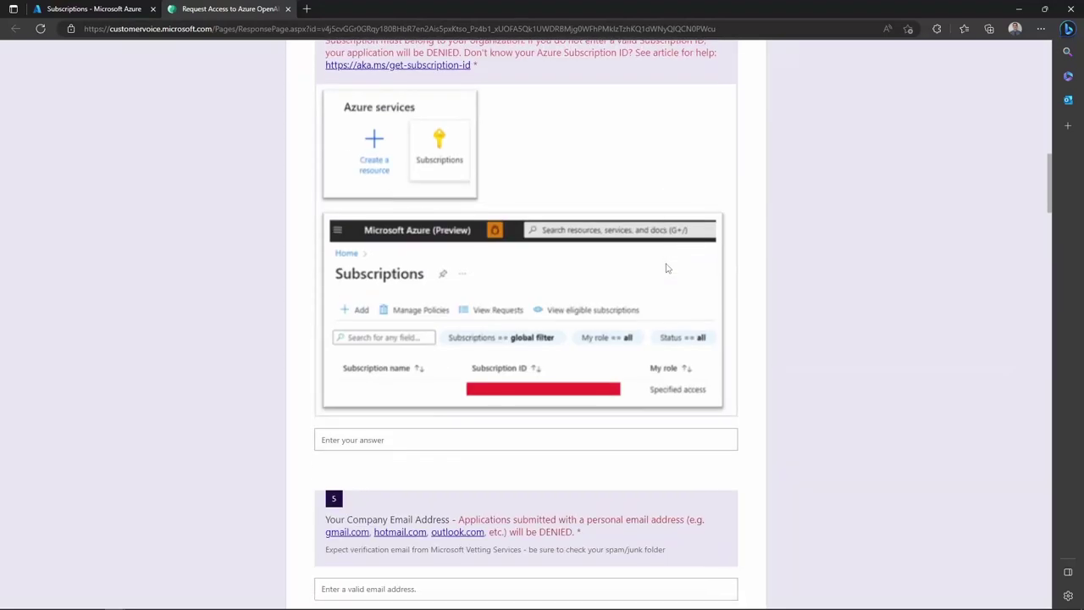
pyautogui.scroll(-1, 668, 269)
pyautogui.scroll(1, 440, 314)
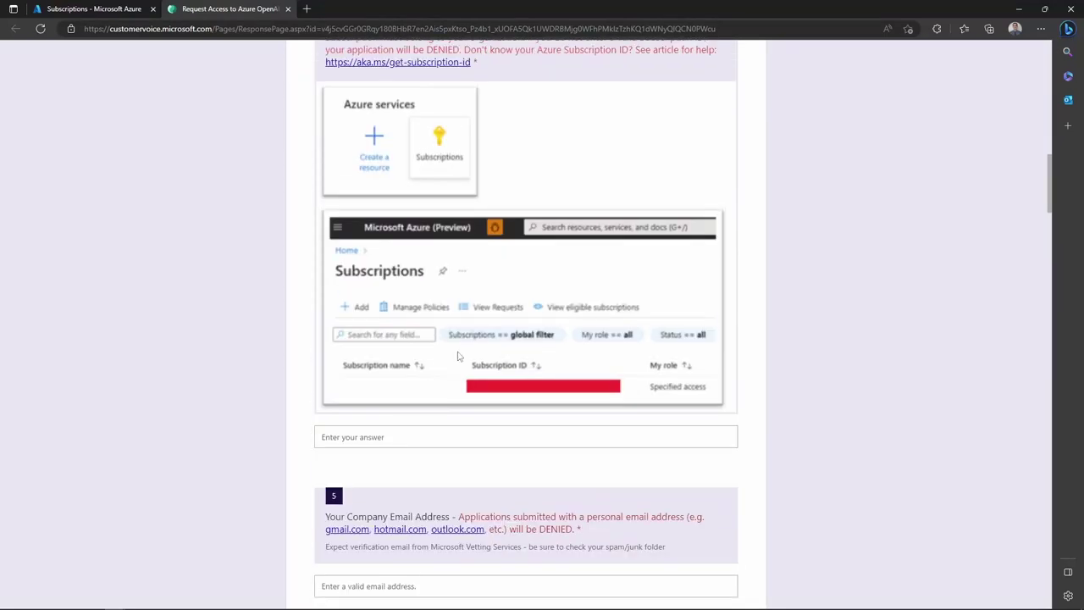
pyautogui.scroll(1, 431, 371)
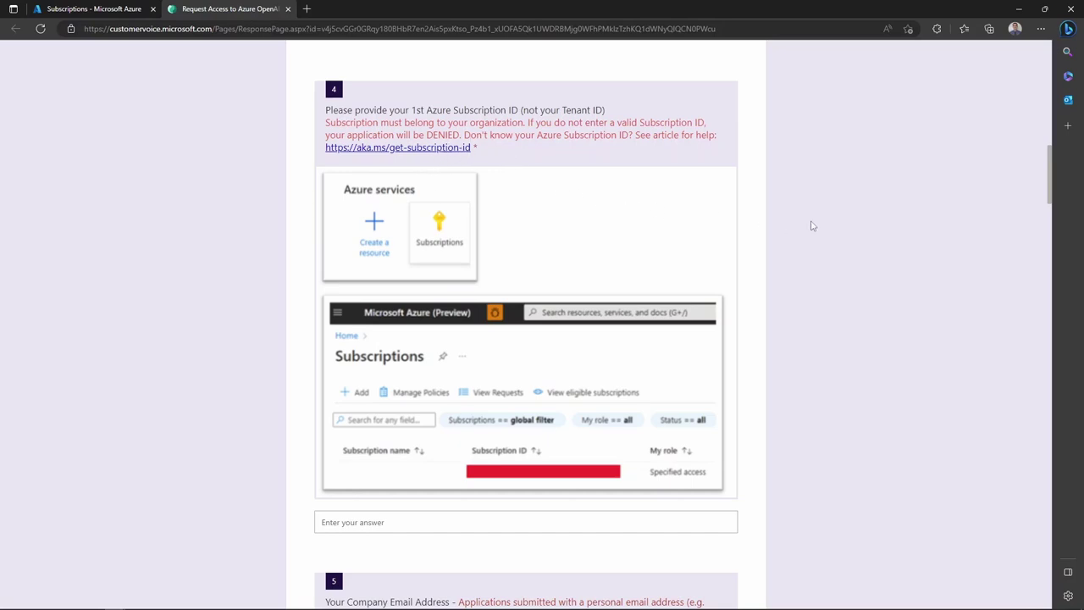
pyautogui.scroll(-3, 815, 236)
pyautogui.scroll(-3, 815, 236)
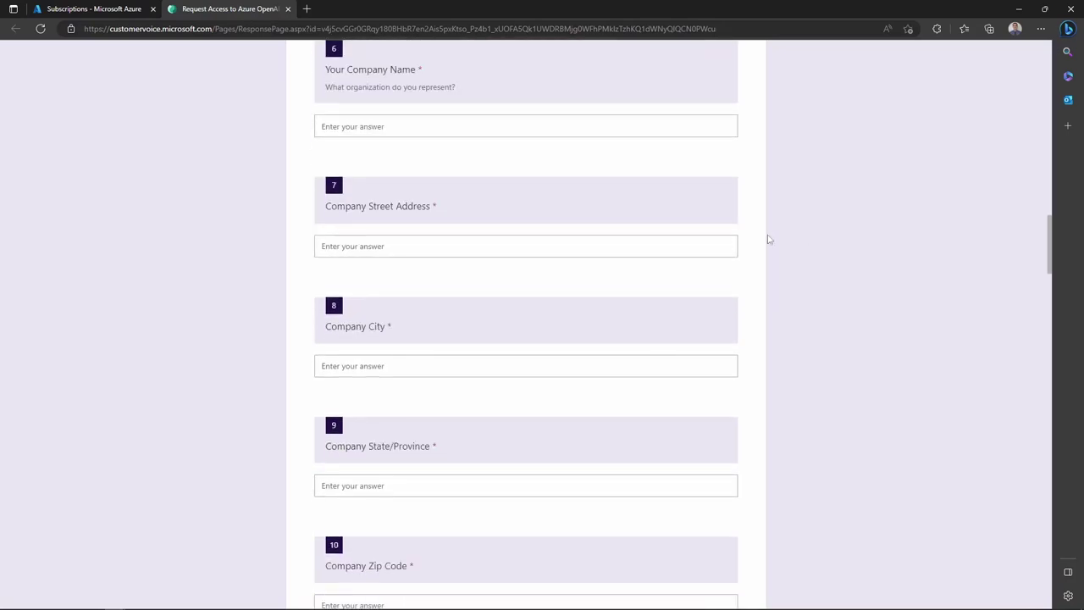
pyautogui.scroll(-5, 550, 271)
pyautogui.scroll(-5, 547, 270)
pyautogui.scroll(-5, 545, 270)
pyautogui.scroll(-5, 547, 269)
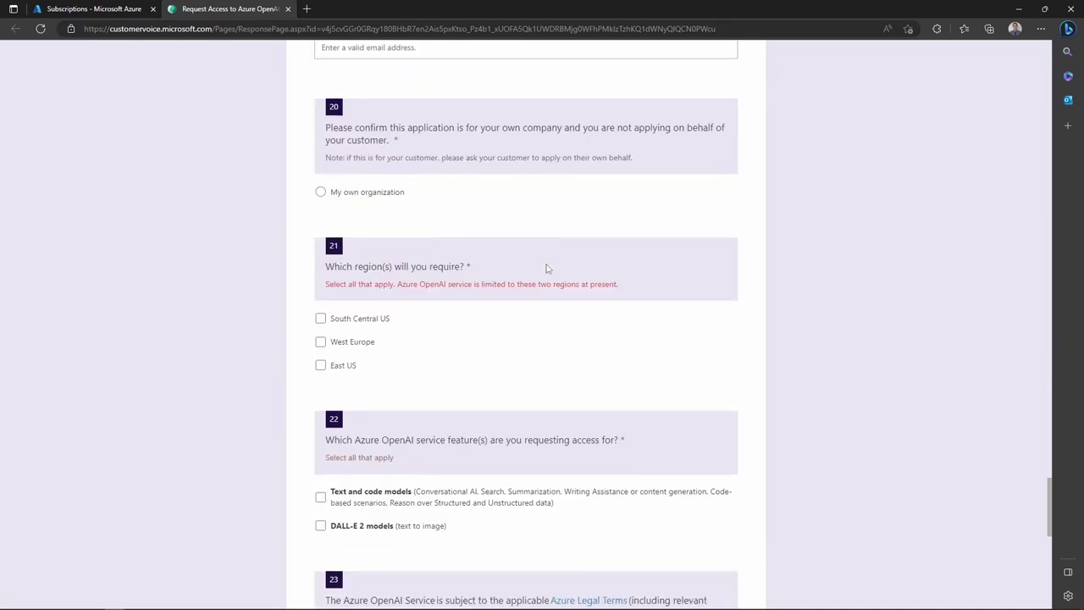
pyautogui.scroll(-5, 547, 270)
pyautogui.scroll(-5, 546, 270)
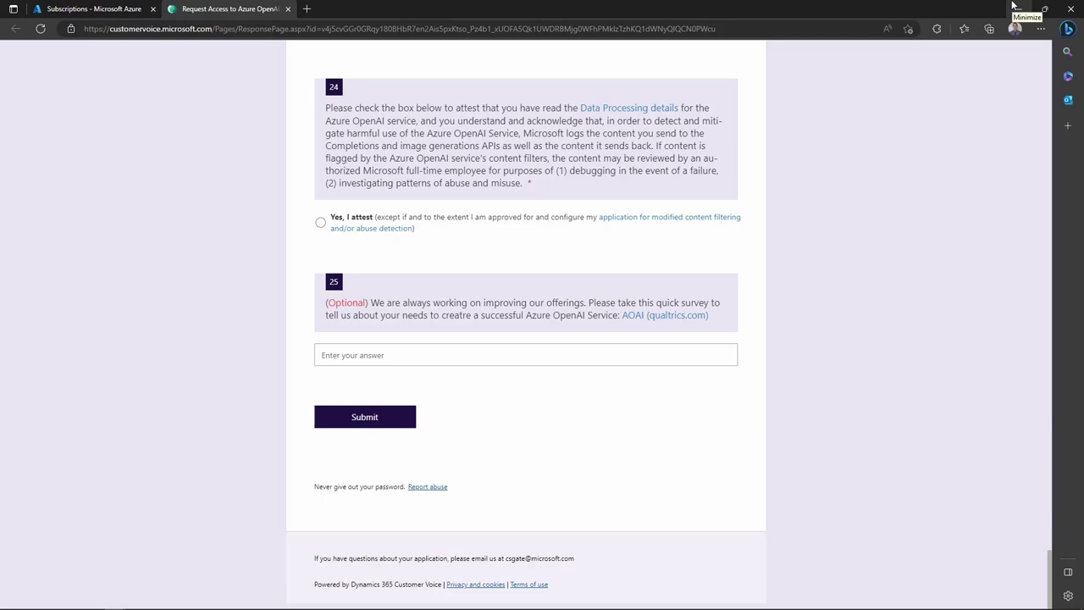
# Read the verification and Azure OpenAI onboarding emails, then minimize Outlook to reveal the Azure portal.
pyautogui.click(1013, 7)
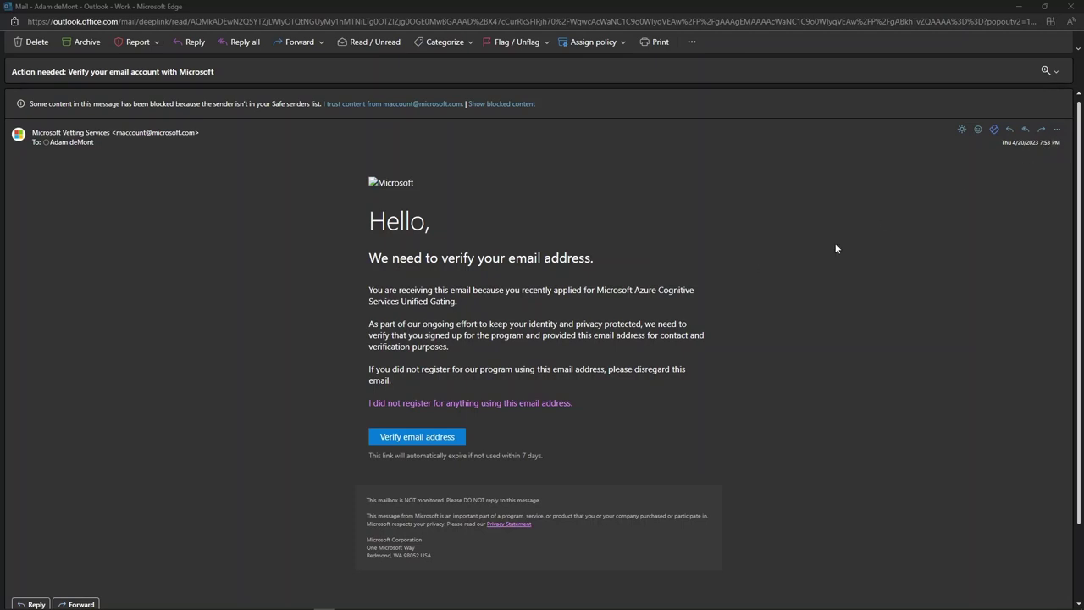
pyautogui.click(1017, 6)
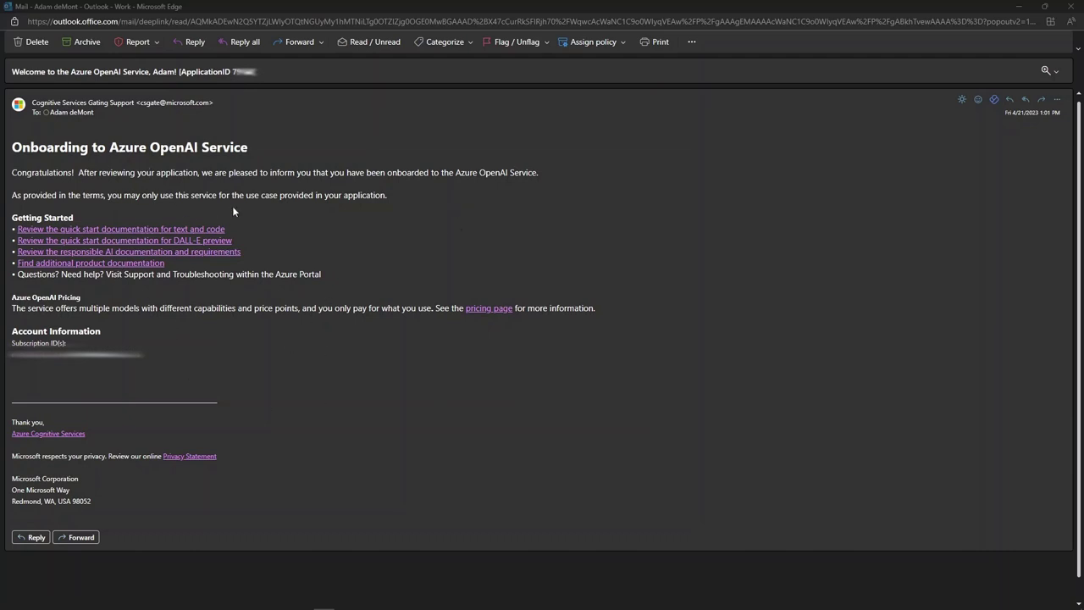
pyautogui.click(1019, 6)
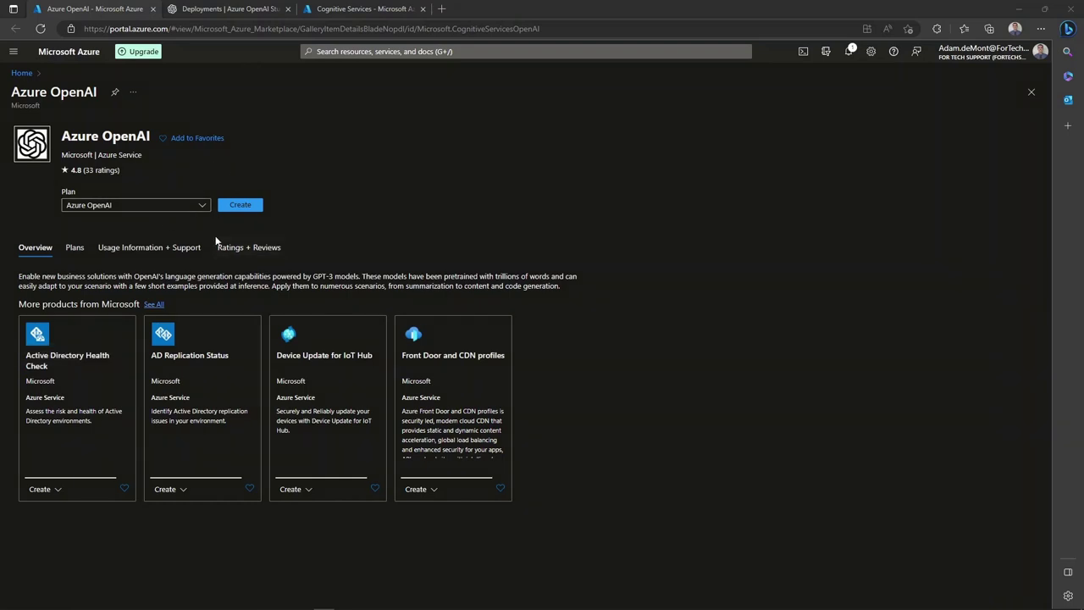
# Review OpenAI Studio deployments and base models like gpt-35-turbo and text-ada-001, then return to resources.
pyautogui.click(214, 7)
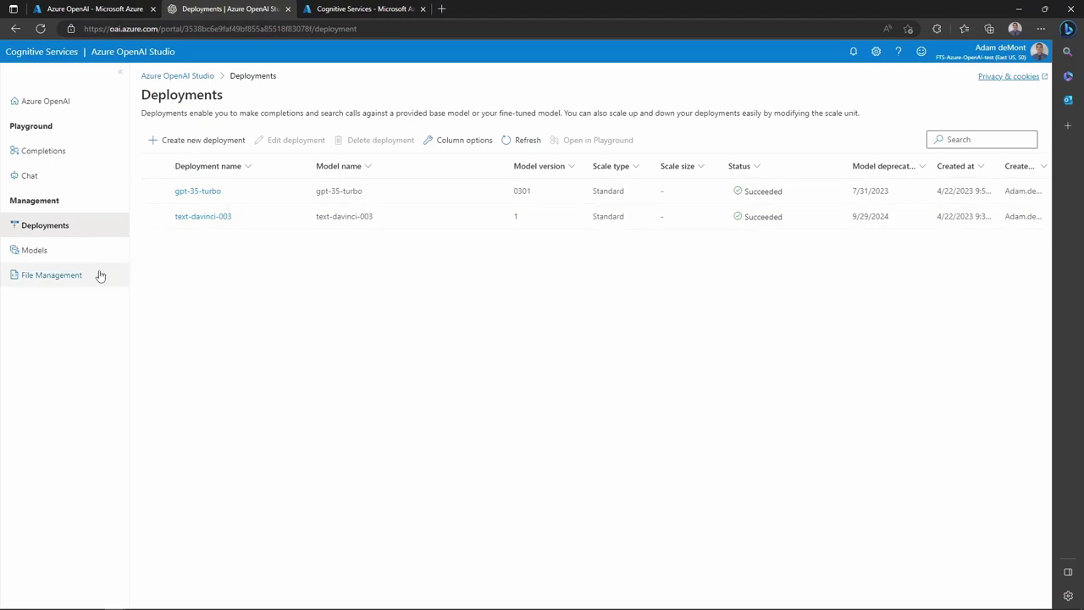
pyautogui.click(46, 253)
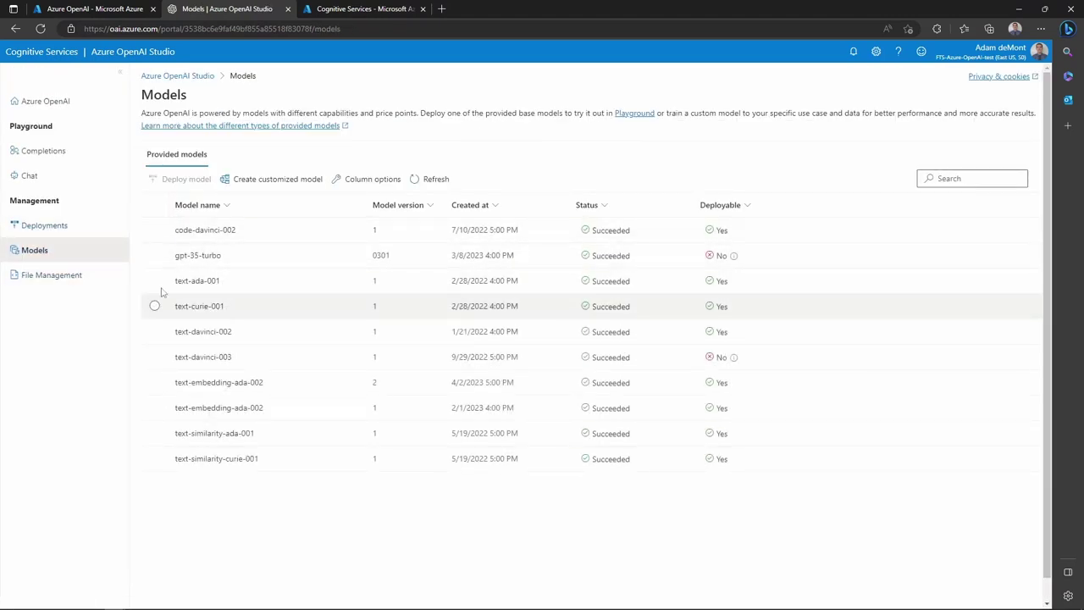
pyautogui.click(154, 255)
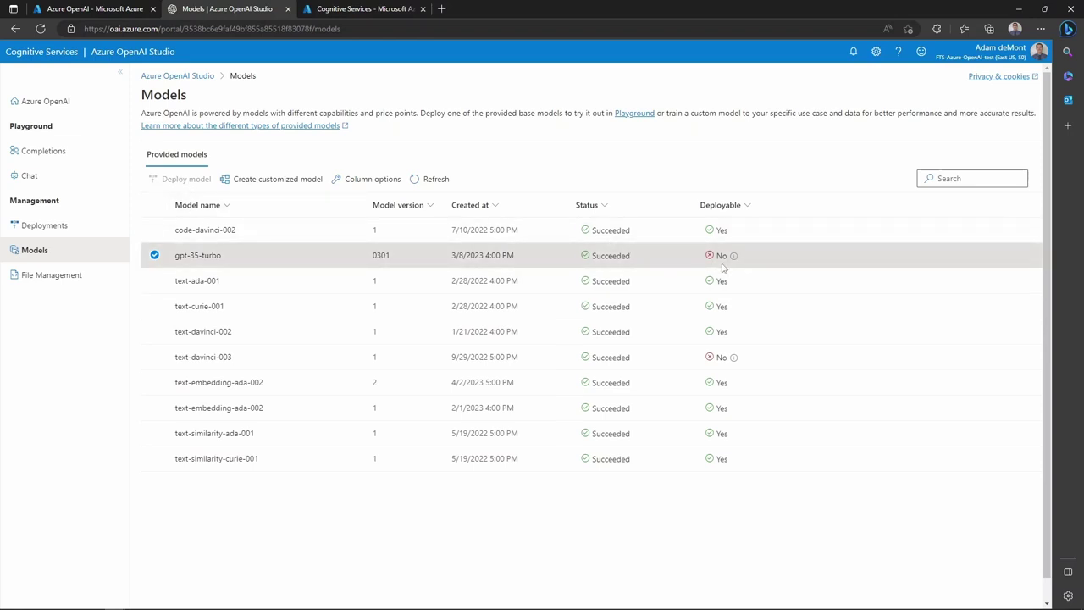
pyautogui.click(155, 255)
pyautogui.click(155, 281)
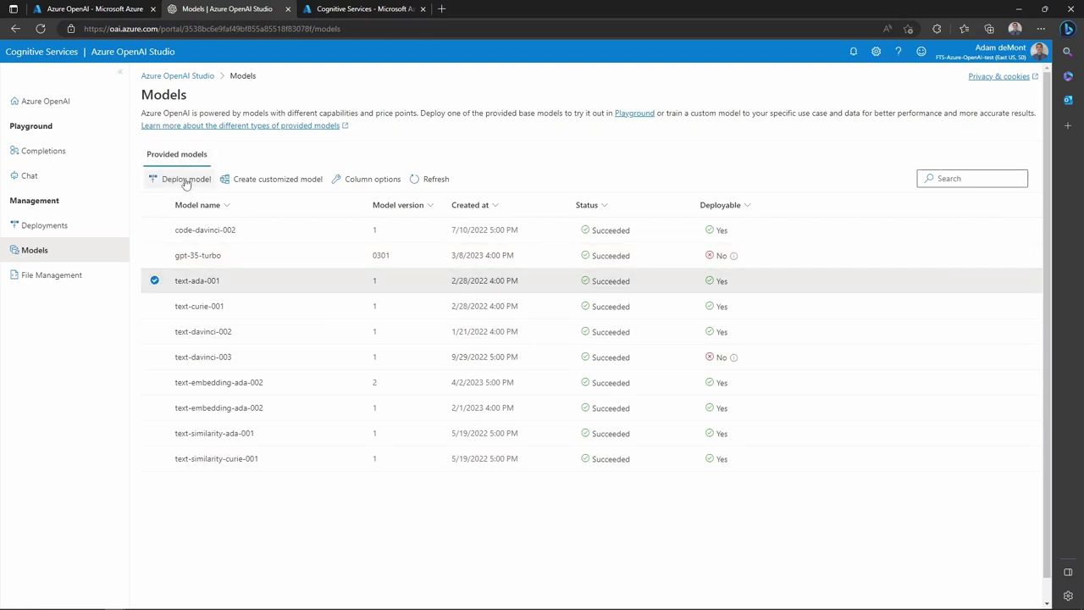
pyautogui.click(154, 279)
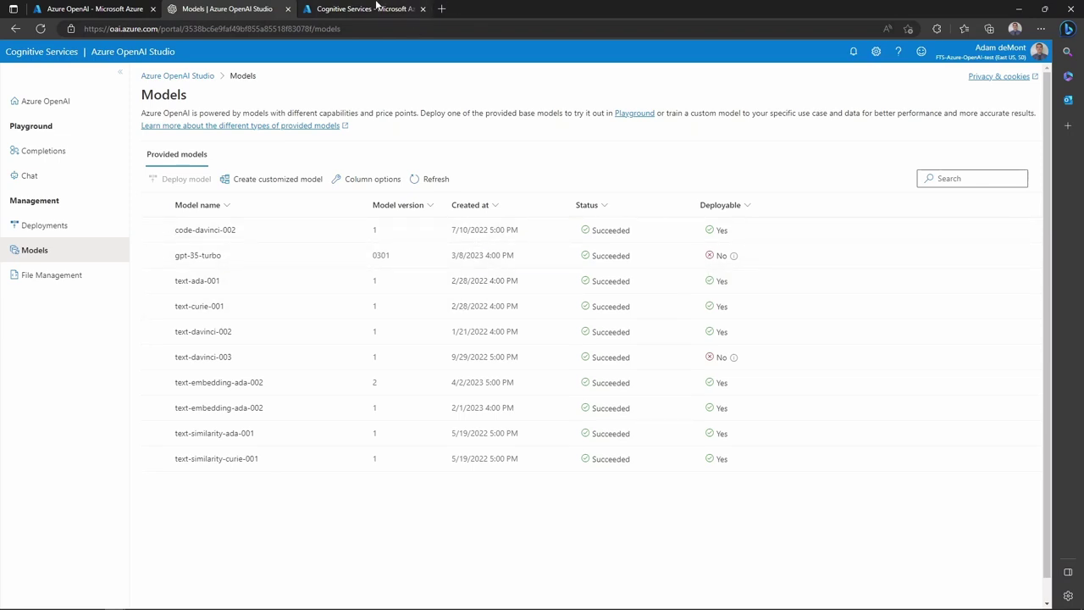
pyautogui.click(381, 9)
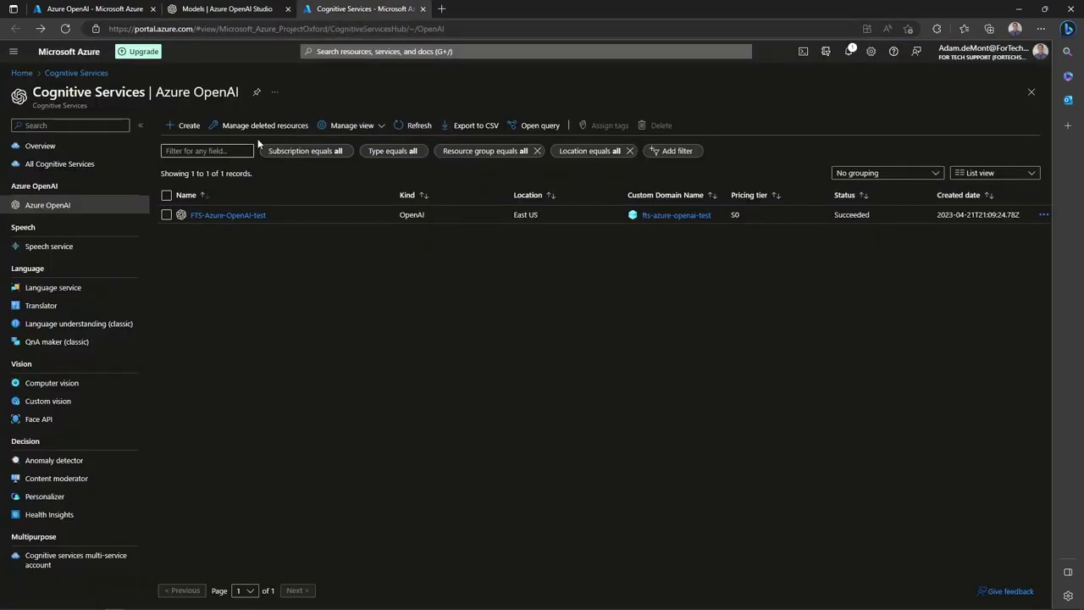
# Open the FTS-Azure-OpenAI-test resource and view its Keys and Endpoint page.
pyautogui.click(222, 217)
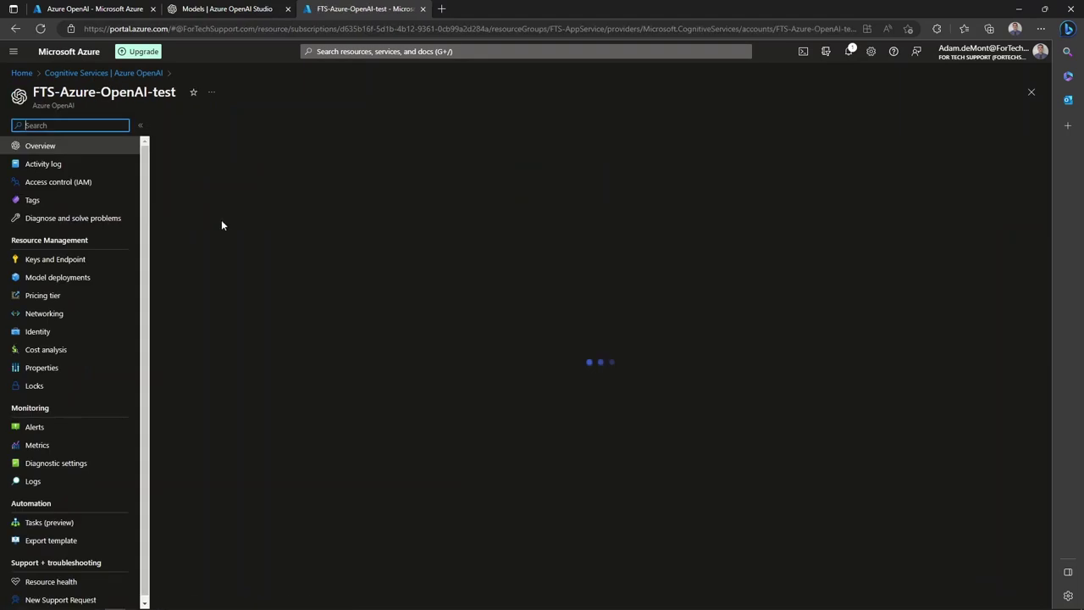
pyautogui.click(60, 260)
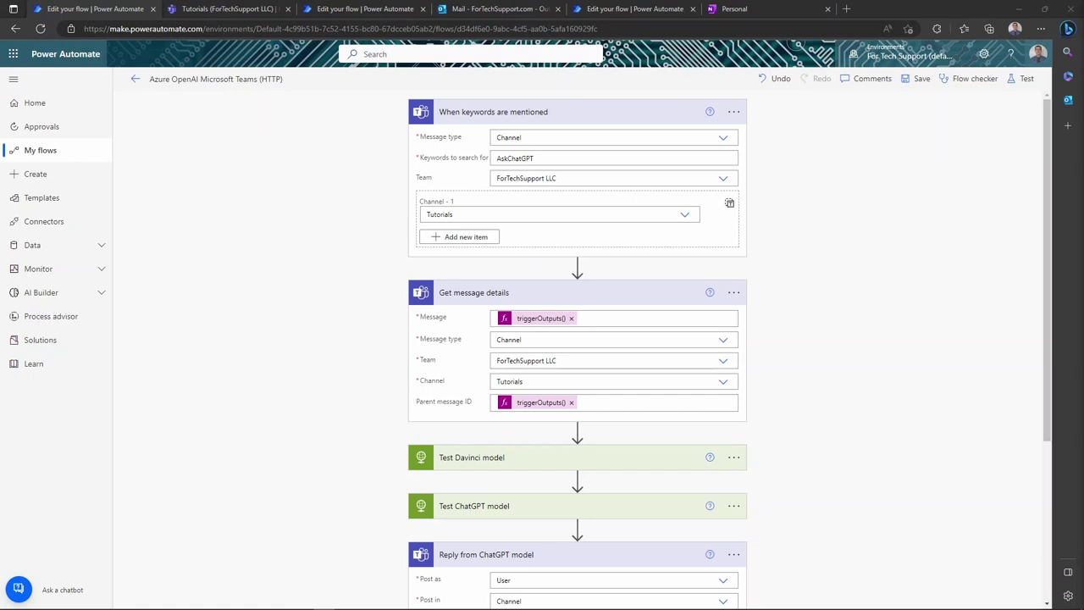
# Expand the Test ChatGPT model and Test Davinci model actions and scroll through their request details.
pyautogui.click(660, 509)
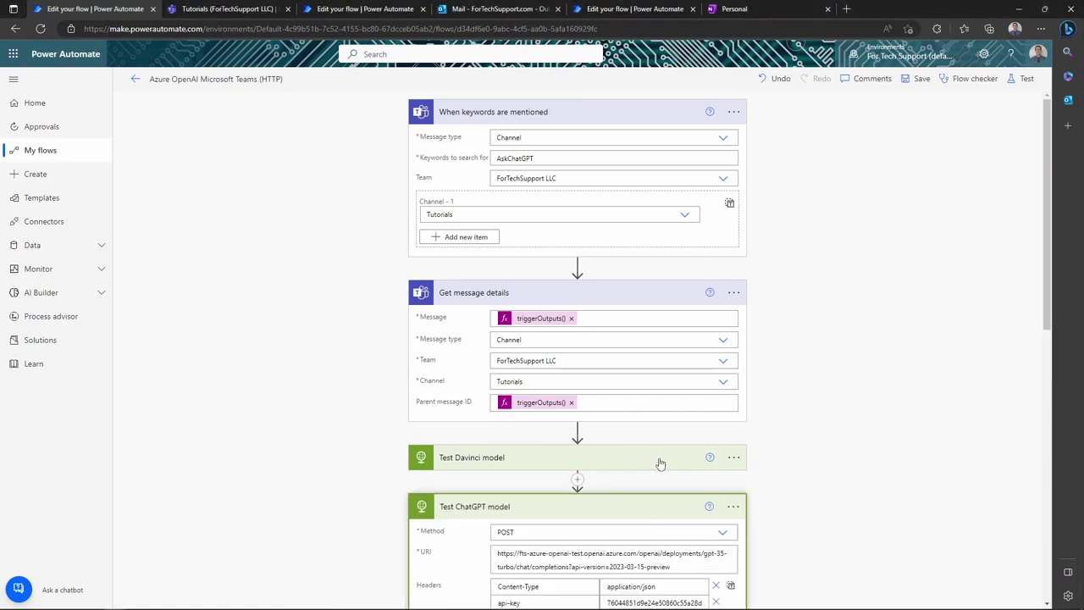
pyautogui.click(660, 458)
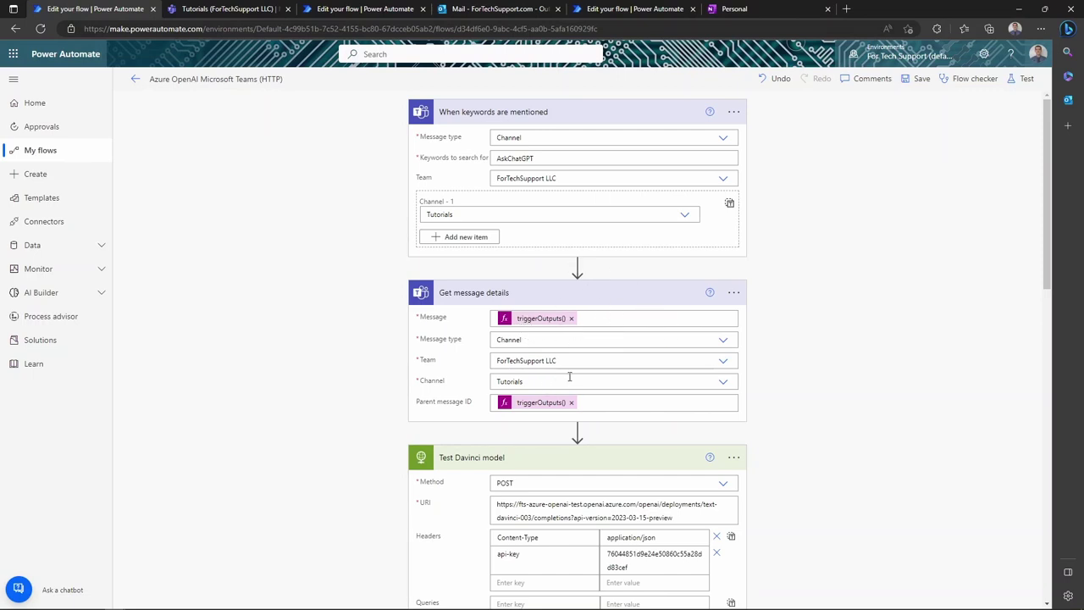
pyautogui.moveTo(541, 318)
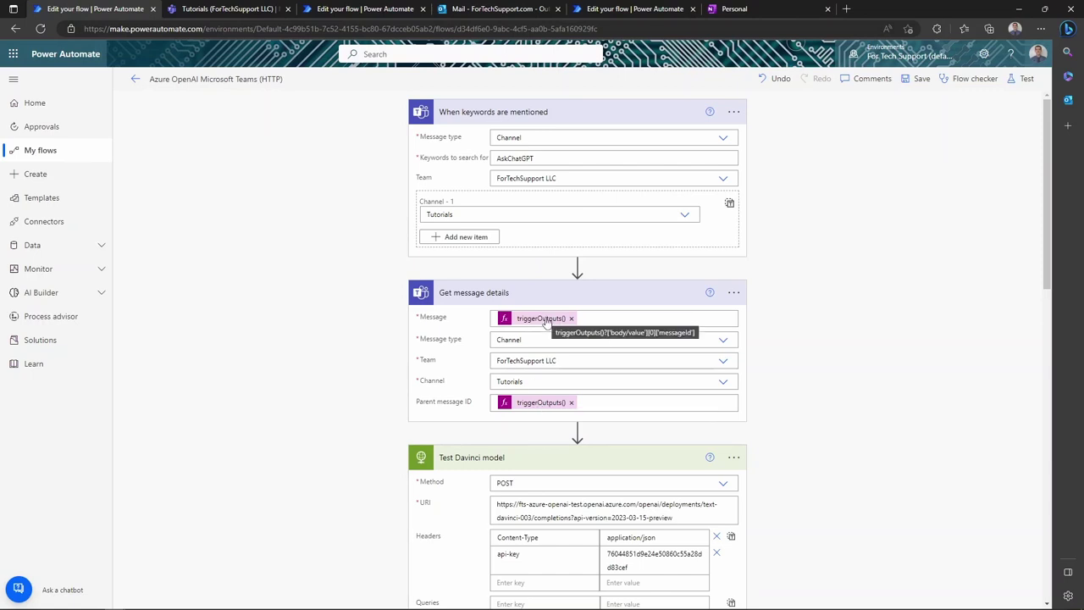
pyautogui.scroll(-2, 774, 394)
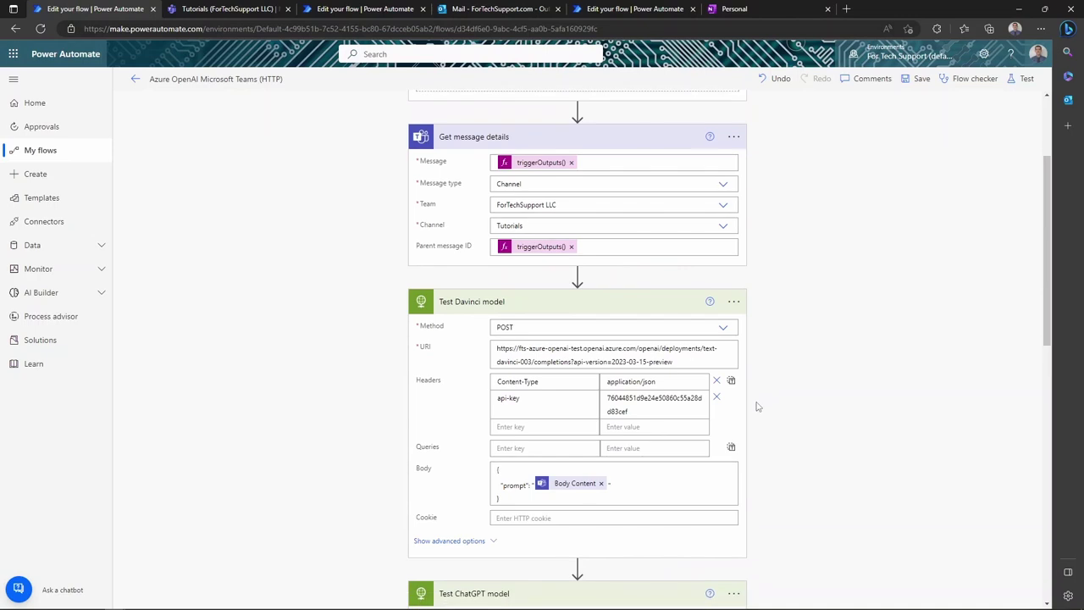
pyautogui.scroll(-2, 759, 407)
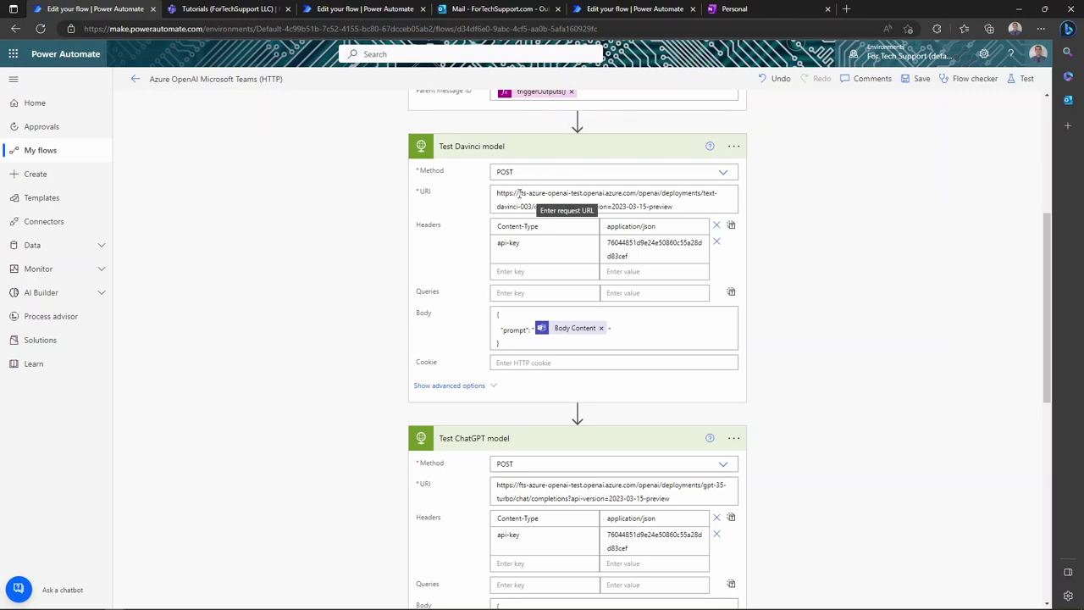
pyautogui.moveTo(519, 193); pyautogui.dragTo(582, 193)
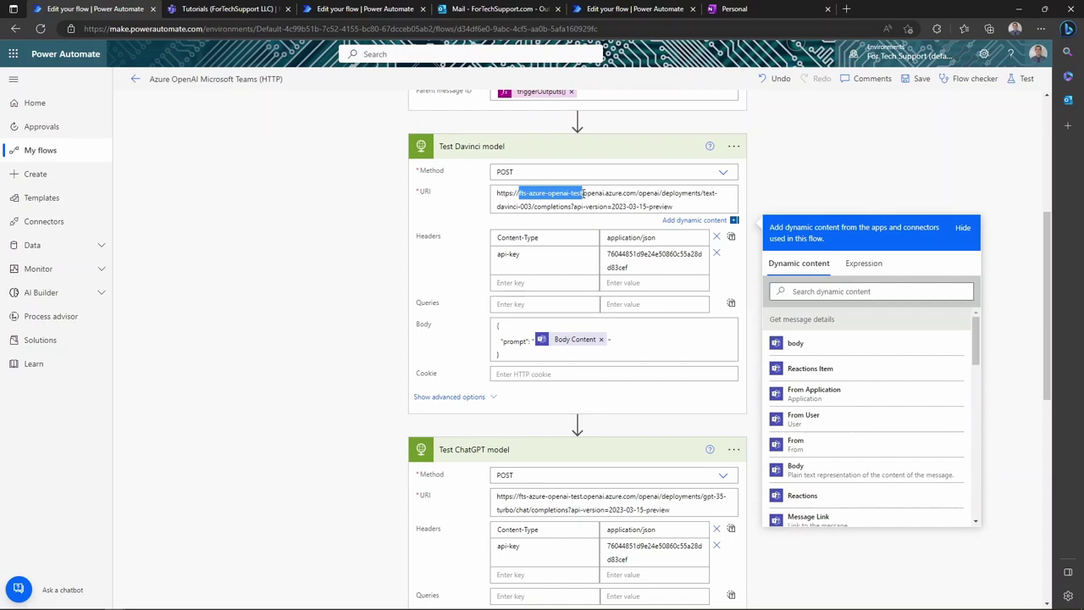
pyautogui.moveTo(577, 271)
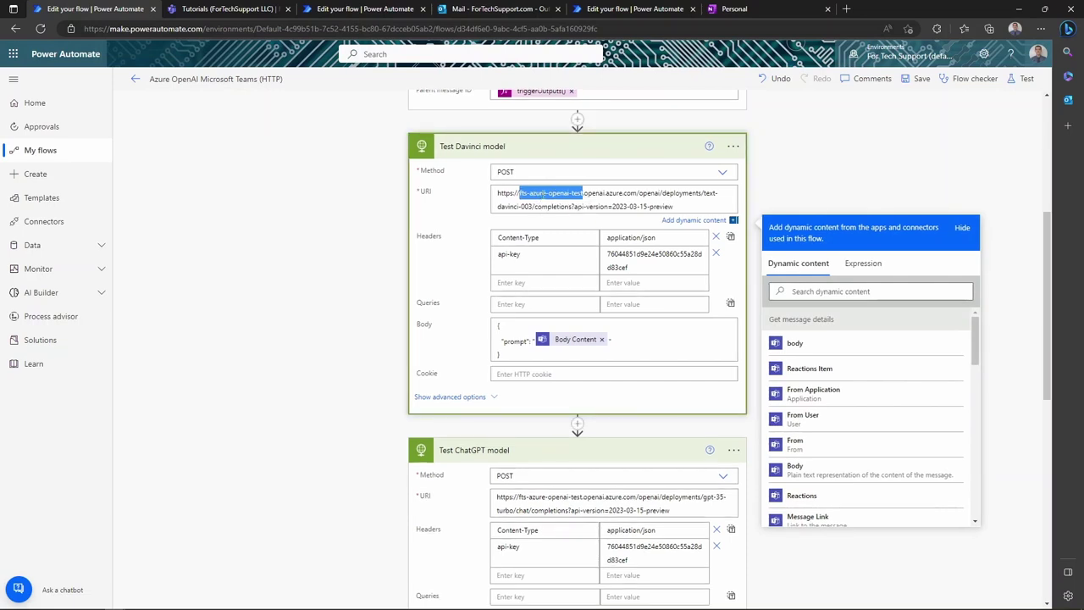
pyautogui.click(703, 193)
pyautogui.moveTo(703, 193); pyautogui.dragTo(532, 207)
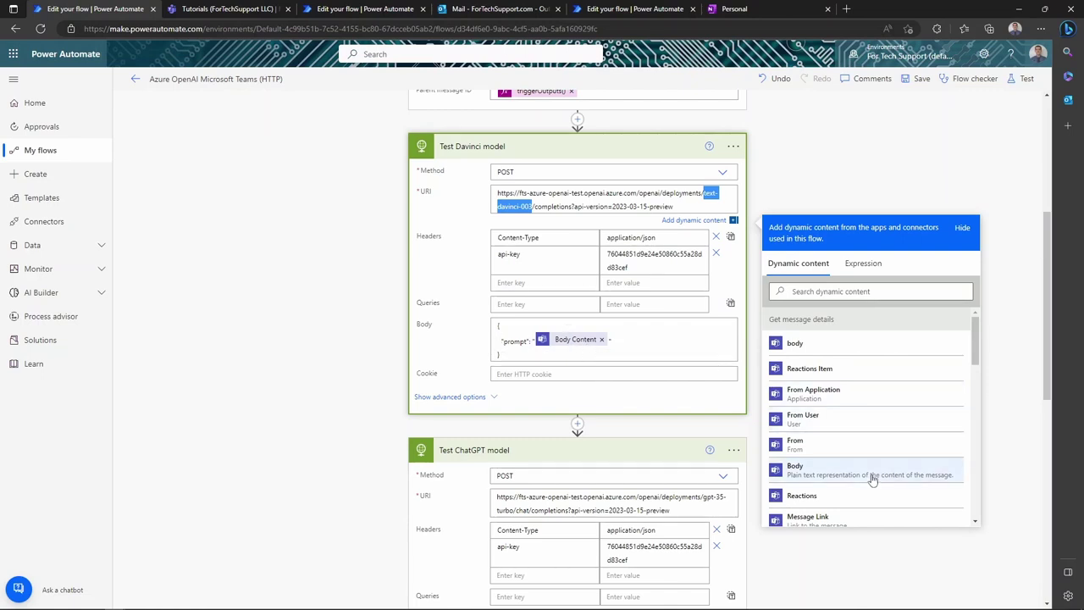
pyautogui.scroll(-2, 872, 487)
pyautogui.scroll(1, 873, 487)
pyautogui.scroll(1, 881, 474)
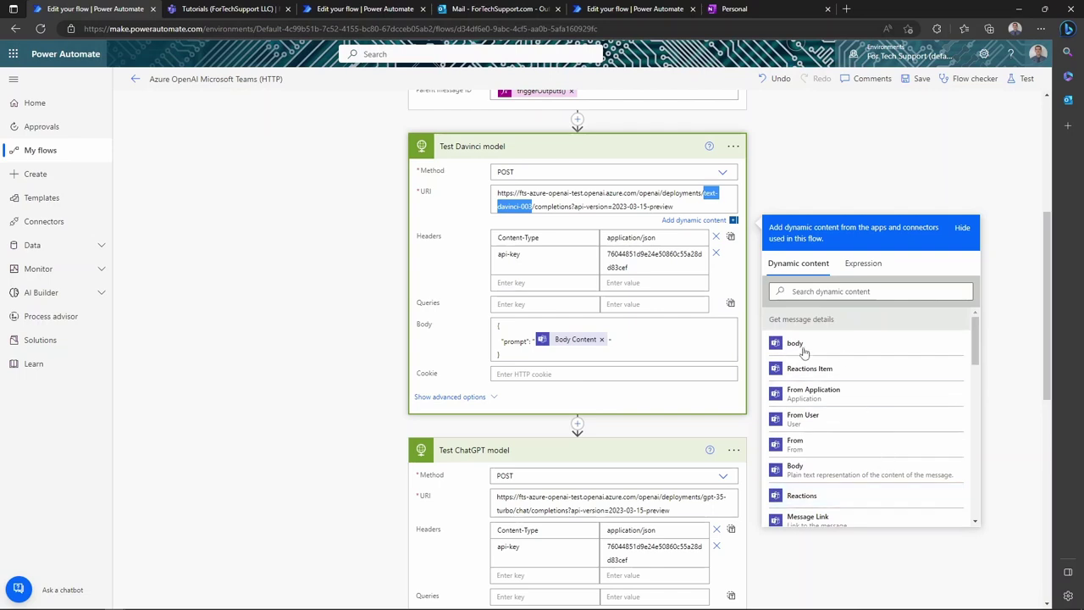
pyautogui.scroll(-3, 839, 428)
pyautogui.scroll(-3, 854, 453)
pyautogui.scroll(-3, 853, 453)
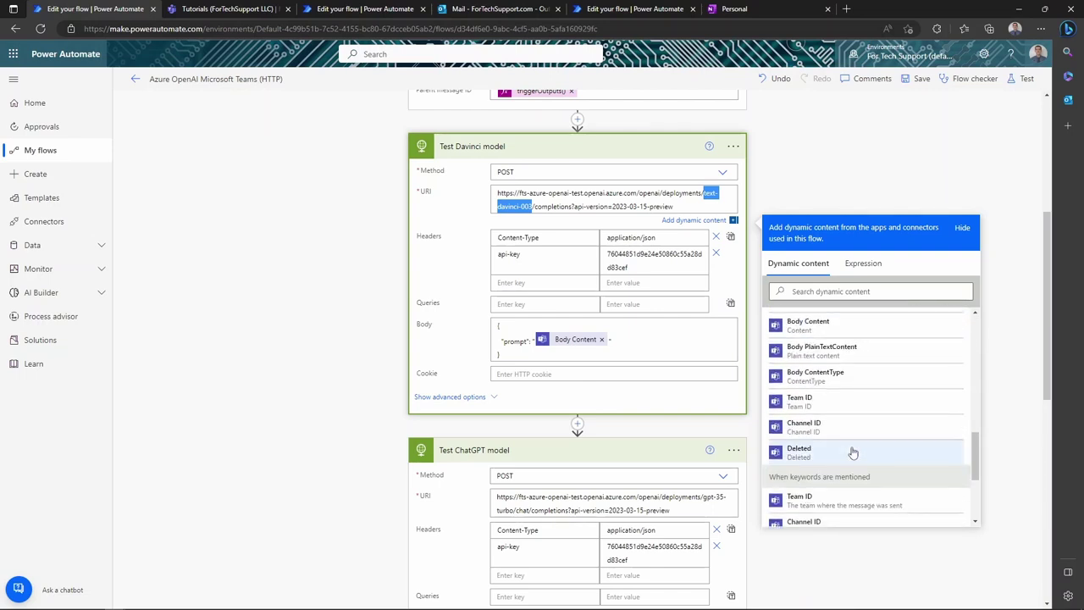
pyautogui.scroll(2, 852, 450)
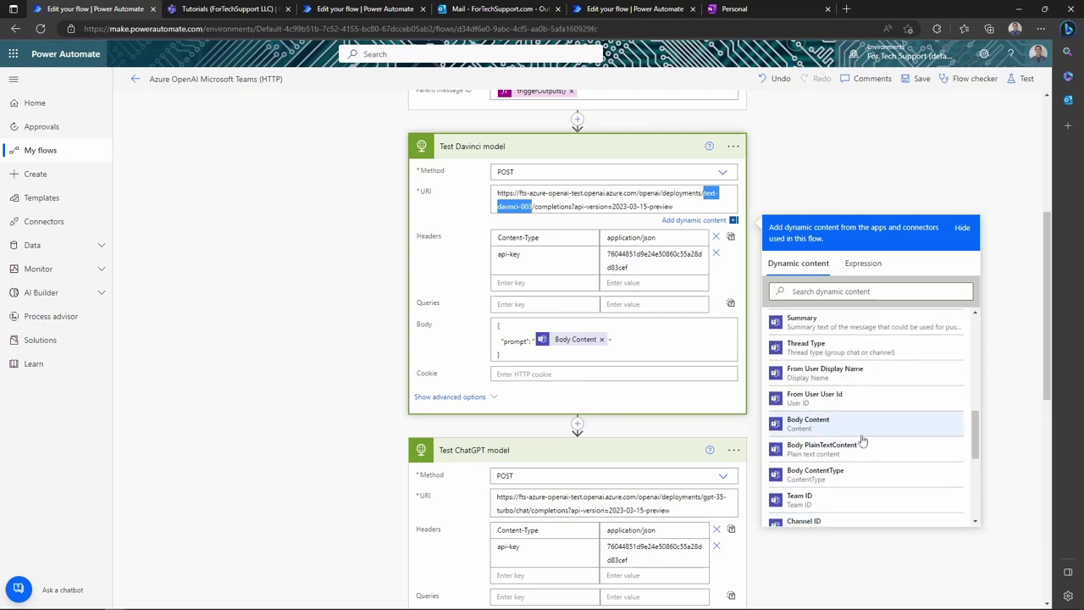
pyautogui.scroll(-3, 576, 426)
pyautogui.scroll(-2, 590, 426)
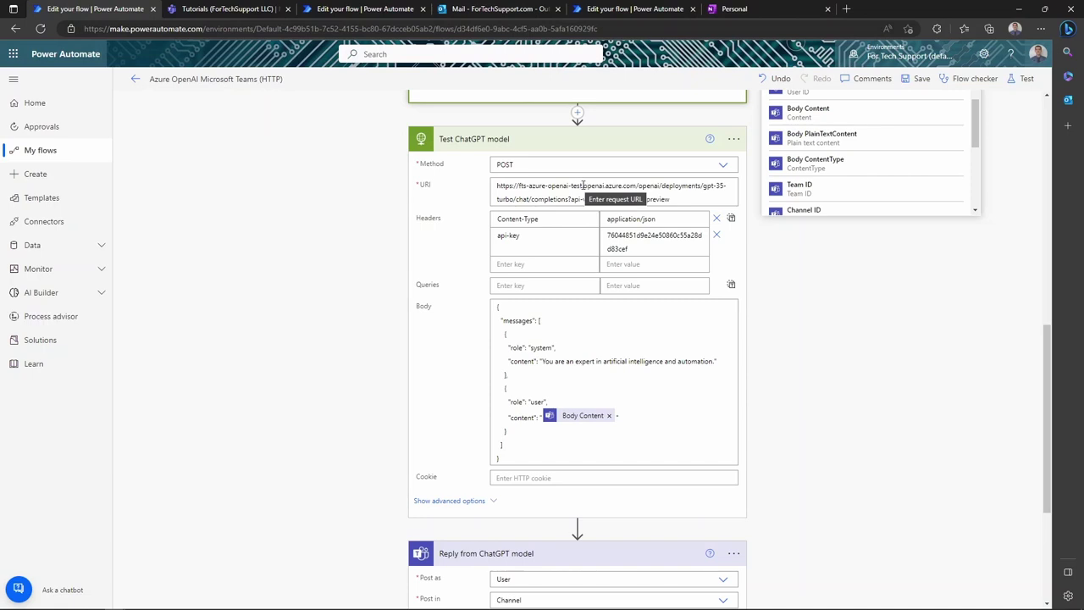
pyautogui.moveTo(583, 185); pyautogui.dragTo(520, 186)
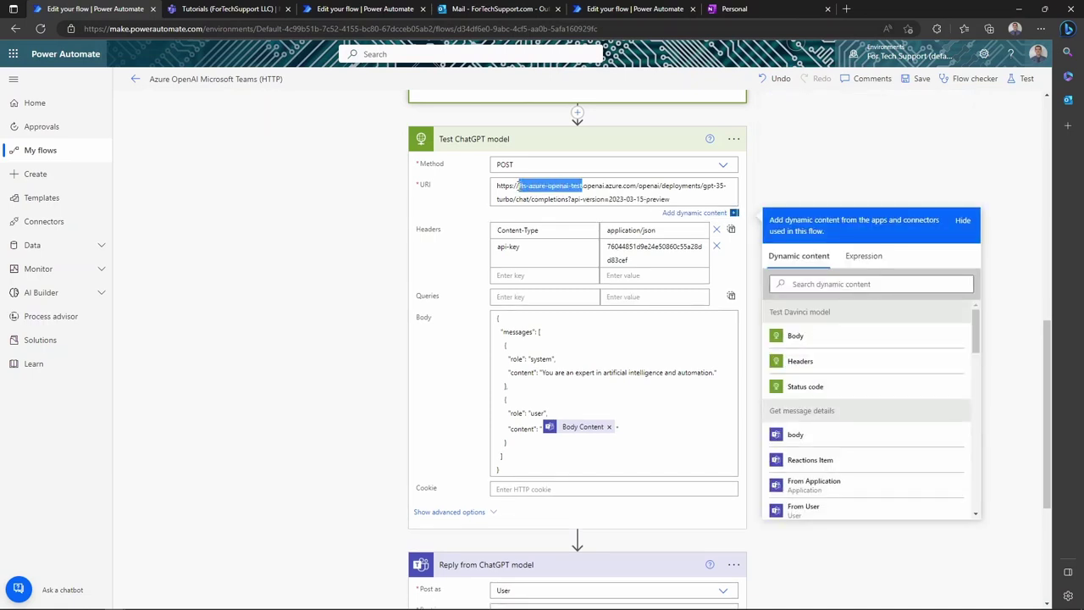
pyautogui.moveTo(702, 185); pyautogui.dragTo(514, 199)
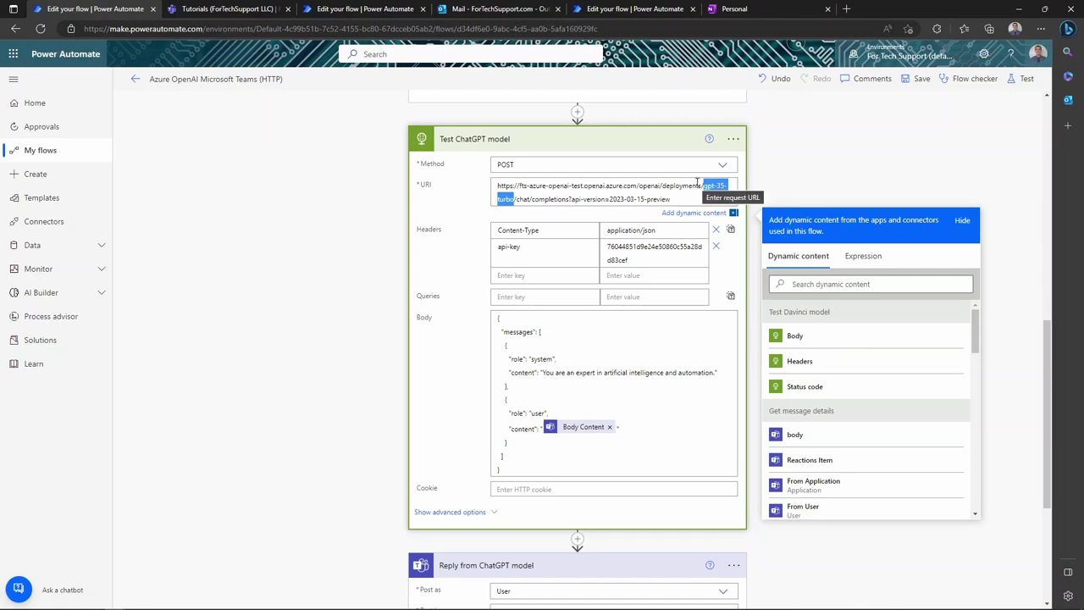
pyautogui.moveTo(515, 200); pyautogui.dragTo(531, 200)
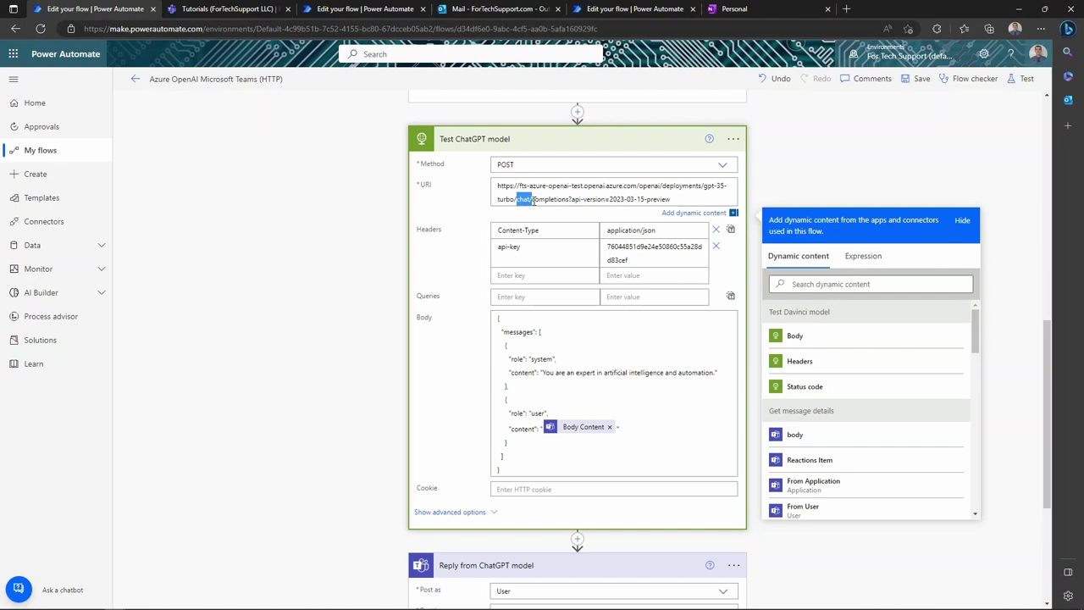
pyautogui.moveTo(688, 199); pyautogui.dragTo(532, 200)
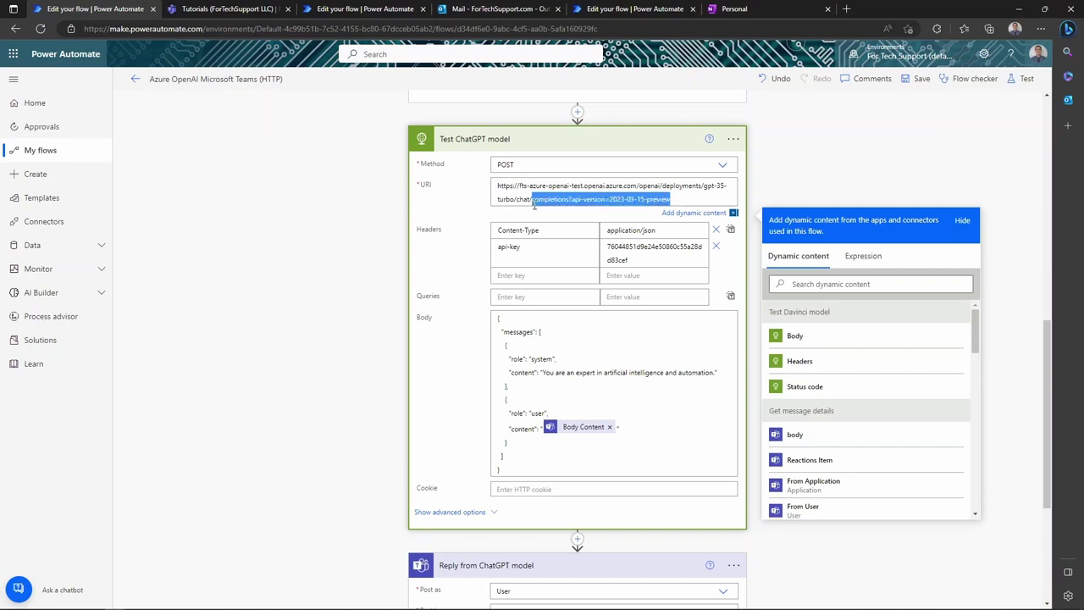
pyautogui.click(825, 142)
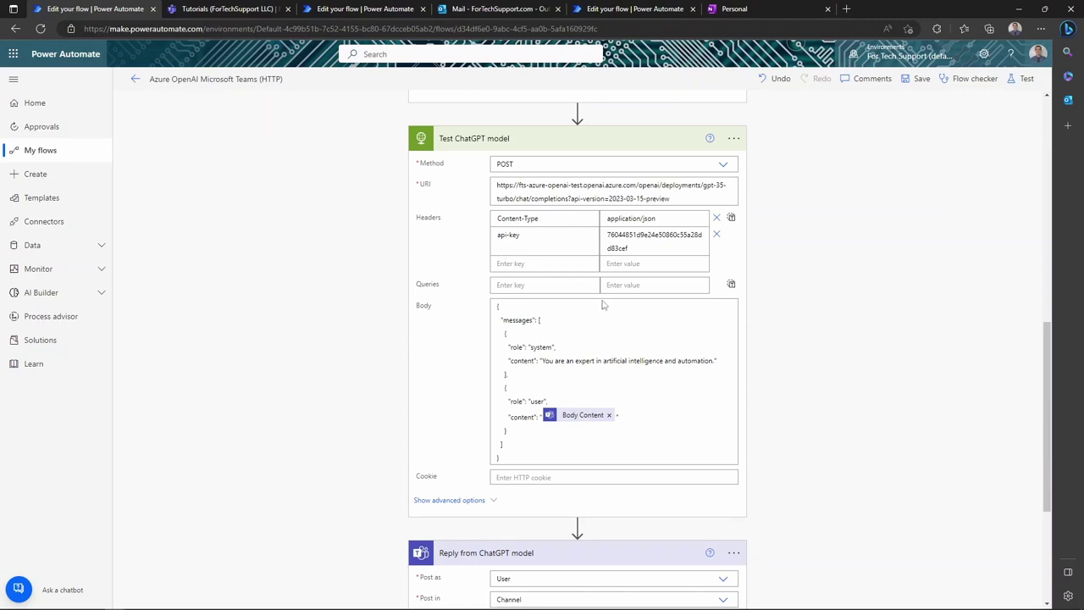
pyautogui.scroll(-3, 757, 316)
pyautogui.scroll(3, 757, 317)
pyautogui.scroll(4, 579, 423)
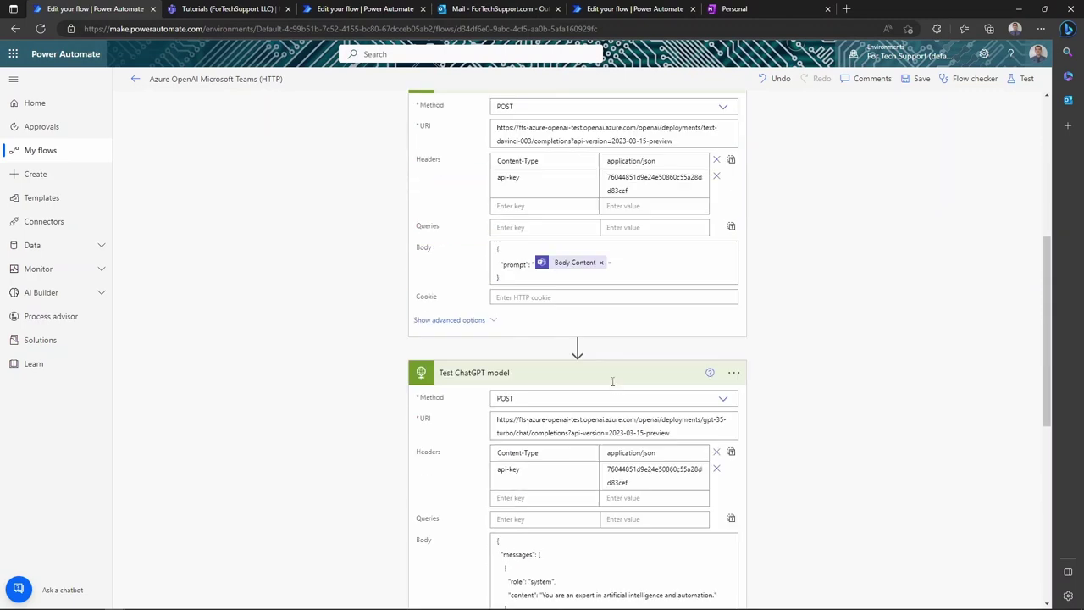
pyautogui.scroll(2, 603, 350)
pyautogui.scroll(-6, 603, 350)
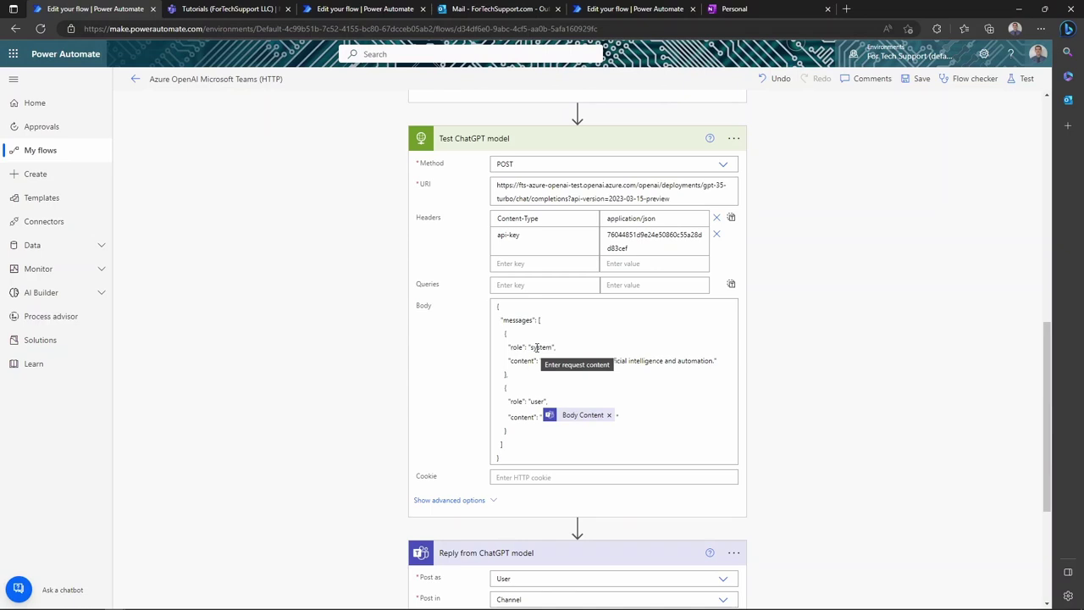
pyautogui.moveTo(542, 360); pyautogui.dragTo(716, 361)
pyautogui.click(534, 401)
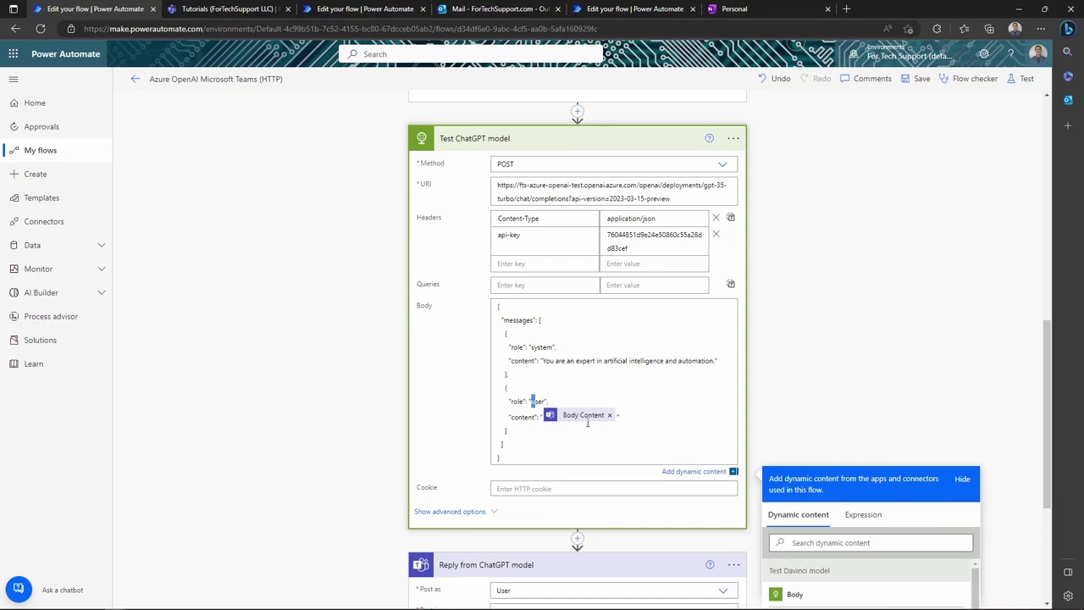
pyautogui.click(863, 370)
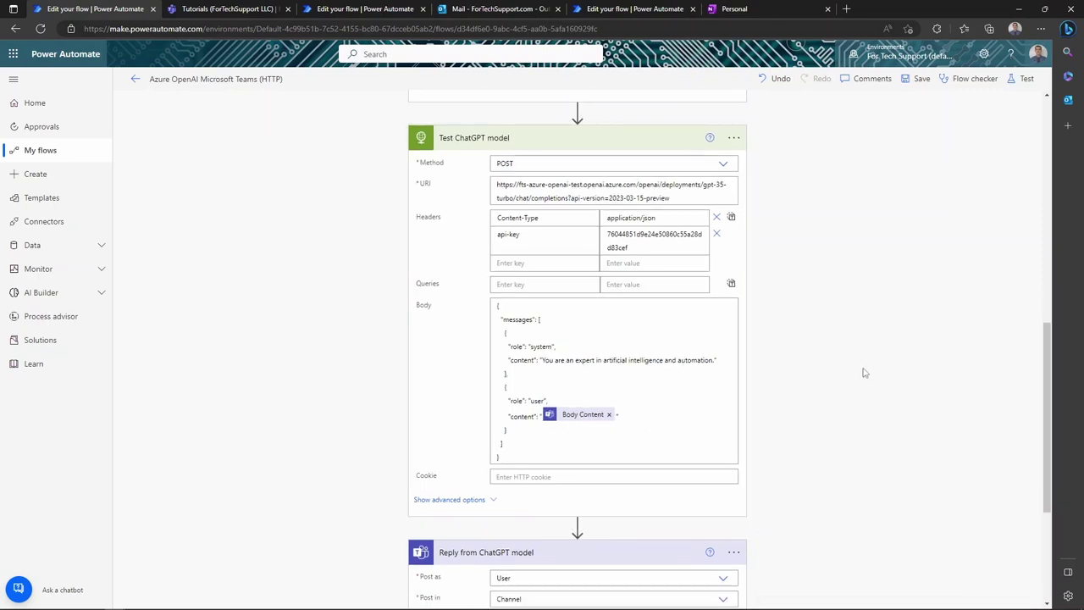
pyautogui.scroll(-2, 861, 370)
pyautogui.scroll(-1, 859, 370)
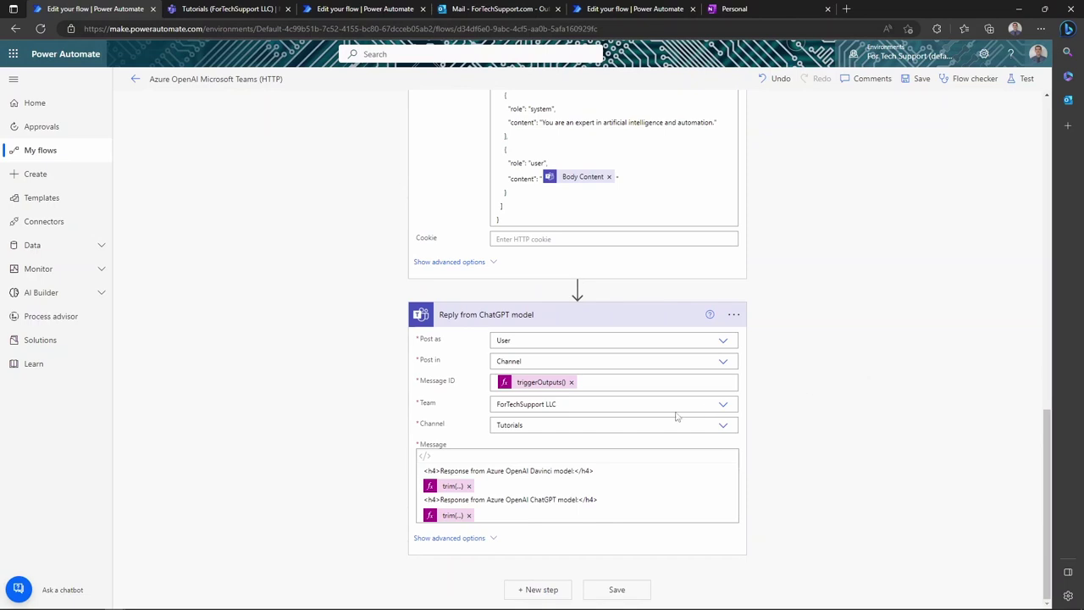
pyautogui.moveTo(541, 382)
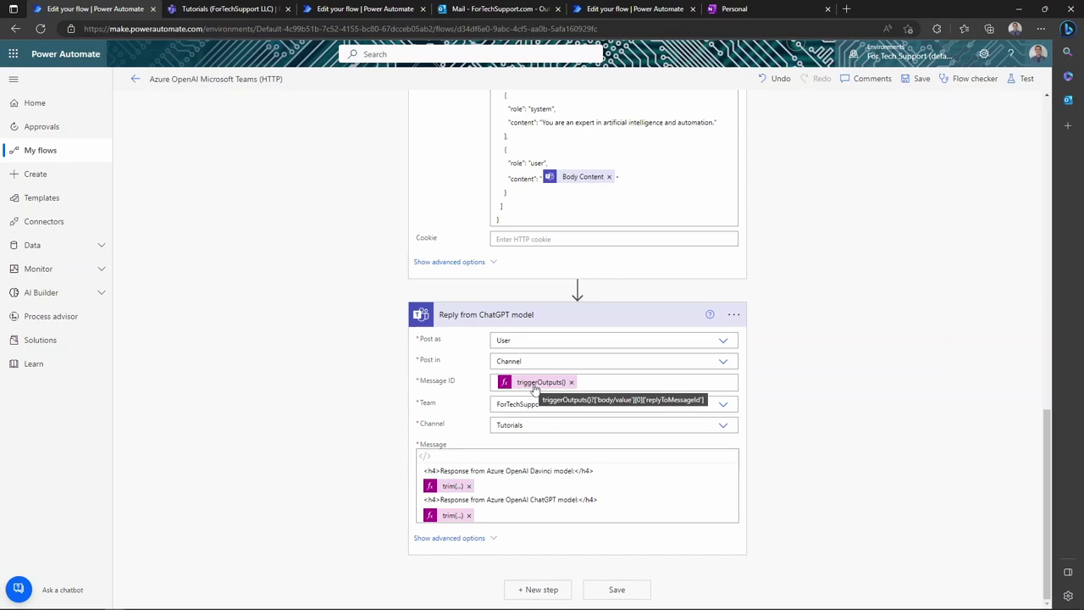
pyautogui.scroll(5, 534, 388)
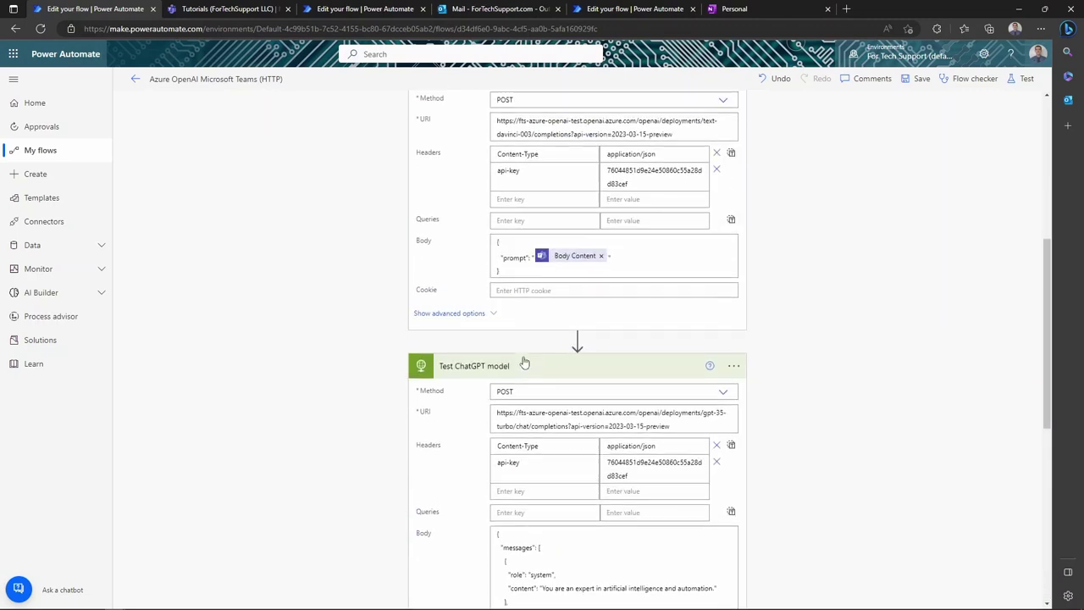
pyautogui.scroll(5, 520, 361)
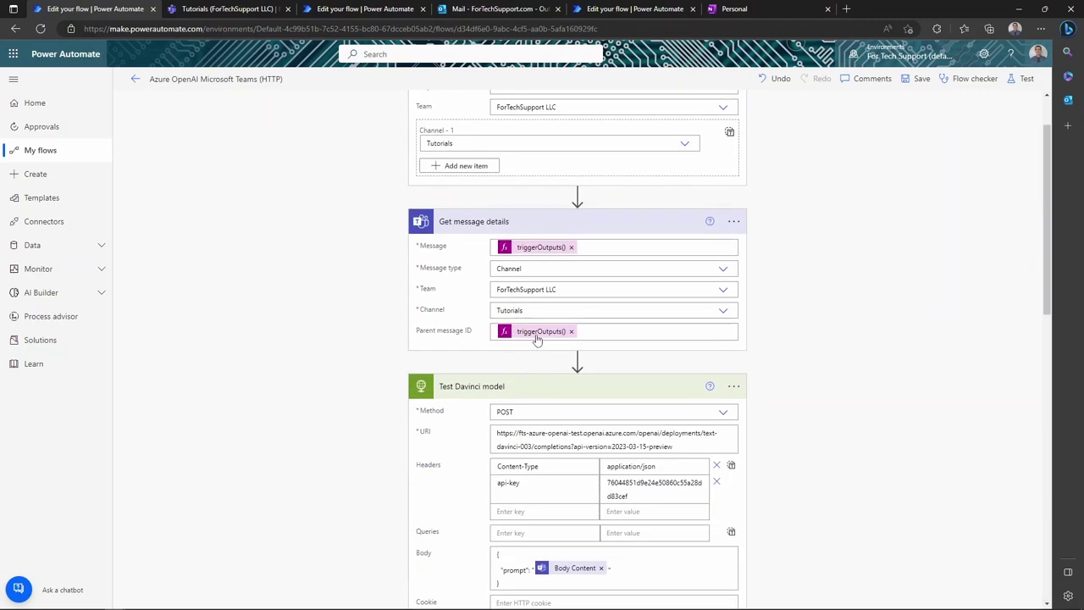
pyautogui.scroll(-5, 760, 402)
pyautogui.scroll(-5, 760, 403)
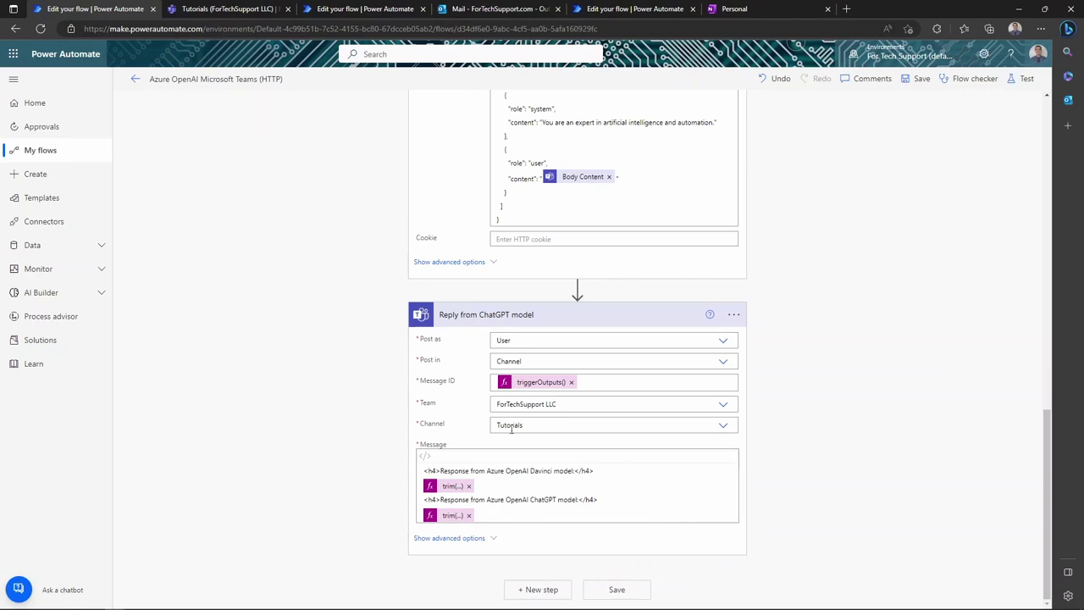
pyautogui.scroll(3, 472, 339)
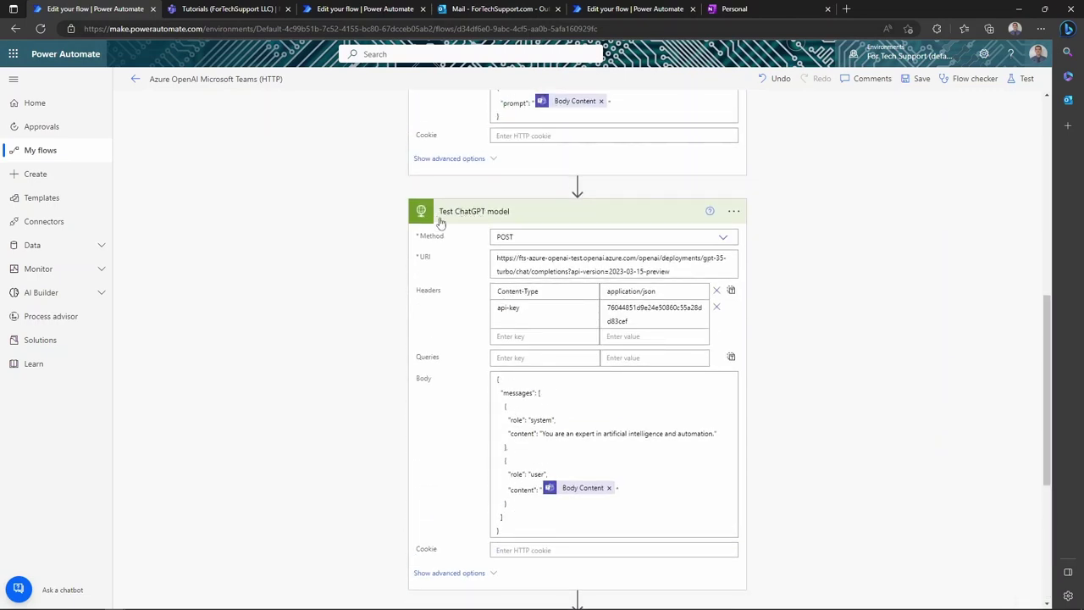
pyautogui.scroll(-1, 796, 377)
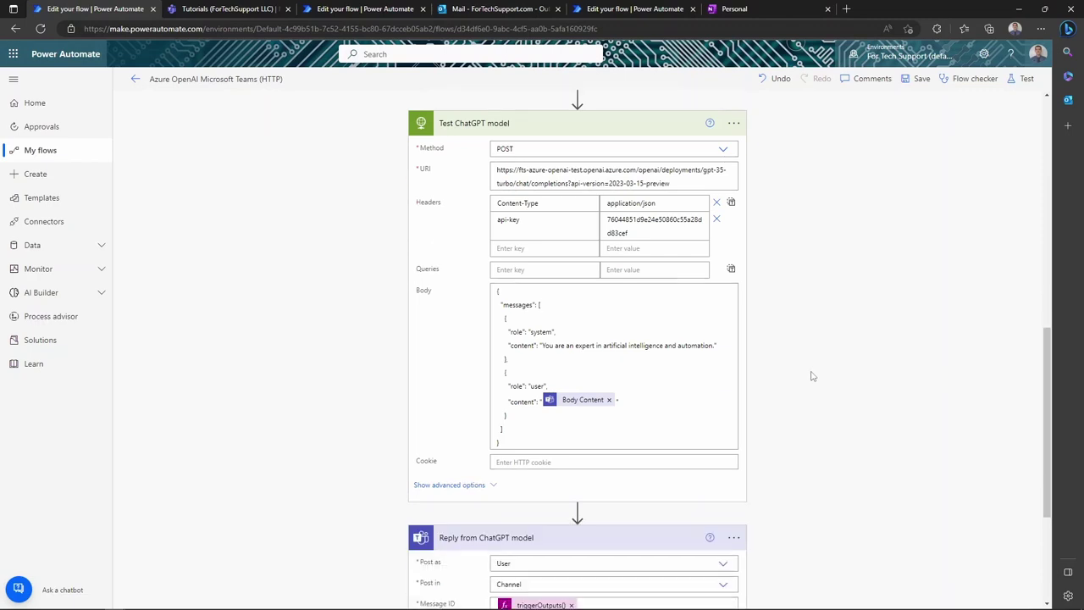
pyautogui.scroll(-2, 804, 381)
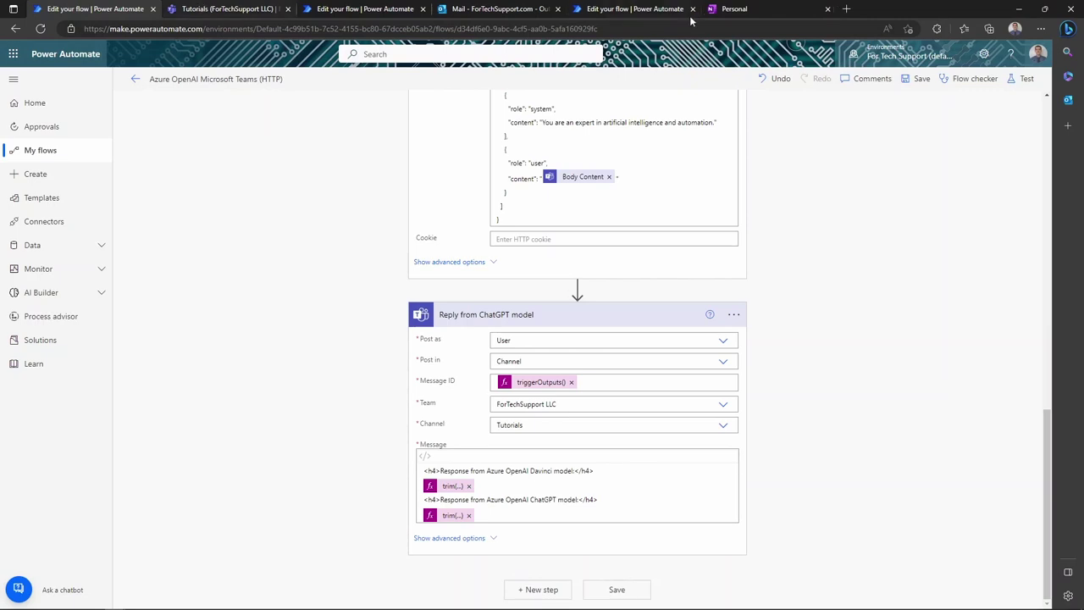
# Save the flow, refresh its run history on the details page, then go to the Teams Tutorials channel.
pyautogui.click(919, 81)
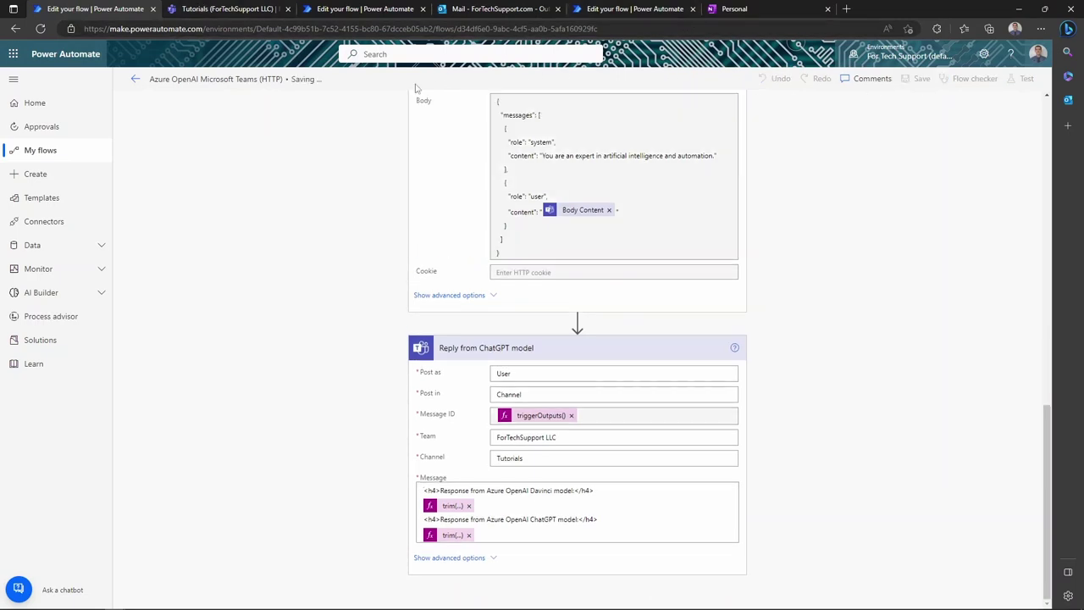
pyautogui.click(136, 81)
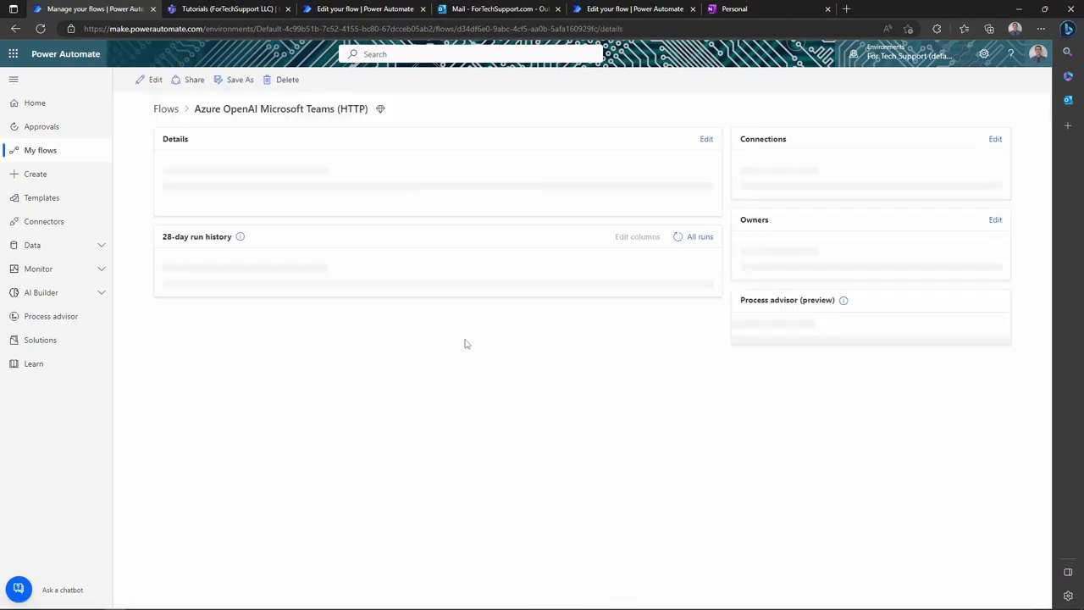
pyautogui.click(678, 364)
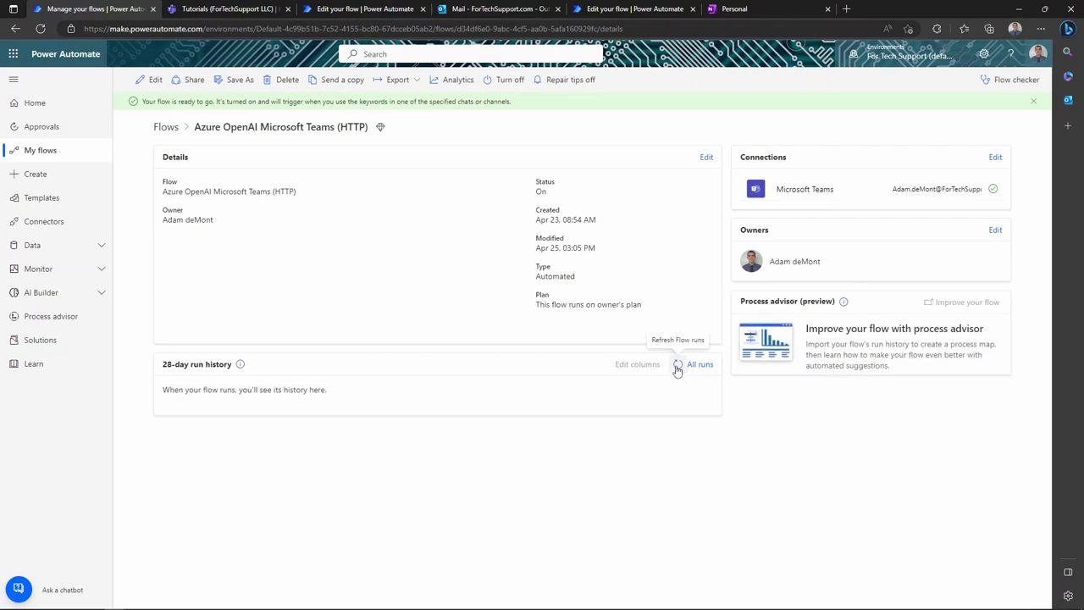
pyautogui.click(222, 9)
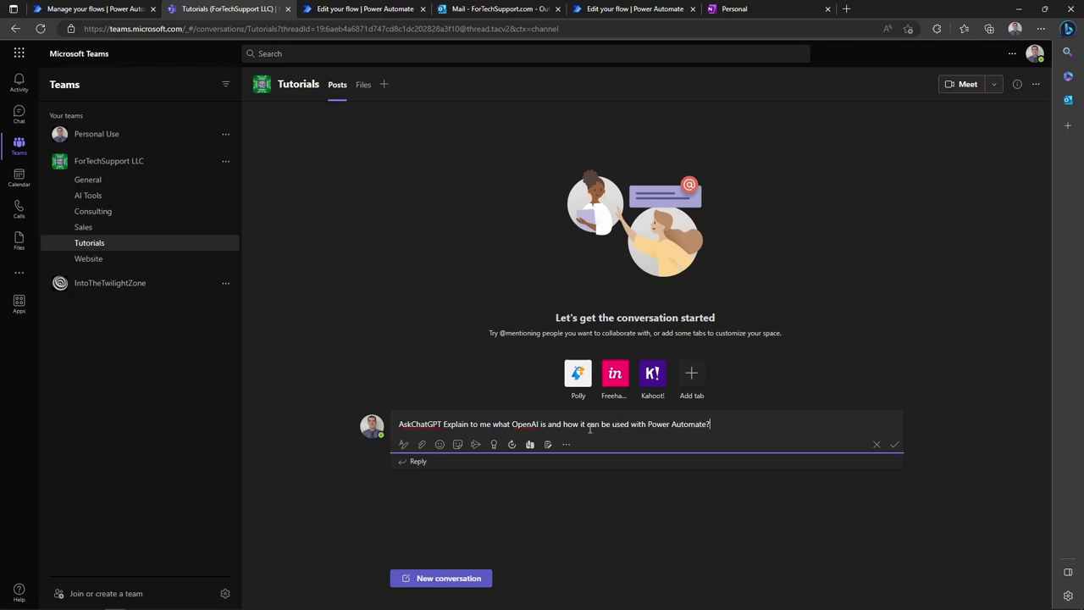
# Post the AskChatGPT question in Tutorials and refresh the flow's run history.
pyautogui.click(900, 447)
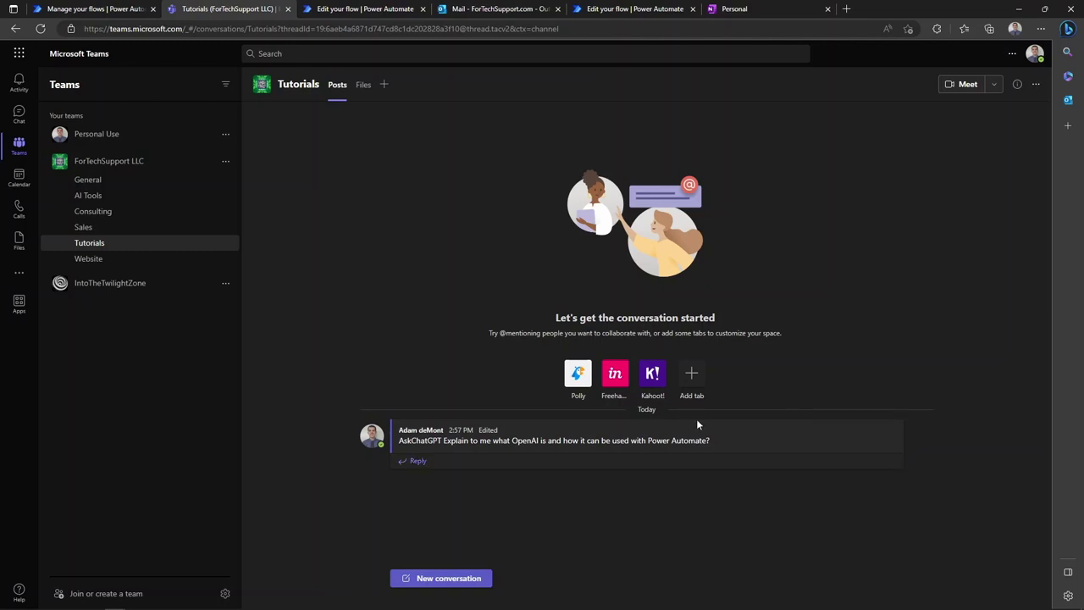
pyautogui.click(119, 9)
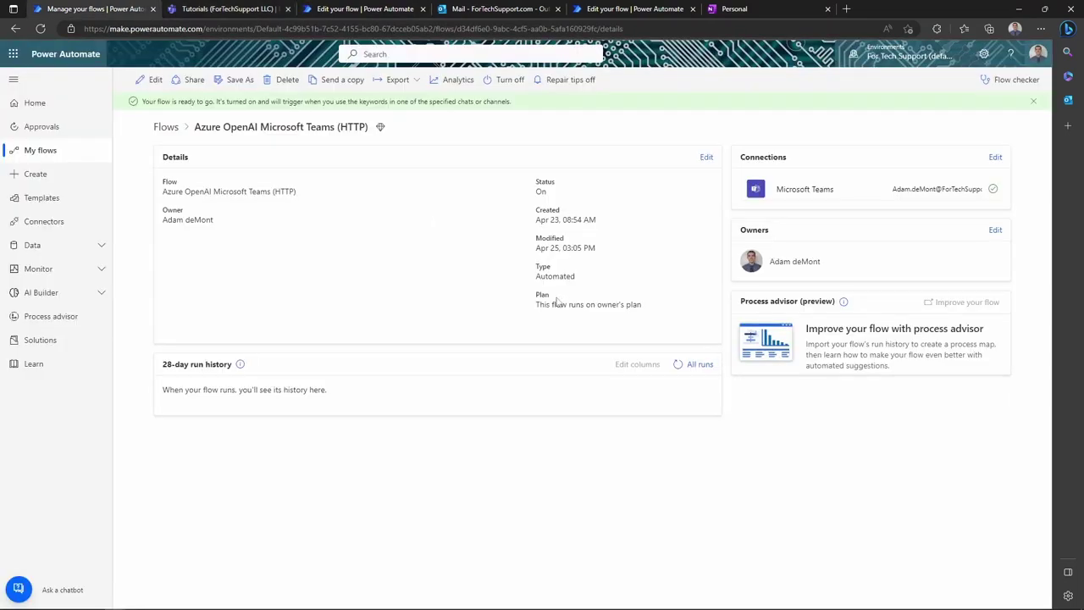
pyautogui.click(678, 366)
pyautogui.click(678, 365)
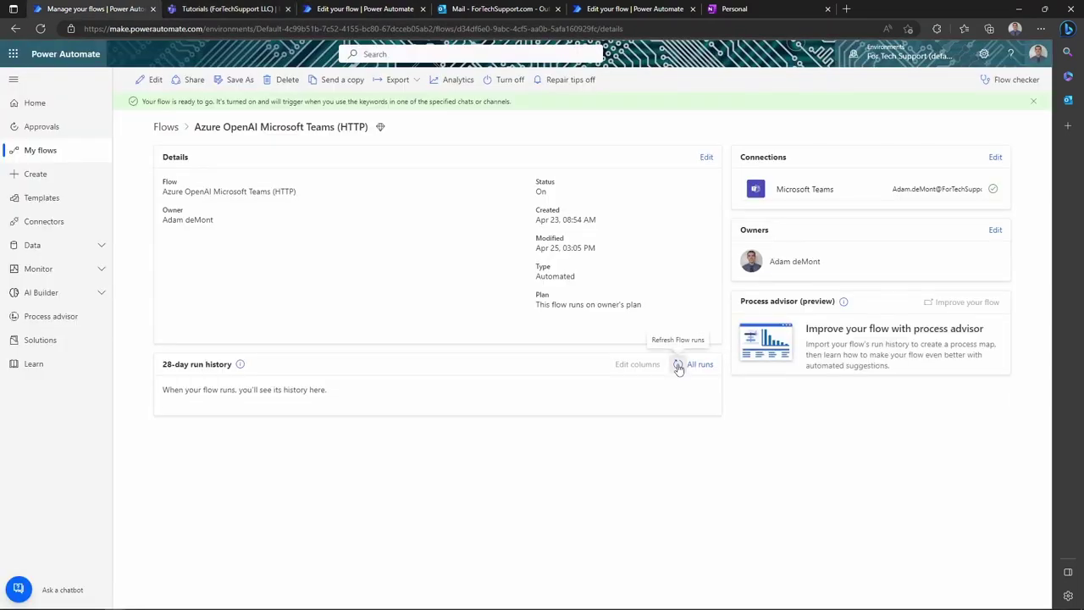
# Copy the posted question and publish it again as a new Tutorials post.
pyautogui.click(224, 8)
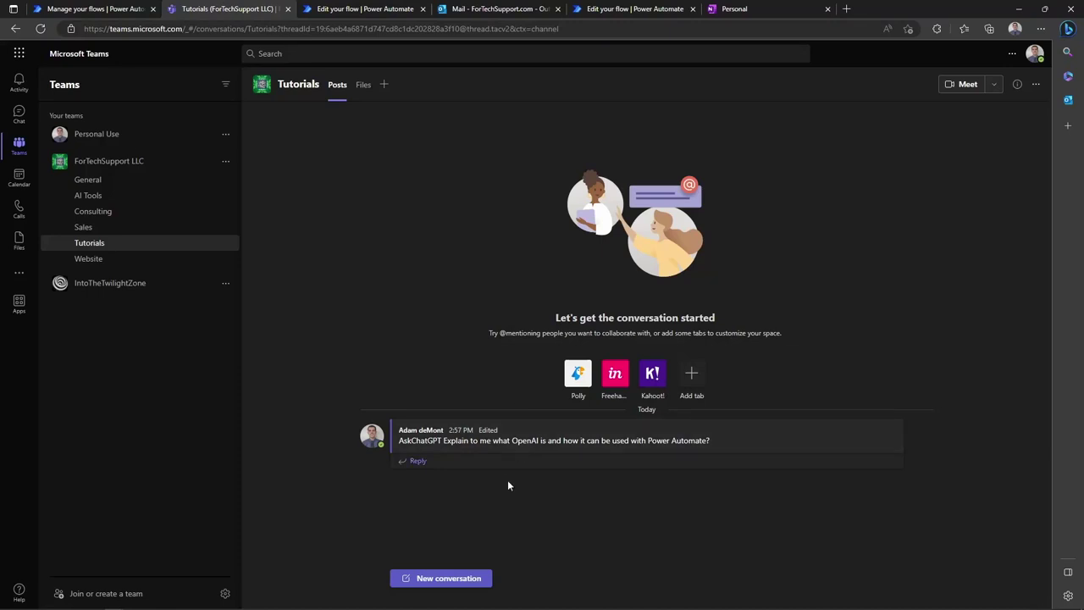
pyautogui.tripleClick(709, 441)
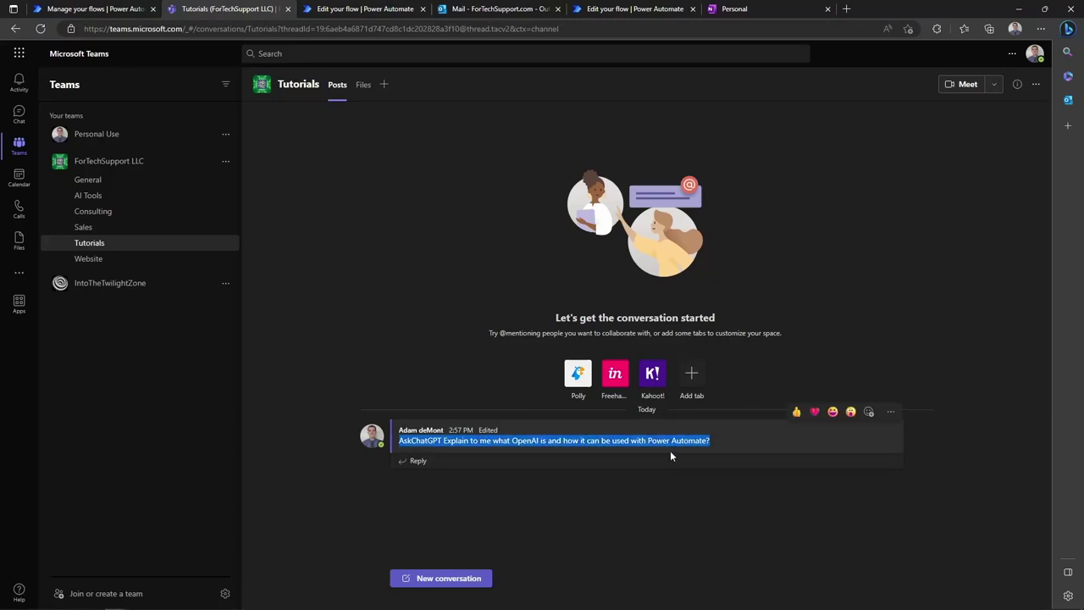
pyautogui.click(435, 577)
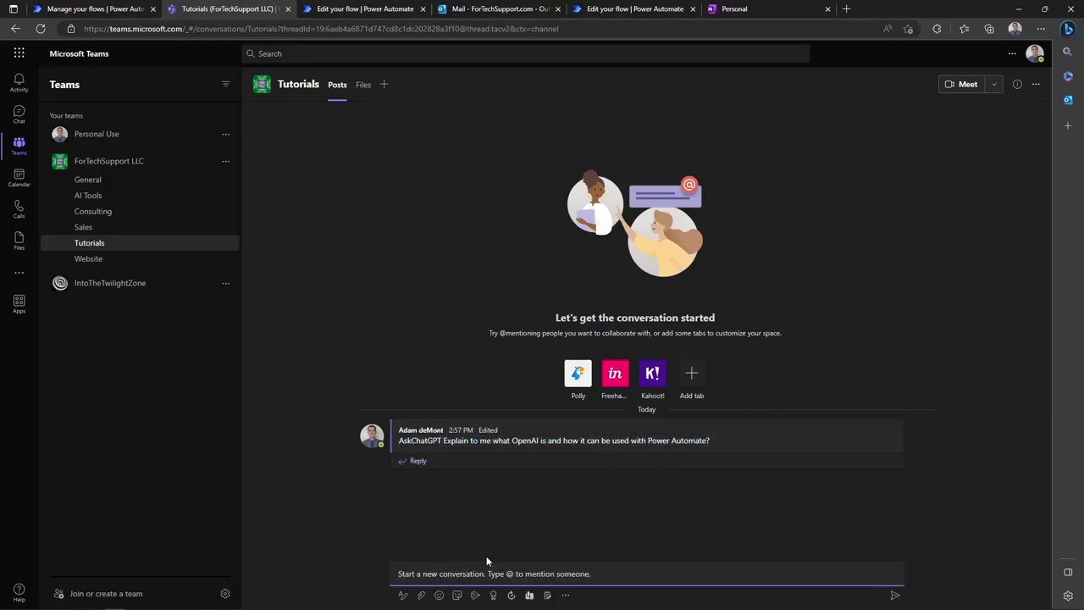
pyautogui.write('AskChatGPT Explain to me what OpenAI is and how it can be used with Power Automate?')
pyautogui.press('Return')
pyautogui.click(399, 515)
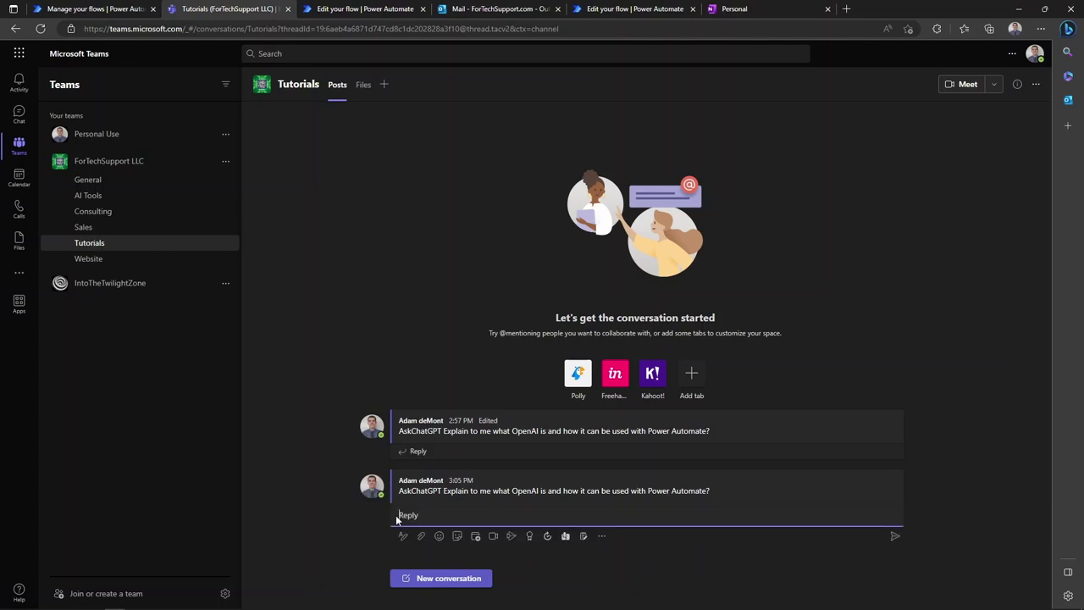
pyautogui.click(93, 8)
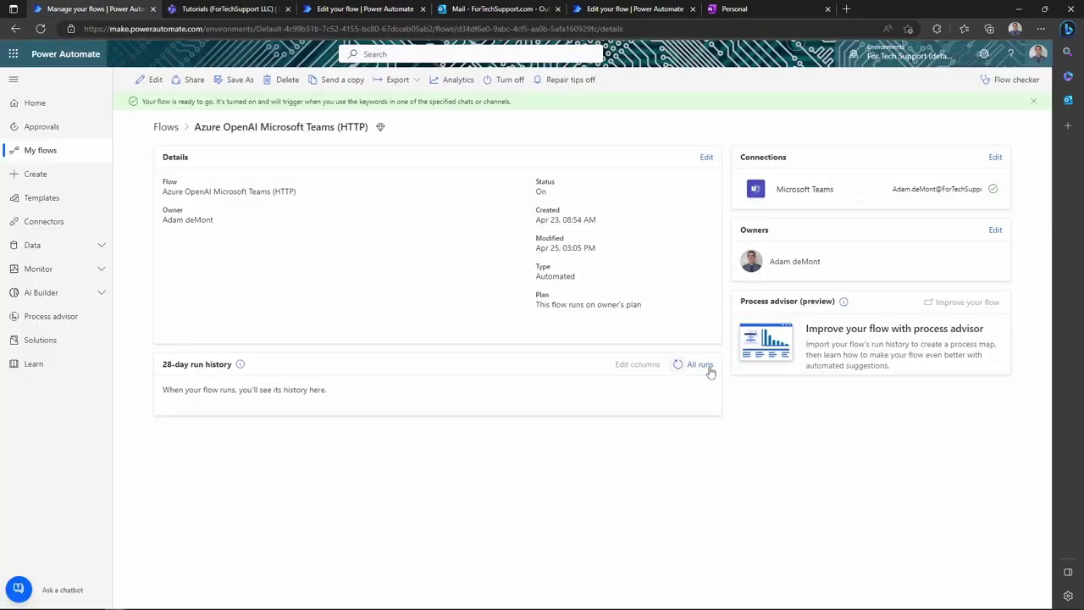
# Open the successful 3:05 PM run and inspect the Reply from ChatGPT model step's posted message.
pyautogui.click(679, 364)
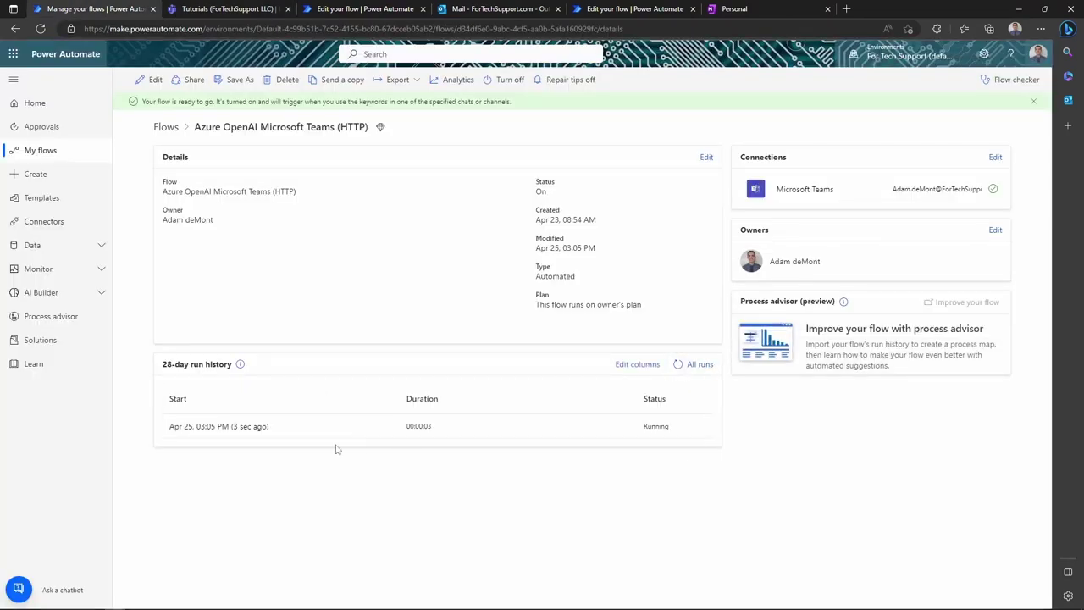
pyautogui.click(259, 428)
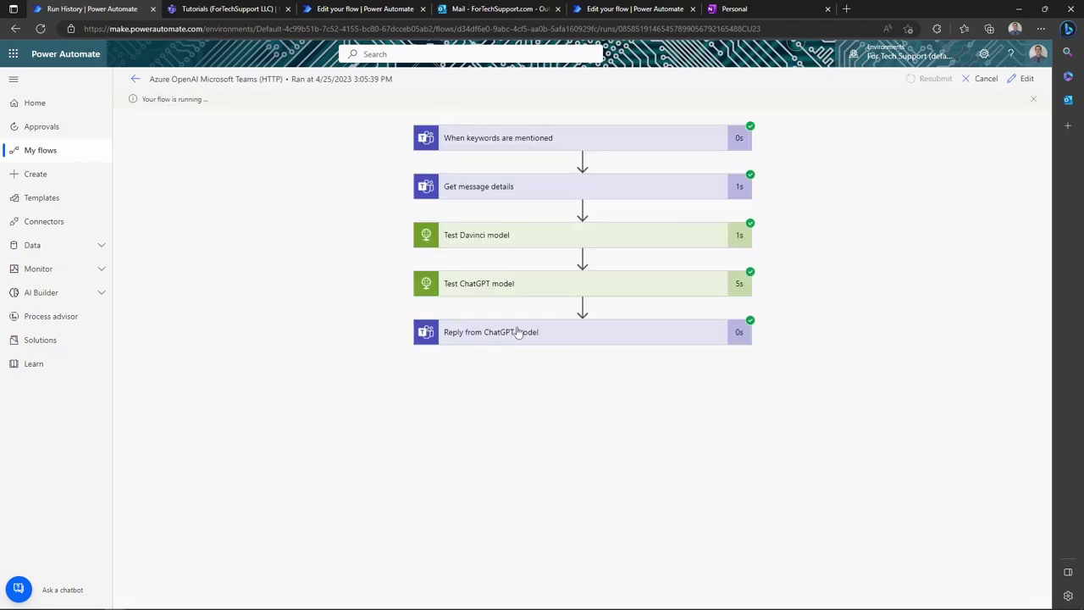
pyautogui.click(518, 332)
pyautogui.scroll(-3, 609, 382)
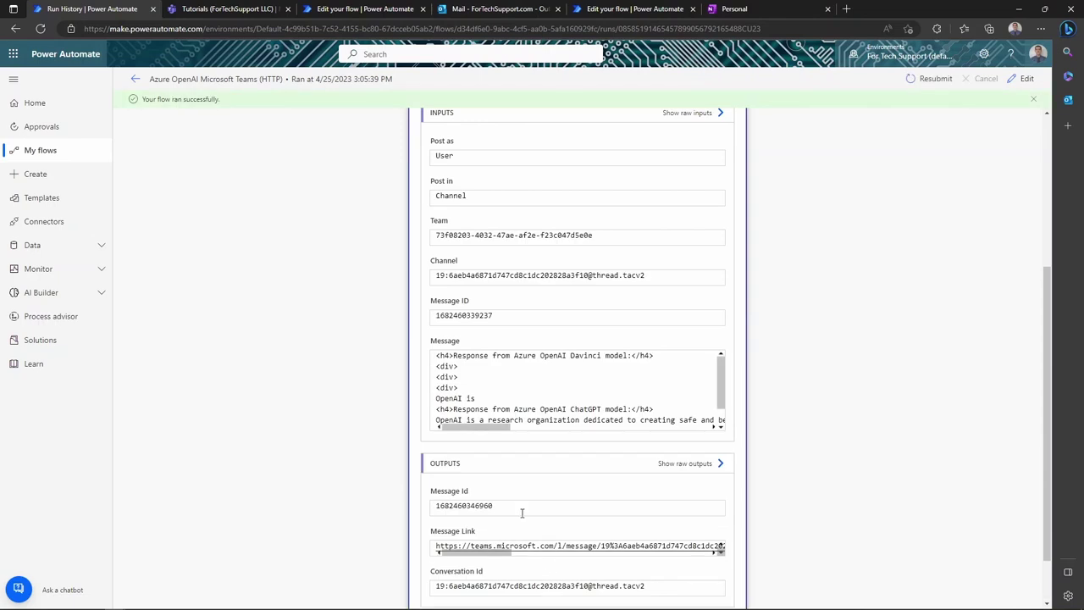
pyautogui.scroll(-1, 531, 377)
pyautogui.scroll(1, 590, 395)
pyautogui.click(227, 8)
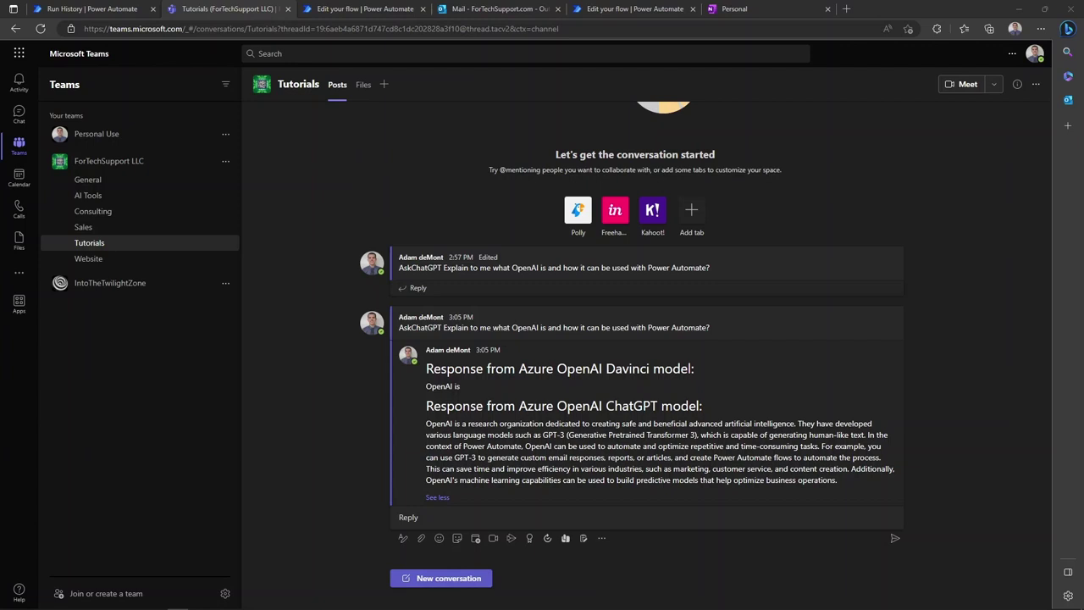
pyautogui.moveTo(643, 423)
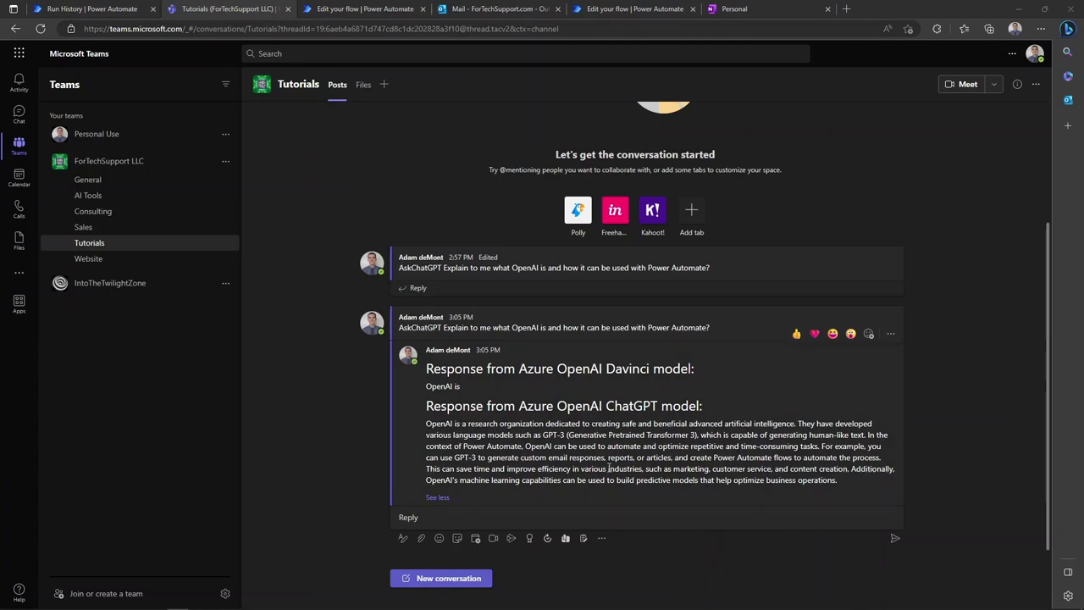
# Scroll the Tutorials thread to read the Davinci and ChatGPT replies to the question.
pyautogui.scroll(3, 837, 380)
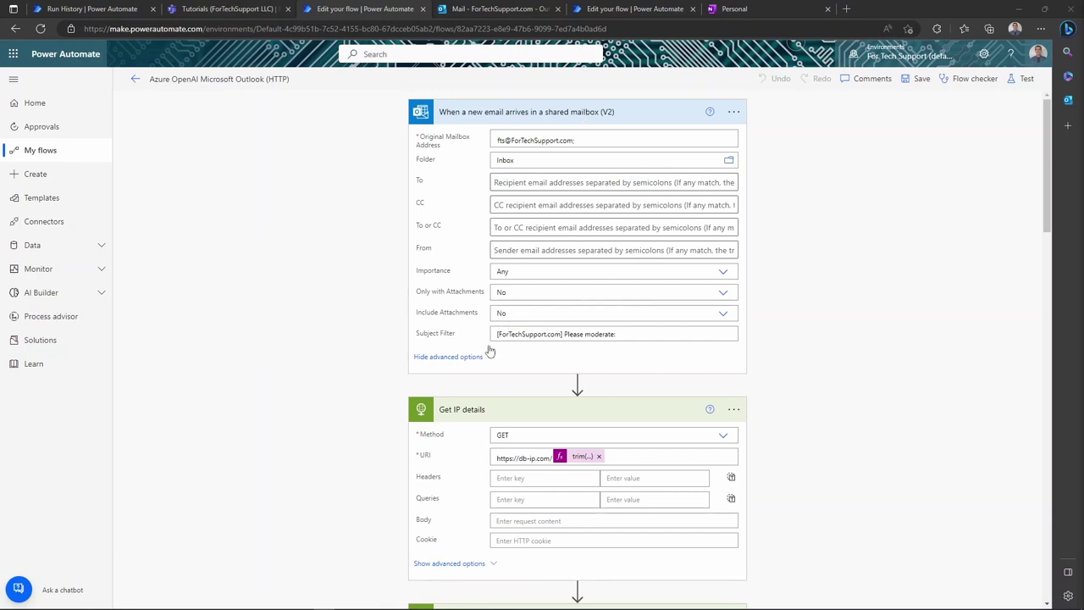
pyautogui.click(629, 333)
pyautogui.press('BackSpace')
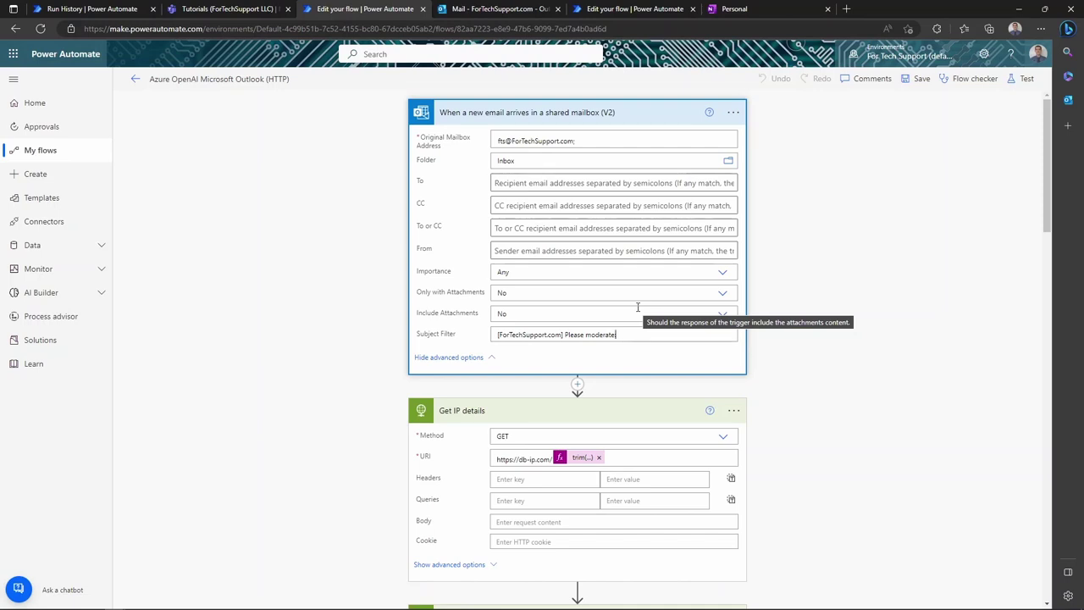
pyautogui.click(834, 339)
pyautogui.scroll(-2, 835, 339)
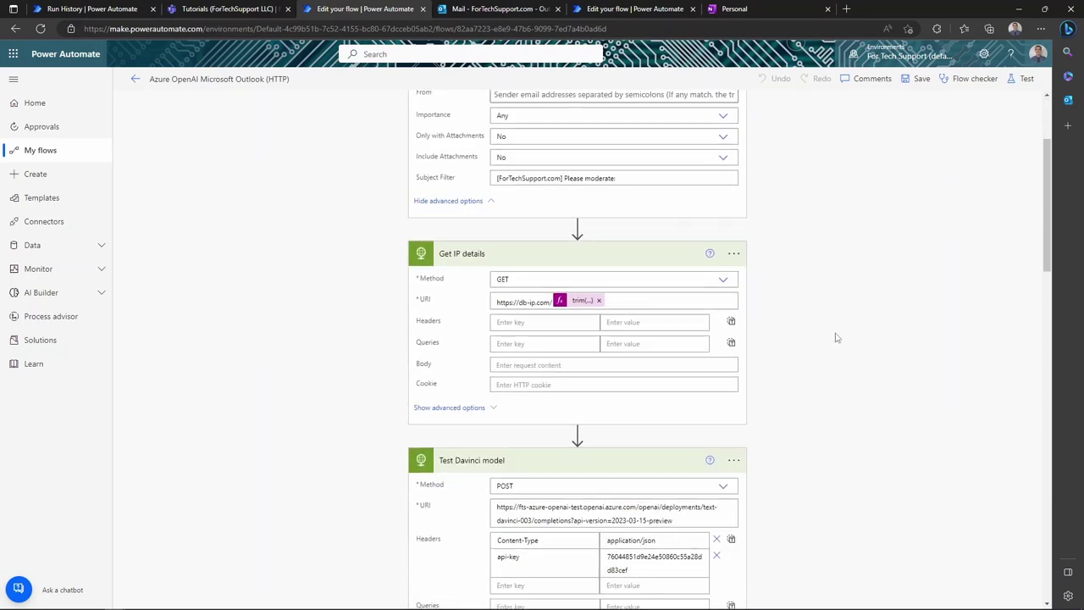
pyautogui.scroll(-1, 834, 338)
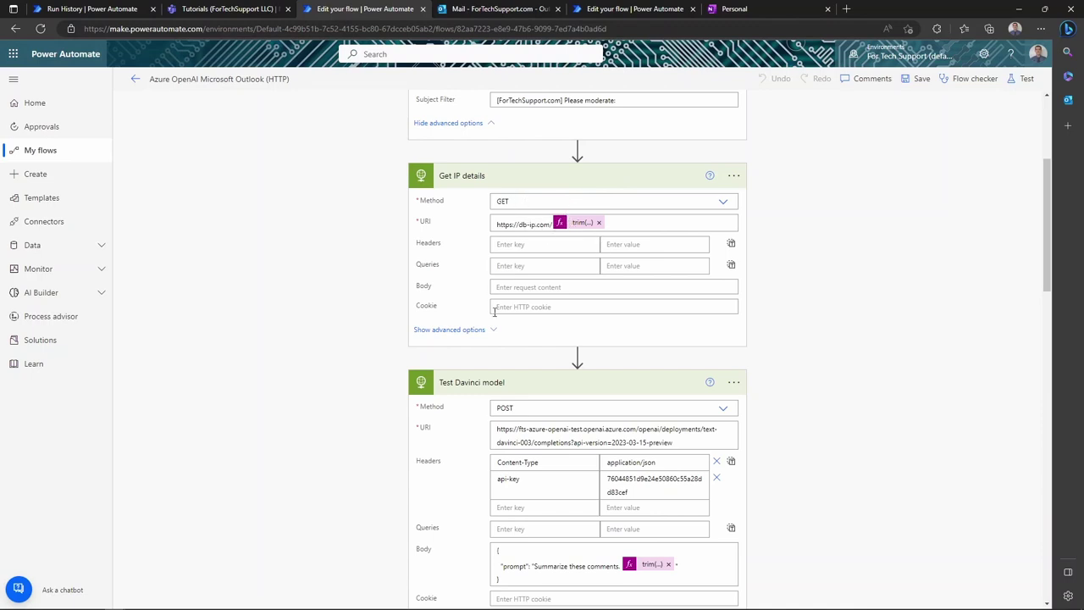
pyautogui.scroll(2, 638, 181)
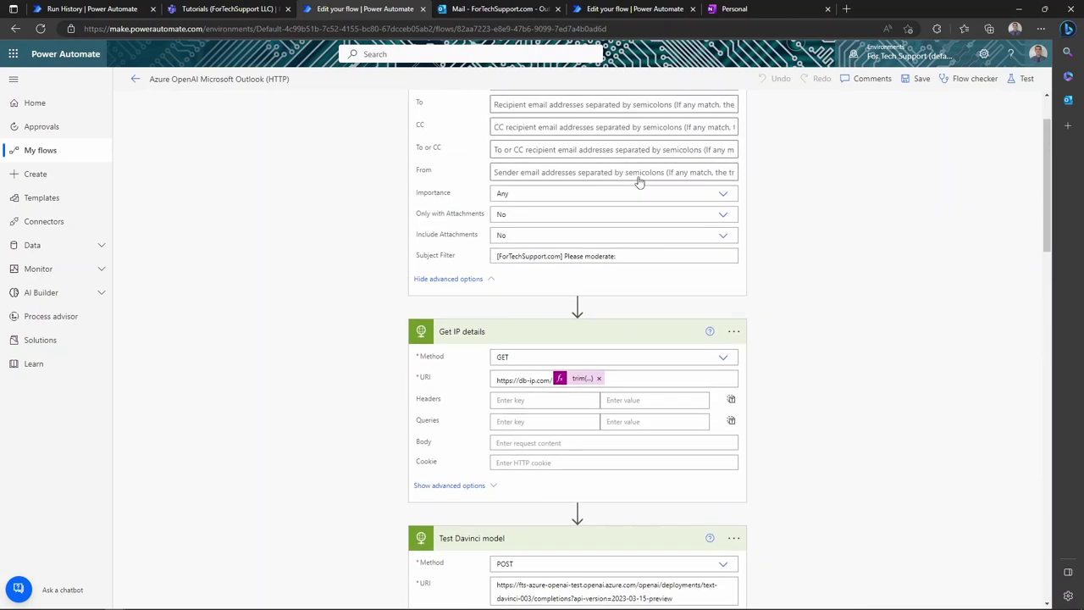
pyautogui.scroll(1, 557, 254)
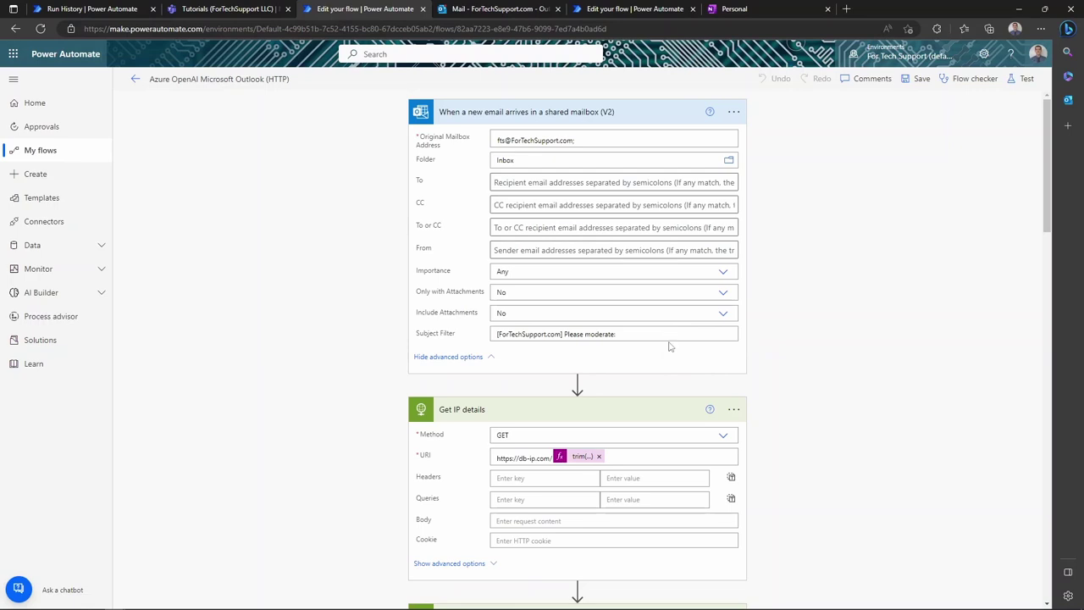
pyautogui.scroll(-2, 669, 344)
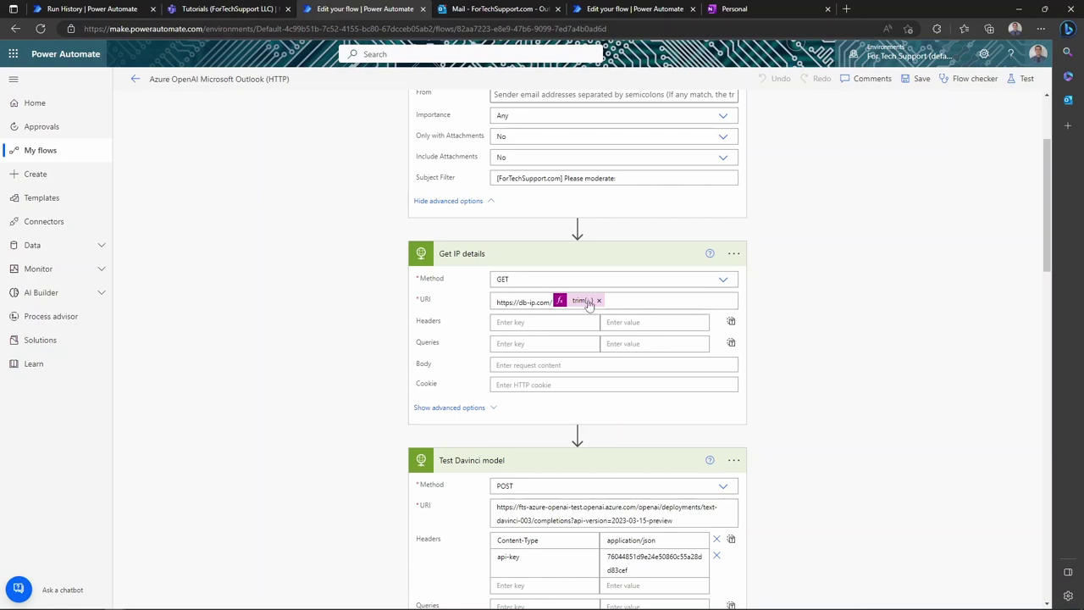
pyautogui.scroll(-3, 682, 271)
pyautogui.scroll(-1, 724, 280)
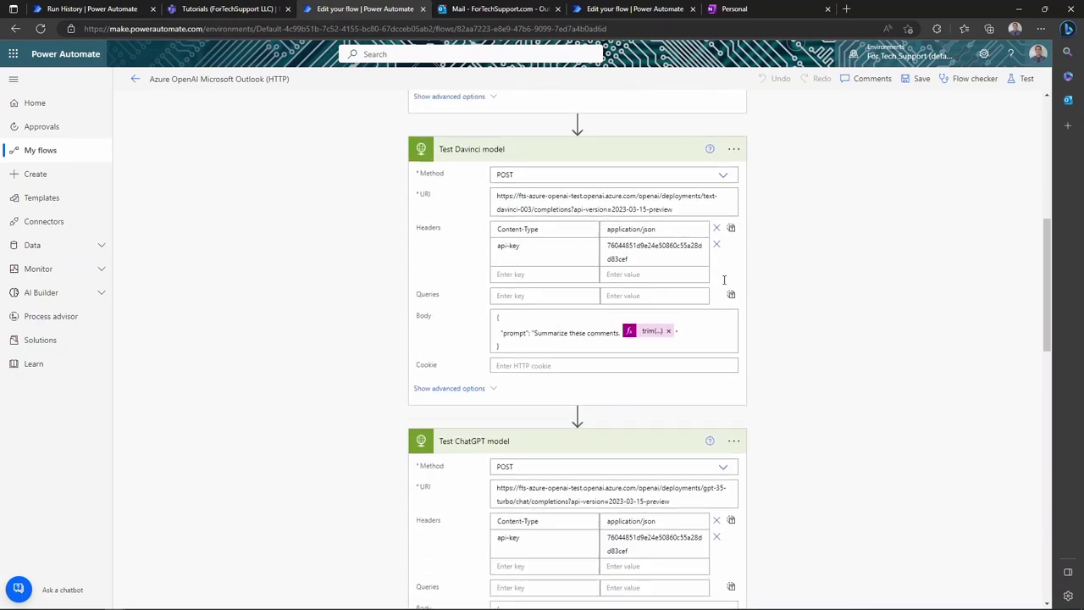
pyautogui.scroll(-1, 724, 280)
pyautogui.scroll(1, 677, 238)
pyautogui.click(520, 196)
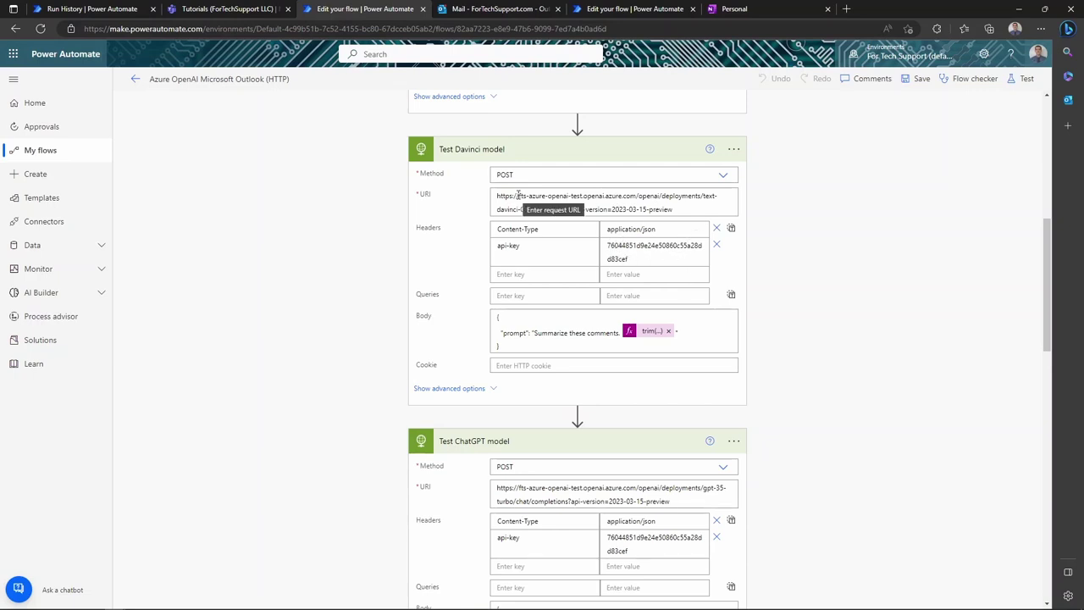
pyautogui.moveTo(520, 195); pyautogui.dragTo(585, 194)
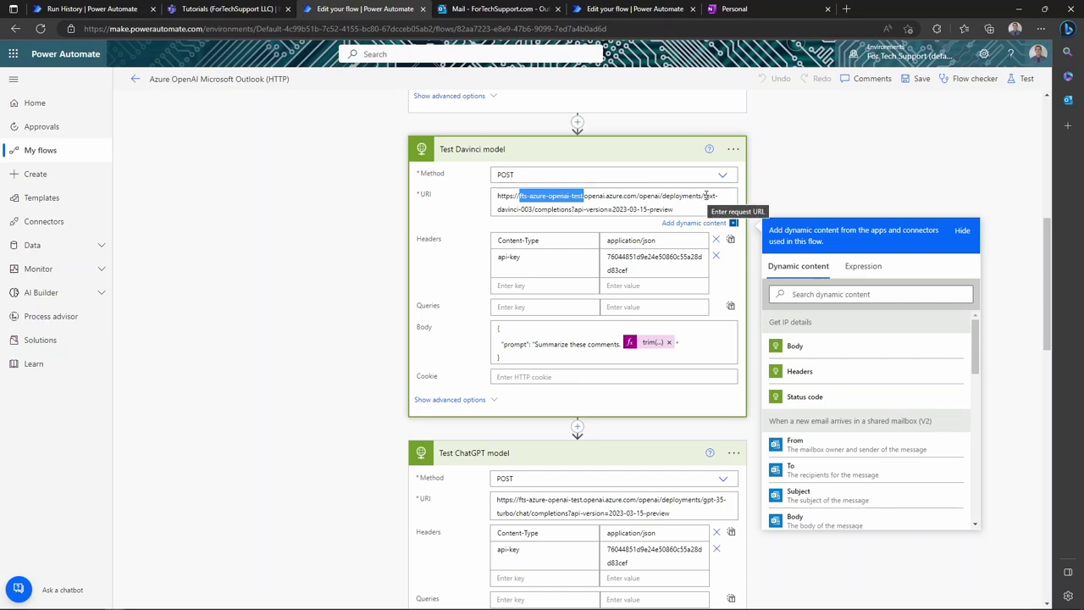
pyautogui.moveTo(704, 195); pyautogui.dragTo(533, 208)
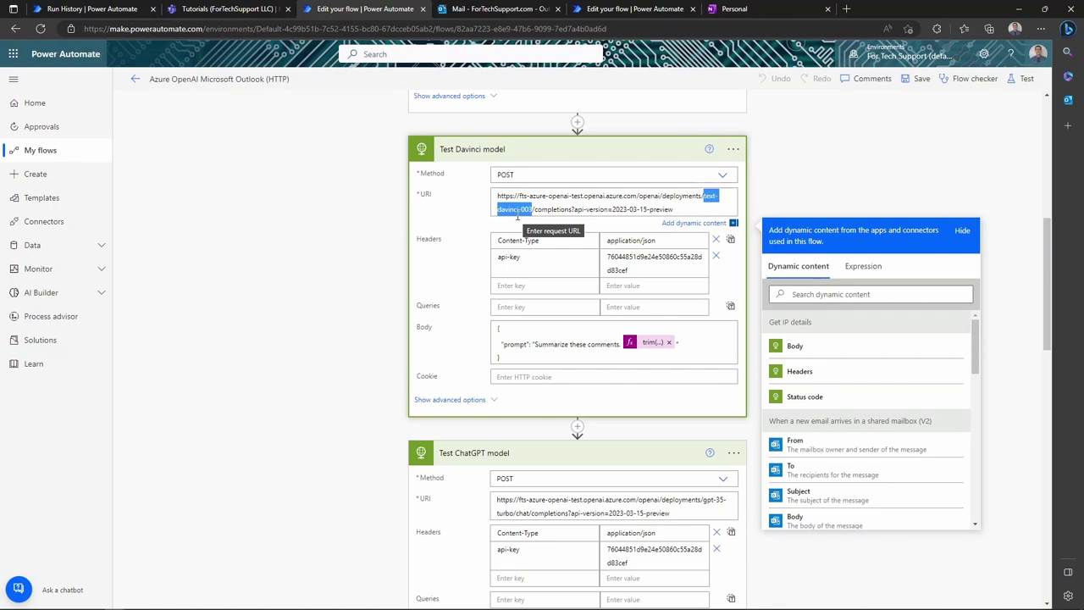
pyautogui.click(529, 343)
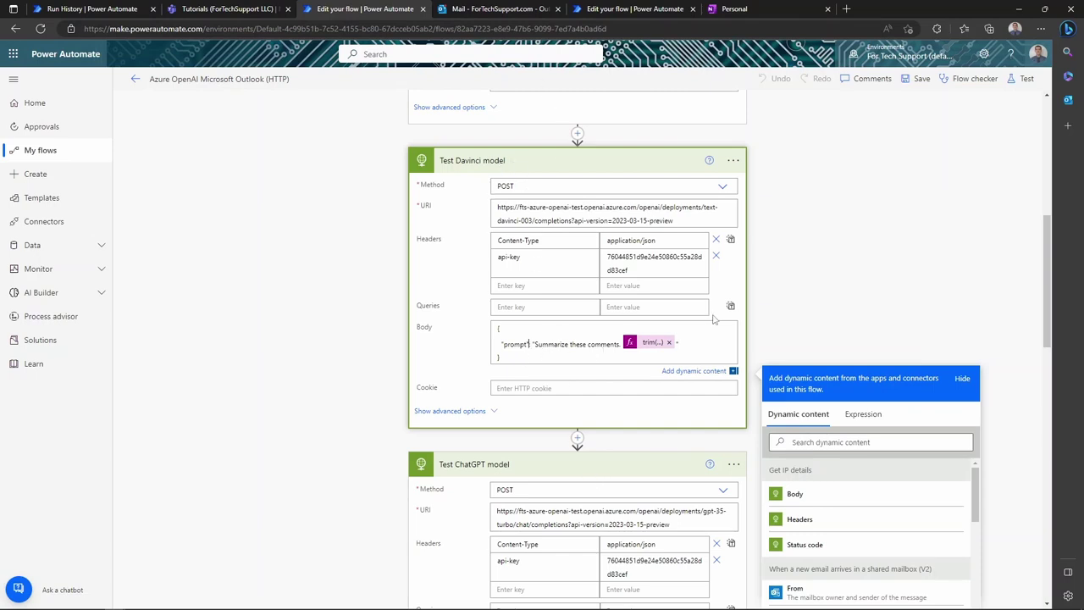
pyautogui.scroll(-3, 860, 242)
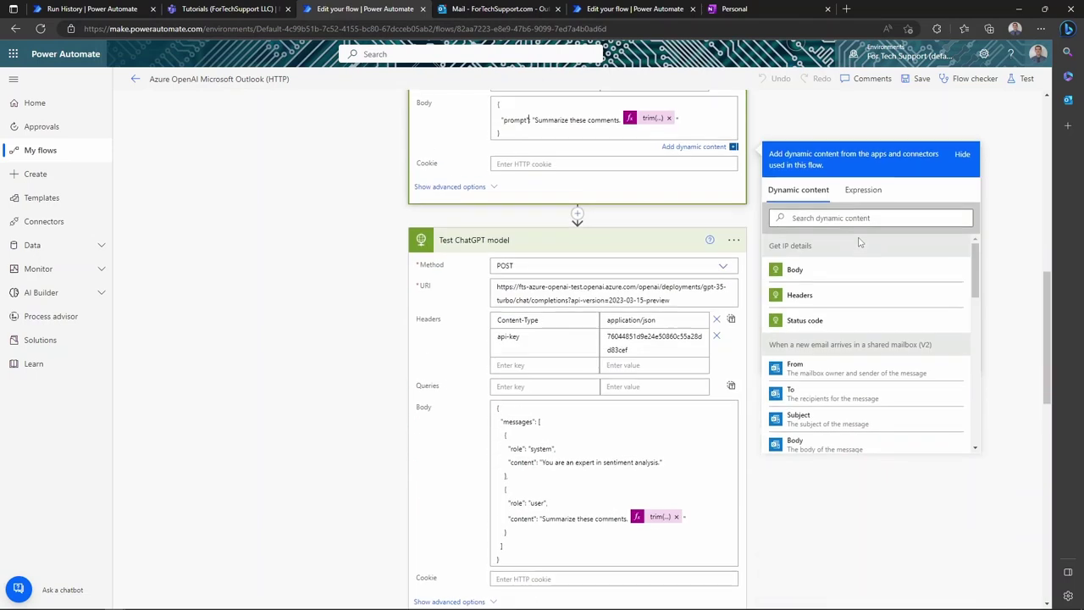
pyautogui.scroll(-1, 860, 242)
pyautogui.scroll(-2, 762, 494)
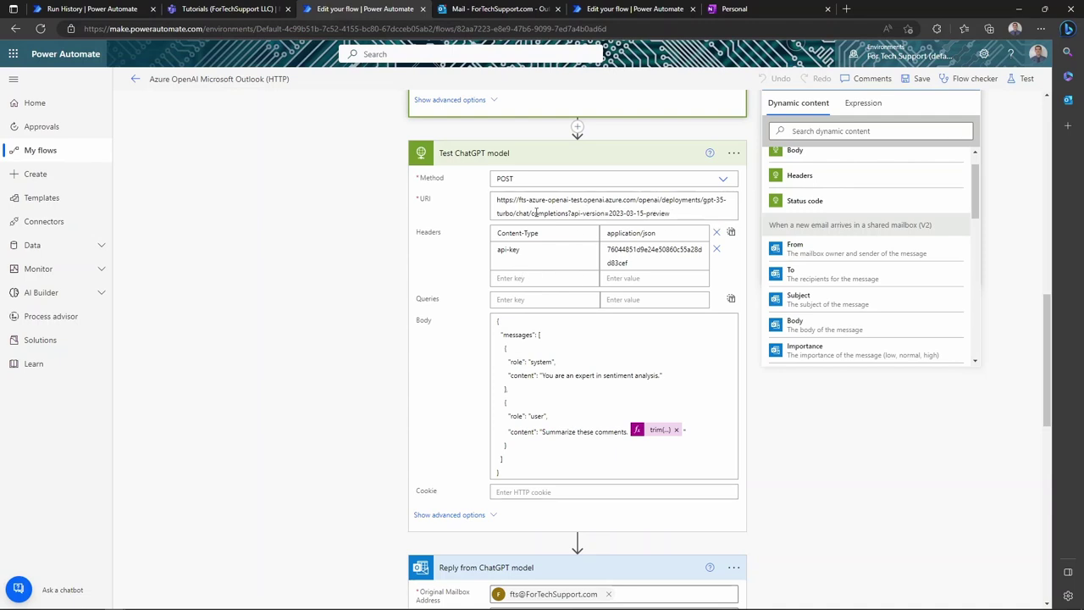
pyautogui.moveTo(519, 200); pyautogui.dragTo(583, 200)
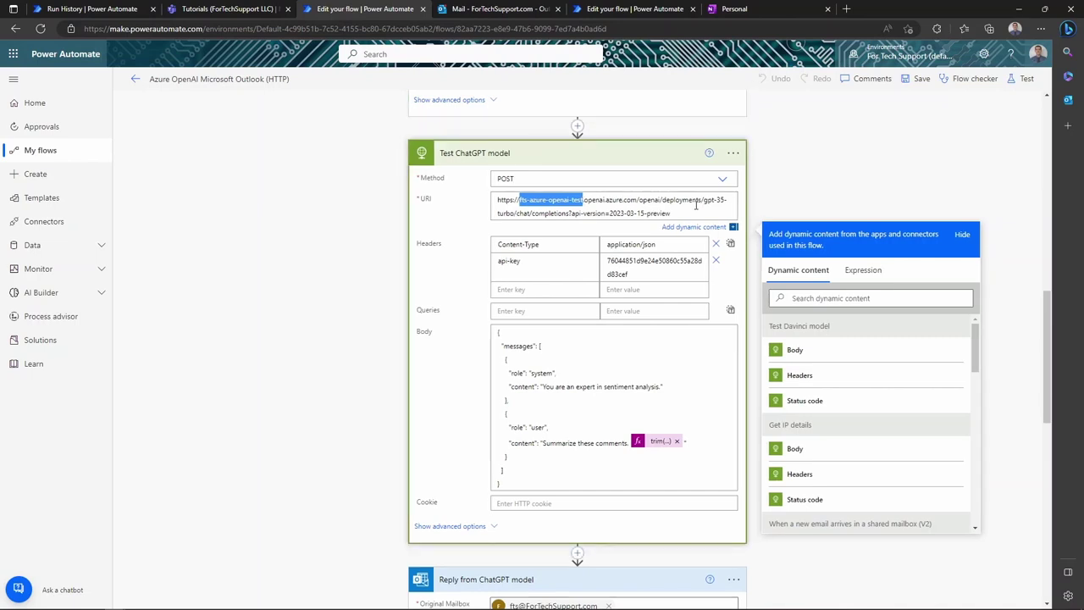
pyautogui.moveTo(703, 200)
pyautogui.mouseDown()
pyautogui.moveTo(671, 213)
pyautogui.moveTo(515, 208)
pyautogui.mouseUp()
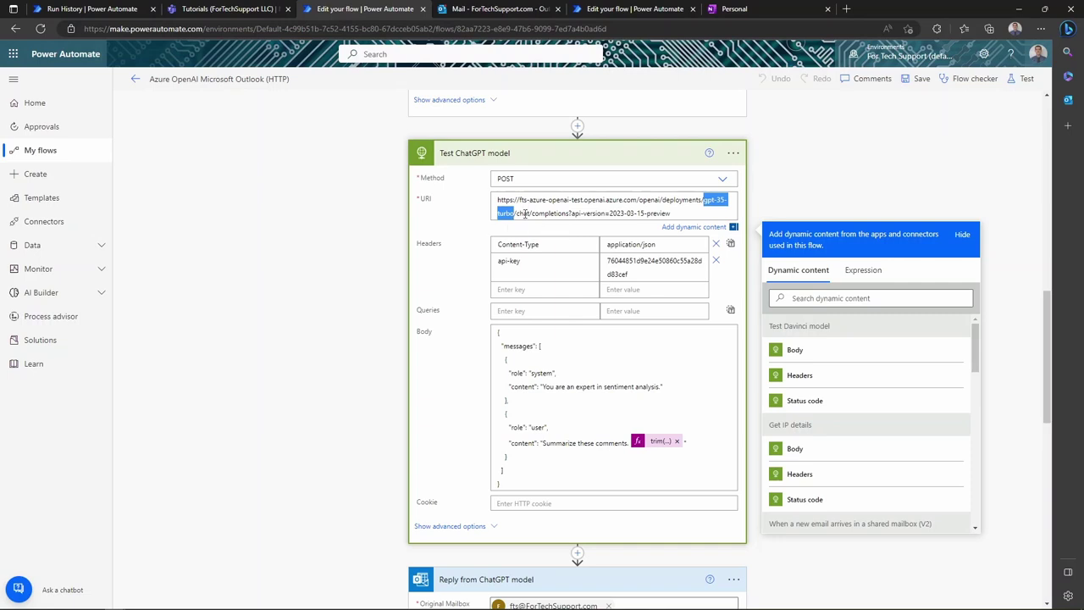
pyautogui.moveTo(516, 213); pyautogui.dragTo(535, 214)
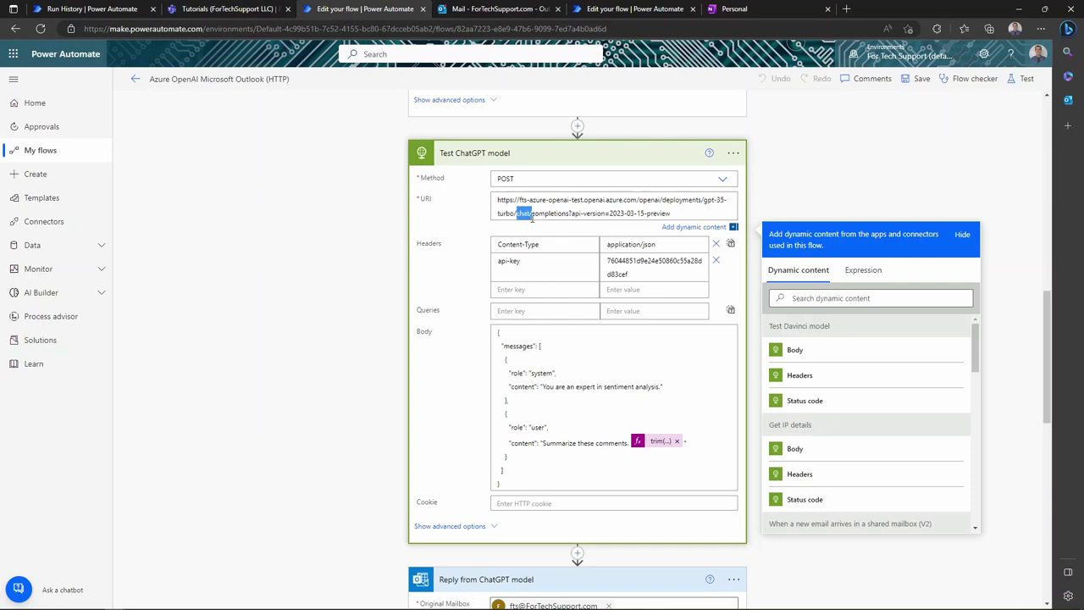
pyautogui.scroll(1, 527, 234)
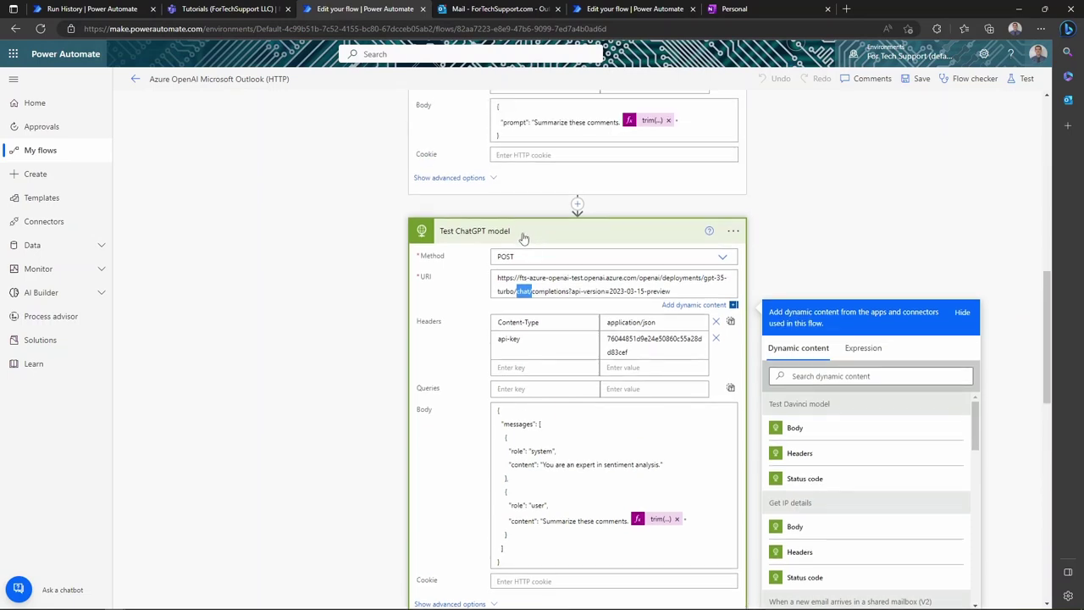
pyautogui.scroll(2, 527, 234)
pyautogui.scroll(1, 512, 231)
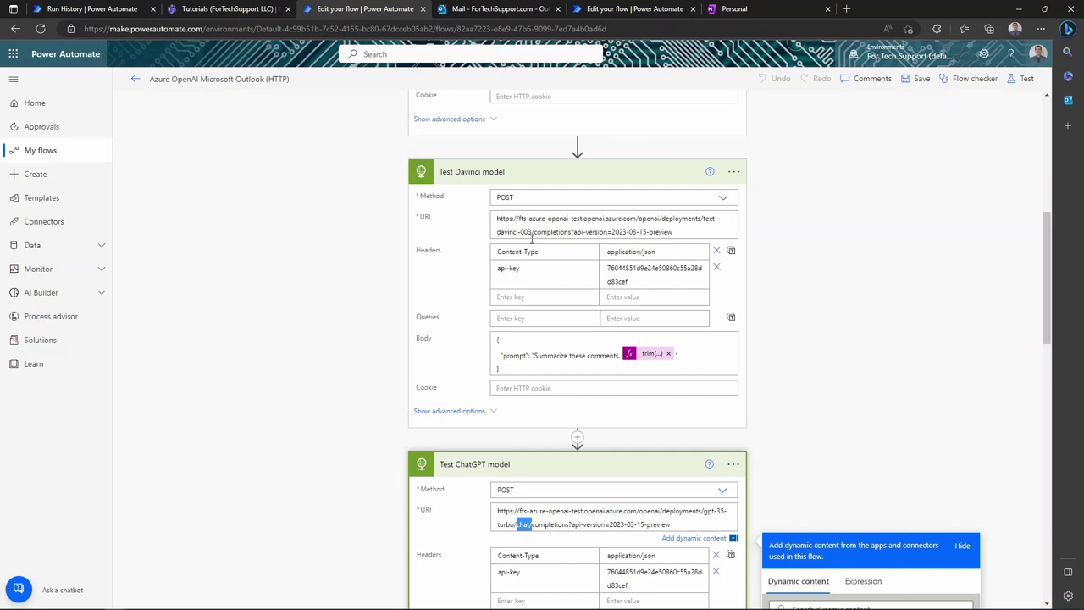
pyautogui.scroll(-1, 548, 214)
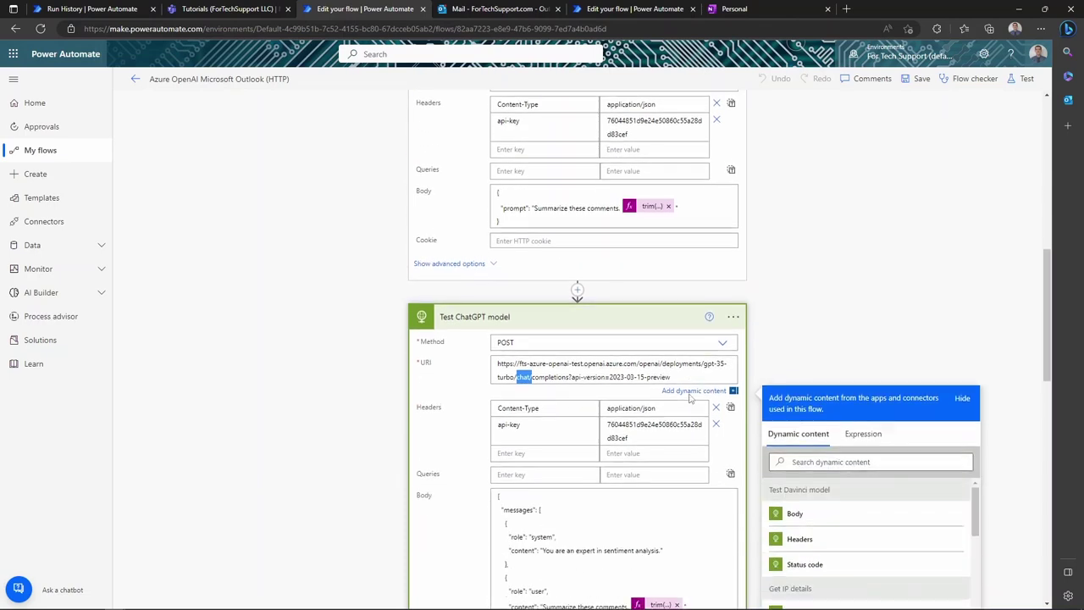
pyautogui.scroll(-2, 630, 313)
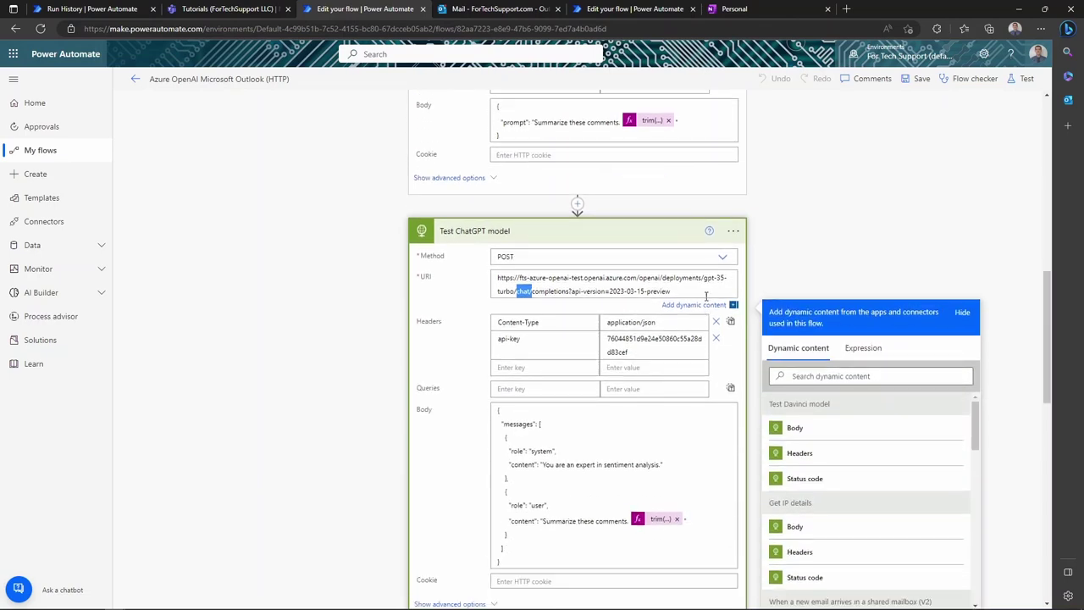
pyautogui.moveTo(671, 292); pyautogui.dragTo(609, 291)
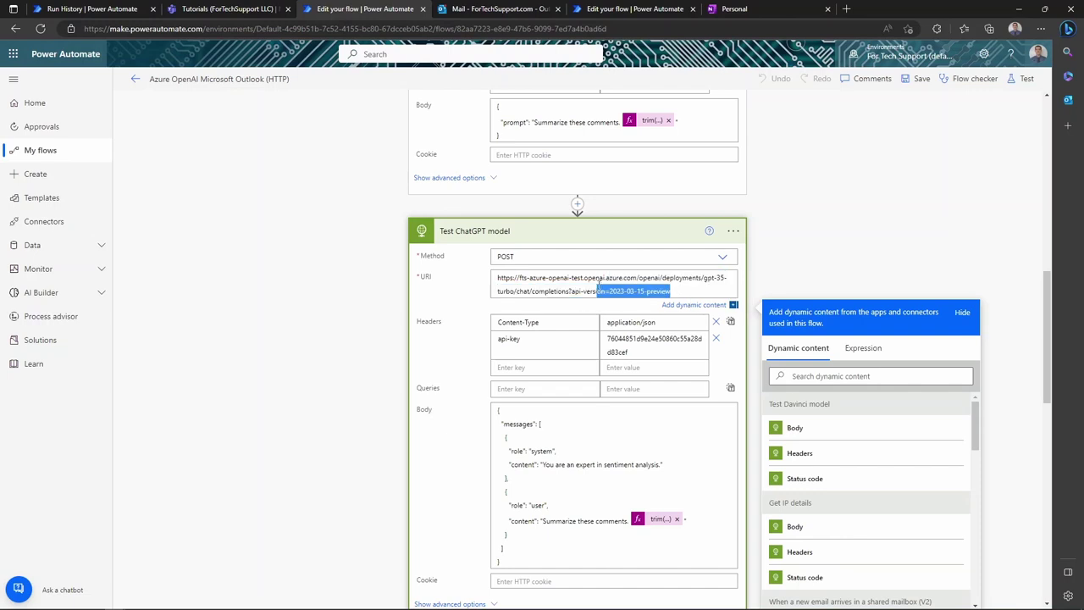
pyautogui.click(847, 187)
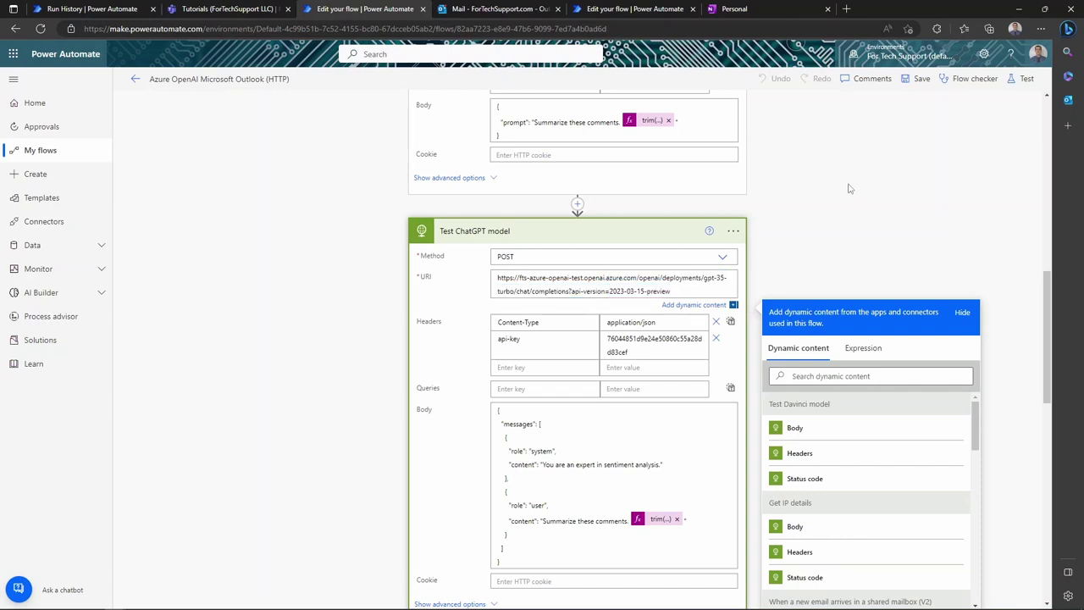
pyautogui.scroll(-1, 832, 240)
pyautogui.scroll(-1, 826, 241)
pyautogui.scroll(1, 573, 307)
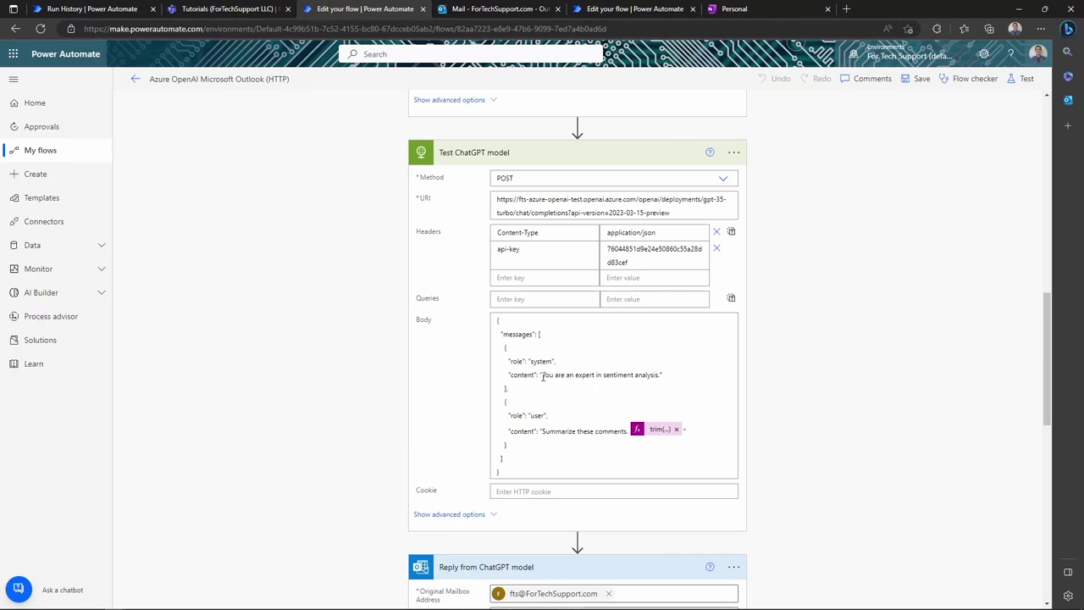
pyautogui.moveTo(543, 374); pyautogui.dragTo(659, 376)
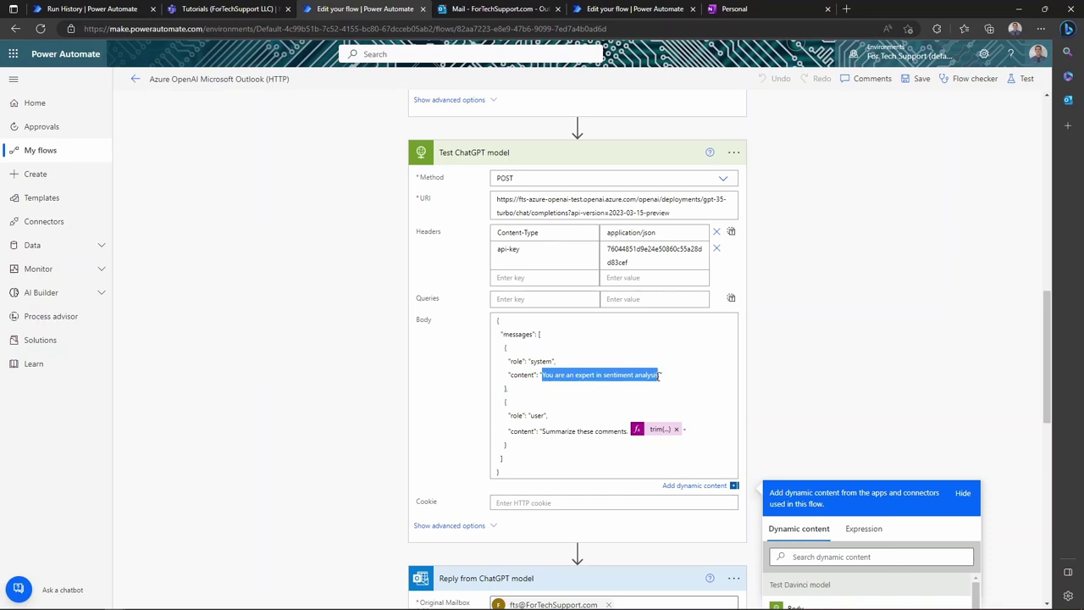
pyautogui.click(546, 437)
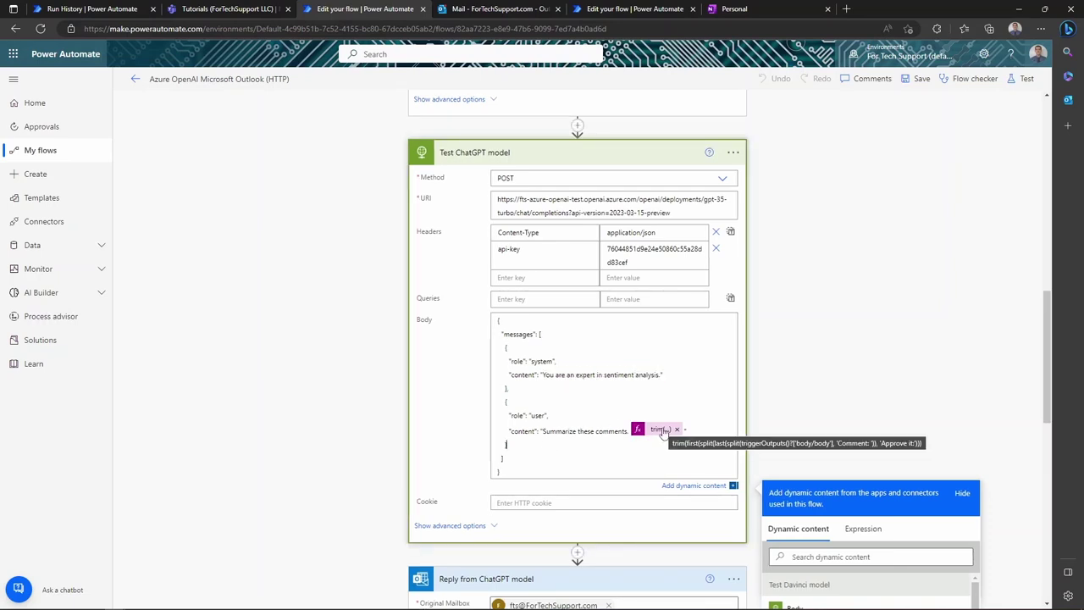
pyautogui.moveTo(660, 430)
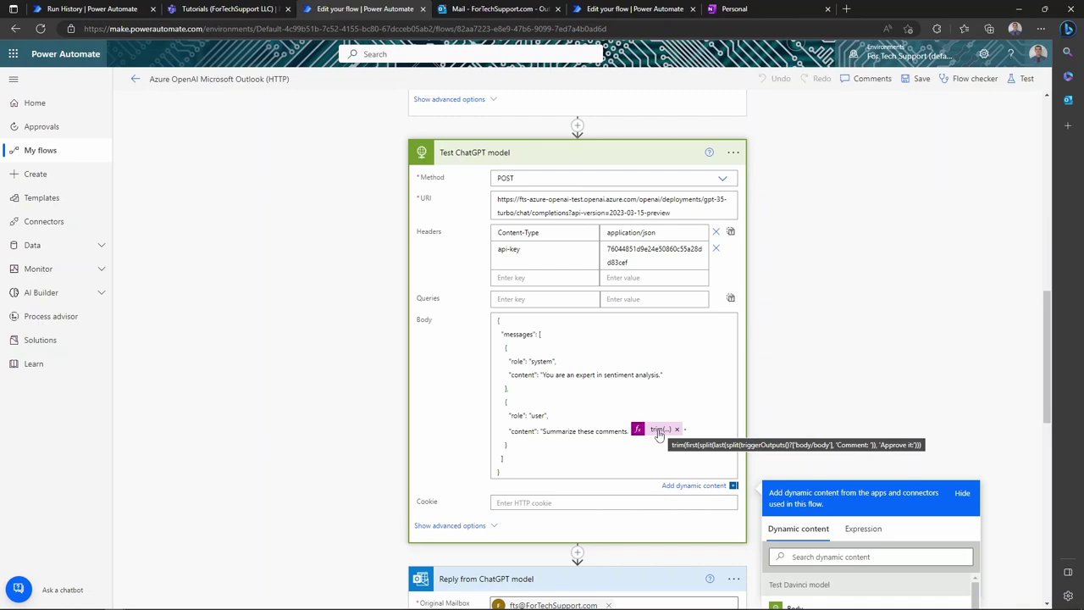
pyautogui.scroll(-3, 515, 450)
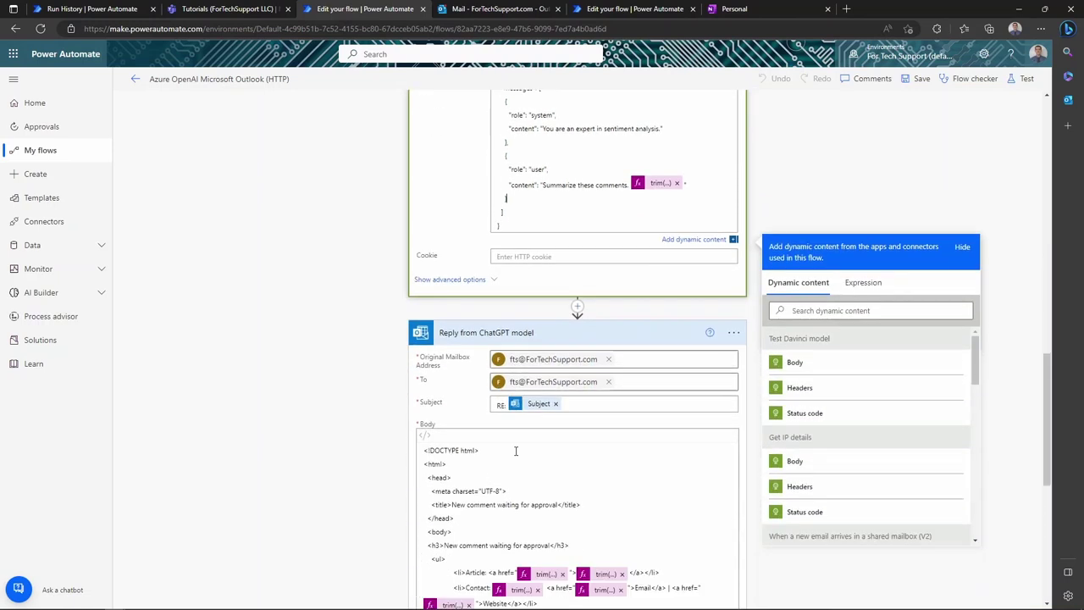
pyautogui.scroll(-3, 515, 450)
pyautogui.scroll(-3, 521, 445)
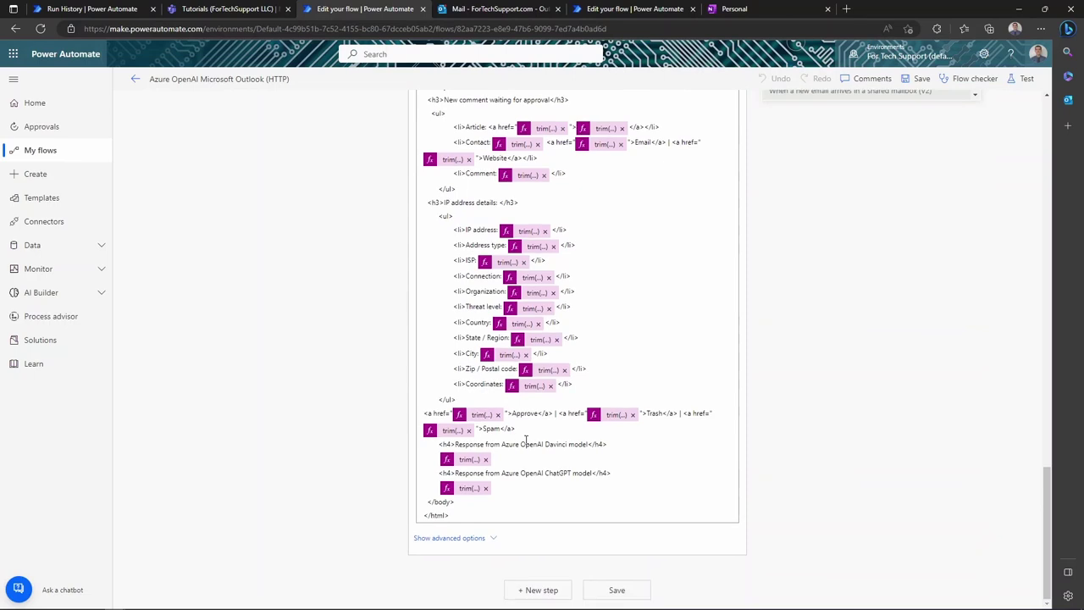
pyautogui.scroll(3, 525, 440)
pyautogui.scroll(-3, 525, 439)
pyautogui.scroll(6, 525, 440)
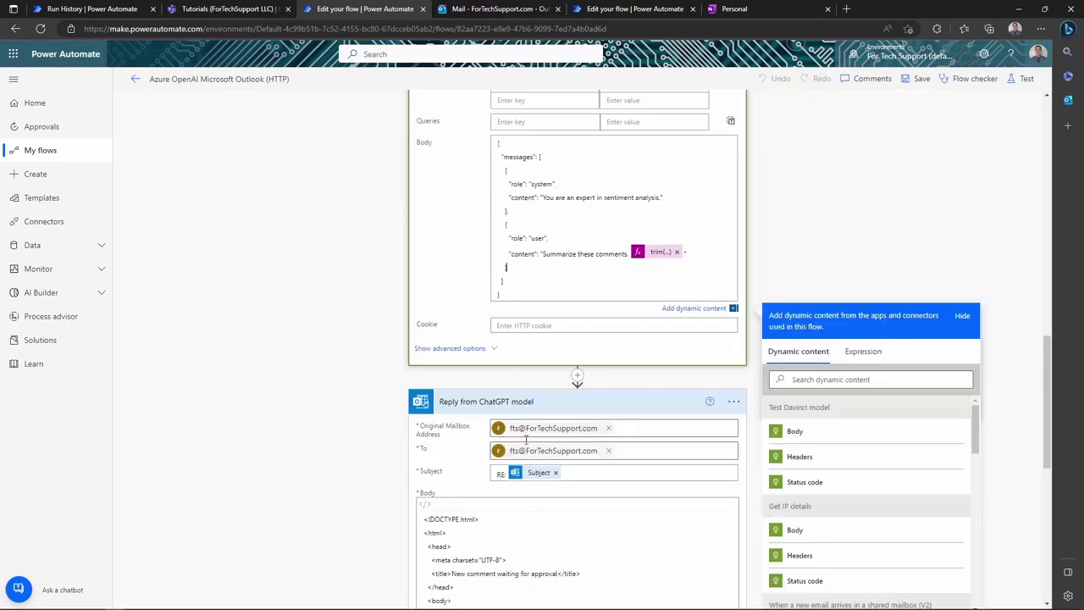
pyautogui.scroll(-4, 526, 439)
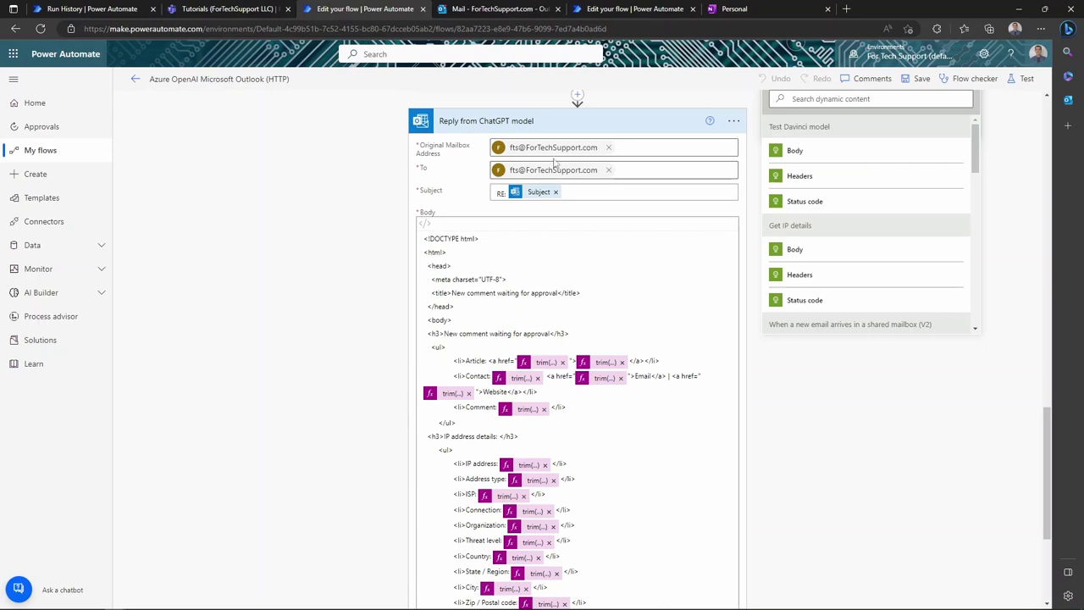
pyautogui.click(500, 193)
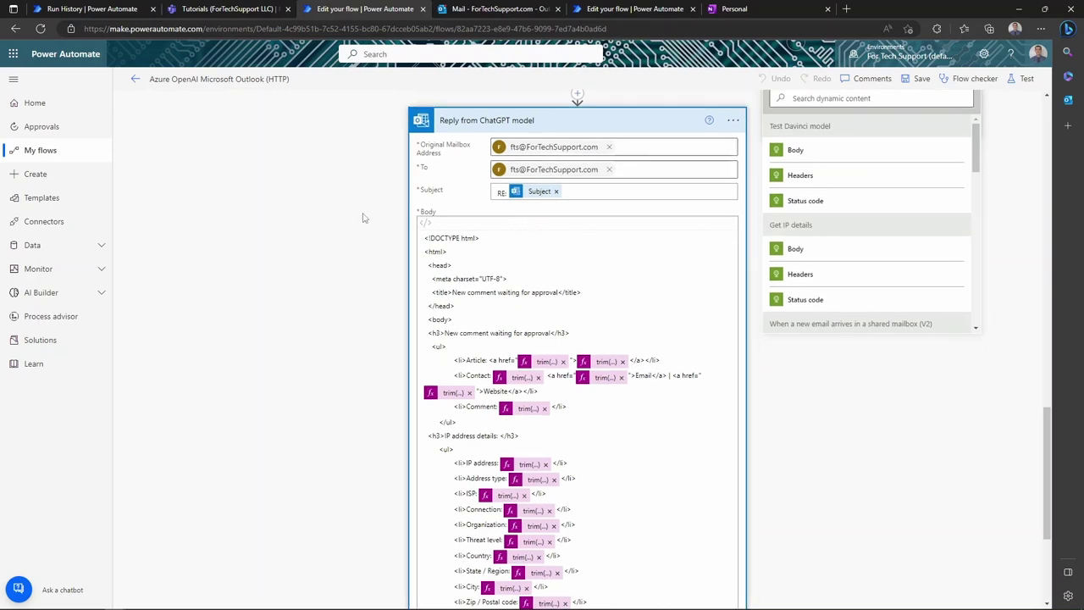
pyautogui.click(363, 241)
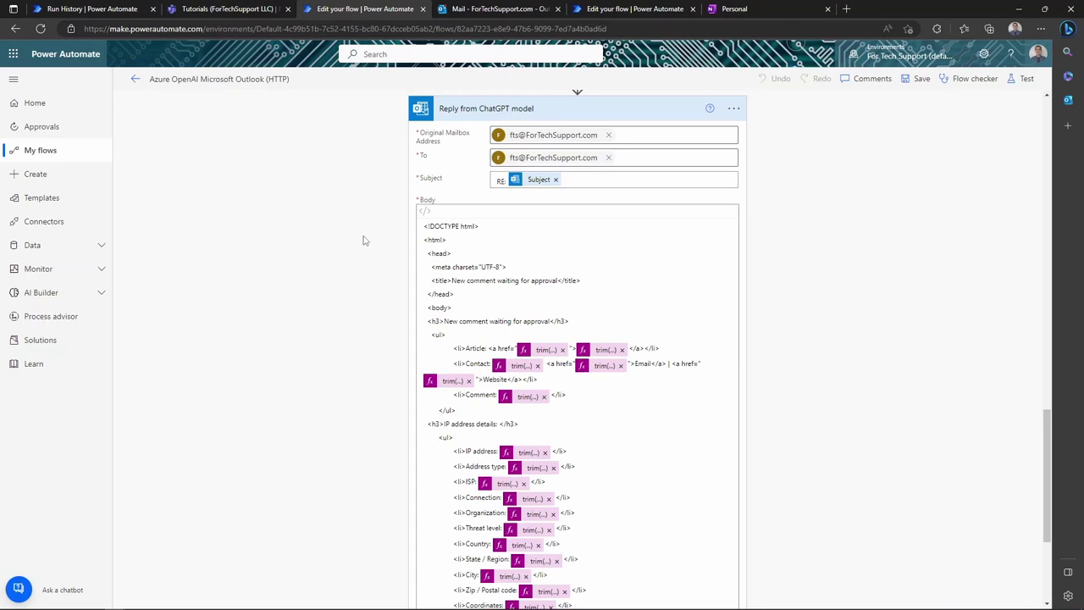
pyautogui.scroll(-1, 441, 238)
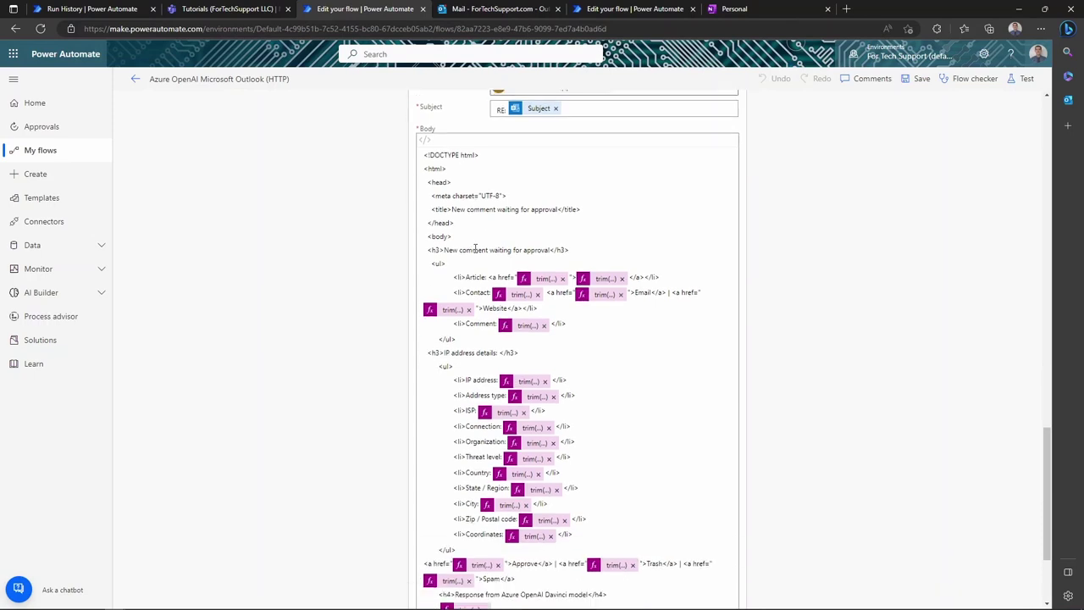
pyautogui.scroll(-1, 475, 255)
pyautogui.scroll(-1, 517, 339)
pyautogui.scroll(2, 542, 364)
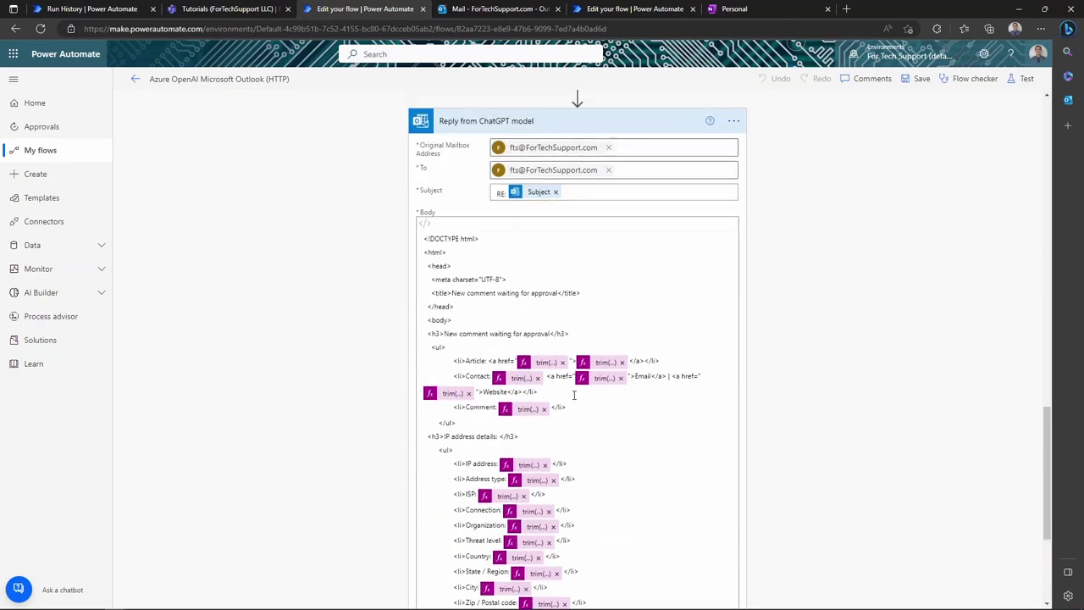
pyautogui.scroll(-1, 574, 396)
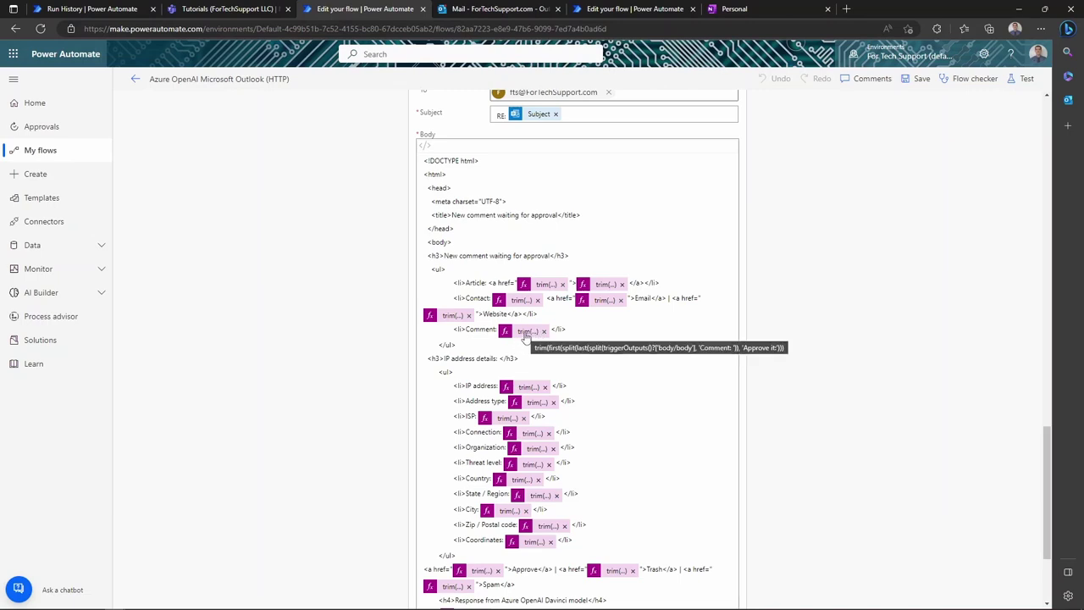
pyautogui.scroll(-2, 468, 275)
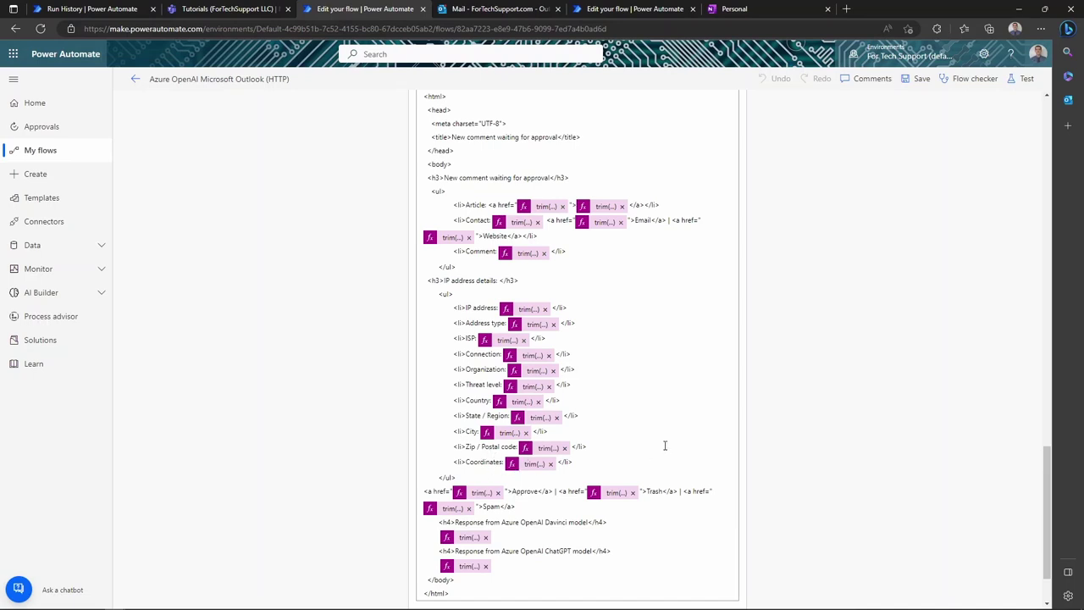
pyautogui.scroll(-1, 644, 487)
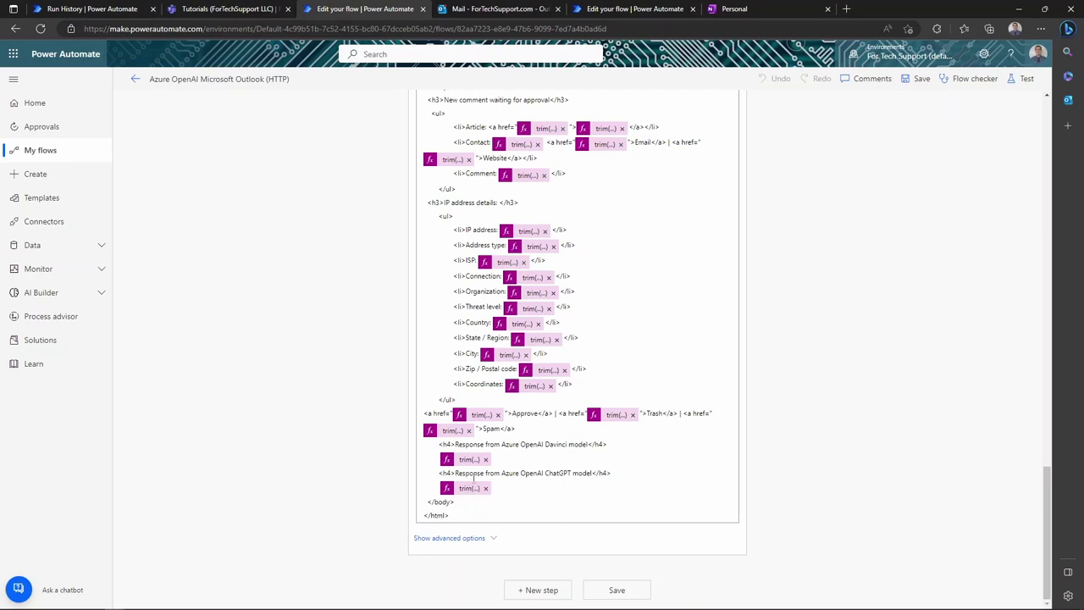
# Save the Outlook (HTTP) flow and go back to its details page with run history.
pyautogui.scroll(2, 634, 429)
pyautogui.scroll(5, 634, 429)
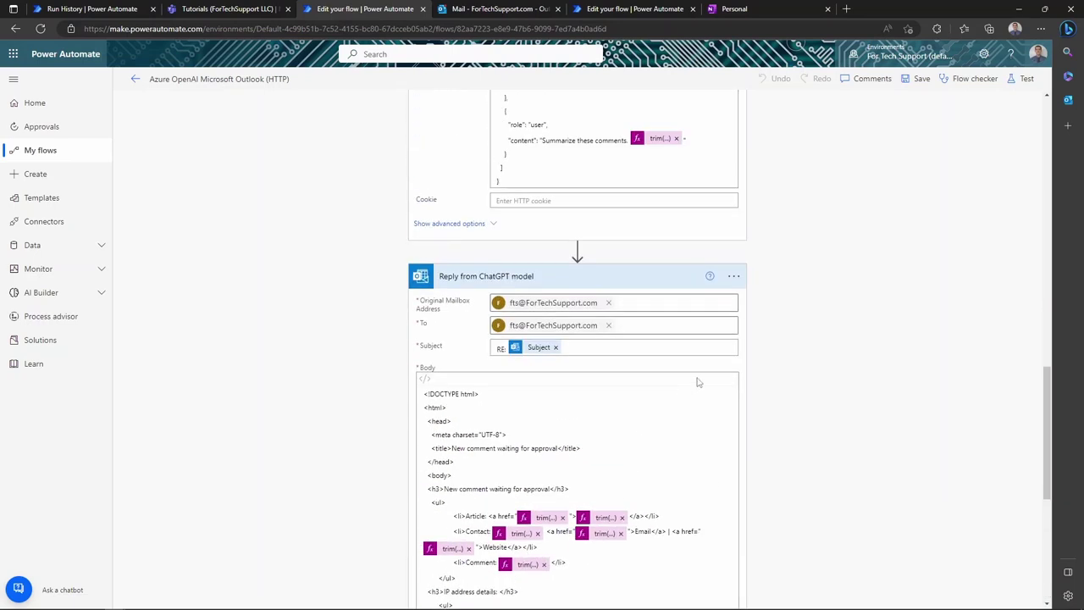
pyautogui.scroll(5, 700, 380)
pyautogui.scroll(5, 720, 386)
pyautogui.scroll(2, 746, 393)
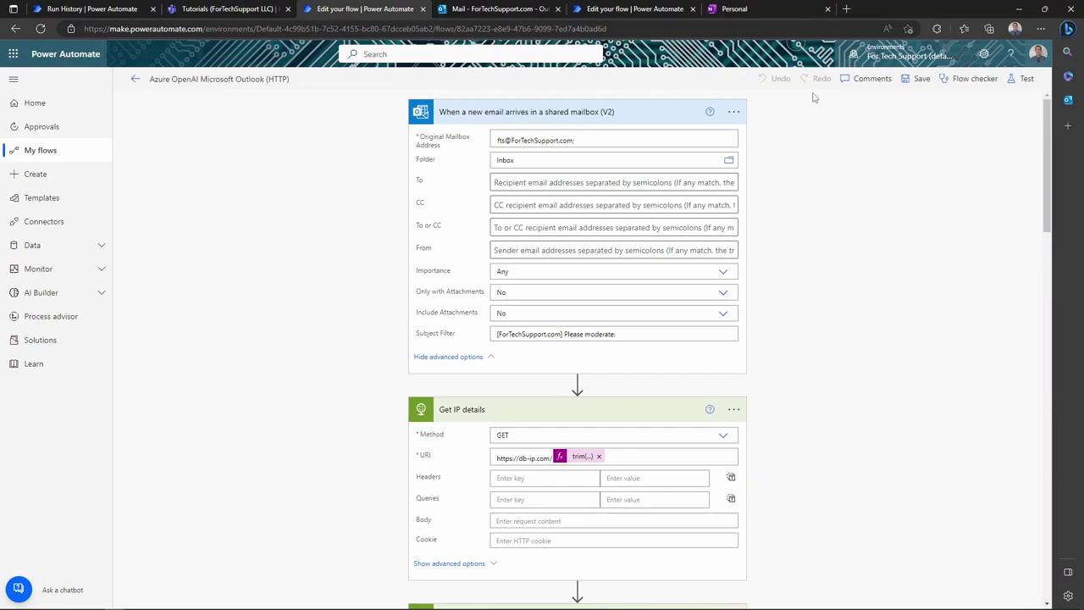
pyautogui.click(919, 79)
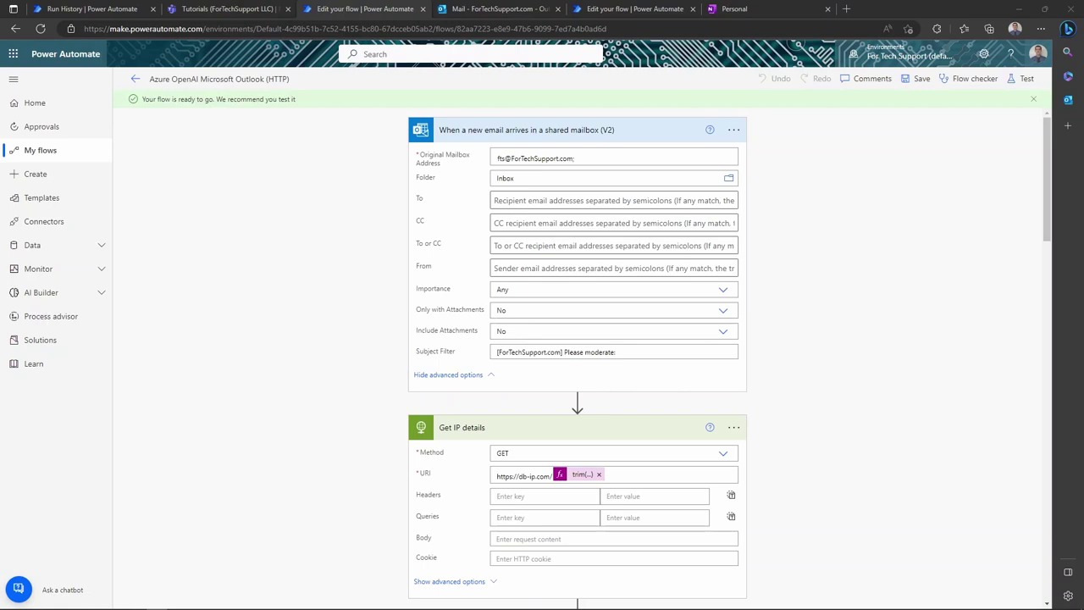
pyautogui.click(136, 81)
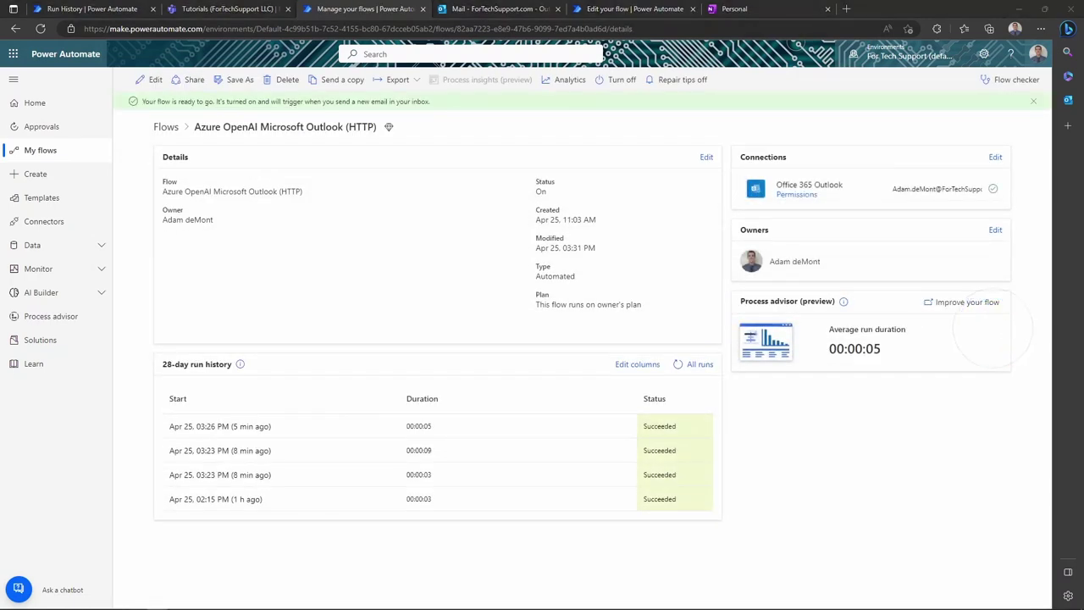
# Refresh the run history, open the 3:33 PM run, and check the Reply from ChatGPT model inputs.
pyautogui.click(679, 365)
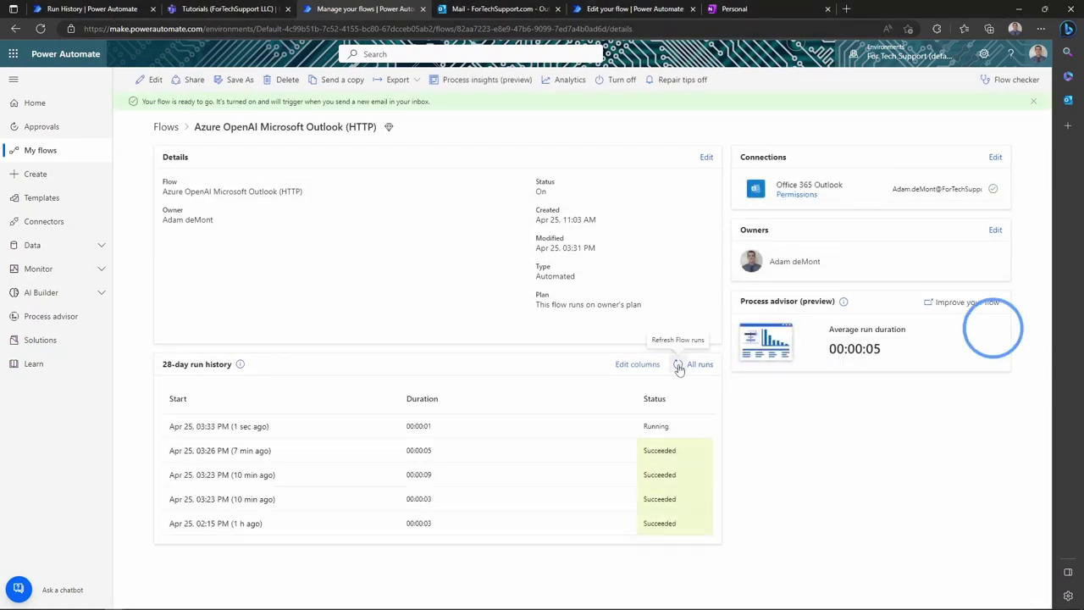
pyautogui.click(678, 365)
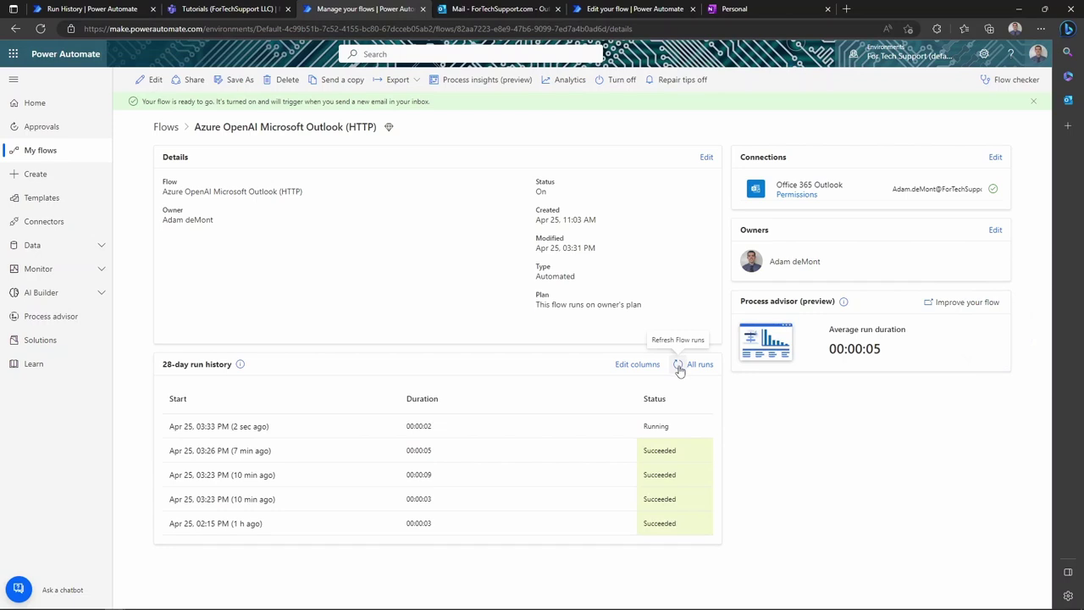
pyautogui.click(241, 428)
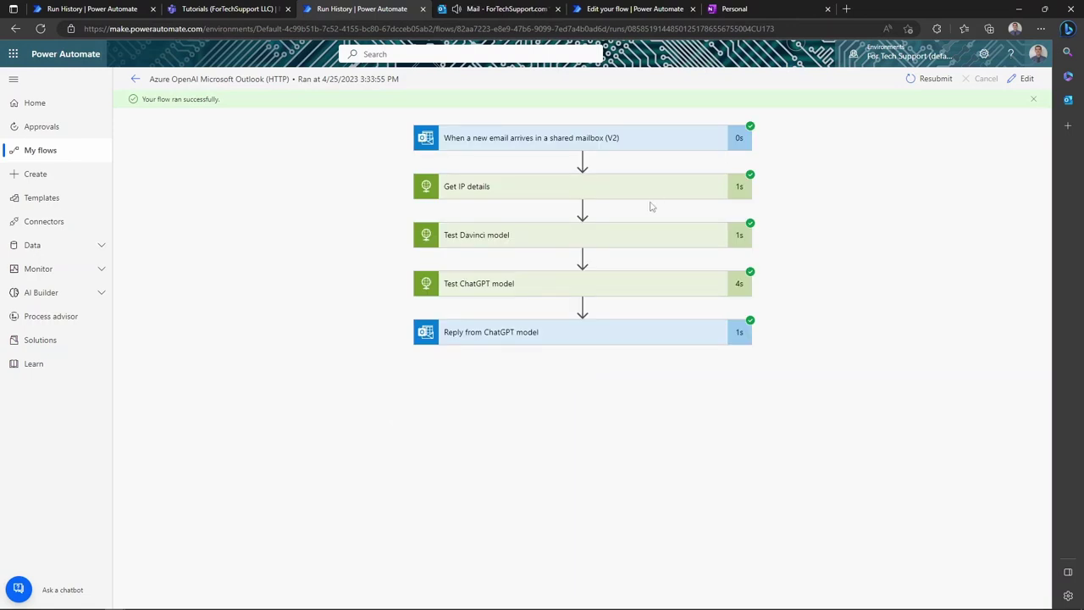
pyautogui.click(649, 339)
pyautogui.scroll(-2, 513, 460)
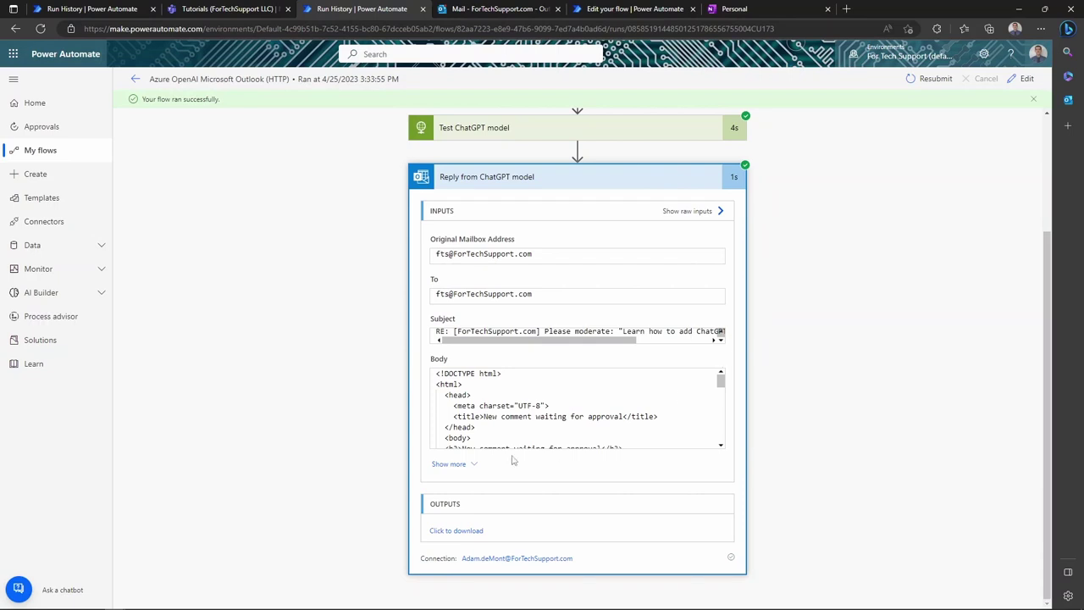
pyautogui.scroll(2, 754, 381)
# Open the ForTechSupport.com moderation email, compare it with the WordPress comment notification, then reopen it.
pyautogui.click(500, 8)
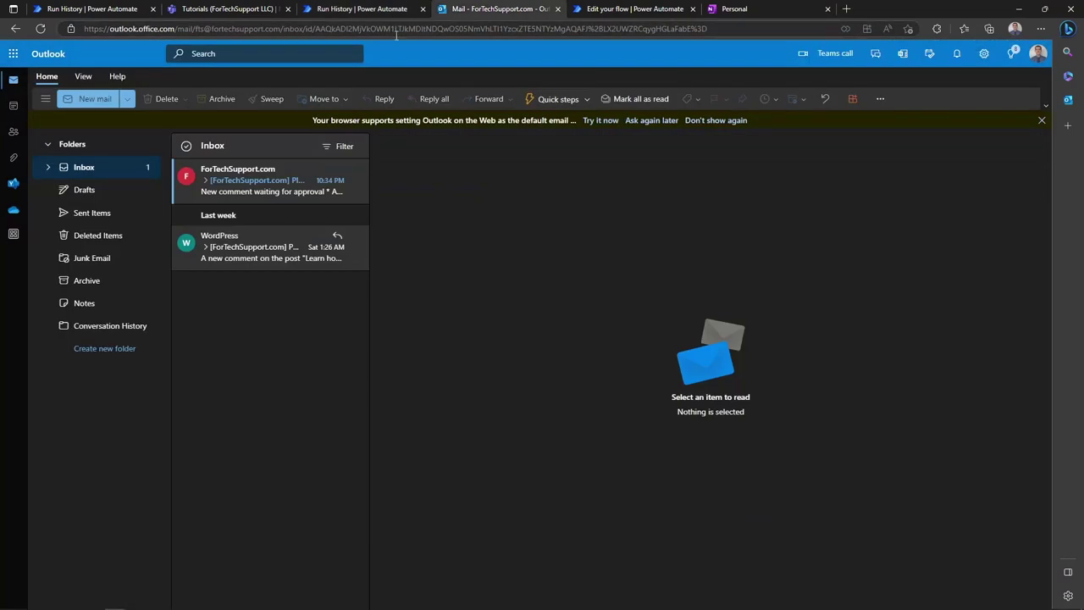
pyautogui.click(252, 188)
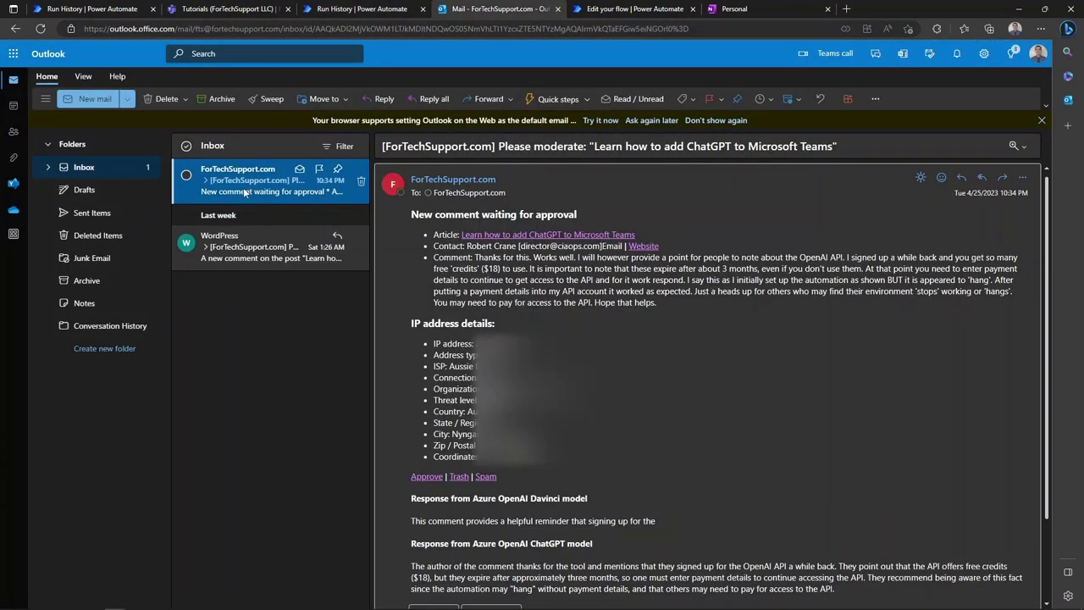
pyautogui.click(256, 251)
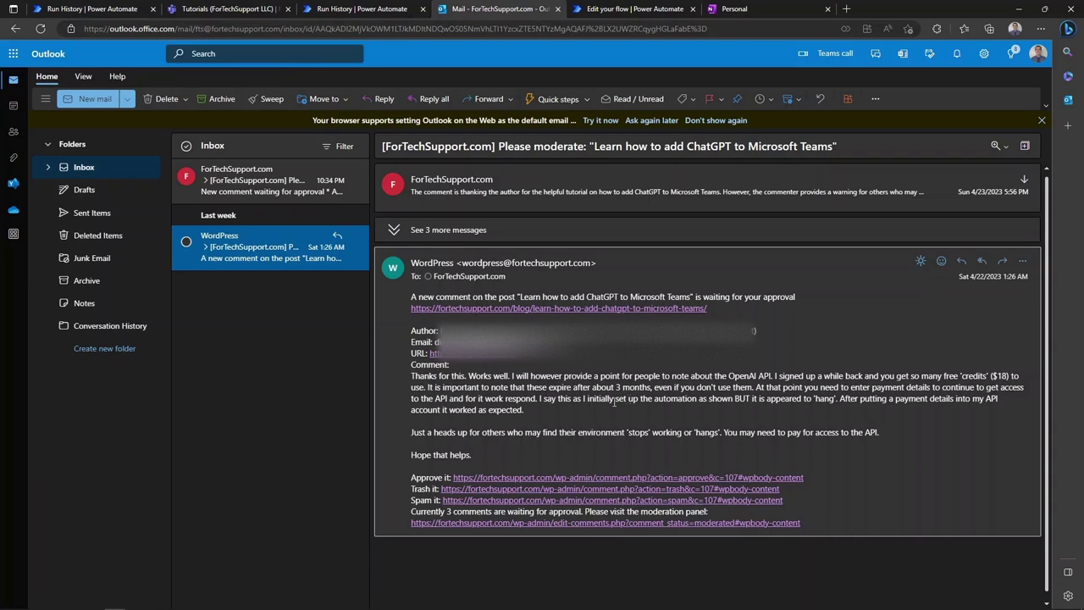
pyautogui.click(240, 182)
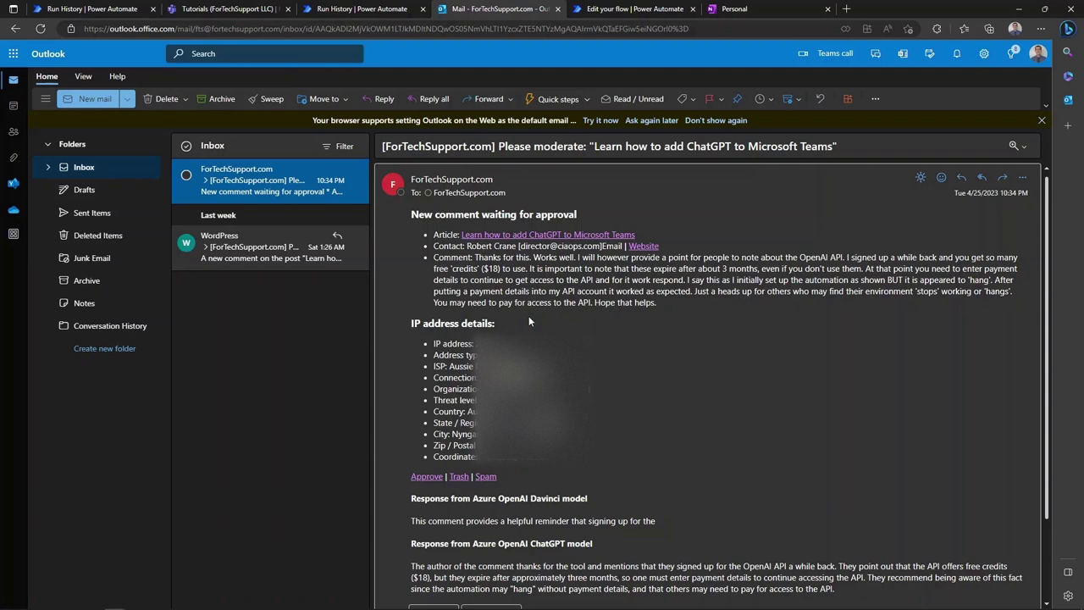
# Compare the cut-off Davinci response with the ChatGPT summary, selecting and copying the Davinci line.
pyautogui.scroll(-1, 593, 338)
pyautogui.scroll(1, 653, 366)
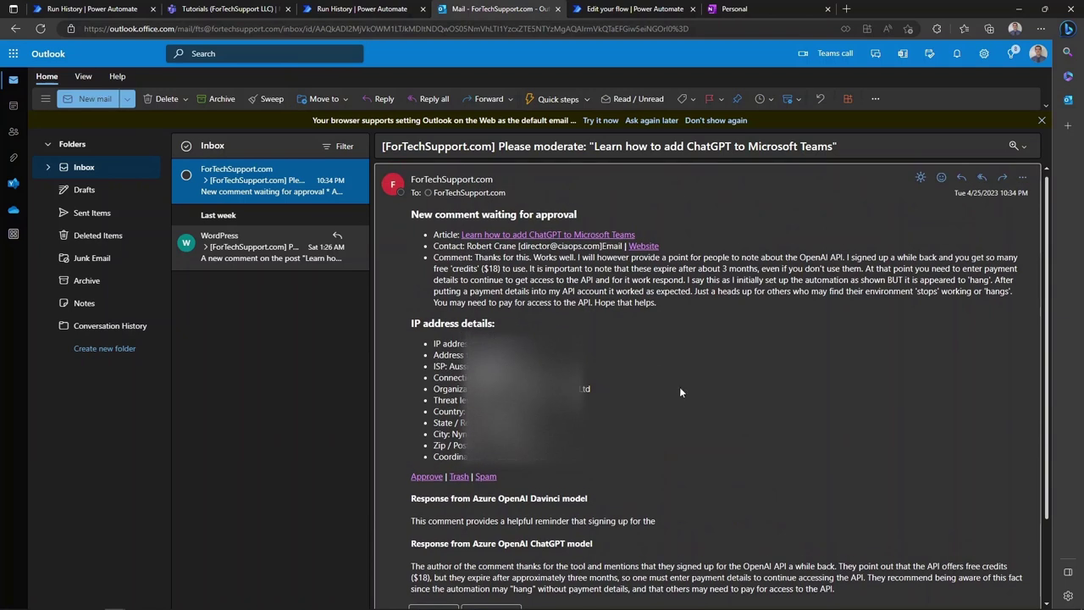
pyautogui.scroll(-1, 627, 423)
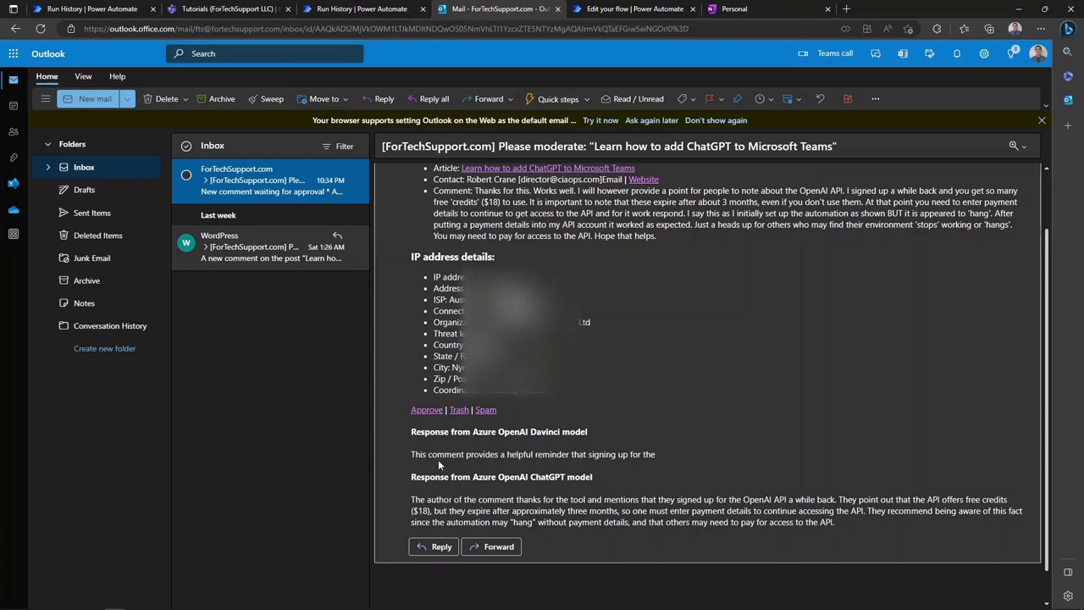
pyautogui.tripleClick(661, 452)
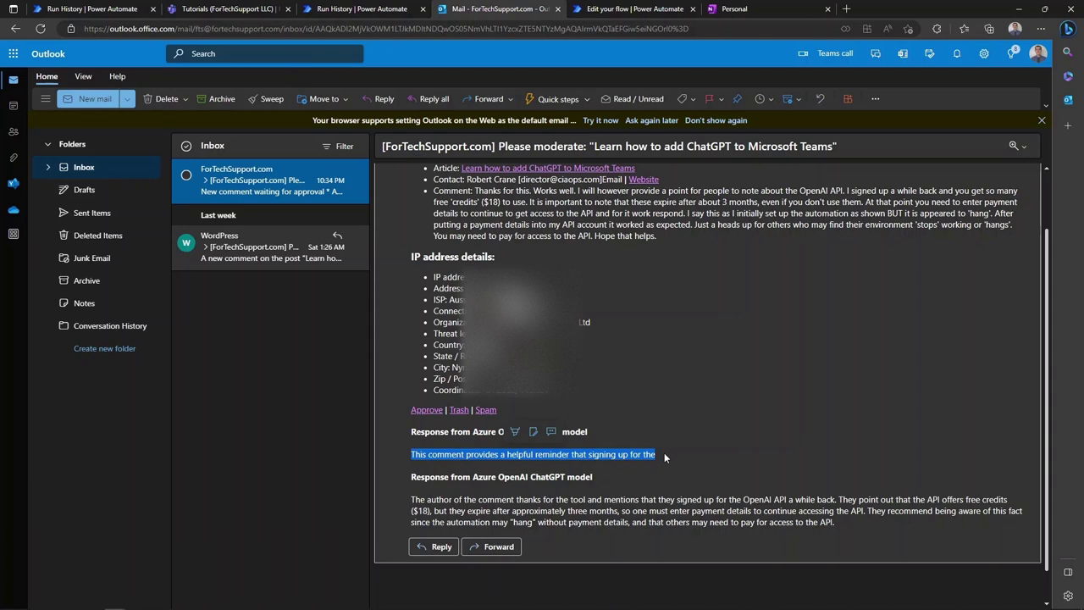
pyautogui.hotkey('alt', 'Tab')
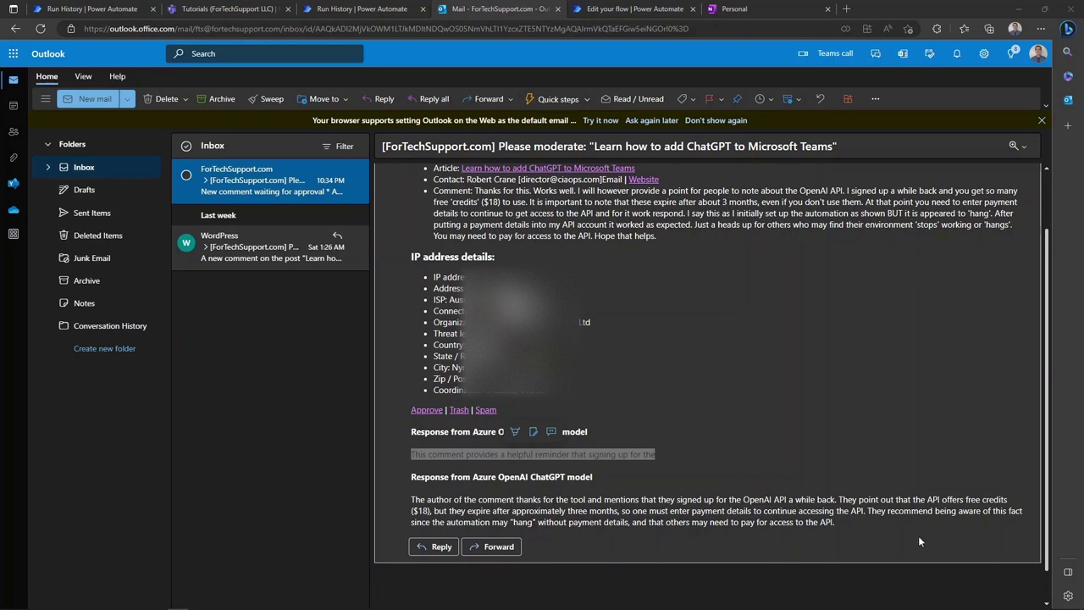
pyautogui.click(715, 371)
pyautogui.scroll(1, 715, 371)
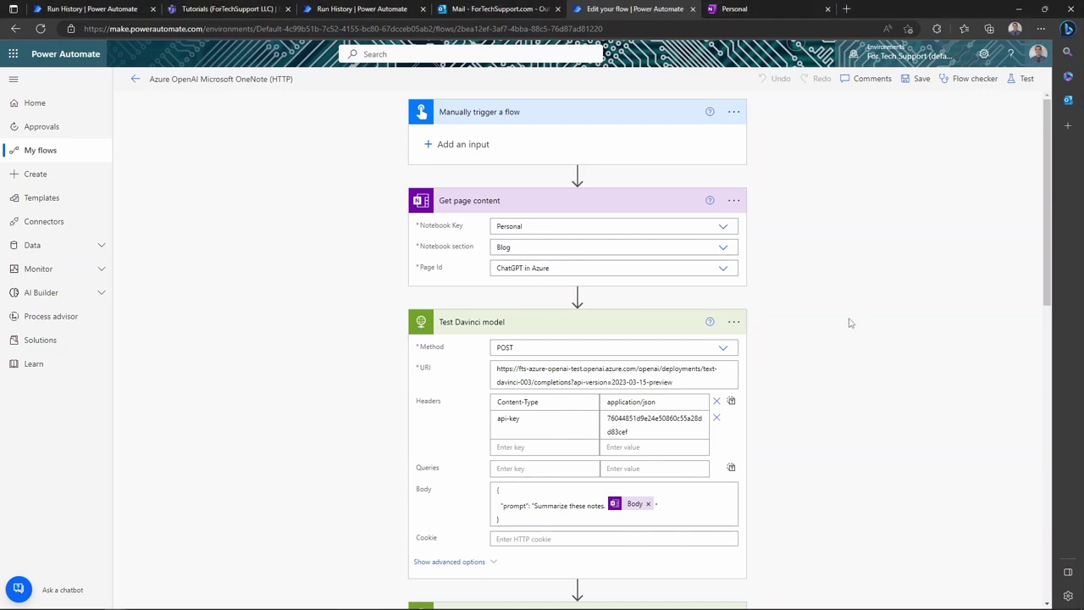
pyautogui.scroll(-2, 854, 320)
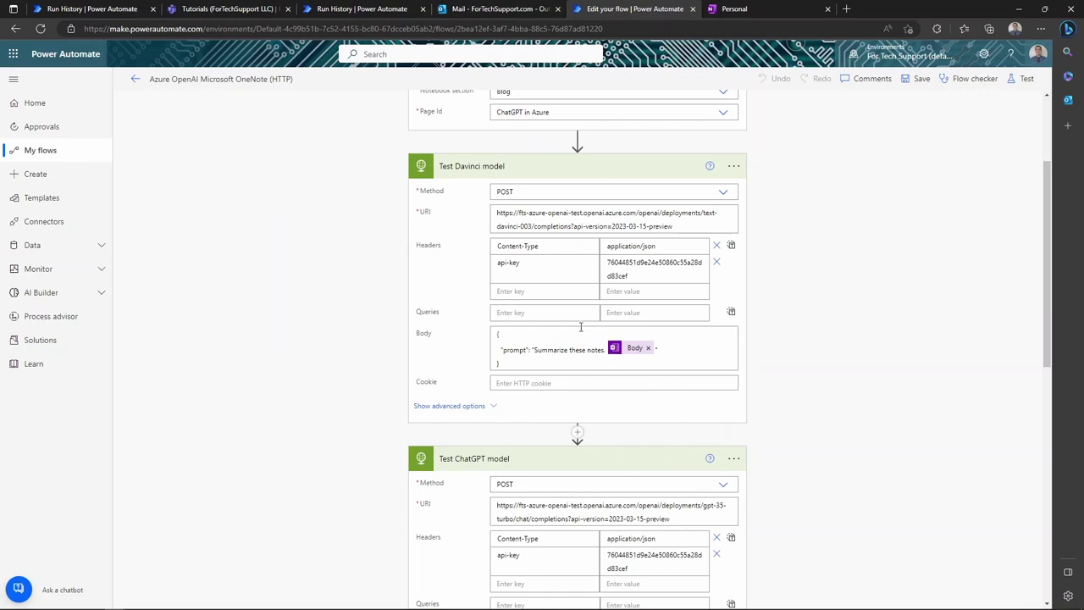
pyautogui.scroll(-1, 621, 282)
pyautogui.scroll(-1, 621, 282)
pyautogui.scroll(1, 593, 339)
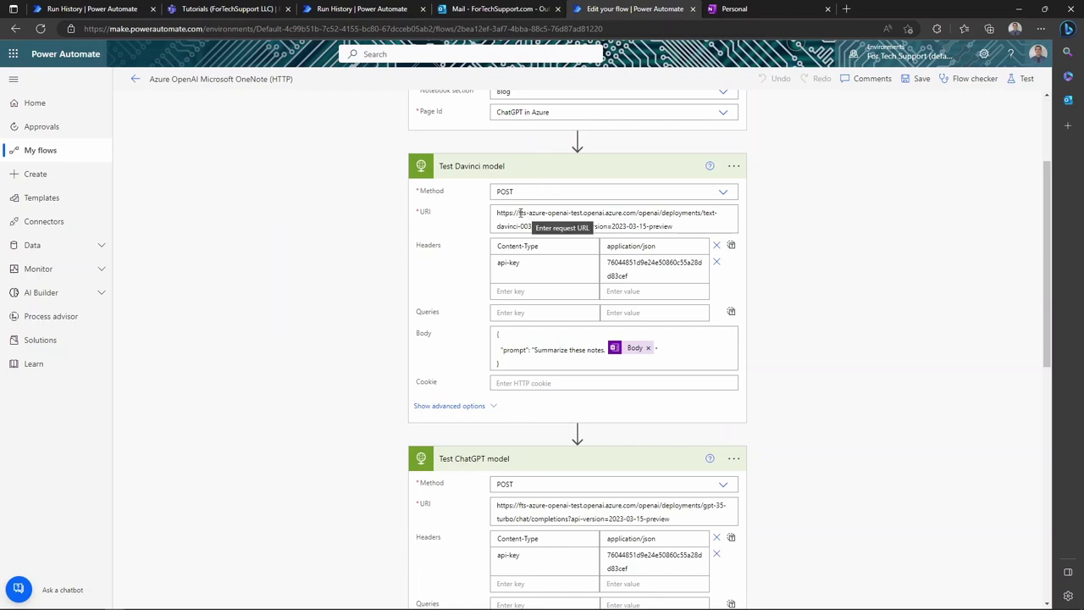
pyautogui.moveTo(518, 212); pyautogui.dragTo(595, 213)
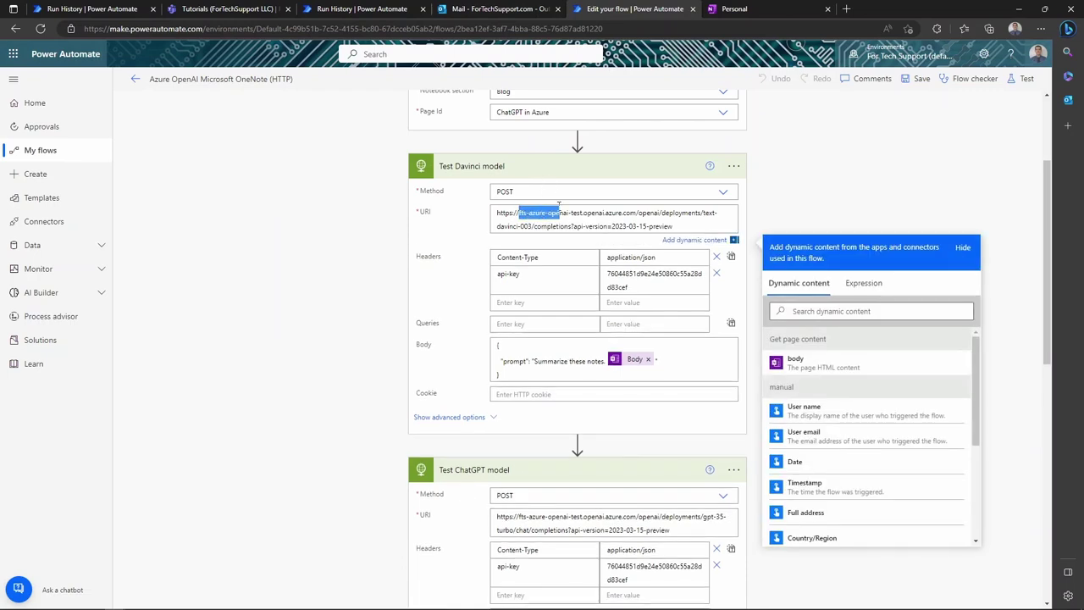
pyautogui.moveTo(595, 213); pyautogui.dragTo(583, 213)
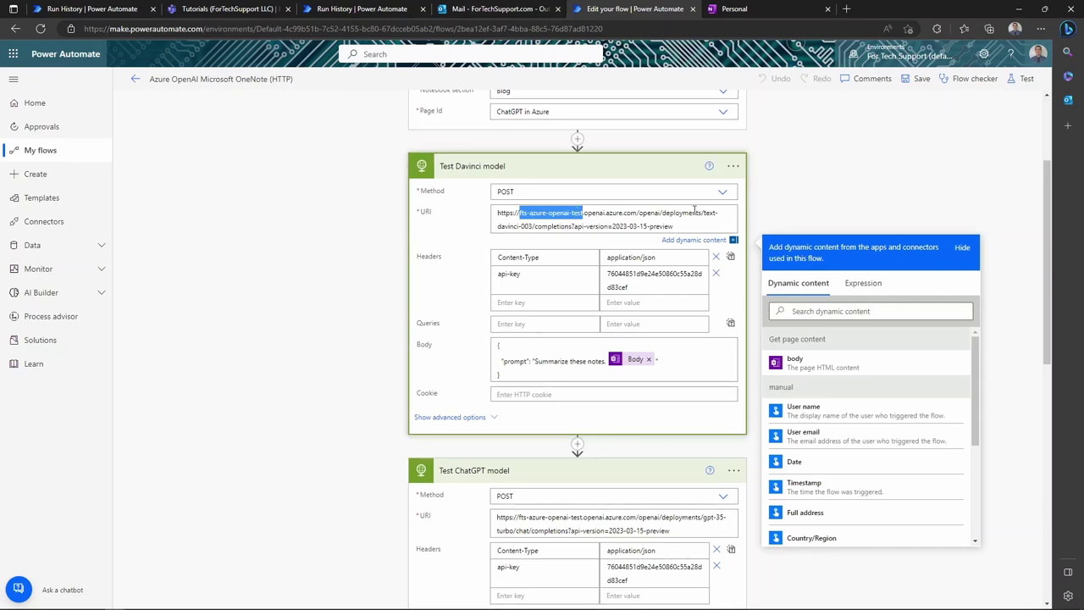
pyautogui.moveTo(703, 212); pyautogui.dragTo(534, 226)
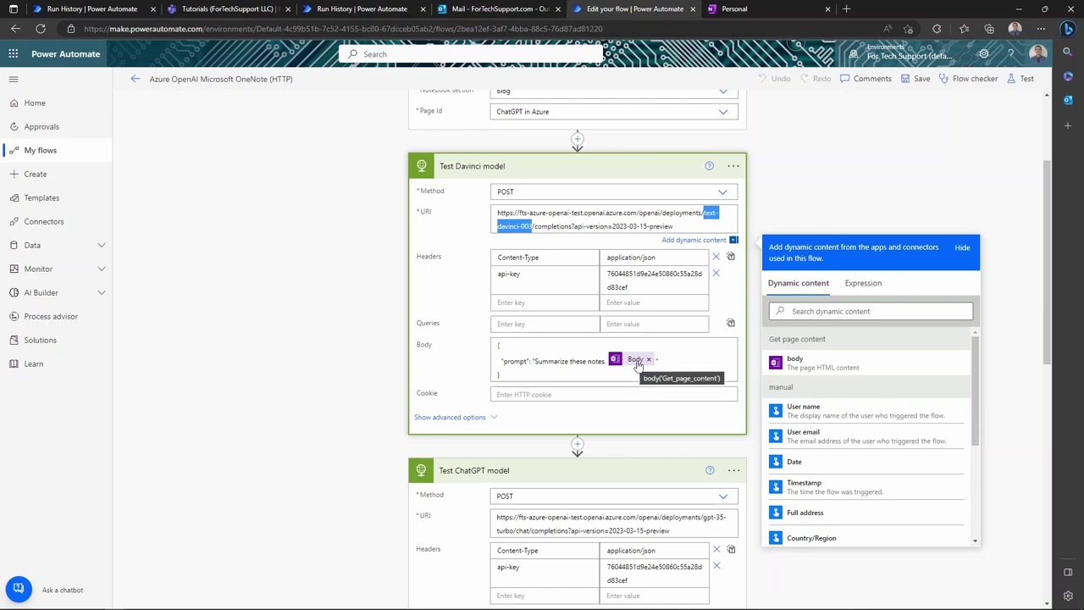
pyautogui.scroll(-1, 576, 382)
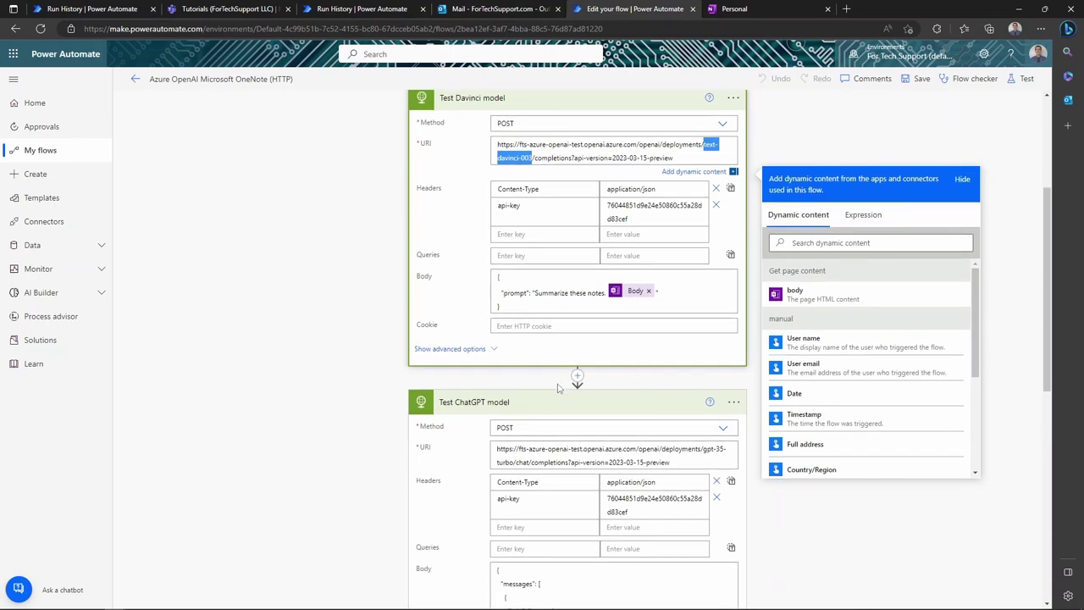
pyautogui.scroll(-2, 559, 383)
pyautogui.scroll(-1, 558, 383)
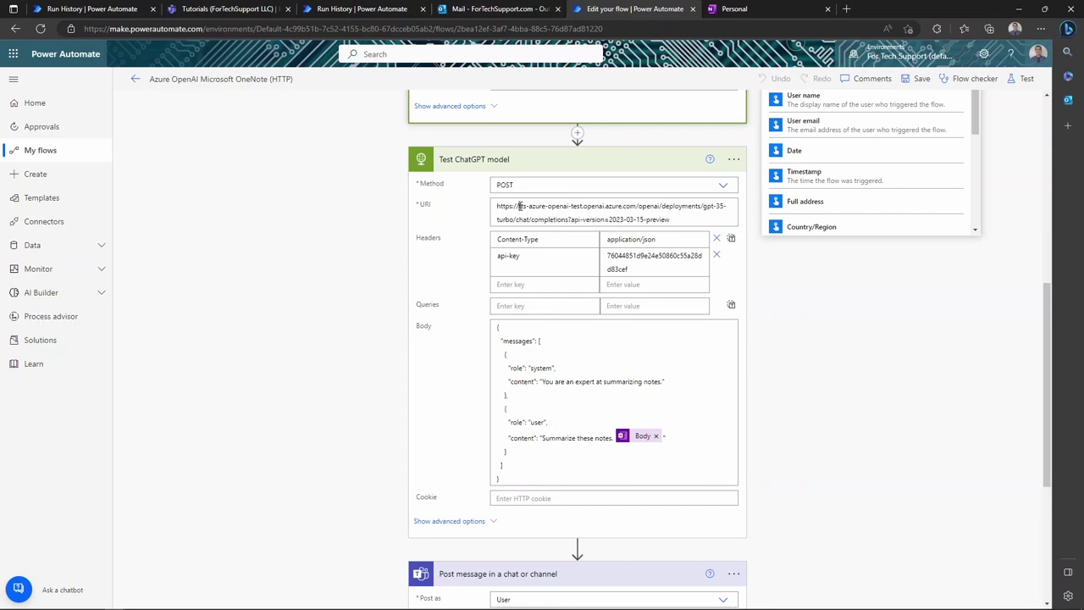
pyautogui.moveTo(520, 206); pyautogui.dragTo(585, 206)
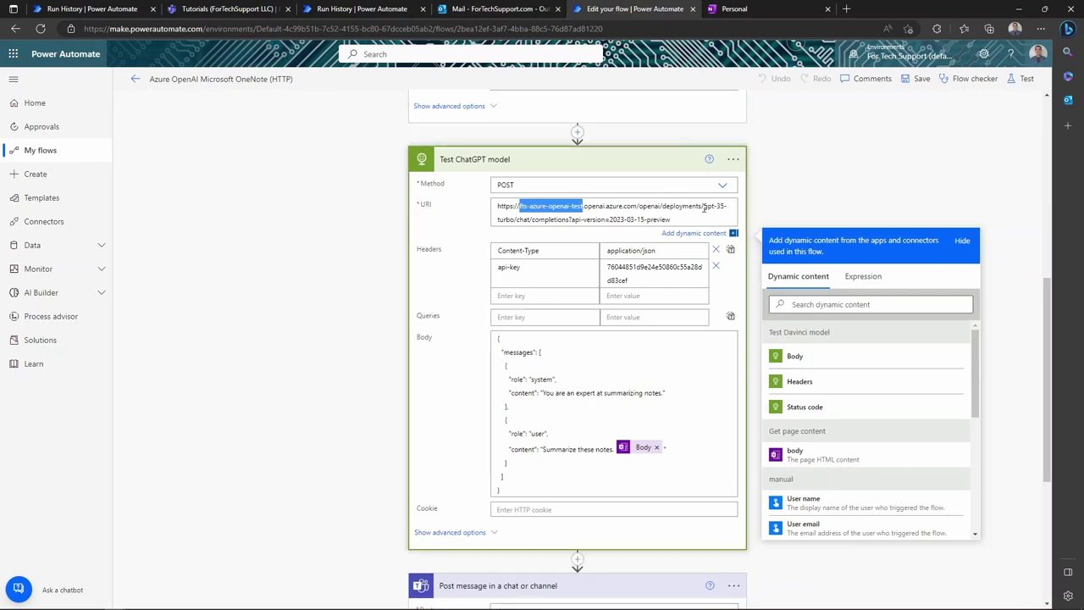
pyautogui.moveTo(704, 208); pyautogui.dragTo(514, 219)
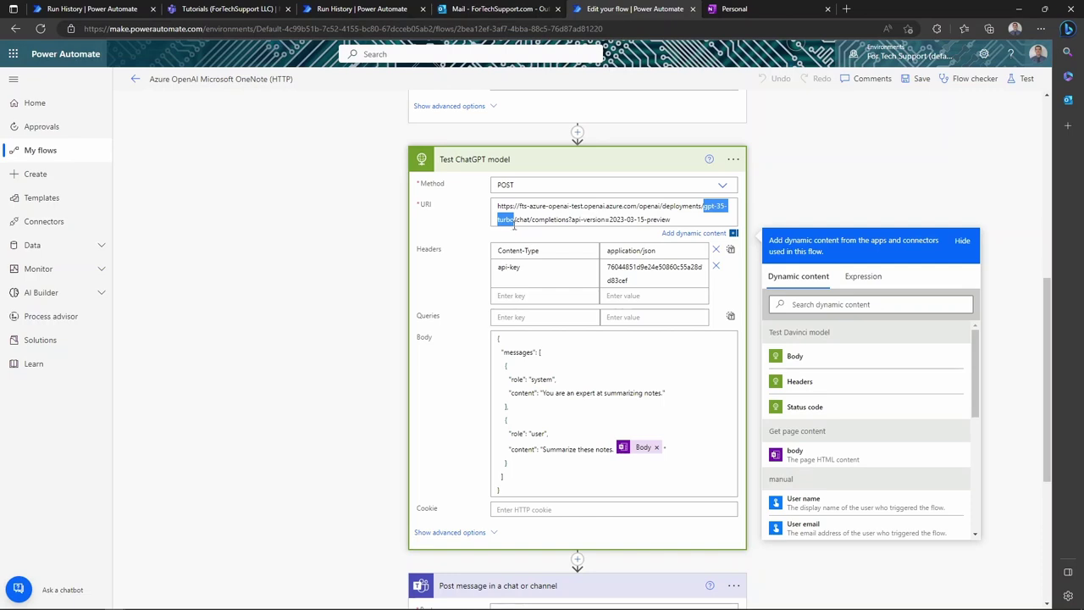
pyautogui.doubleClick(521, 220)
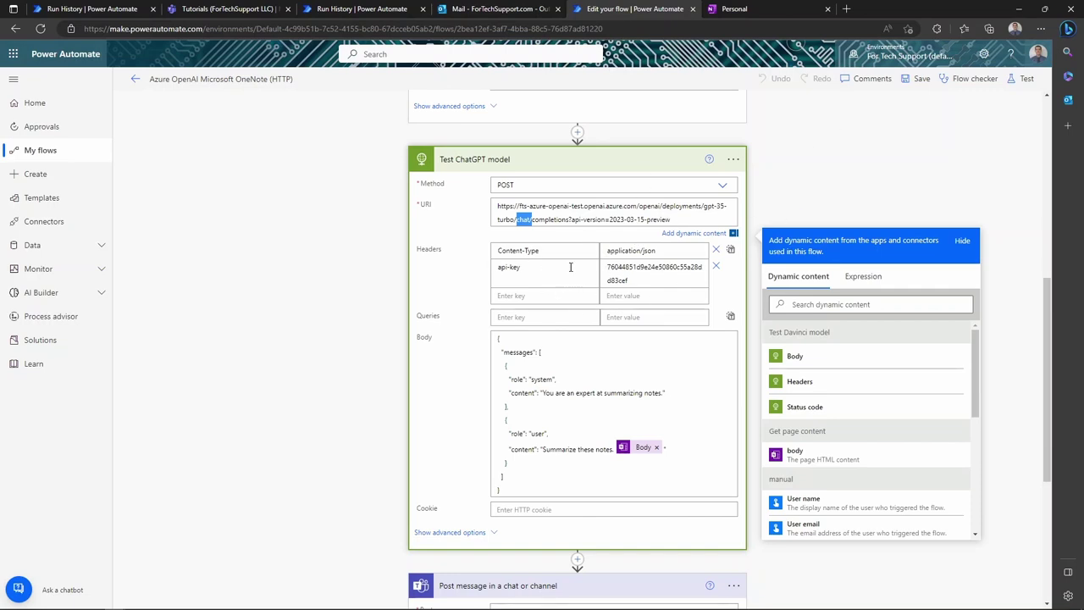
pyautogui.scroll(3, 381, 161)
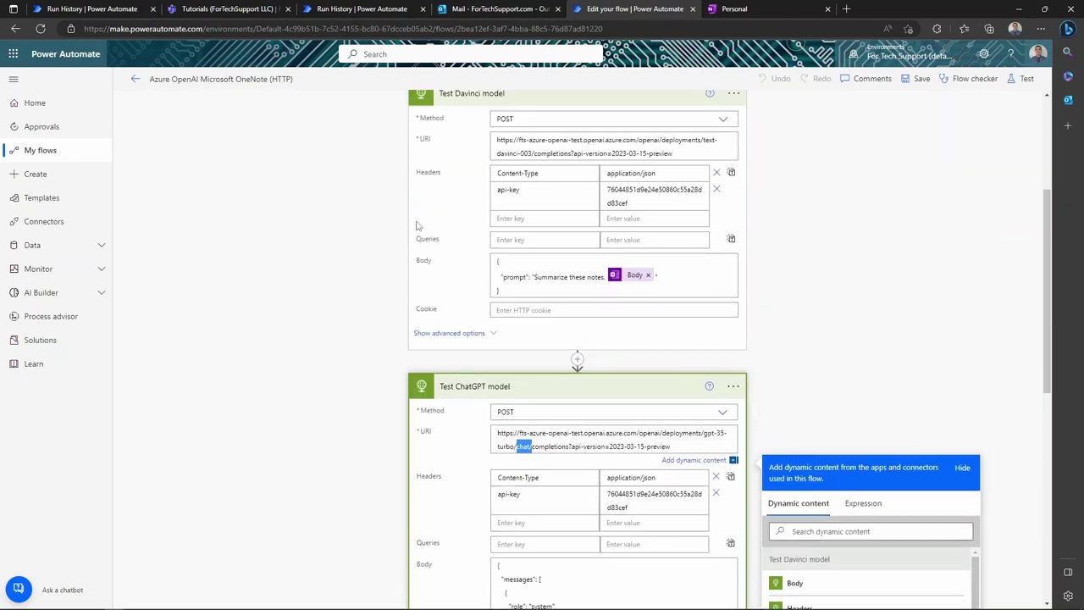
pyautogui.scroll(-1, 519, 347)
pyautogui.scroll(-2, 518, 347)
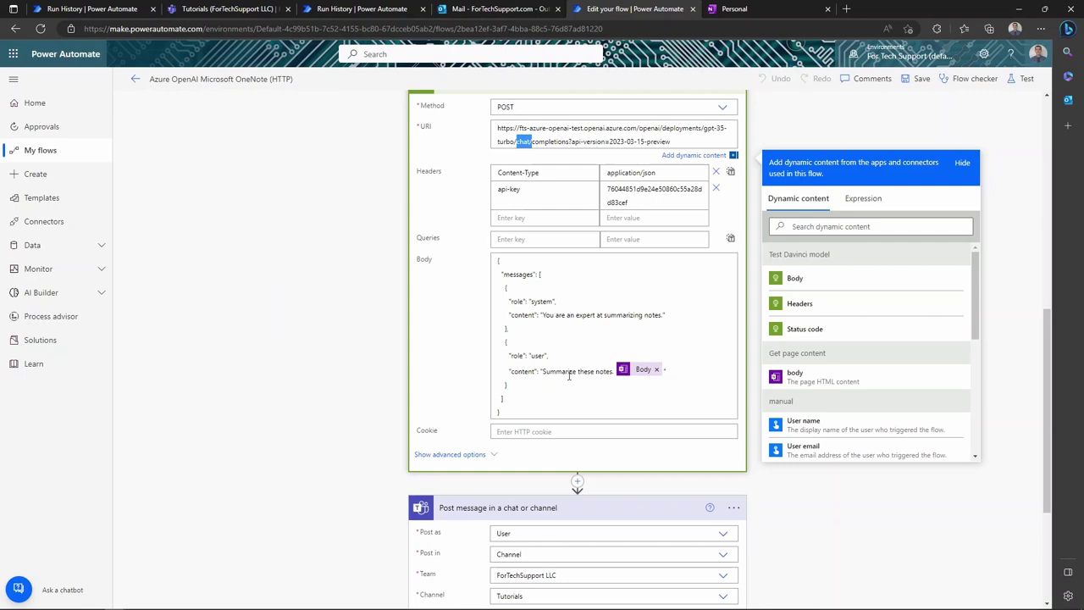
pyautogui.scroll(-3, 610, 377)
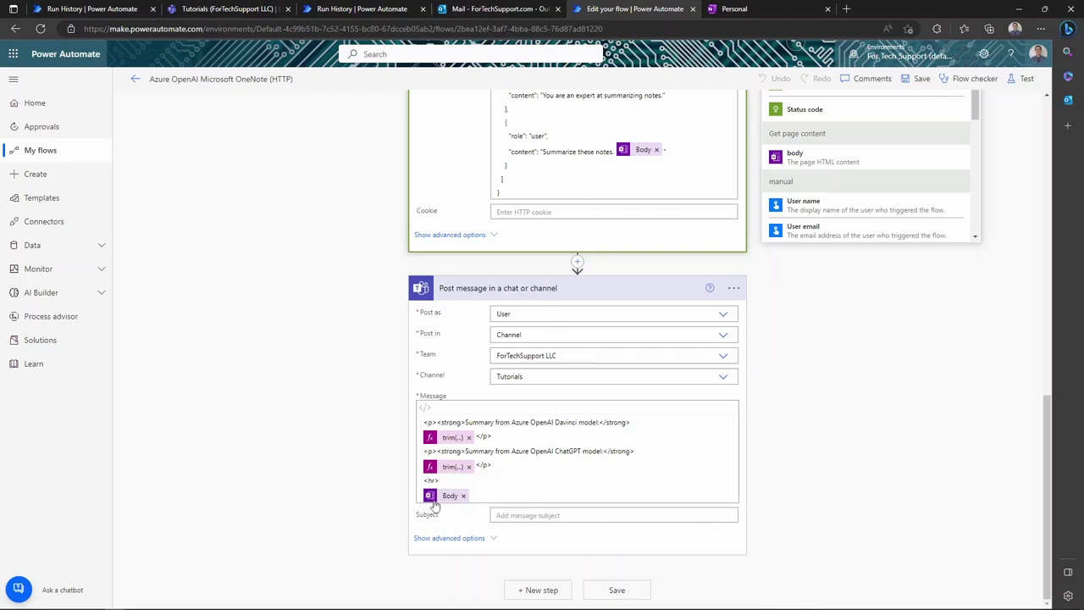
pyautogui.scroll(3, 753, 413)
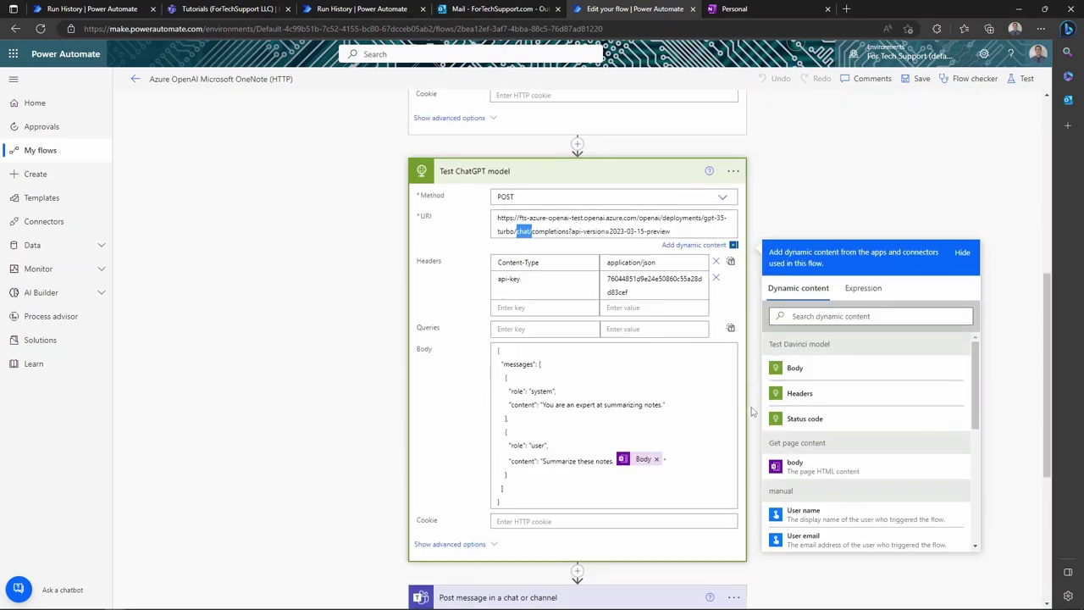
pyautogui.scroll(5, 758, 410)
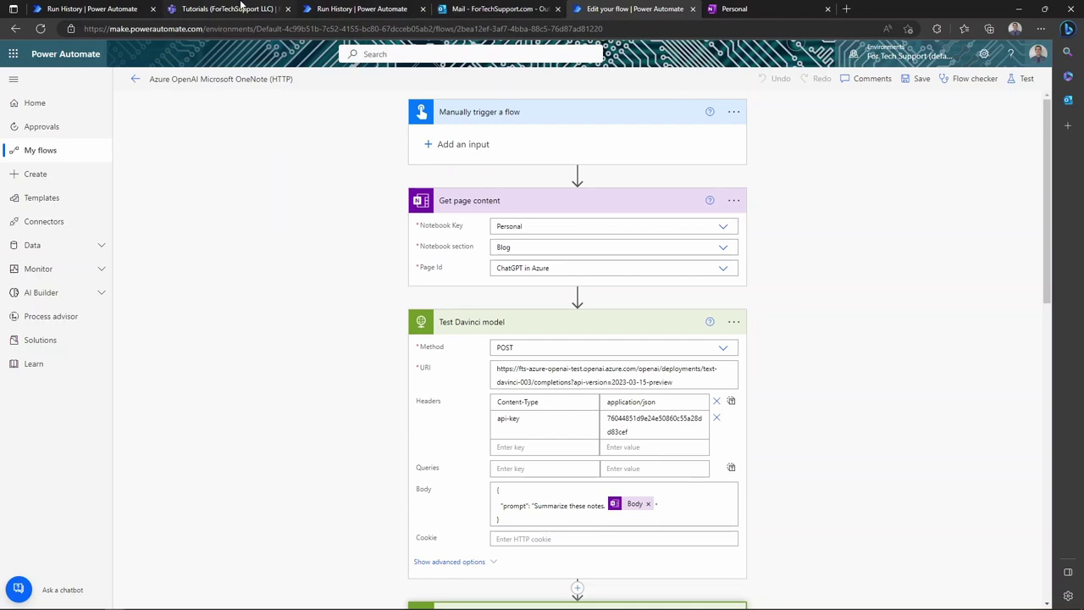
# Review earlier model responses in the Teams Tutorials channel, then show the 'ChatGPT in Azure' OneNote page.
pyautogui.moveTo(227, 8); pyautogui.dragTo(767, 9)
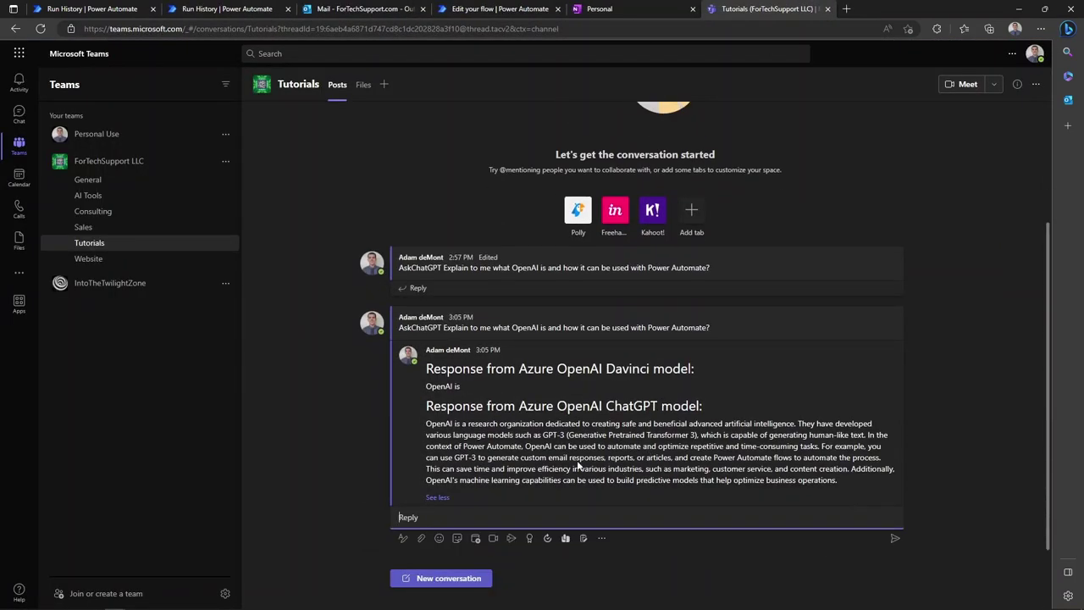
pyautogui.click(657, 8)
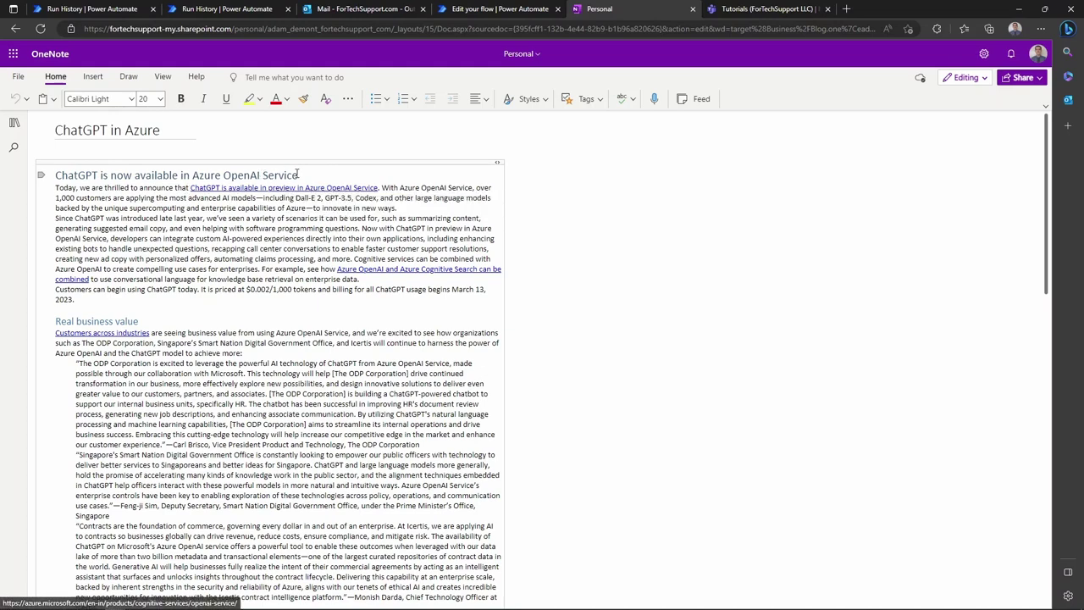
# Scroll through the 'ChatGPT in Azure' page text, then return to the Power Automate editor.
pyautogui.scroll(-1, 404, 339)
pyautogui.scroll(-5, 415, 343)
pyautogui.scroll(-2, 440, 347)
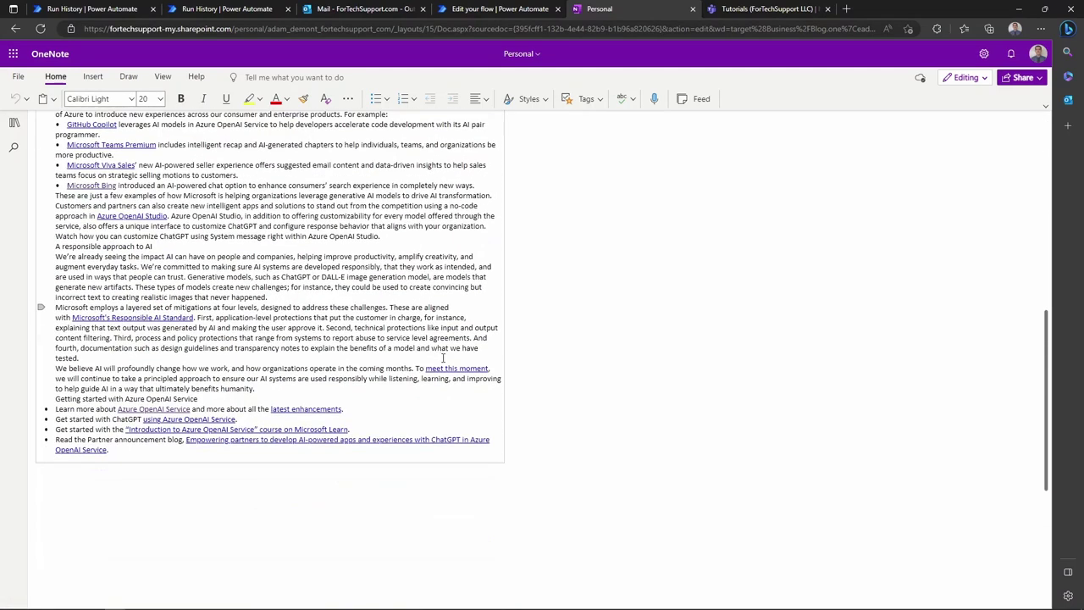
pyautogui.scroll(6, 455, 365)
pyautogui.scroll(3, 455, 365)
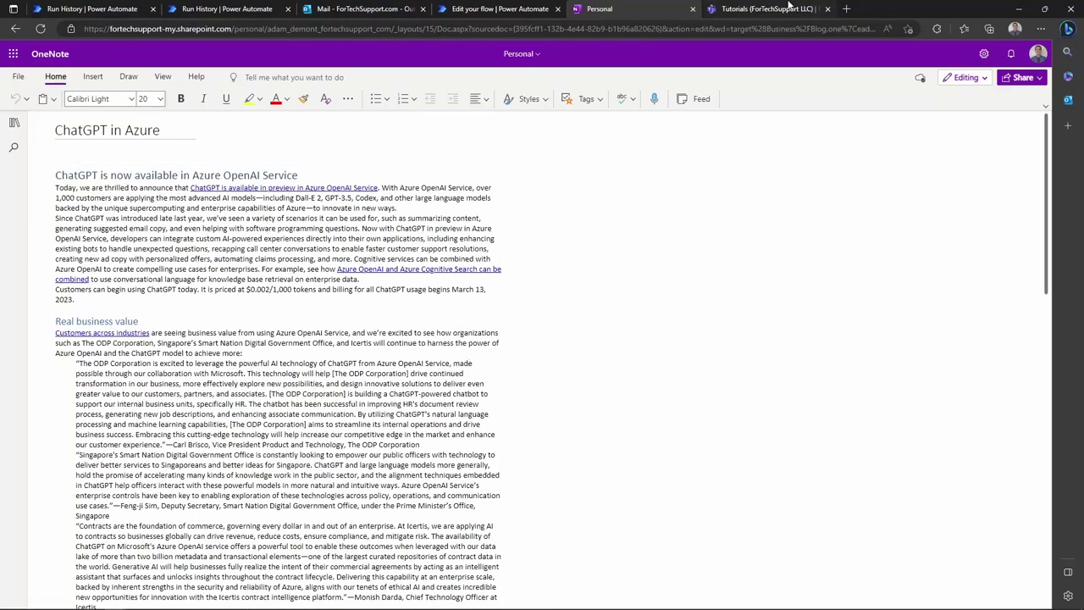
pyautogui.click(500, 9)
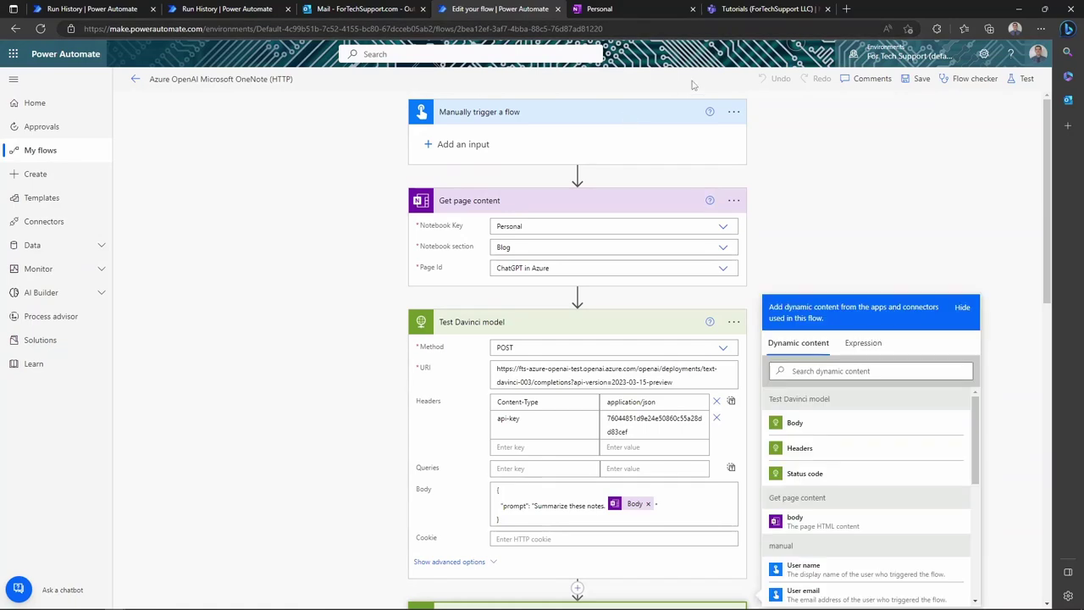
# Save the OneNote (HTTP) flow and run a manual test with its OneNote and Teams connections.
pyautogui.click(921, 81)
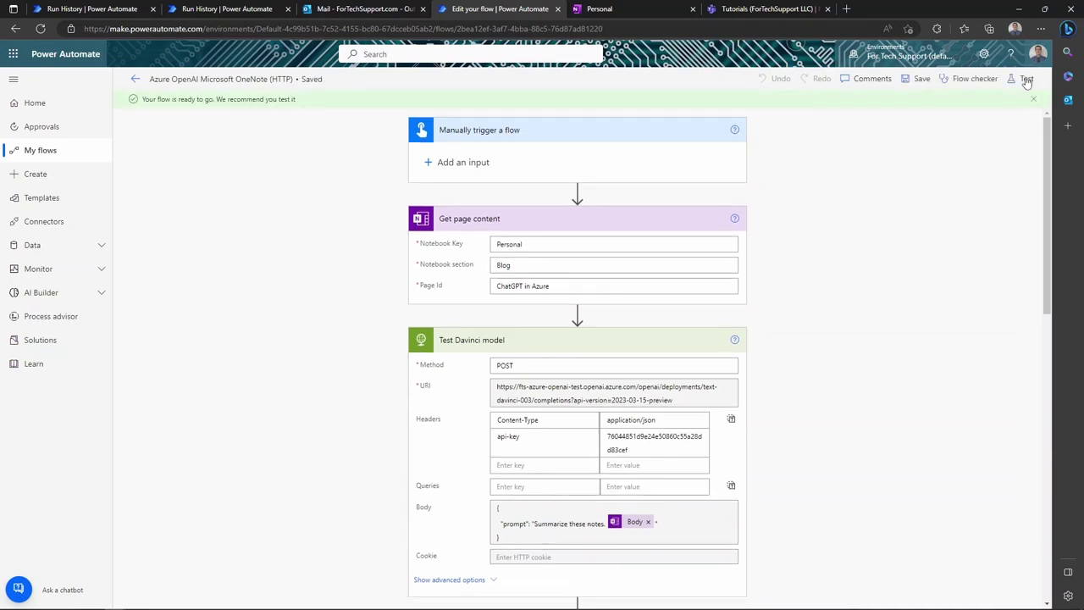
pyautogui.click(1027, 78)
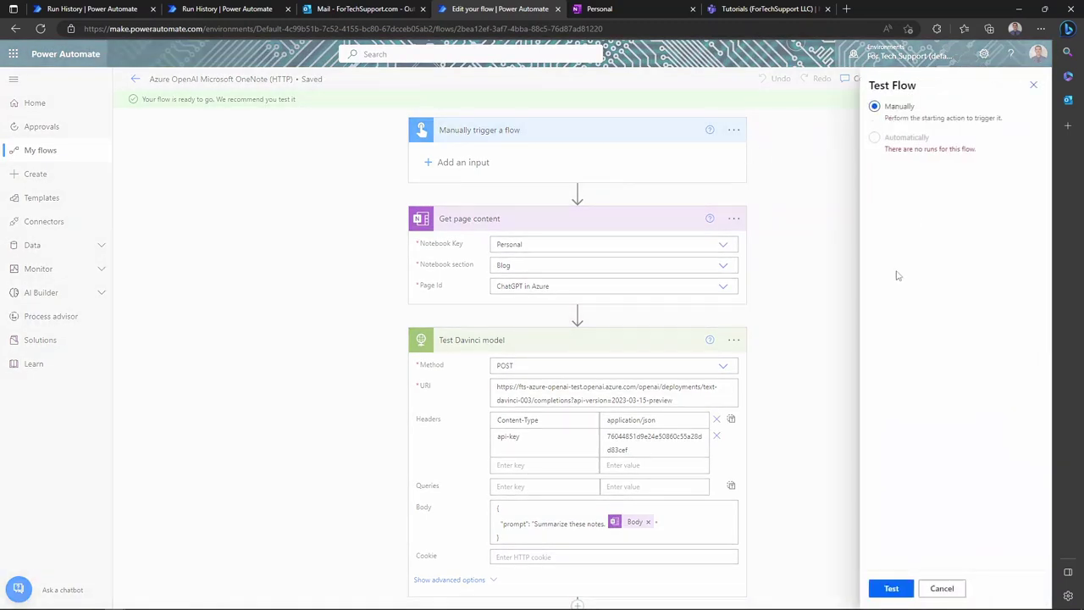
pyautogui.click(888, 588)
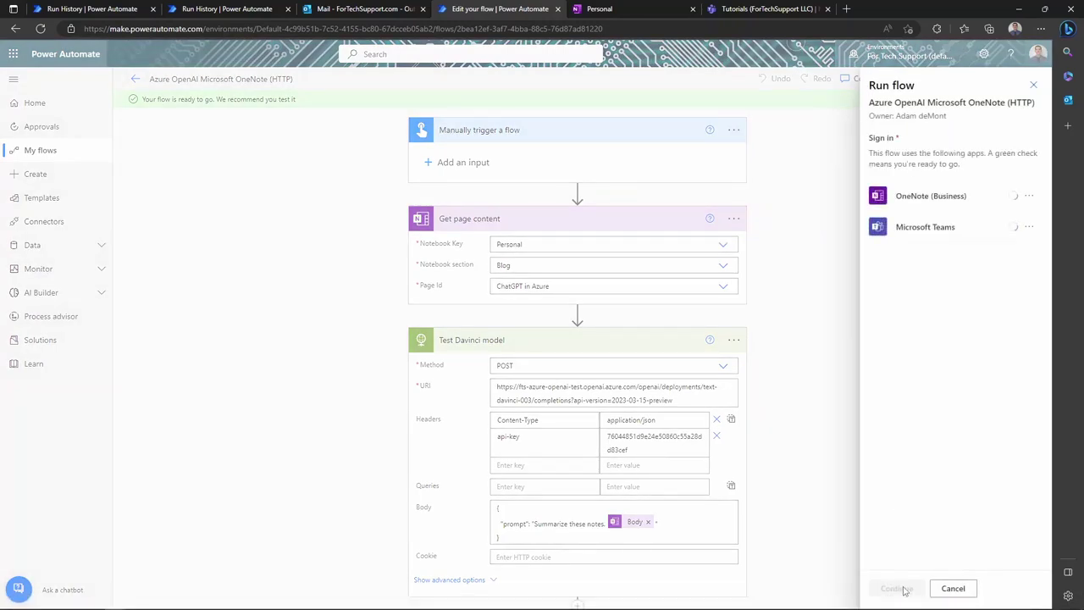
pyautogui.click(904, 591)
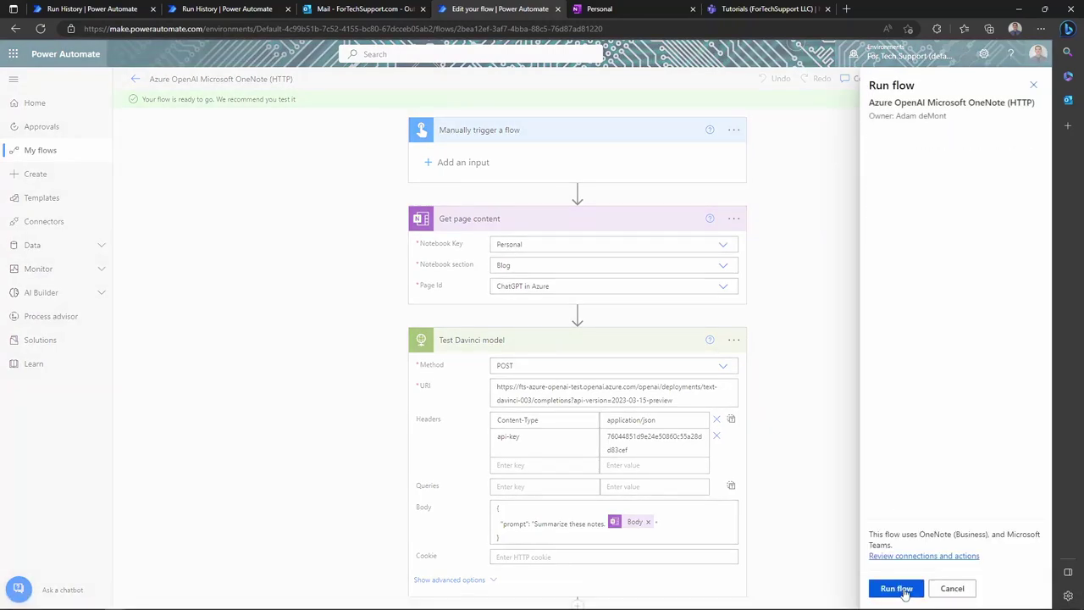
pyautogui.click(904, 591)
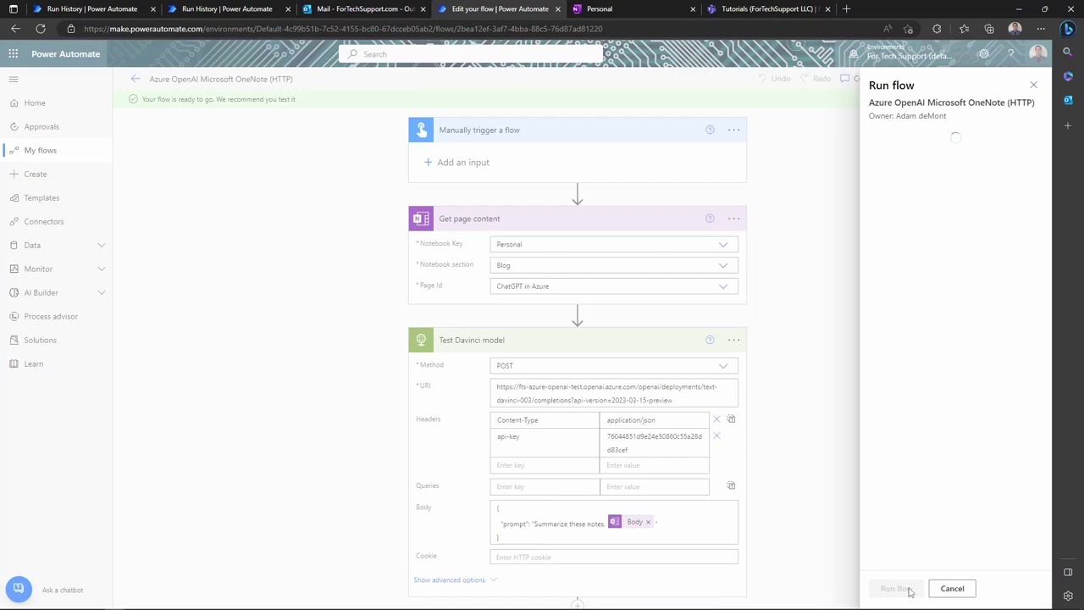
pyautogui.click(910, 591)
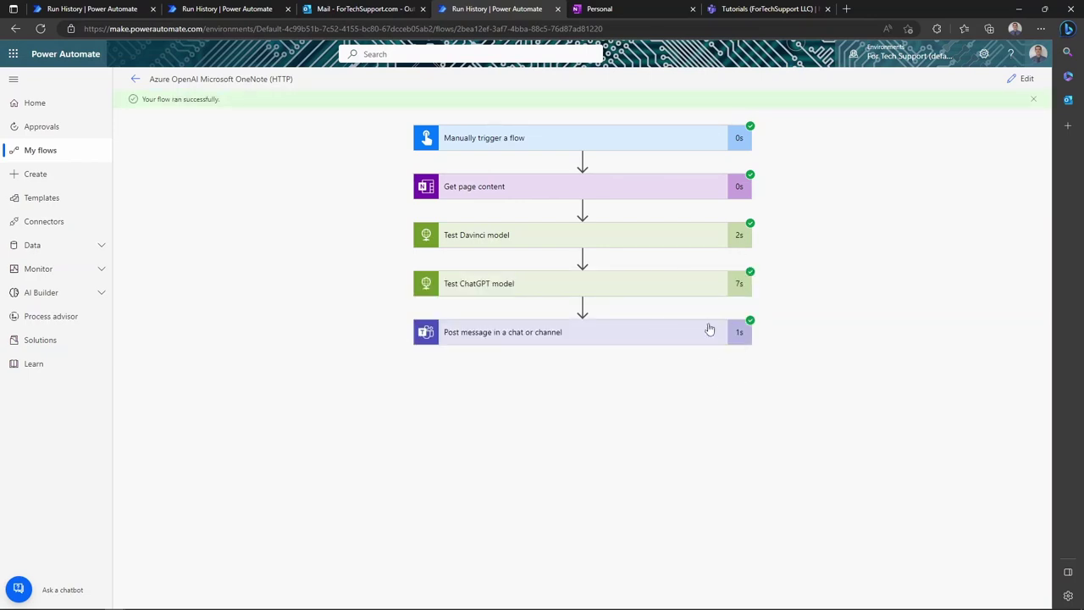
# Inspect the Teams posting step's run details, then view the posted article in Teams.
pyautogui.click(664, 339)
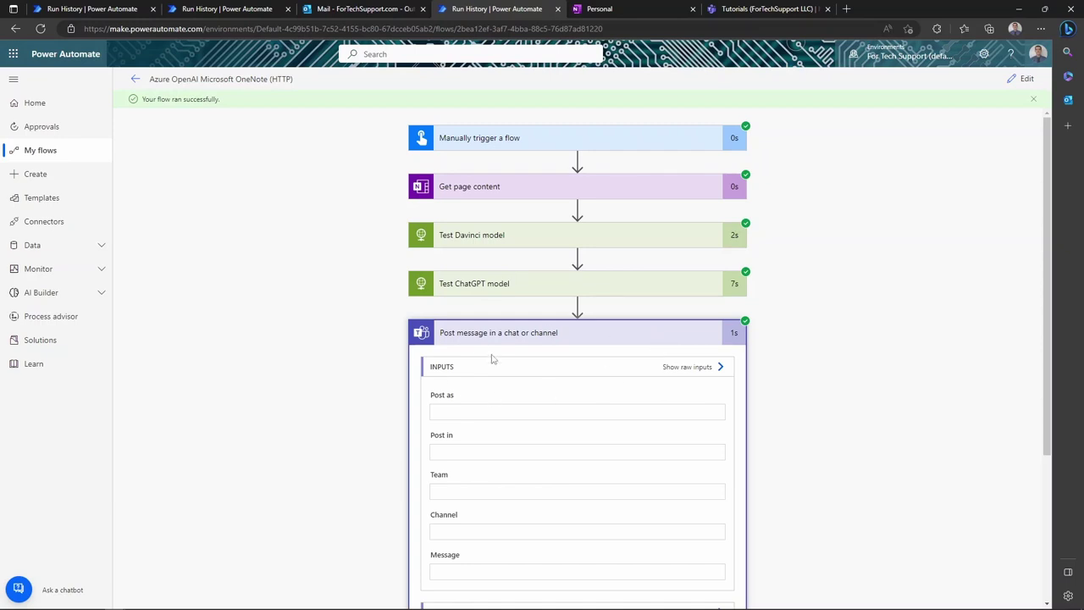
pyautogui.click(550, 336)
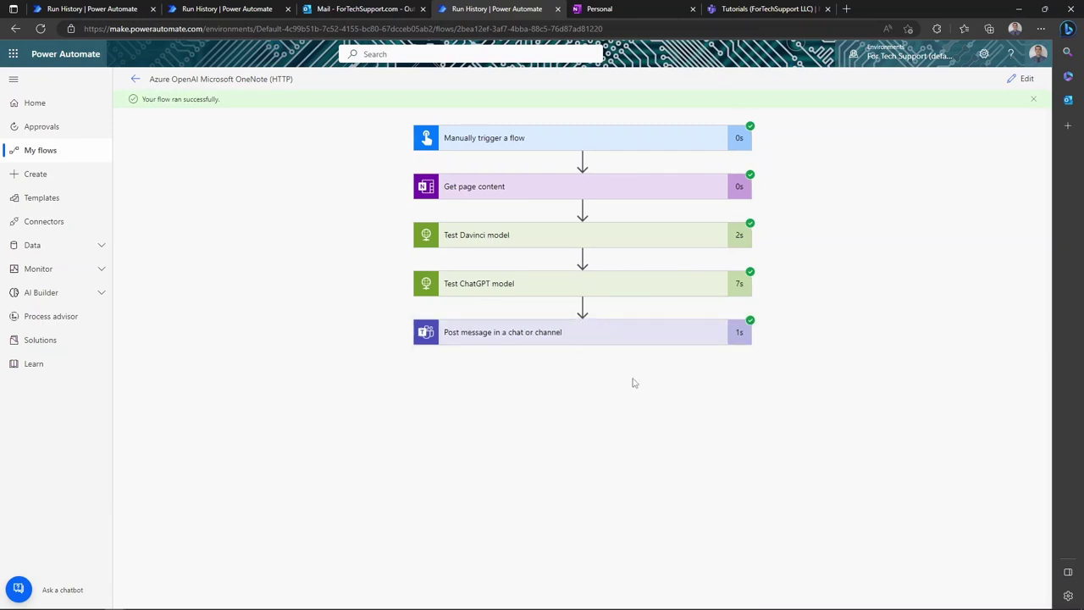
pyautogui.click(760, 7)
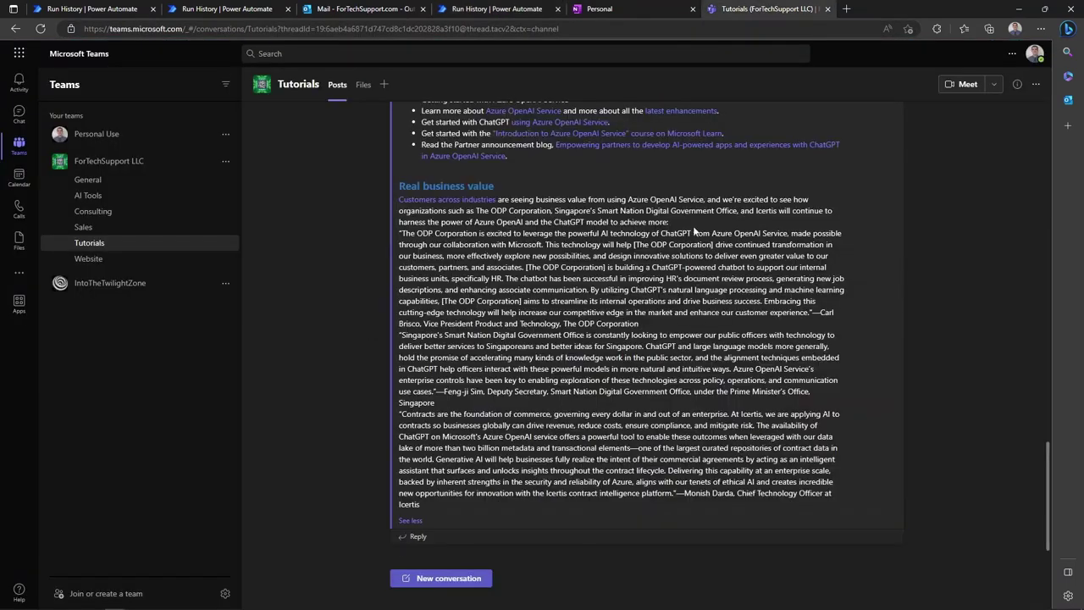
pyautogui.scroll(1, 509, 417)
pyautogui.scroll(3, 509, 417)
pyautogui.scroll(2, 509, 417)
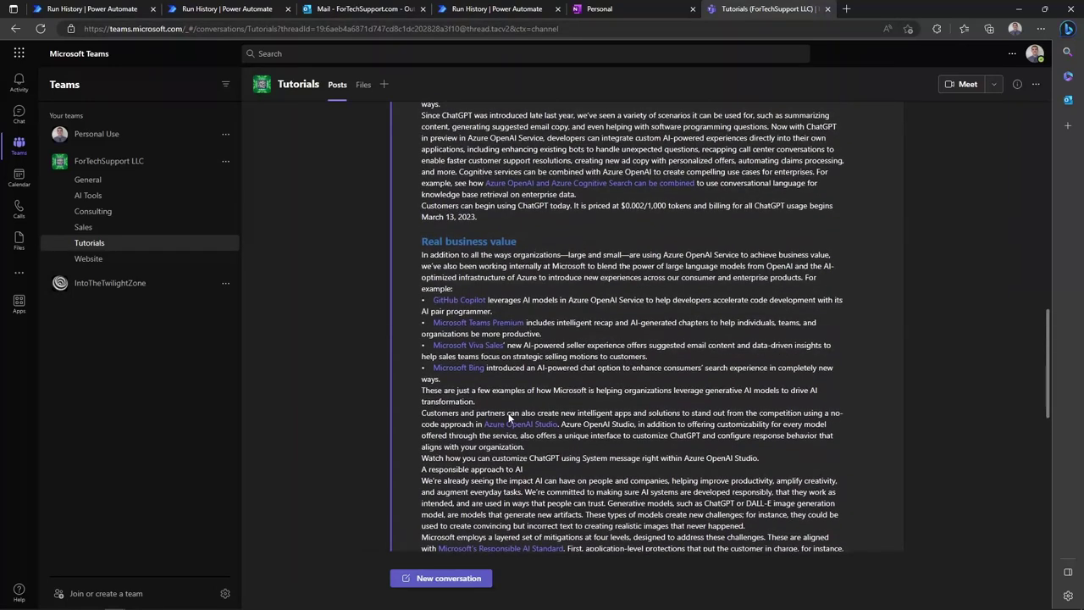
pyautogui.scroll(3, 509, 417)
pyautogui.scroll(3, 510, 416)
pyautogui.scroll(2, 511, 416)
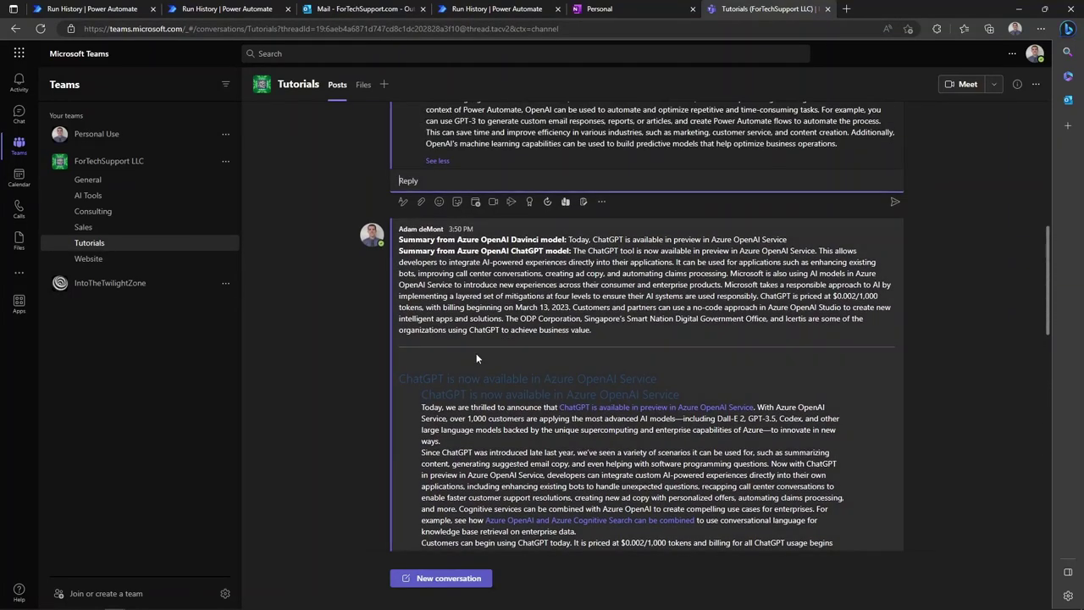
pyautogui.moveTo(644, 283)
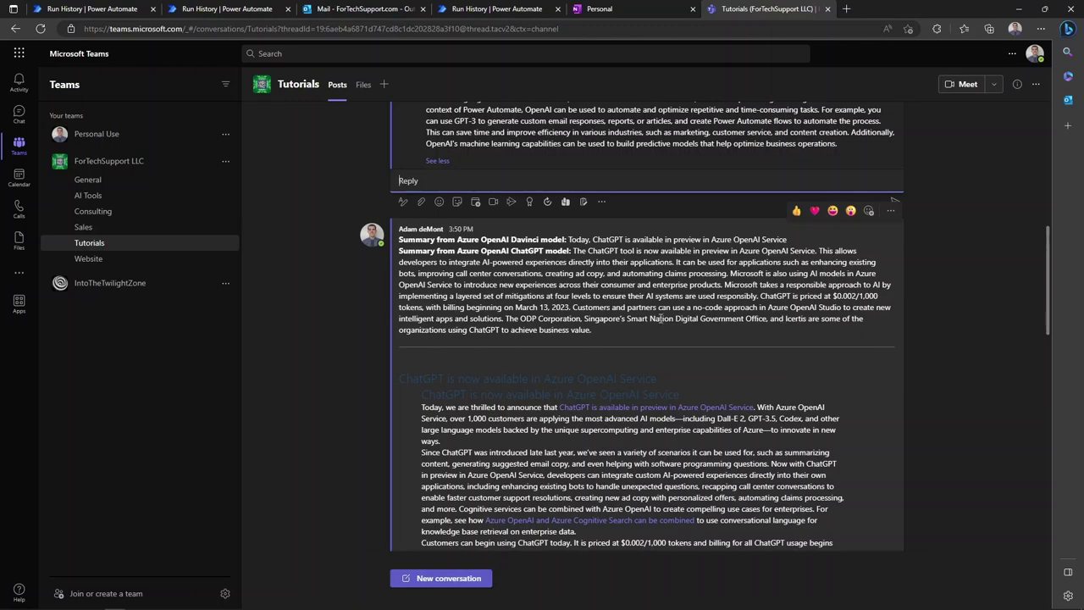
pyautogui.scroll(-5, 603, 332)
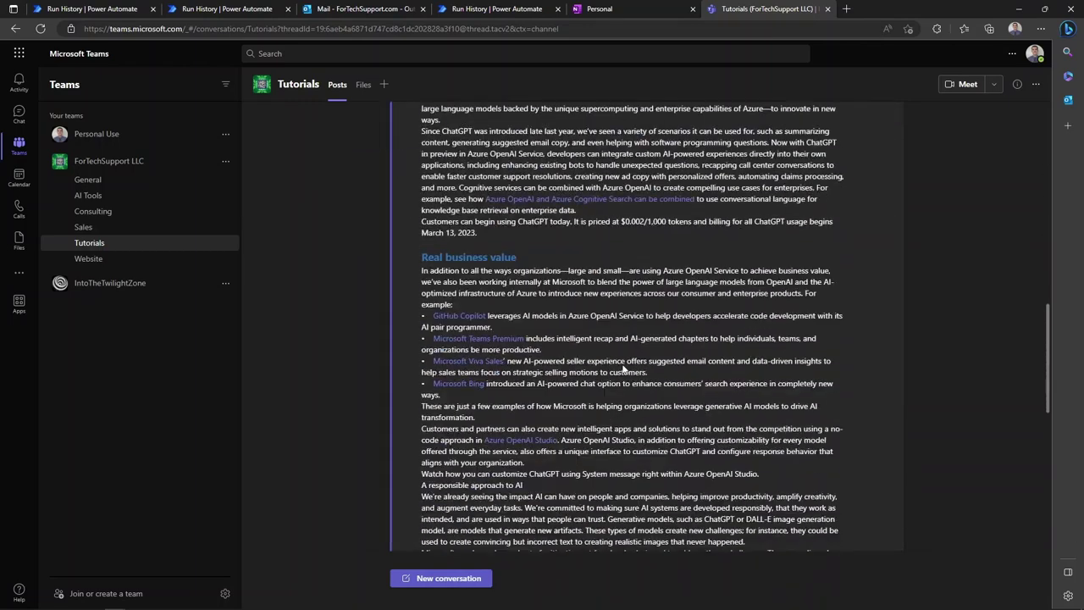
pyautogui.scroll(-5, 635, 313)
pyautogui.scroll(-5, 669, 297)
pyautogui.scroll(-2, 697, 284)
pyautogui.scroll(-1, 697, 284)
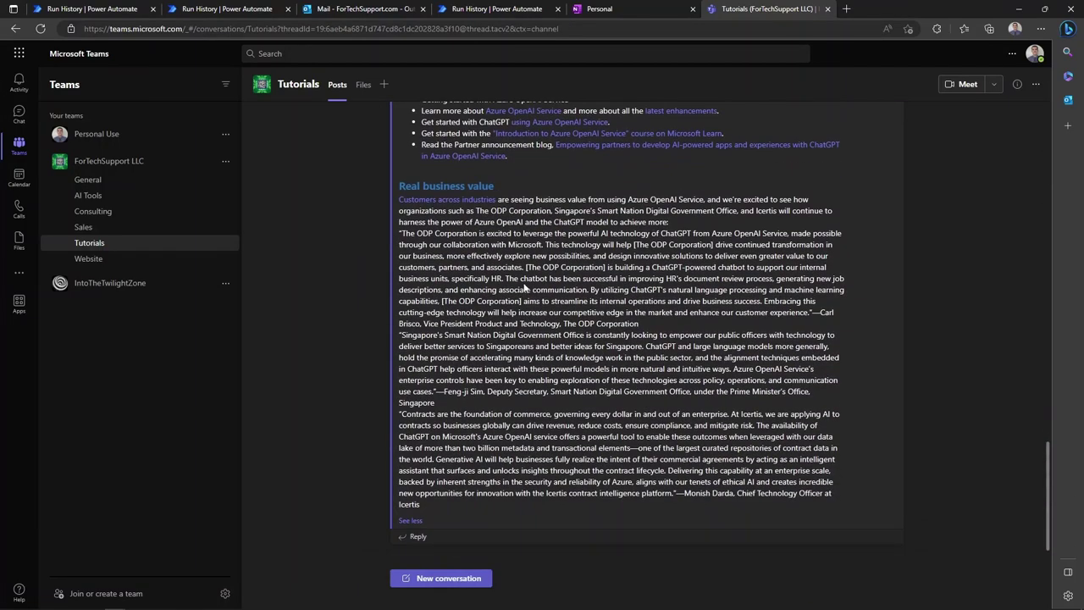
pyautogui.scroll(5, 670, 347)
pyautogui.scroll(5, 632, 427)
pyautogui.scroll(10, 632, 427)
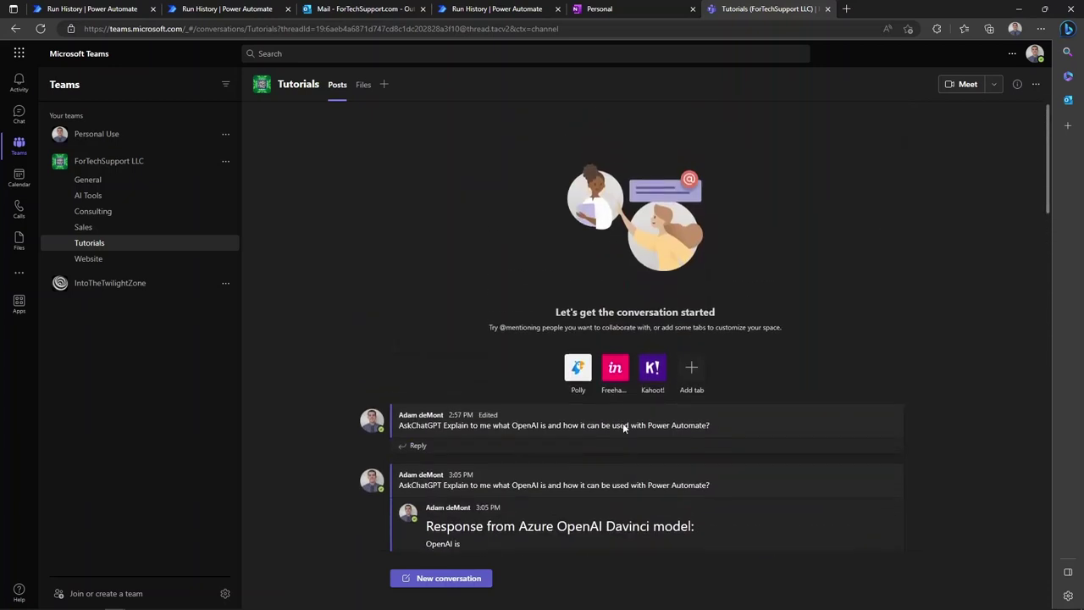
pyautogui.scroll(-8, 624, 426)
pyautogui.scroll(-1, 550, 407)
pyautogui.scroll(-2, 487, 387)
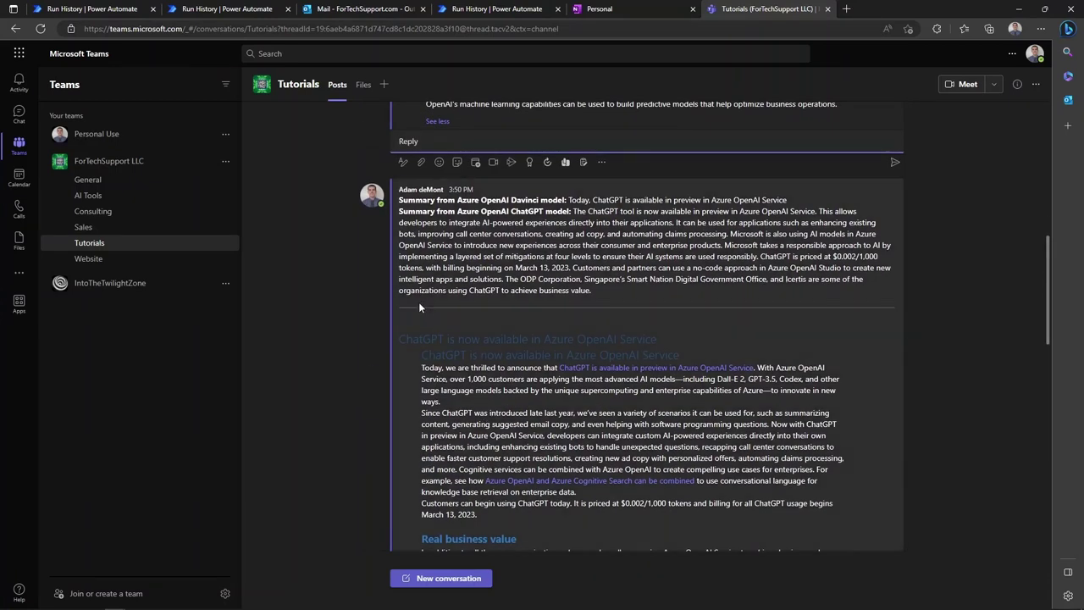
pyautogui.moveTo(536, 254)
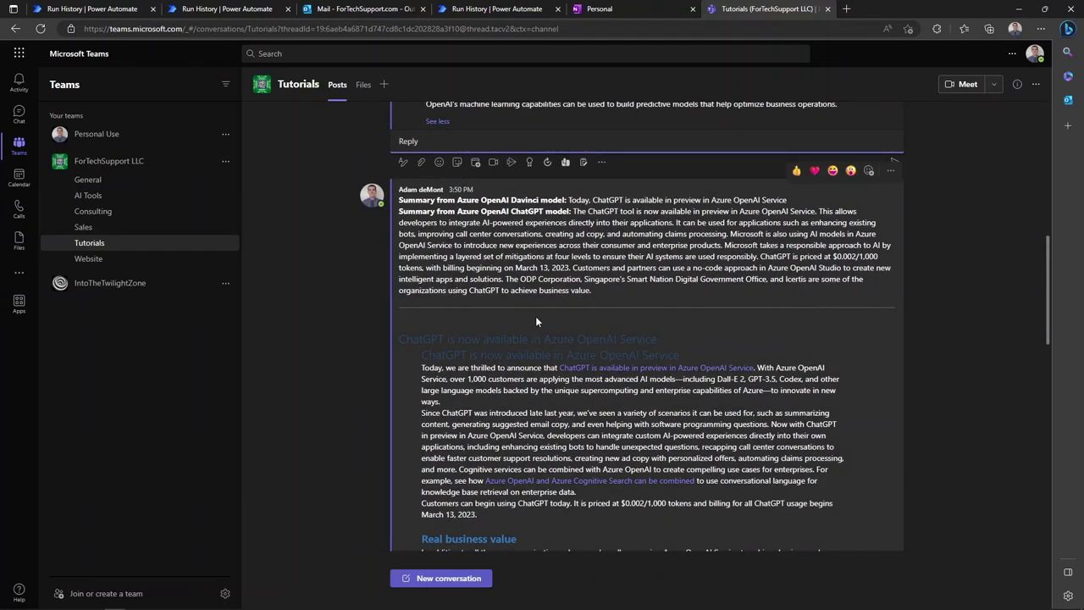
pyautogui.scroll(2, 749, 283)
pyautogui.scroll(-2, 754, 271)
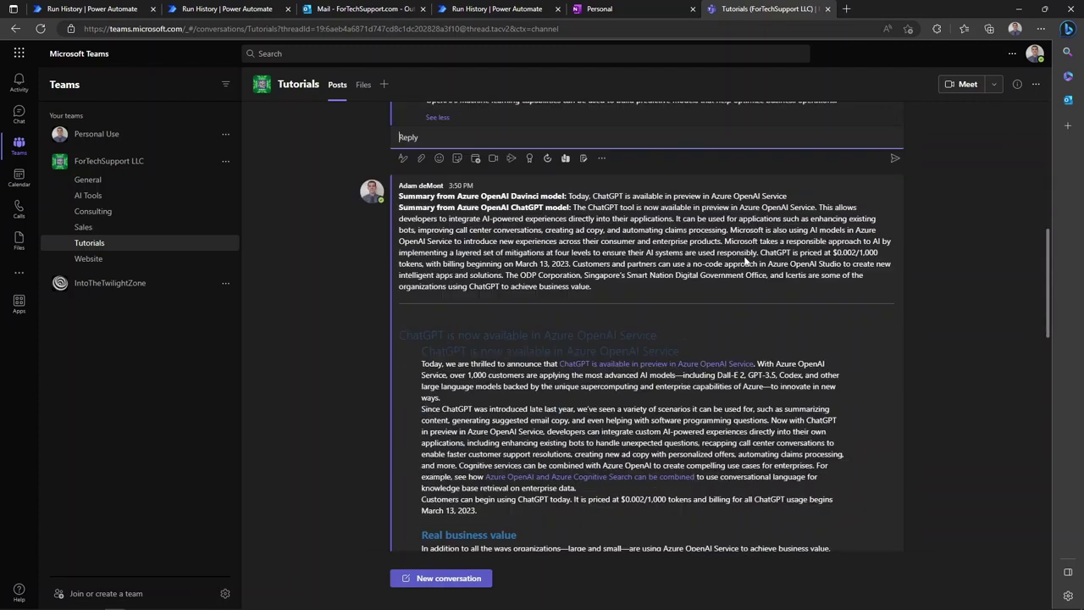
pyautogui.scroll(-2, 762, 254)
pyautogui.scroll(-3, 773, 239)
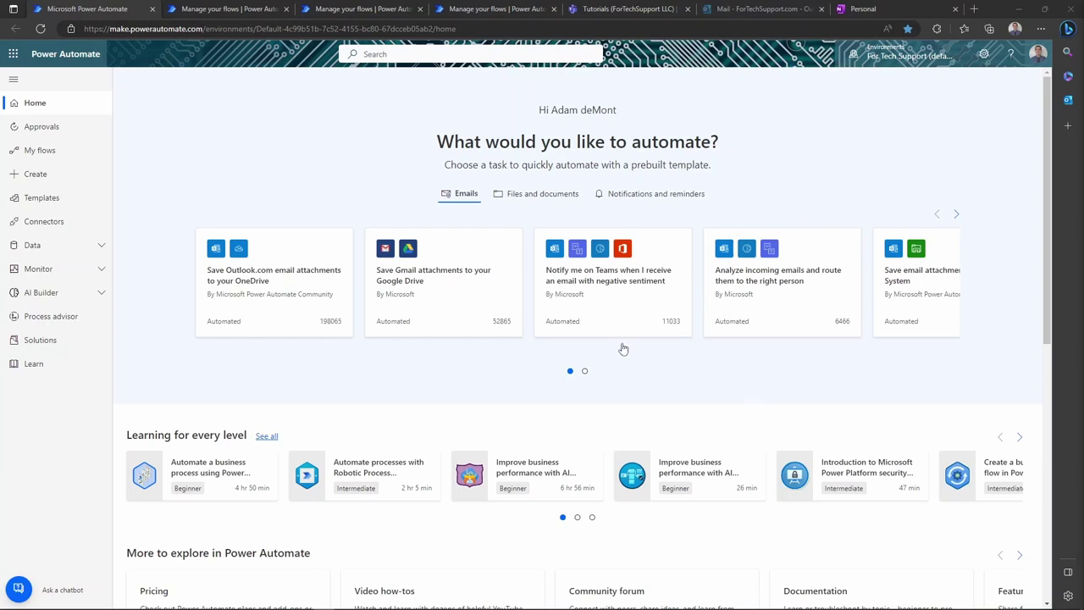
# Create a blank custom connector named 'Azure OpenAI Davinci model' under Data > Custom connectors.
pyautogui.click(101, 244)
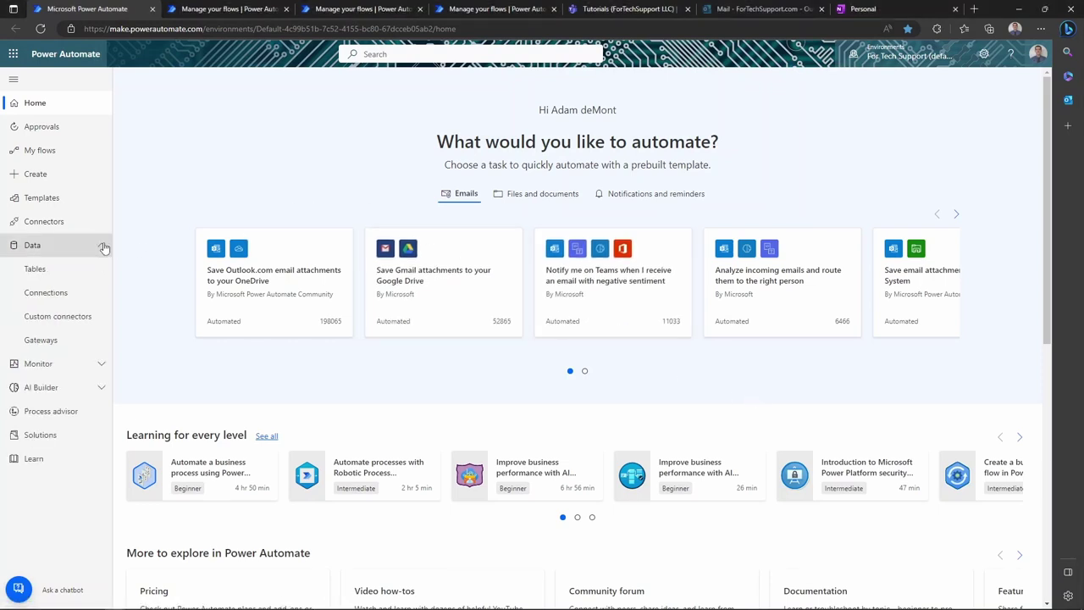
pyautogui.click(84, 320)
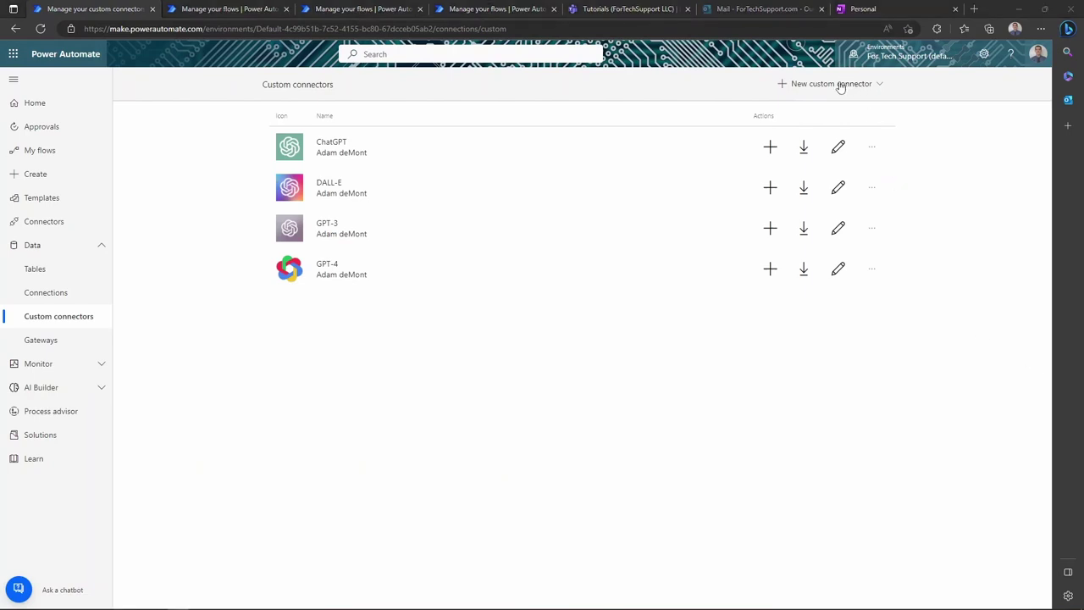
pyautogui.click(840, 87)
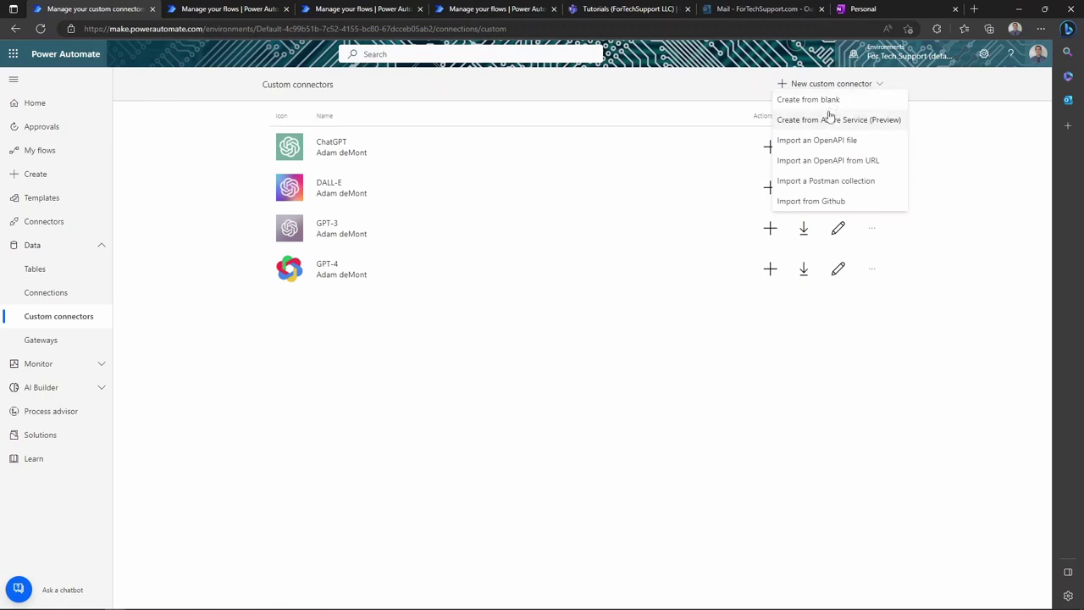
pyautogui.click(830, 100)
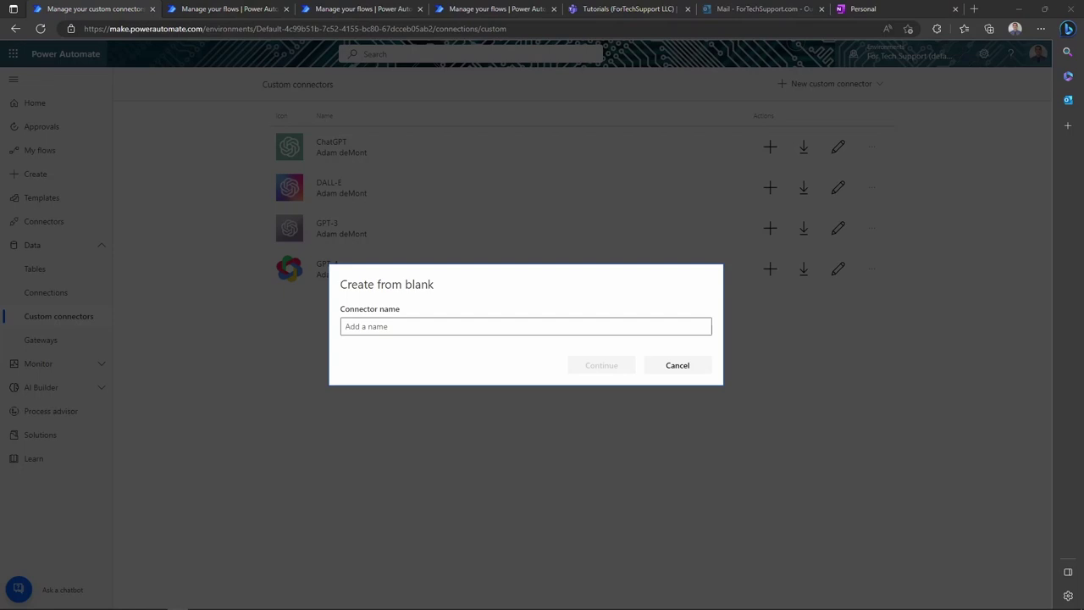
pyautogui.click(622, 325)
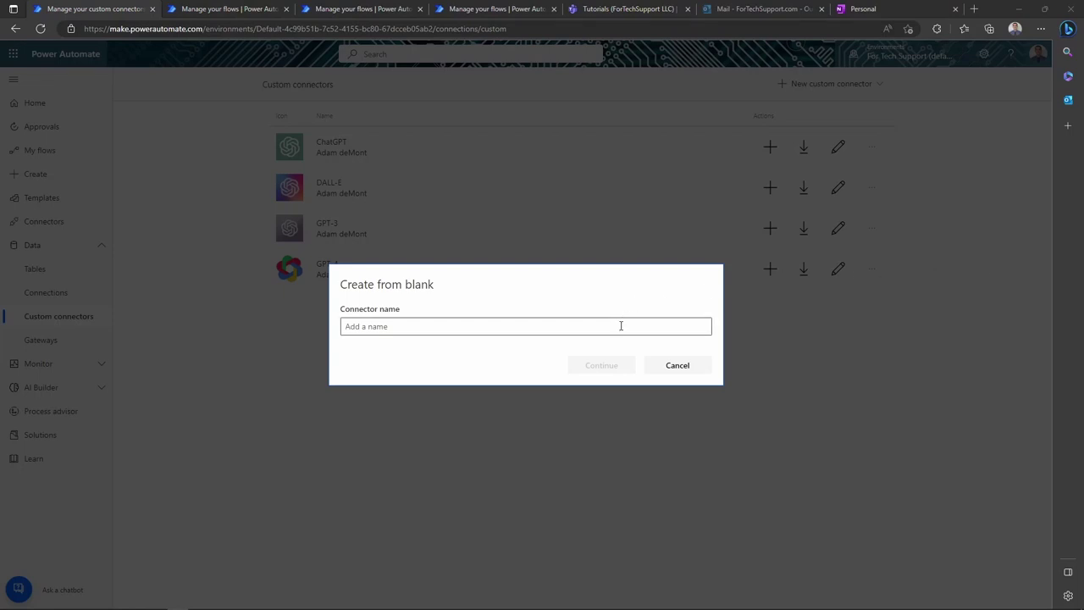
pyautogui.write('Azure OpenAI Davinci model')
pyautogui.click(593, 367)
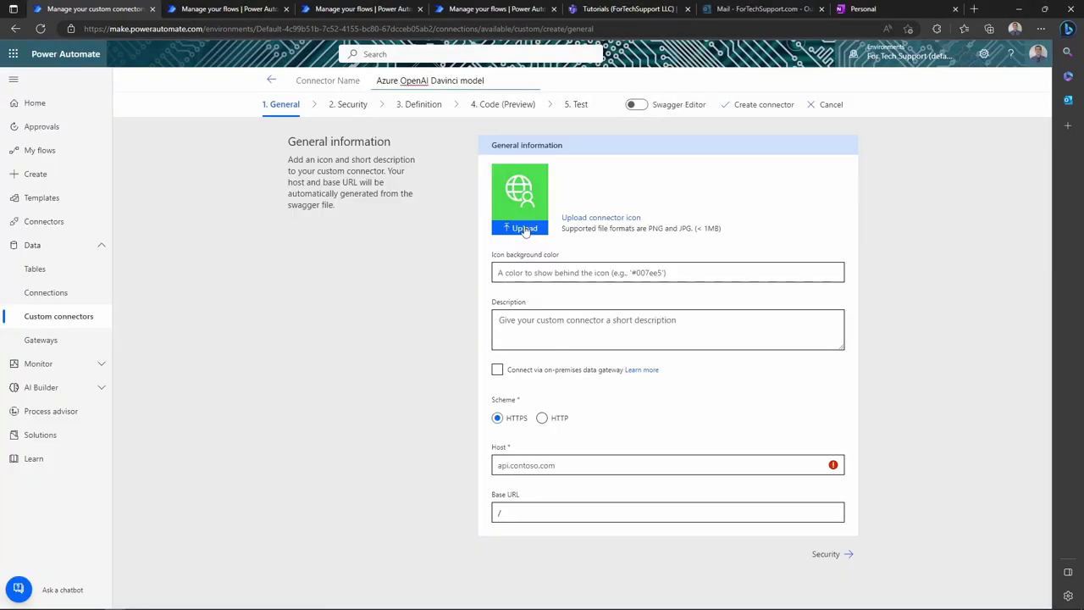
# Set the connector icon to azureopenai.png and host to fts-azure-openai-test.openai.azure.com.
pyautogui.click(525, 229)
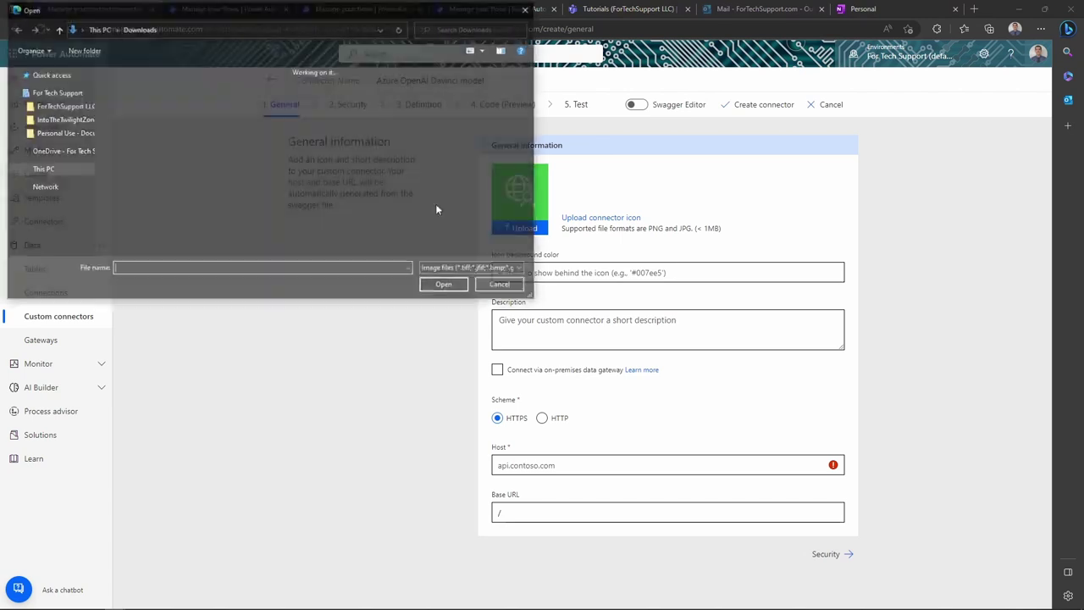
pyautogui.doubleClick(152, 119)
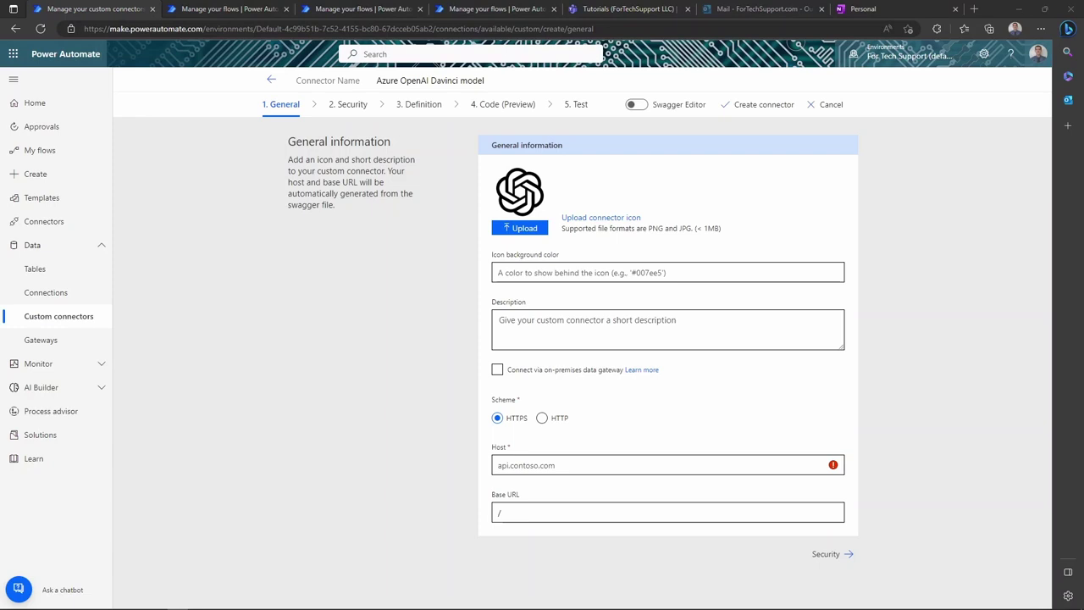
pyautogui.click(581, 466)
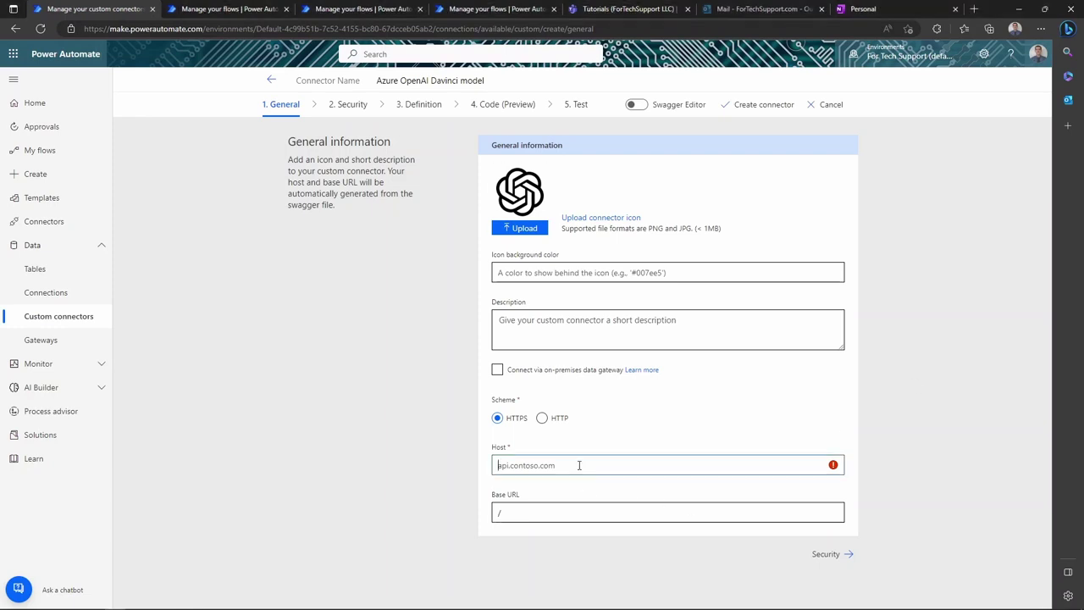
pyautogui.write('fts-azure-openai-test.openai.azure.com')
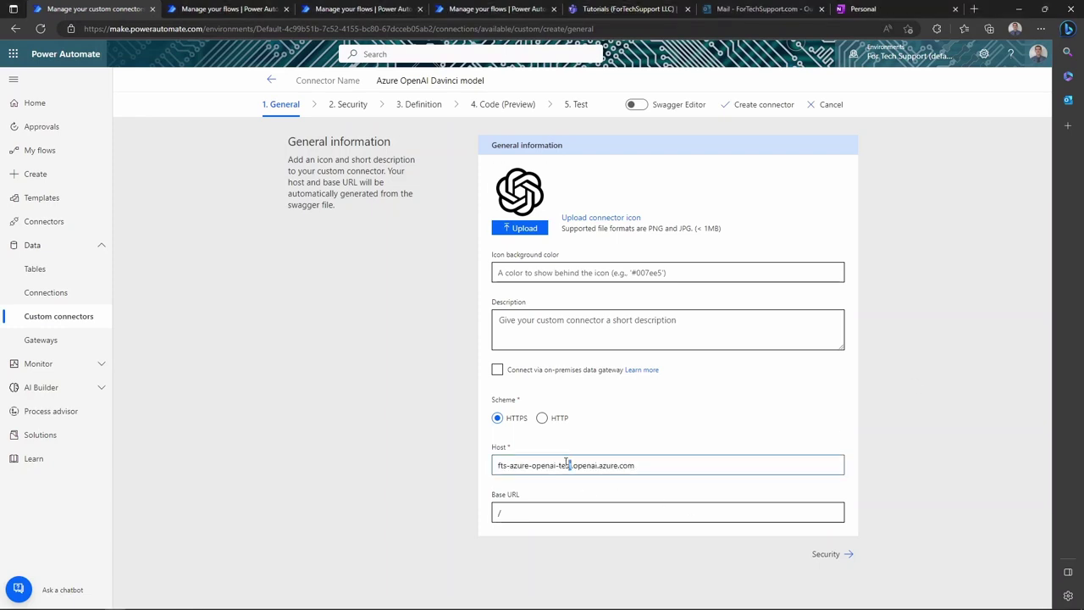
pyautogui.moveTo(571, 465); pyautogui.dragTo(495, 461)
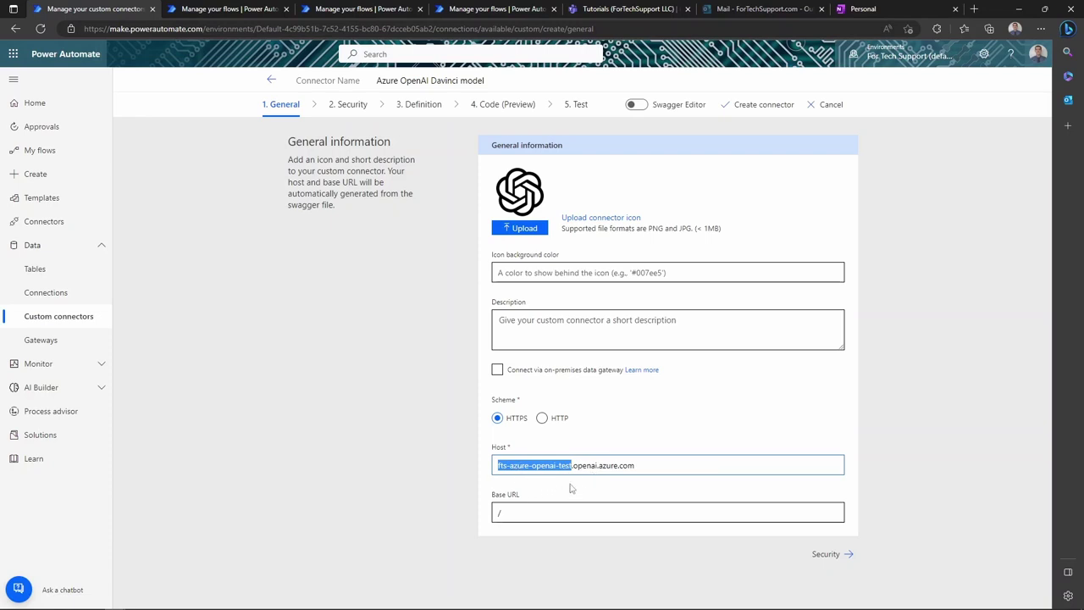
pyautogui.click(828, 555)
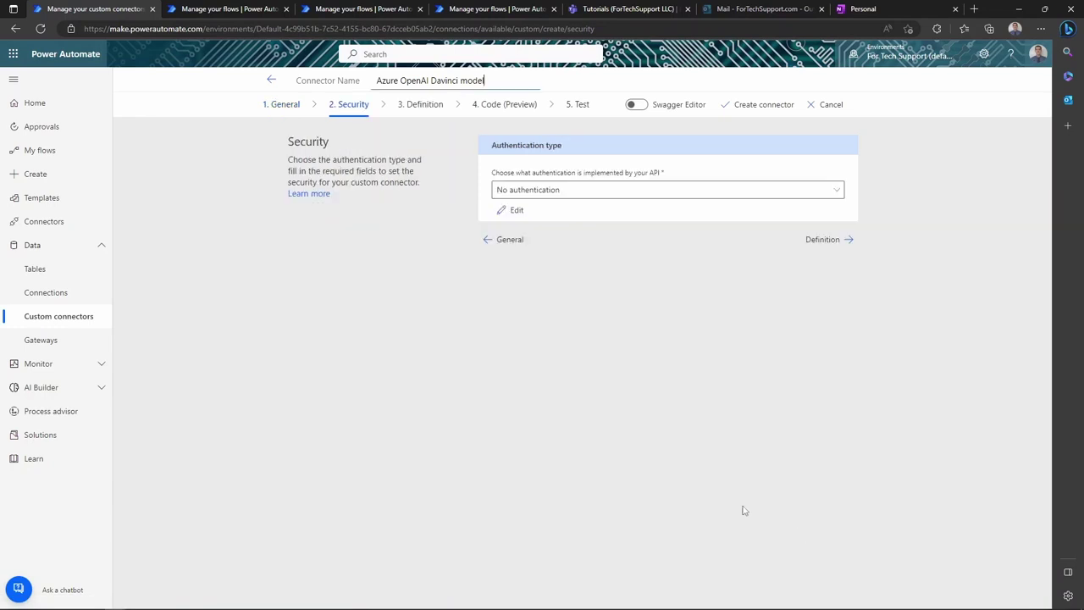
# Use API Key authentication with label 'API Key' and parameter name api-key in the header.
pyautogui.click(585, 193)
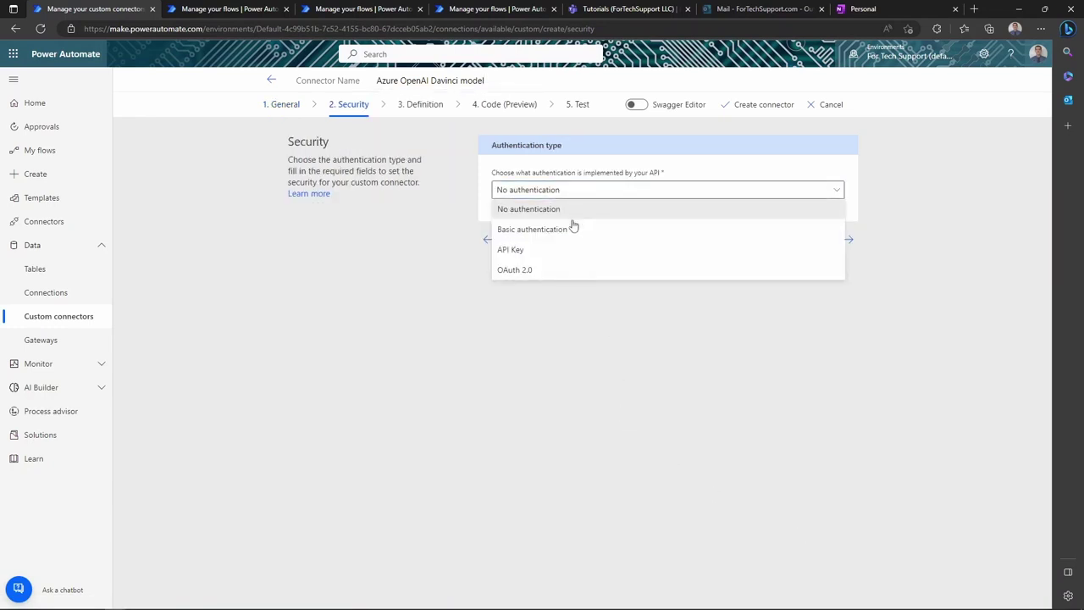
pyautogui.click(546, 252)
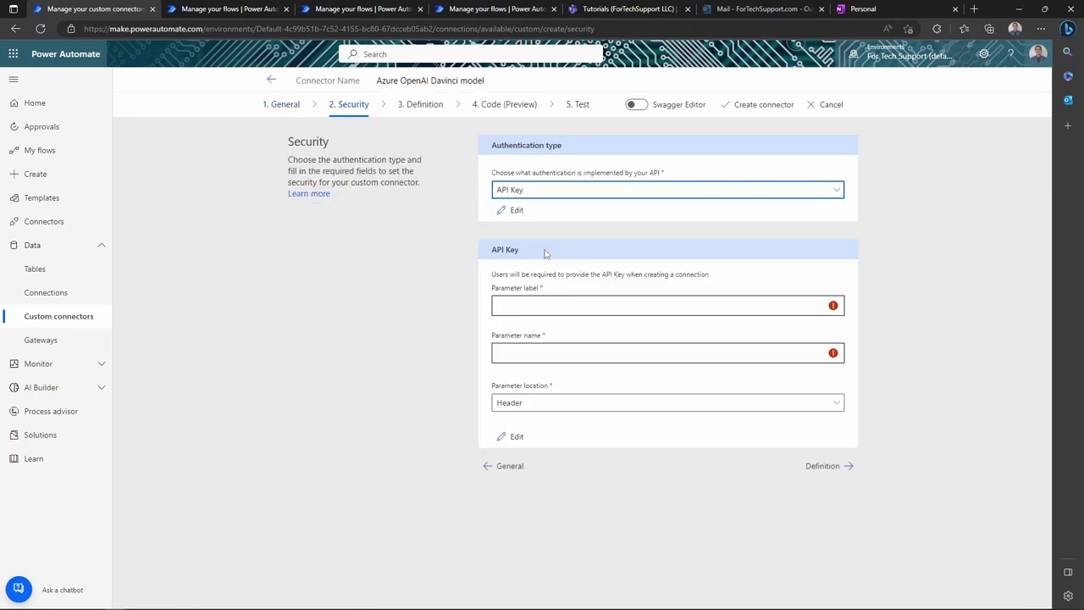
pyautogui.click(560, 303)
pyautogui.write('API ')
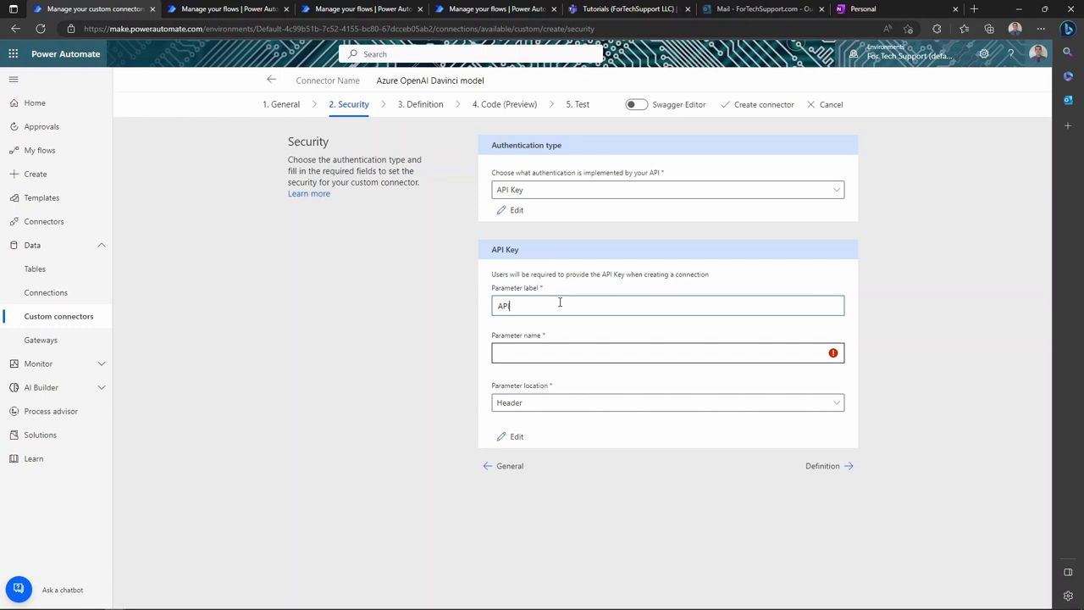
pyautogui.write('Key')
pyautogui.press('Tab')
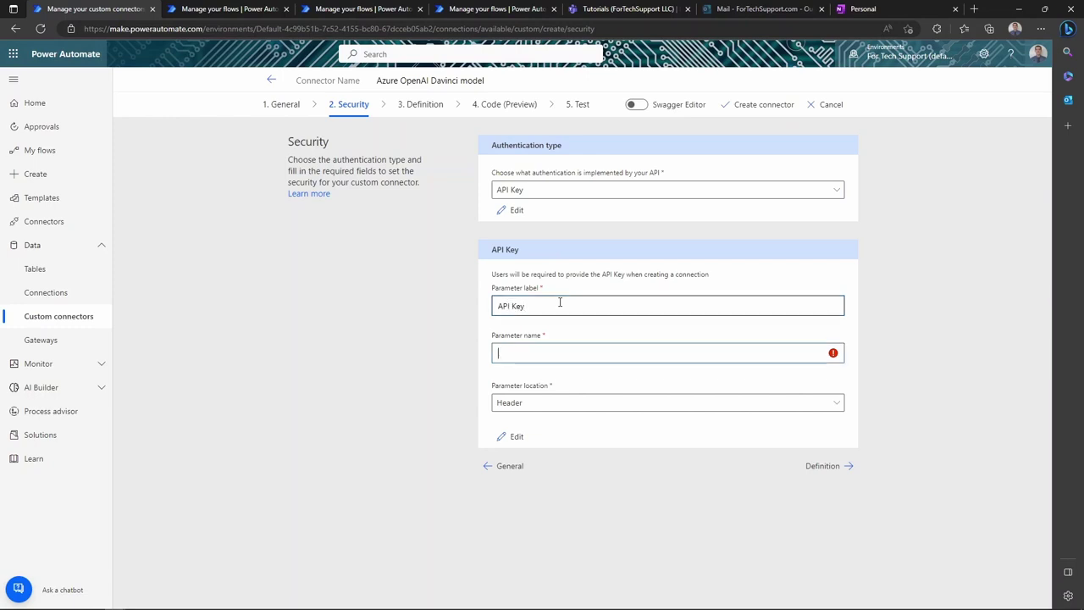
pyautogui.write('api-')
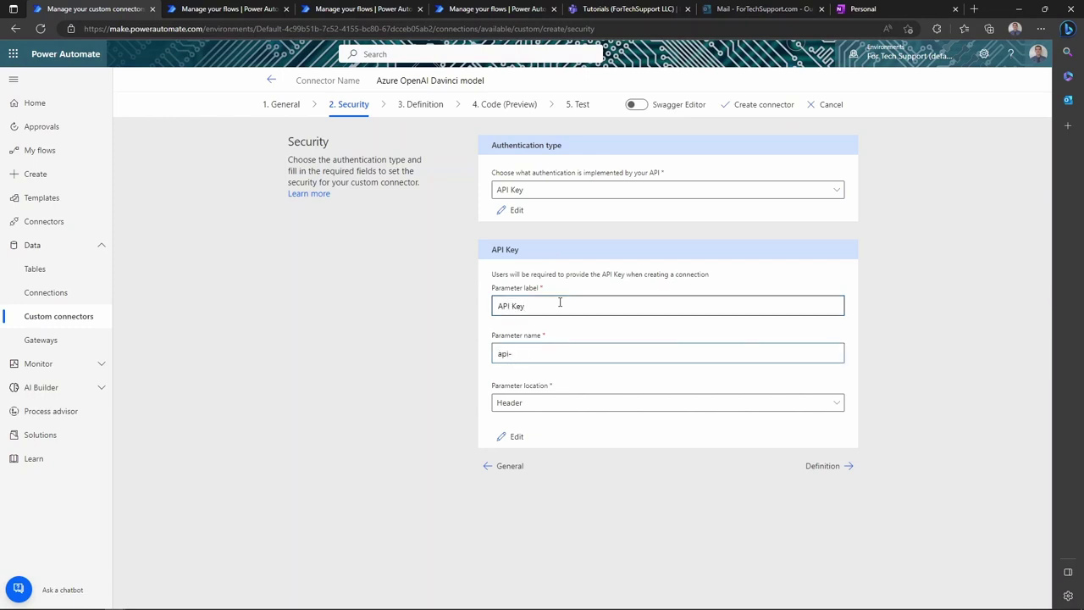
pyautogui.write('key')
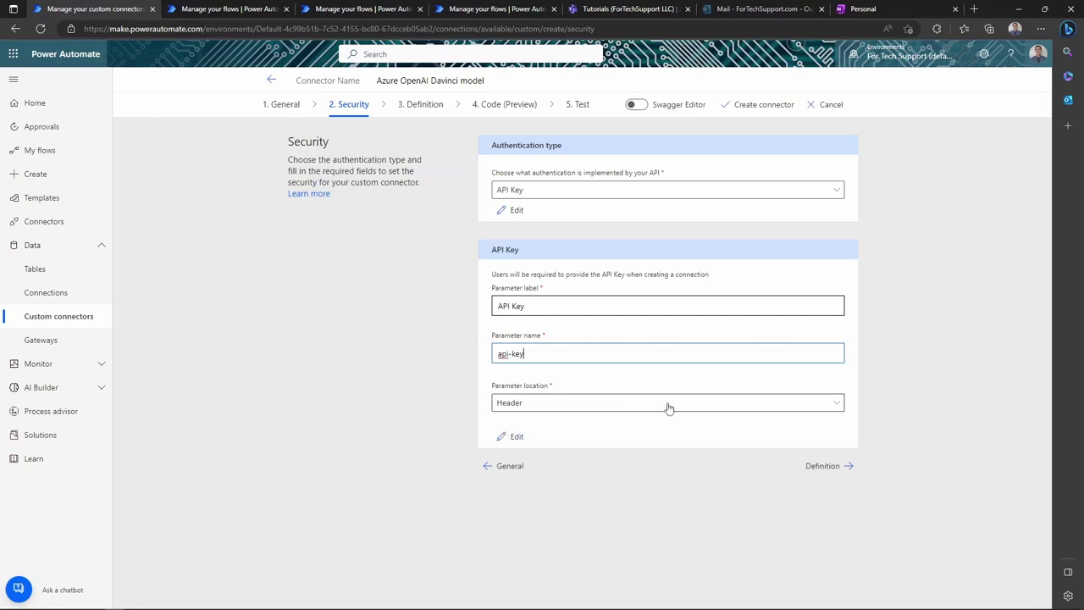
pyautogui.click(831, 469)
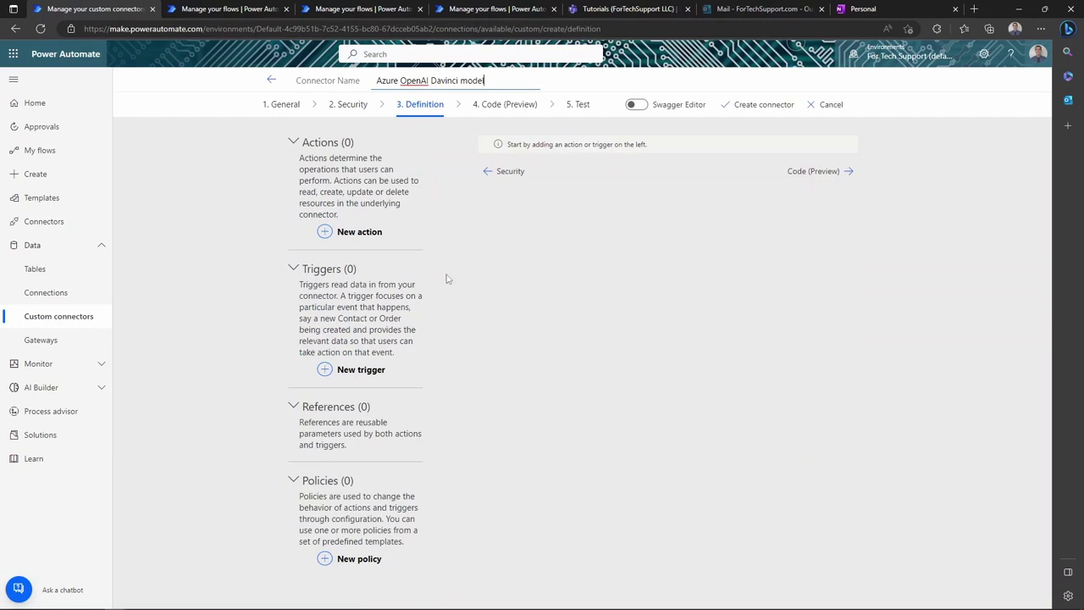
# Add a new action with description 'Using Azure OpenAI Davinci model' and operation ID UseAzureOpenAIDavincimodel.
pyautogui.click(359, 232)
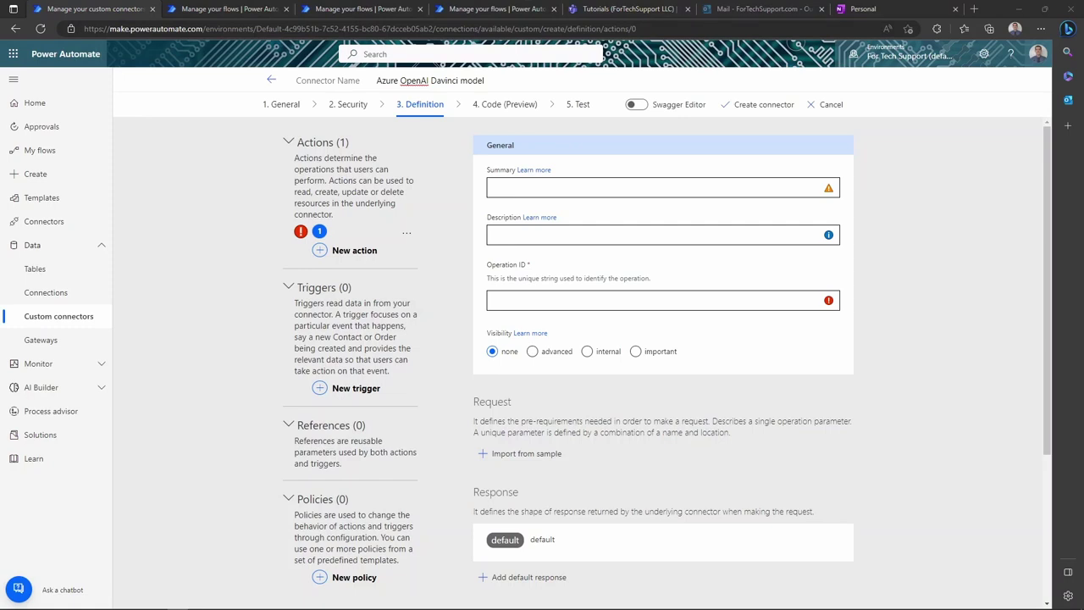
pyautogui.click(567, 188)
pyautogui.press('Down')
pyautogui.press('Return')
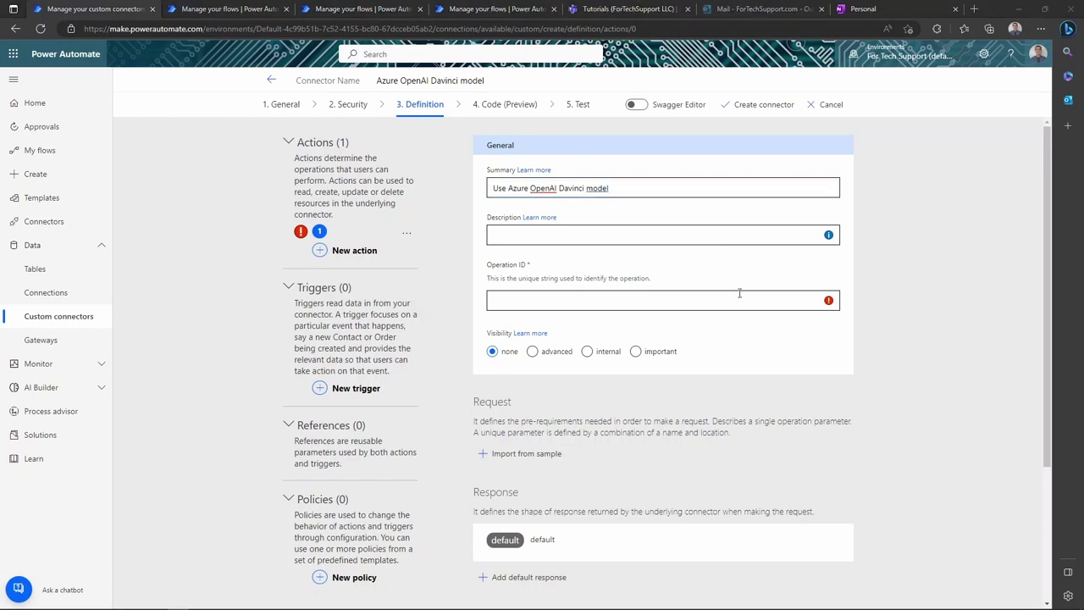
pyautogui.click(592, 234)
pyautogui.write('Using Azure OpenAI Davinci model')
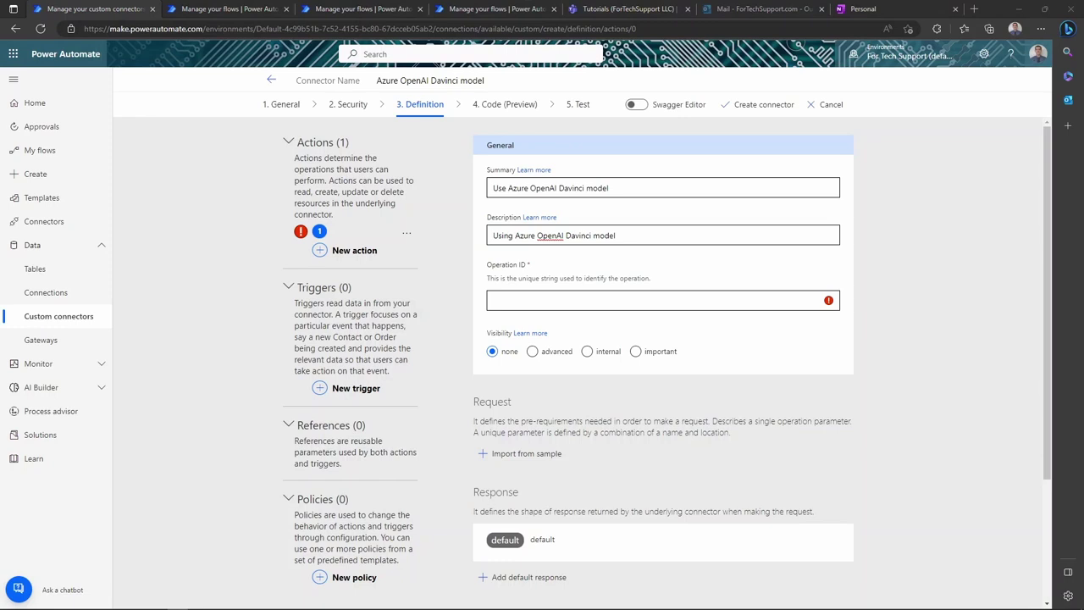
pyautogui.click(691, 301)
pyautogui.write('UseAzureOpenAIDavincimodel')
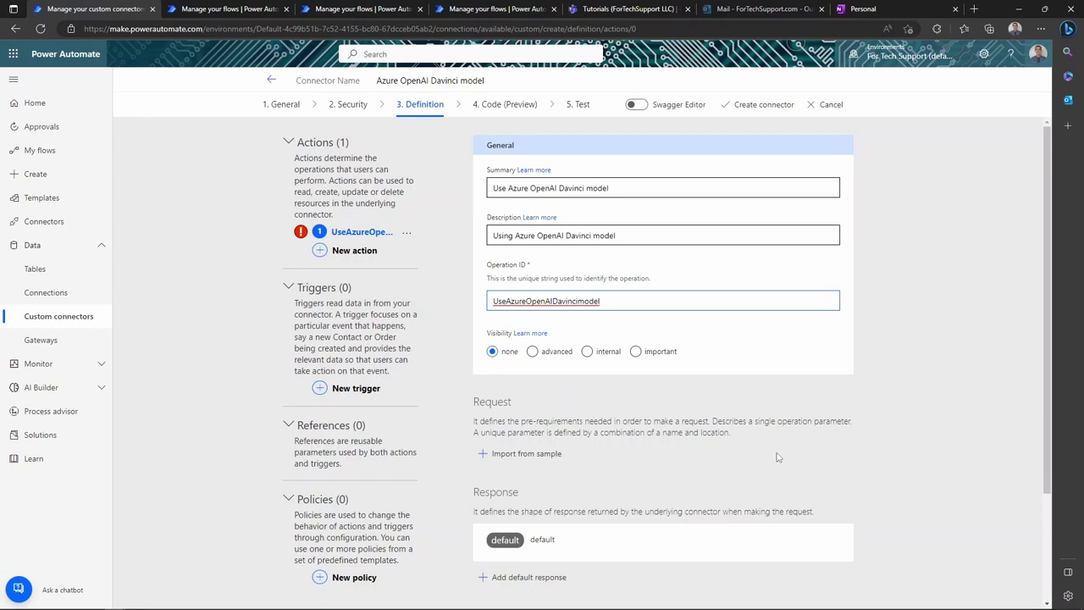
pyautogui.click(527, 454)
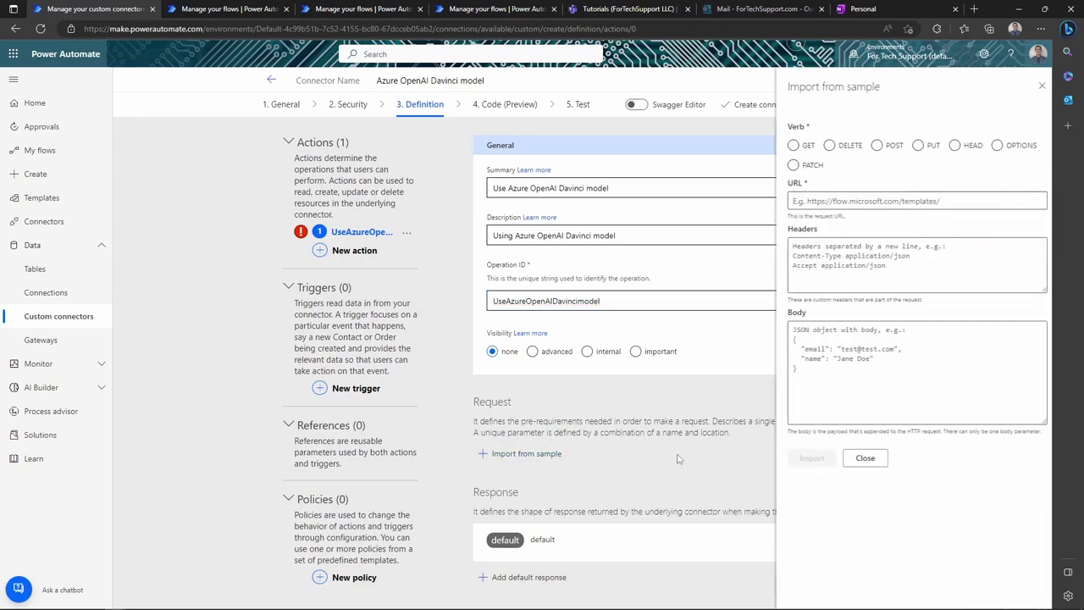
# Set the sample request to POST with the text-davinci-003 completions URL including its api-version.
pyautogui.click(870, 145)
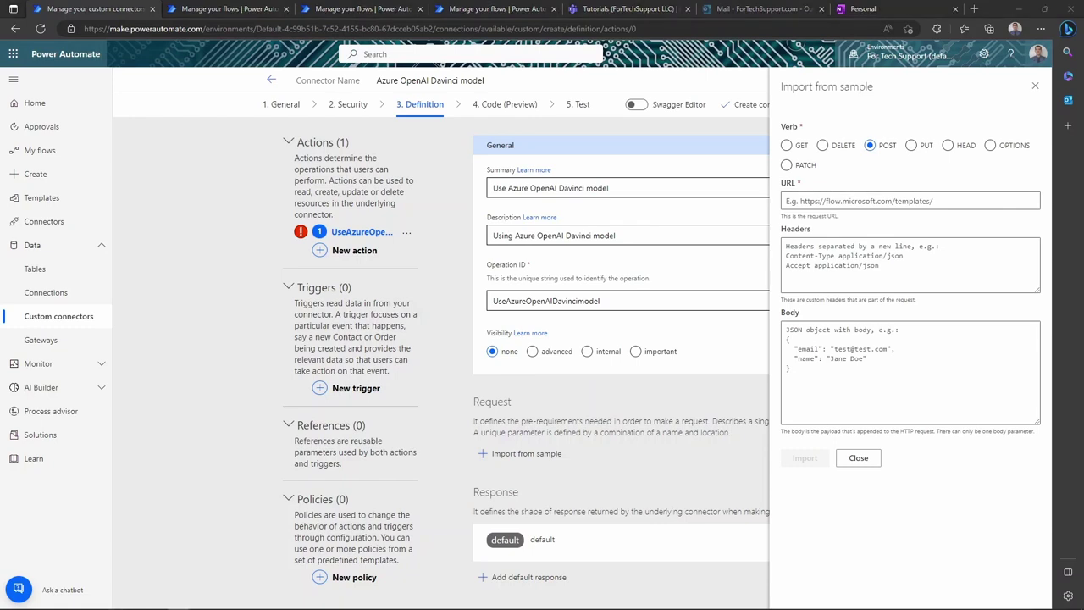
pyautogui.click(855, 201)
pyautogui.hotkey('ctrl', 'v')
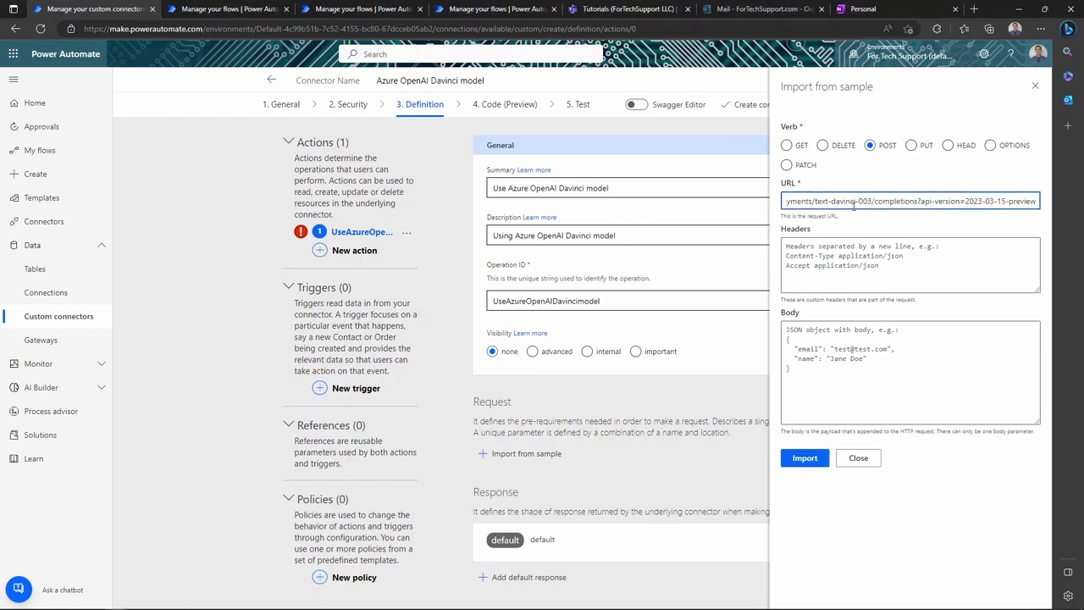
pyautogui.press('Home')
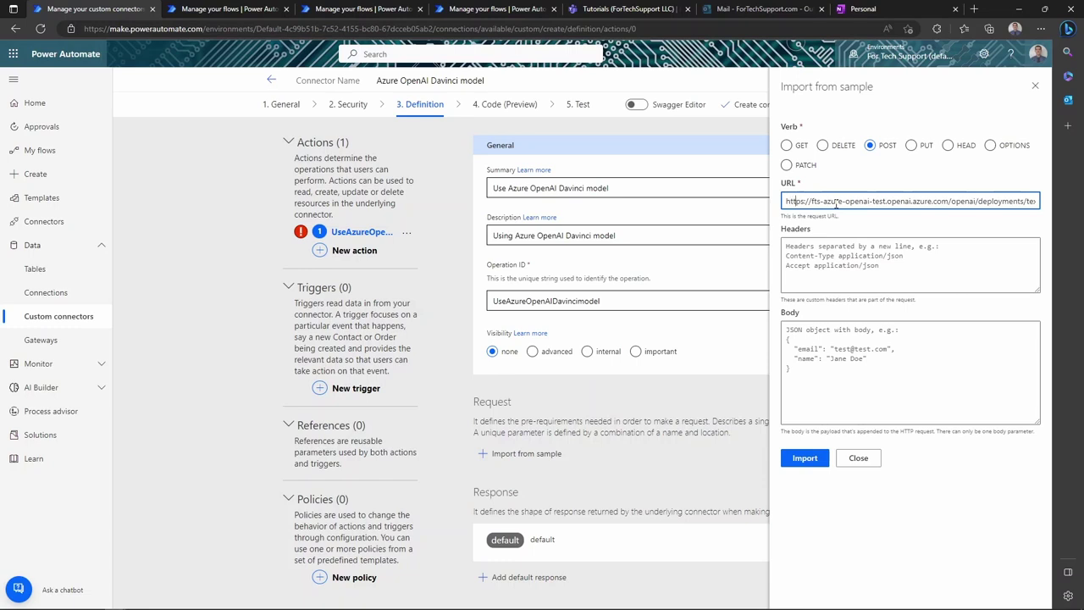
pyautogui.press('Right')
pyautogui.press('Right')
pyautogui.press('Right')
pyautogui.hotkey('shift', 'Right')
pyautogui.hotkey('shift', 'Right')
pyautogui.hotkey('shift', 'Right')
pyautogui.hotkey('shift', 'Right')
pyautogui.hotkey('shift', 'Right')
pyautogui.hotkey('shift', 'Right')
pyautogui.hotkey('shift', 'Right')
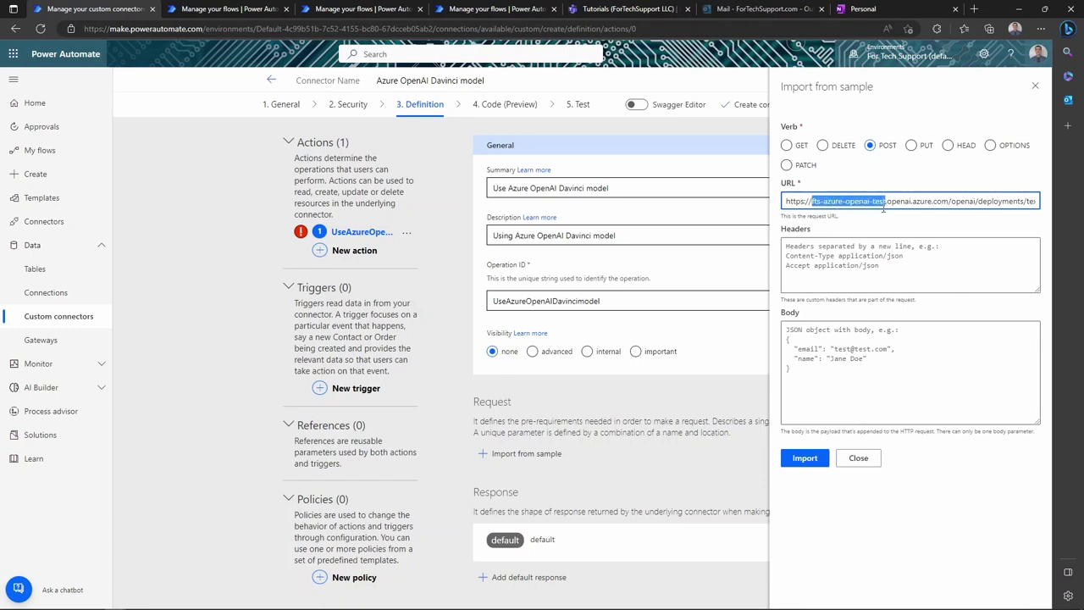
pyautogui.moveTo(1037, 201); pyautogui.dragTo(1042, 204)
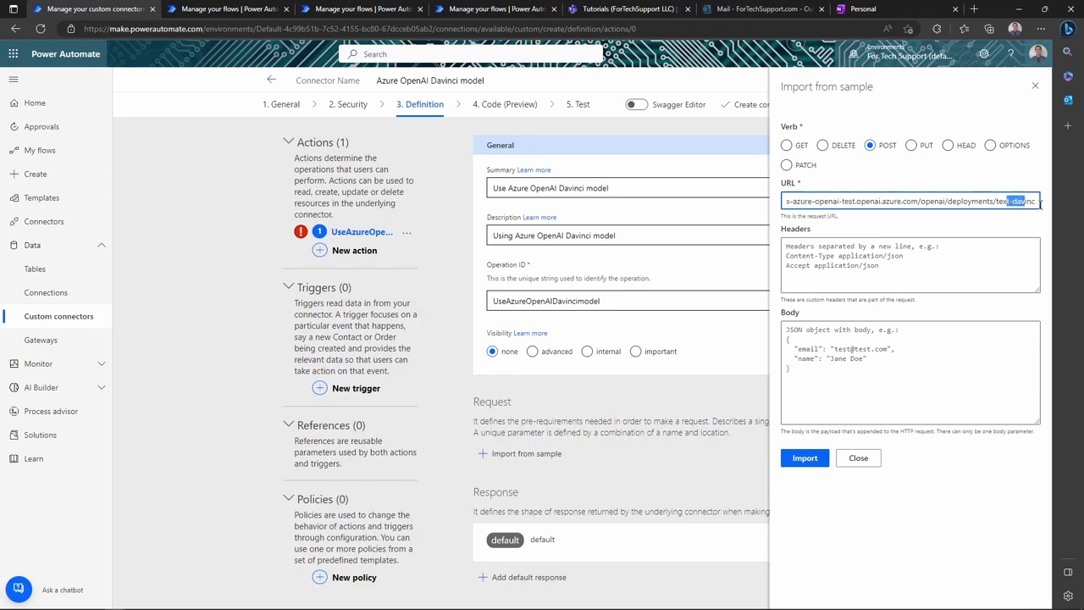
pyautogui.click(816, 202)
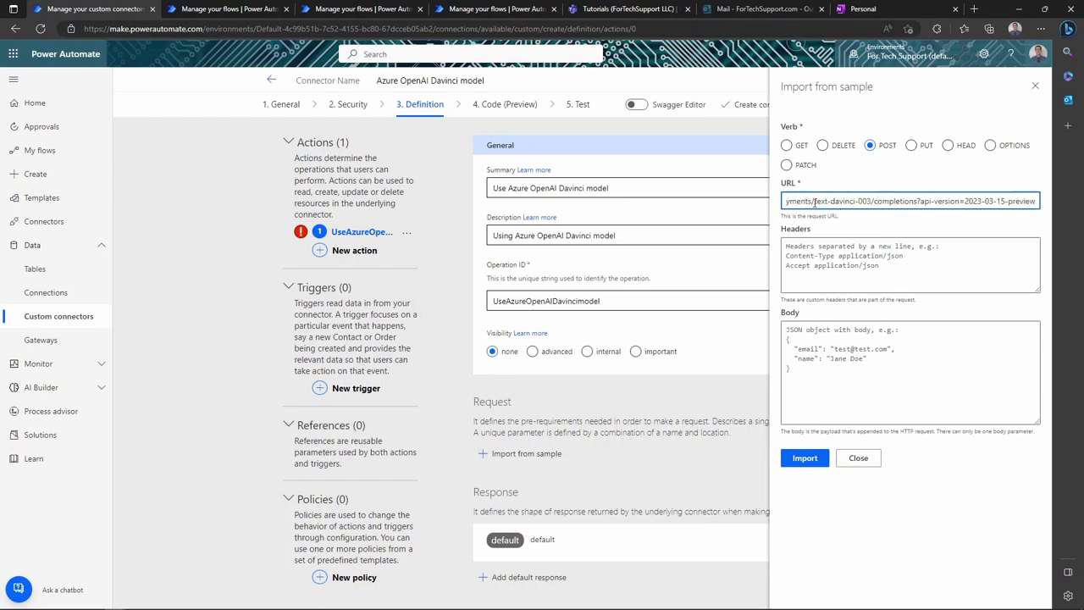
pyautogui.moveTo(814, 202); pyautogui.dragTo(869, 197)
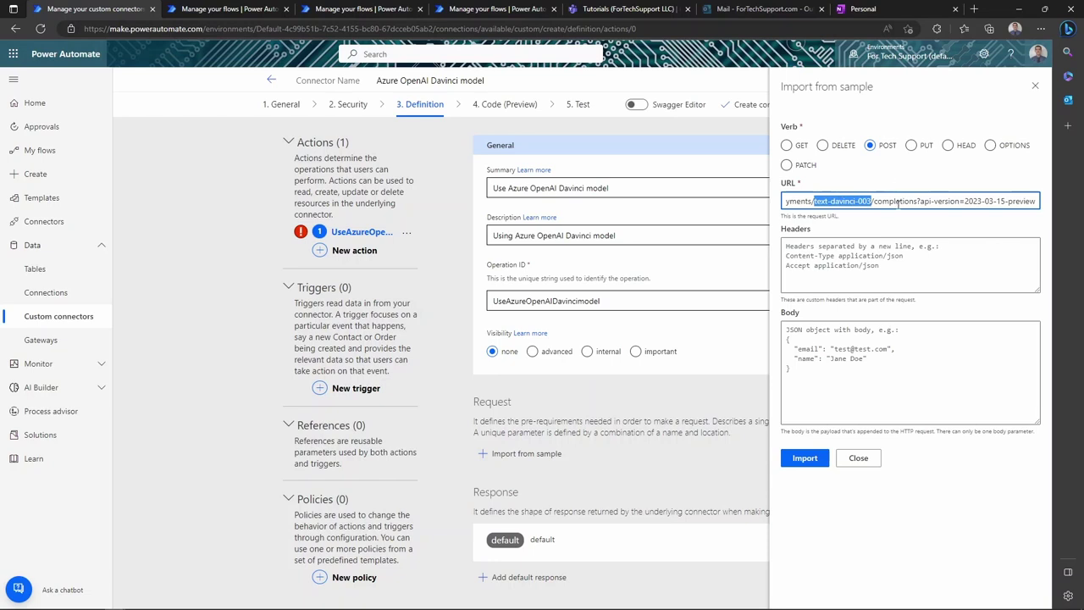
pyautogui.moveTo(876, 201)
pyautogui.mouseDown()
pyautogui.moveTo(1001, 222)
pyautogui.moveTo(1046, 202)
pyautogui.mouseUp()
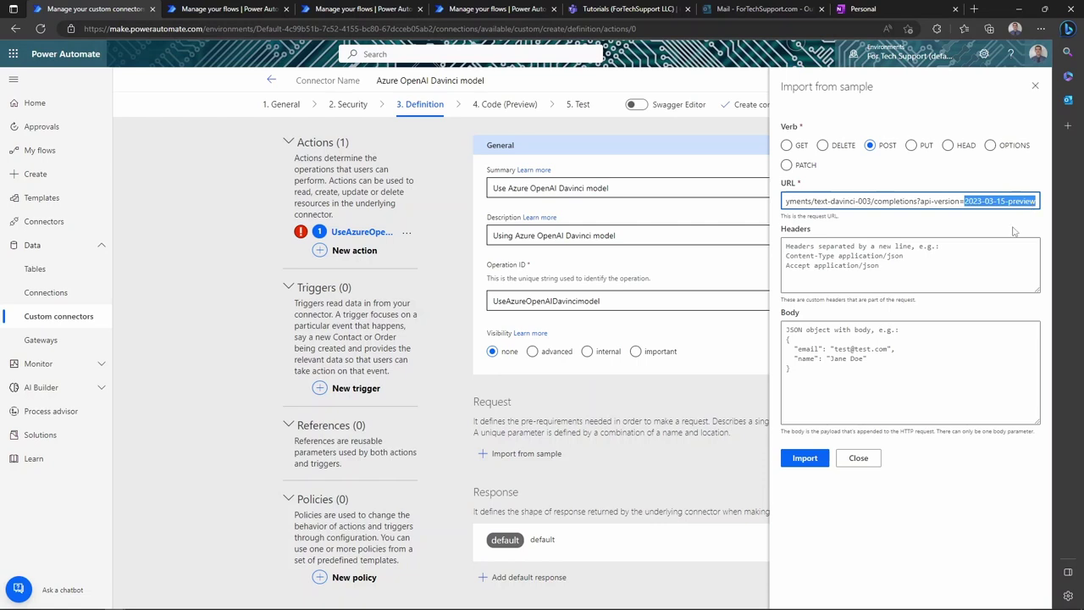
# Add the Content-Type: application/json header and the JSON prompt body, then import the sample.
pyautogui.click(915, 280)
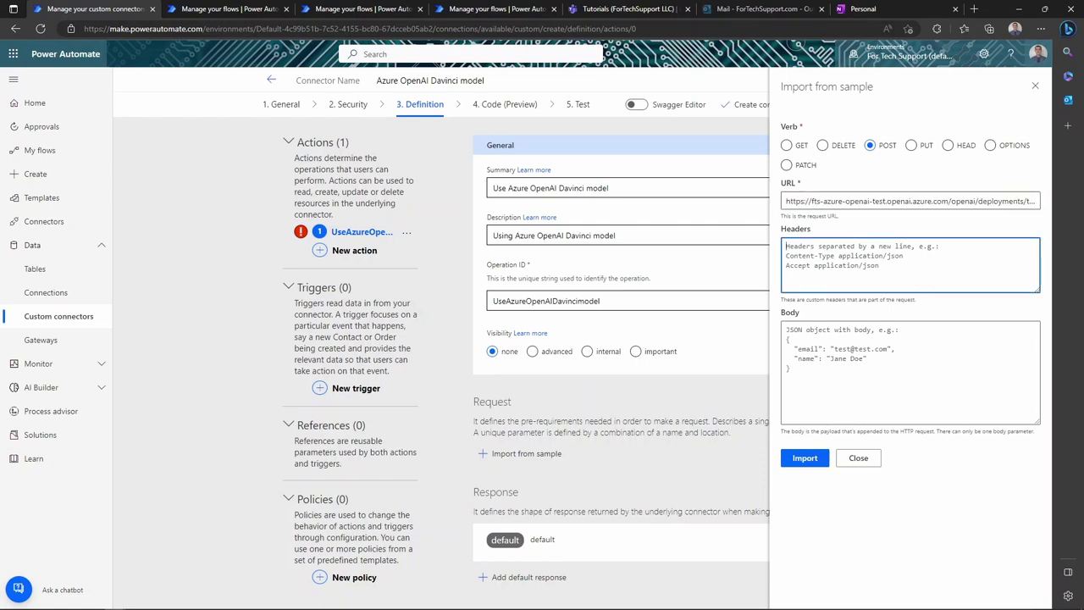
pyautogui.hotkey('alt', 'Tab')
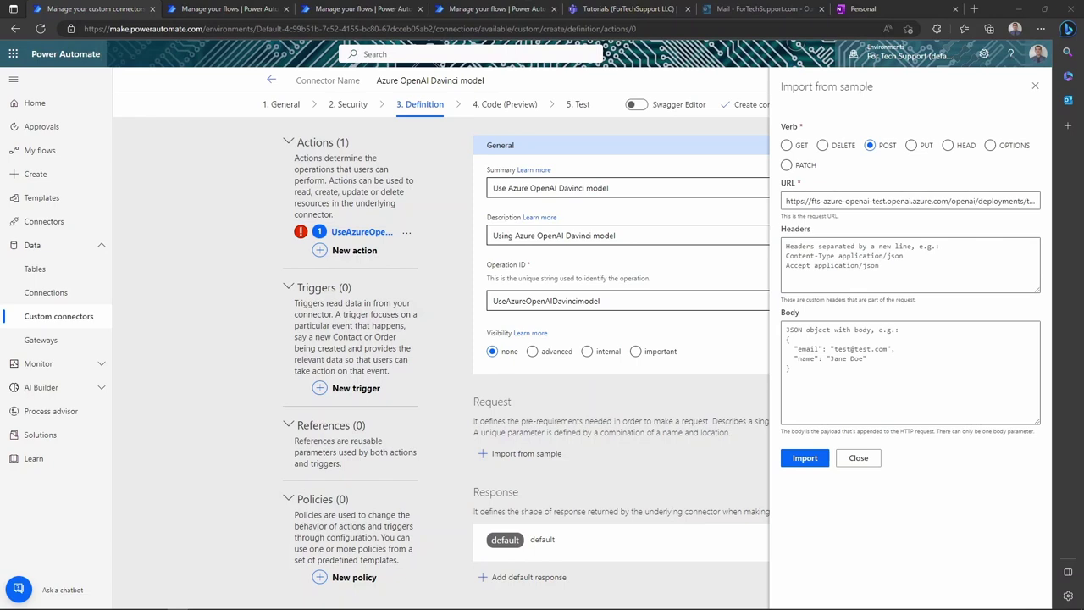
pyautogui.hotkey('alt', 'Tab')
pyautogui.write('Content-Type: application/json')
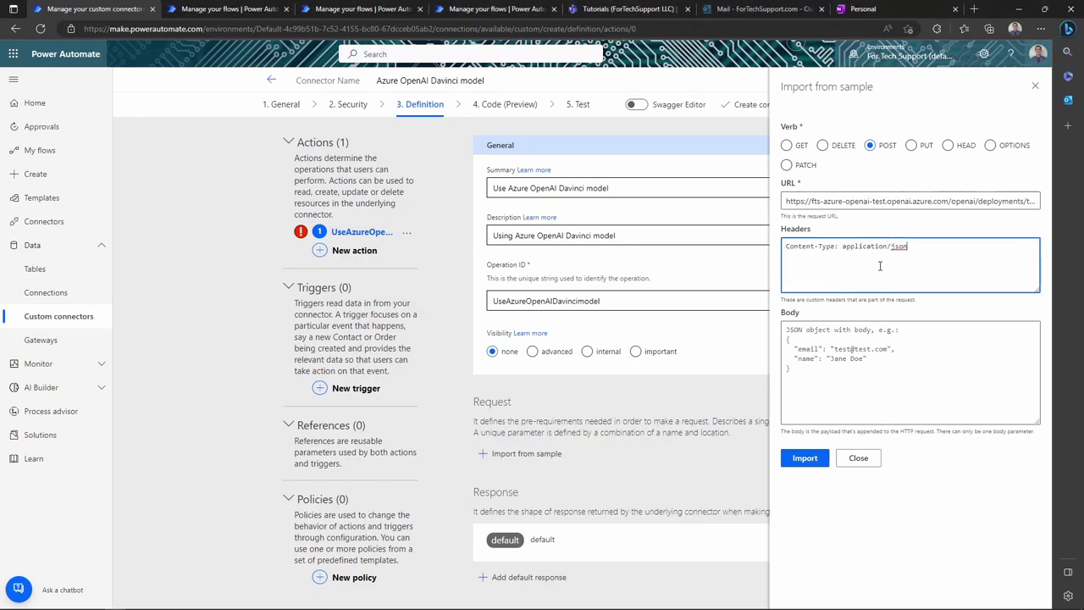
pyautogui.click(927, 363)
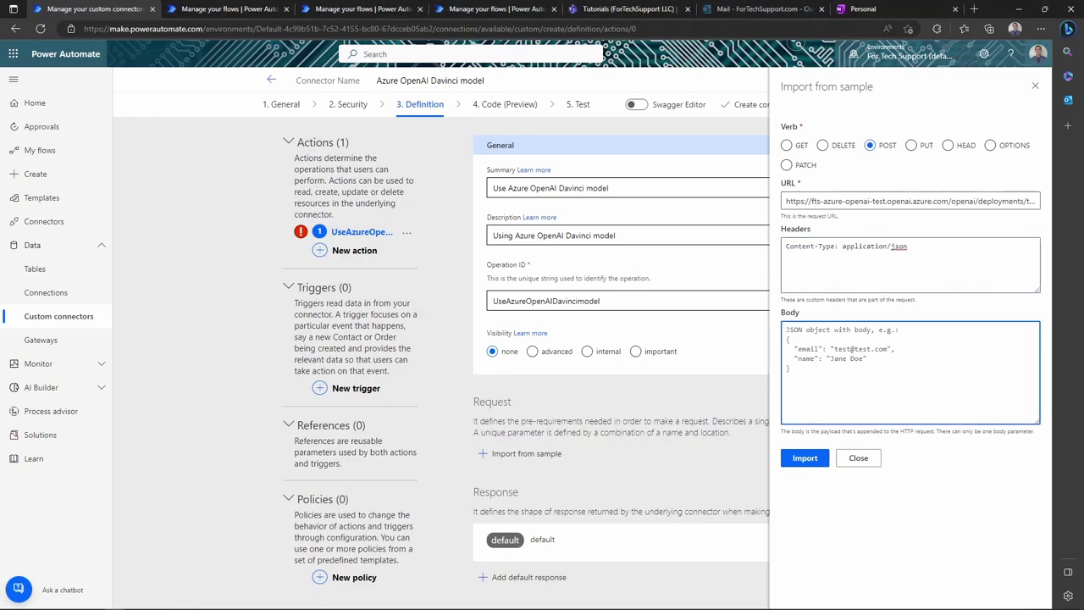
pyautogui.hotkey('alt', 'Tab')
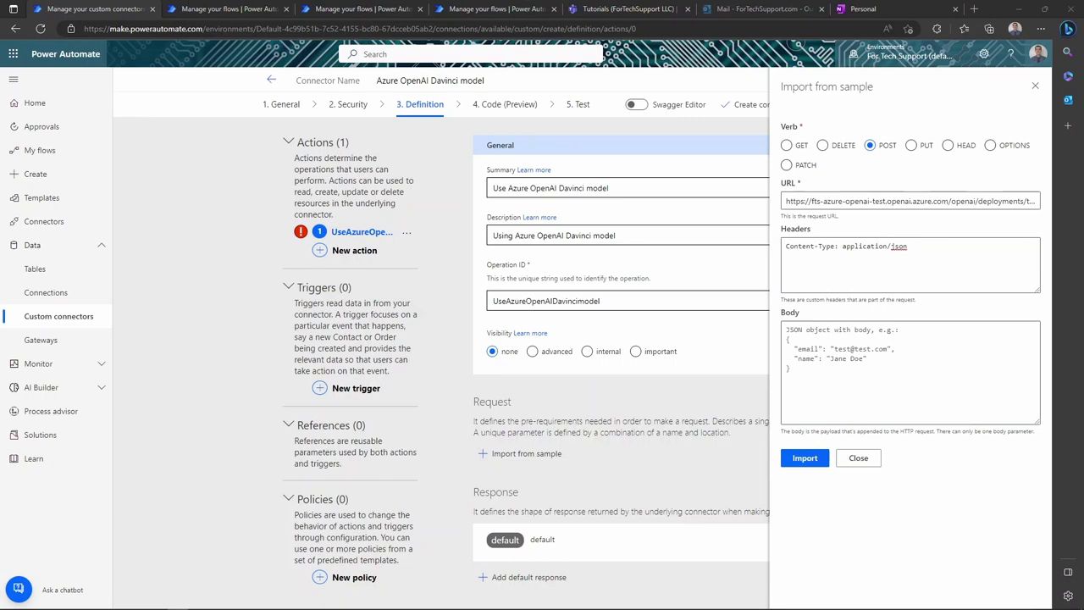
pyautogui.hotkey('alt', 'Tab')
pyautogui.write('{ "prompt": "What are the different models of Raspberry Pi devices?" }')
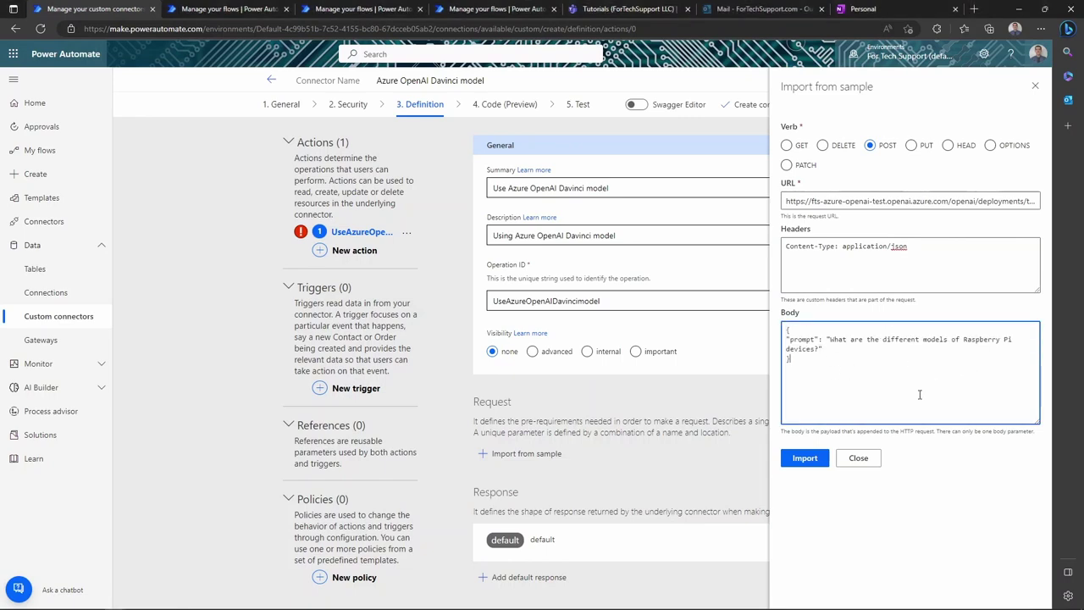
pyautogui.click(803, 458)
# Give api-version the default 2023-03-15-preview, mark it required, and set its visibility to internal.
pyautogui.scroll(-2, 873, 455)
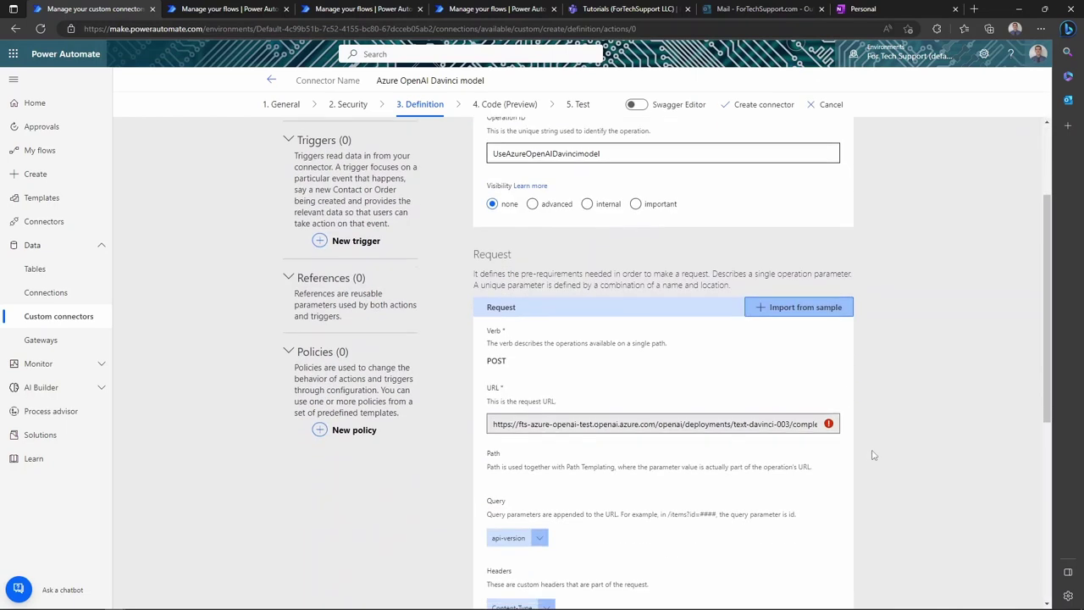
pyautogui.scroll(-1, 873, 455)
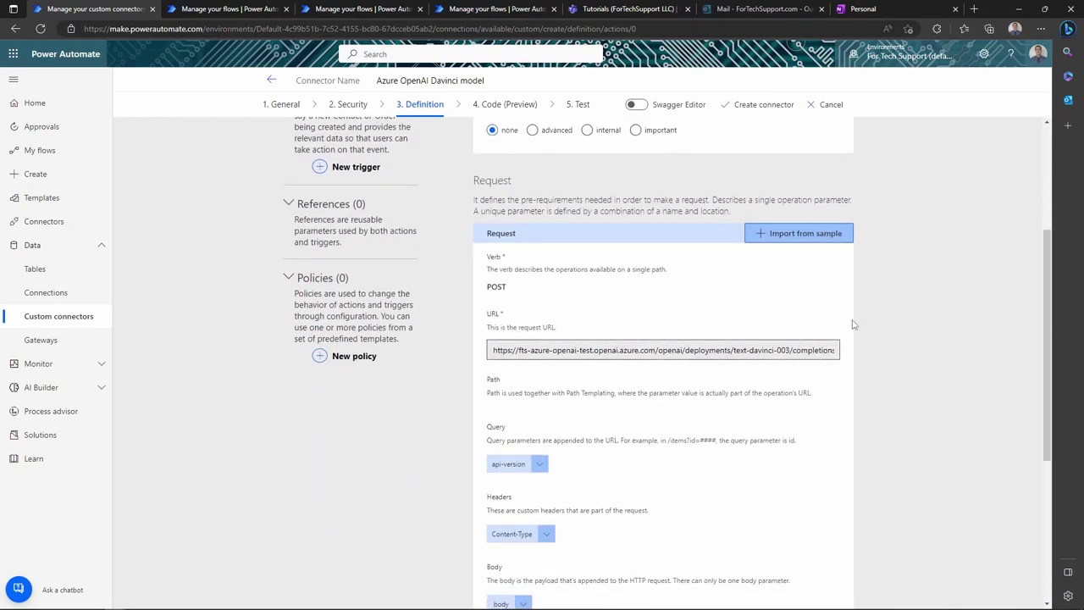
pyautogui.scroll(-2, 853, 325)
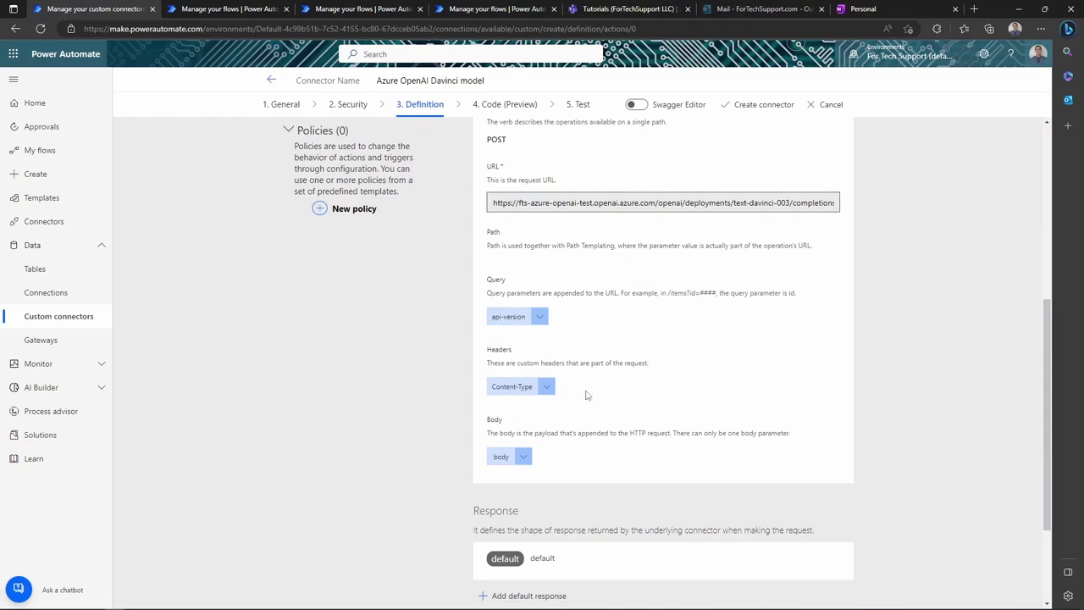
pyautogui.click(538, 316)
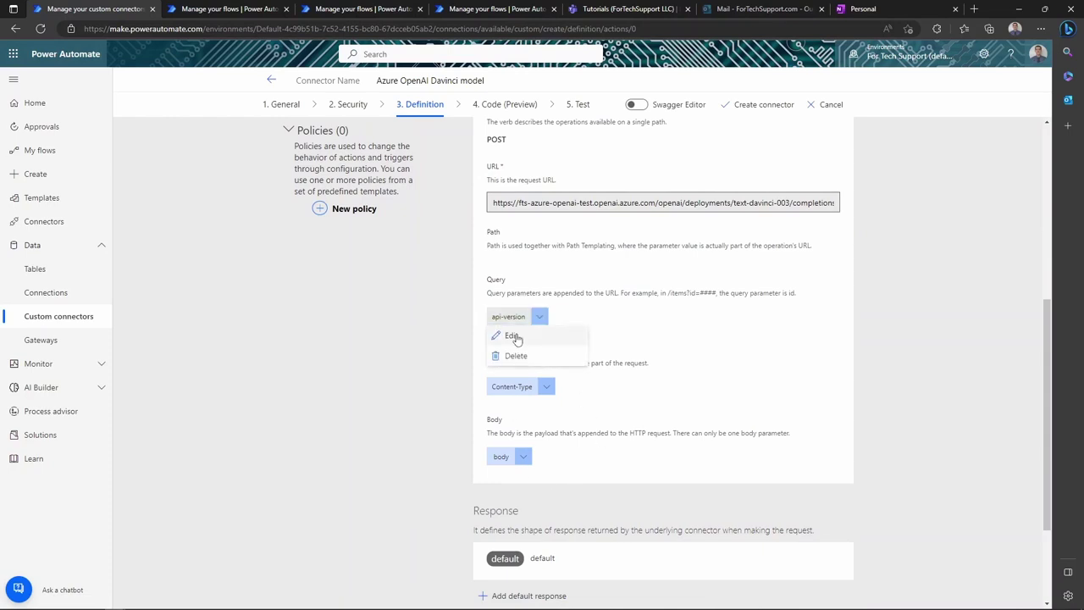
pyautogui.click(514, 336)
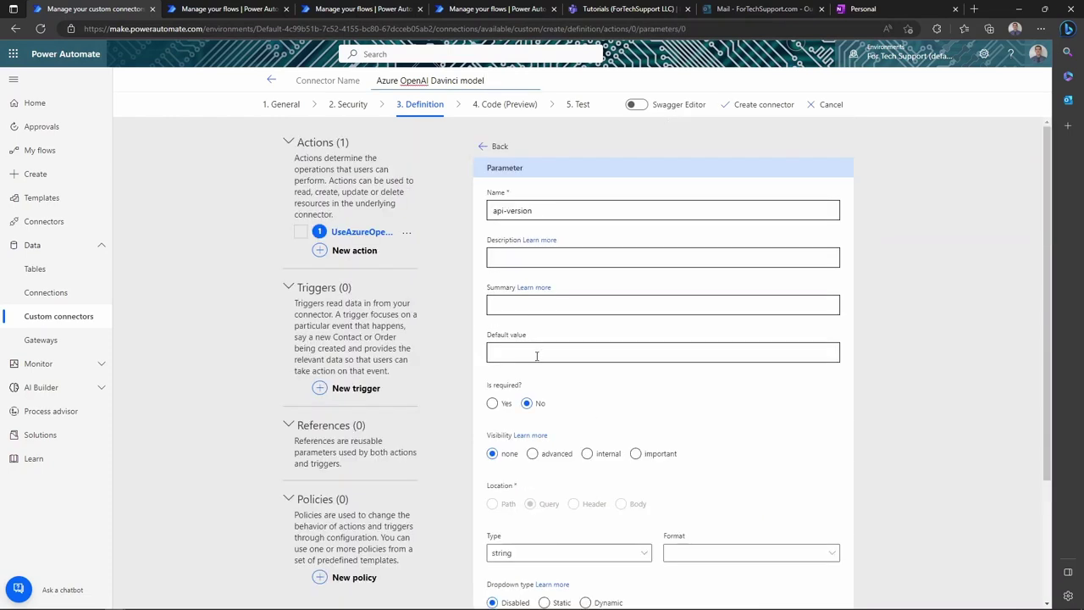
pyautogui.click(536, 356)
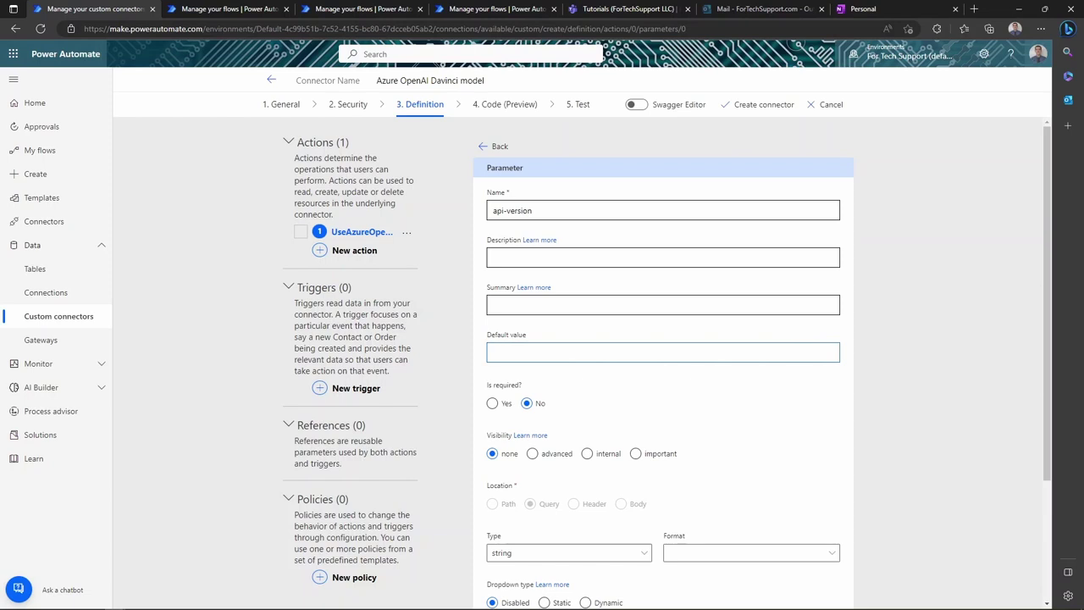
pyautogui.hotkey('alt', 'Tab')
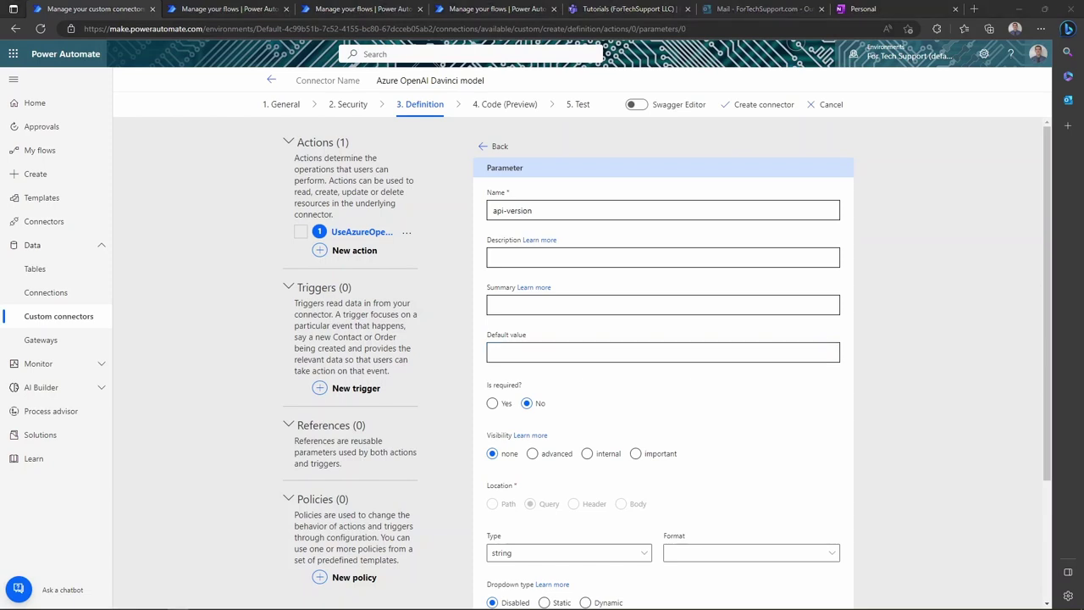
pyautogui.click(586, 348)
pyautogui.write('2023-03-15-preview')
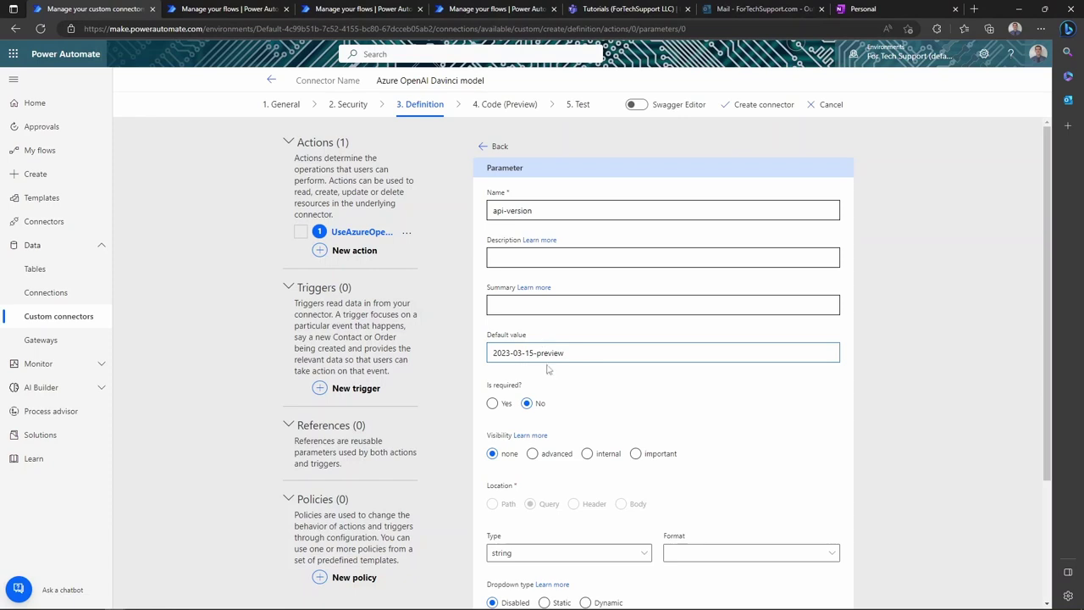
pyautogui.click(493, 404)
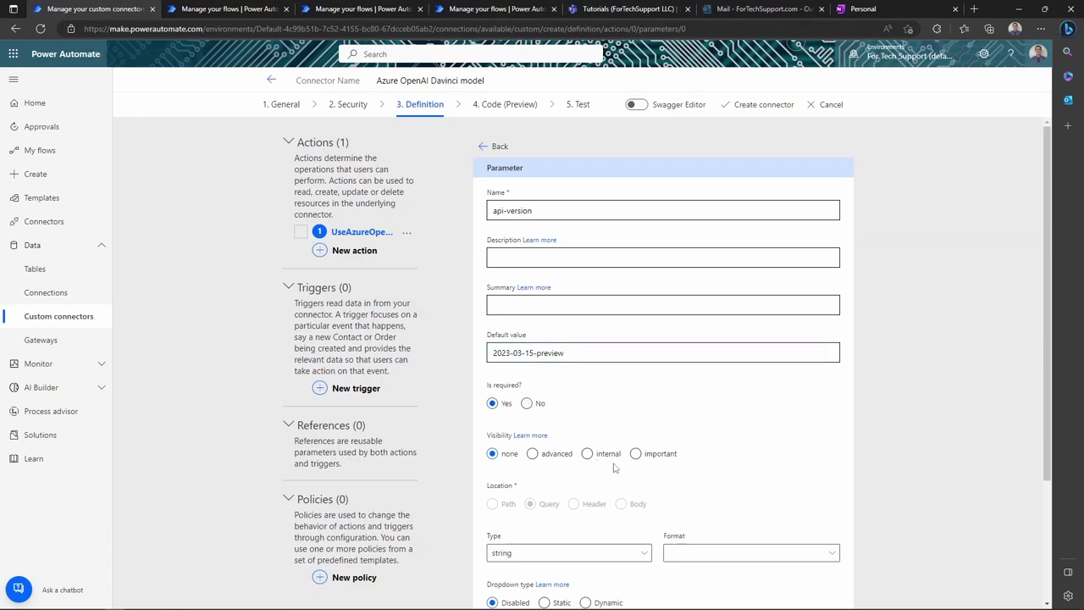
pyautogui.click(588, 454)
pyautogui.scroll(-2, 644, 449)
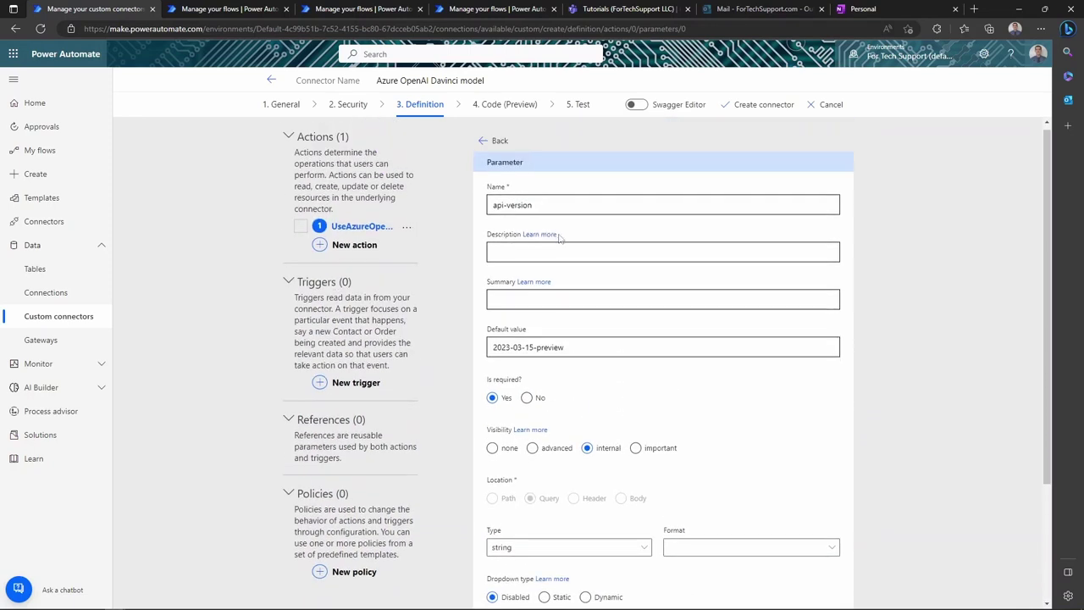
pyautogui.click(484, 149)
pyautogui.scroll(-1, 545, 423)
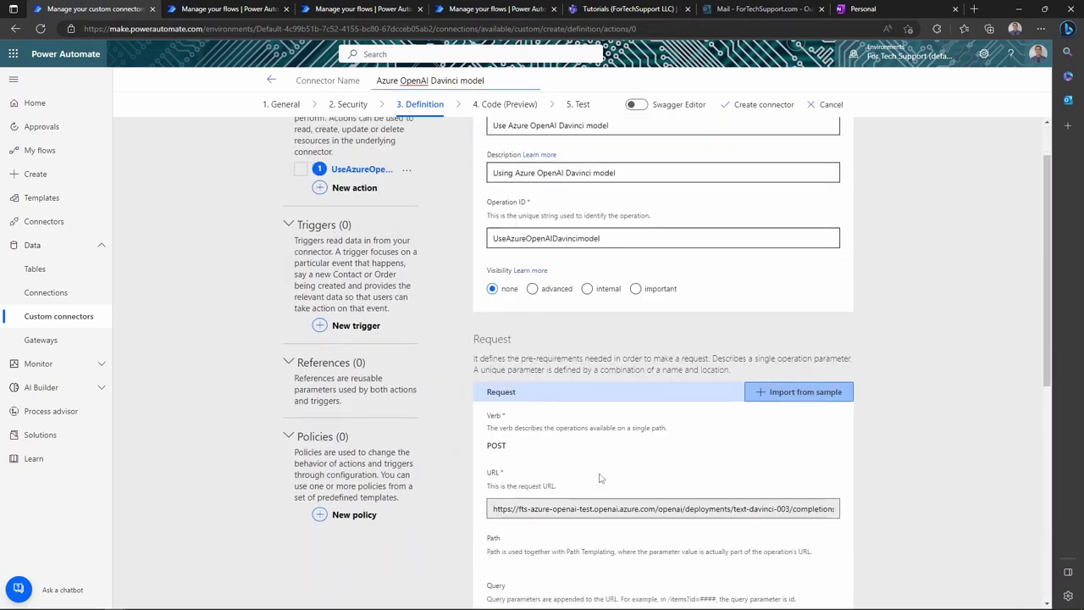
pyautogui.scroll(-2, 545, 423)
pyautogui.scroll(-1, 545, 422)
# Make the Content-Type header required with default value application/json.
pyautogui.click(547, 321)
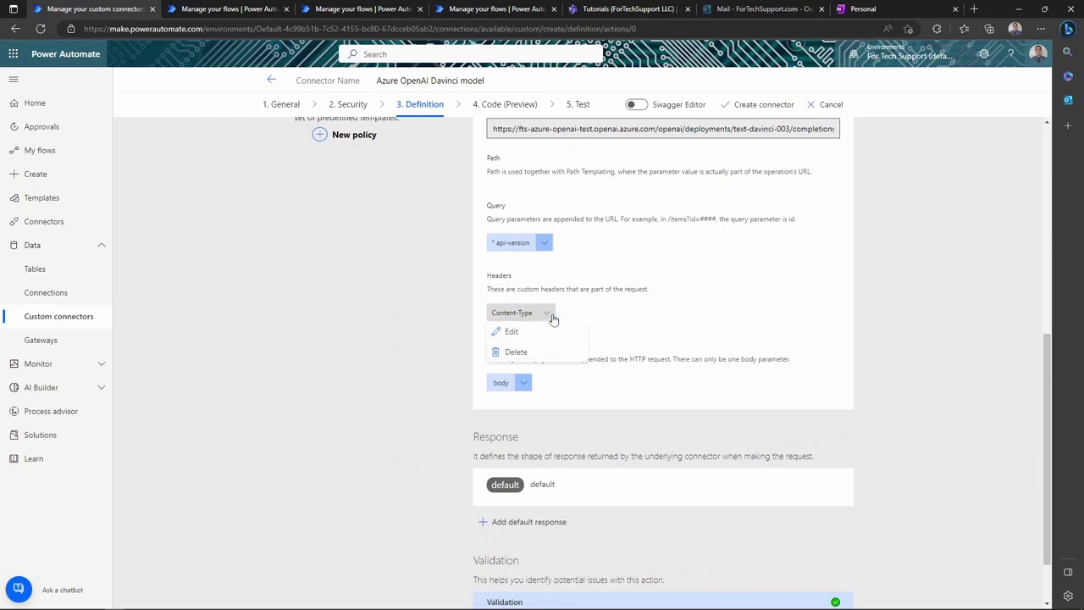
pyautogui.click(549, 334)
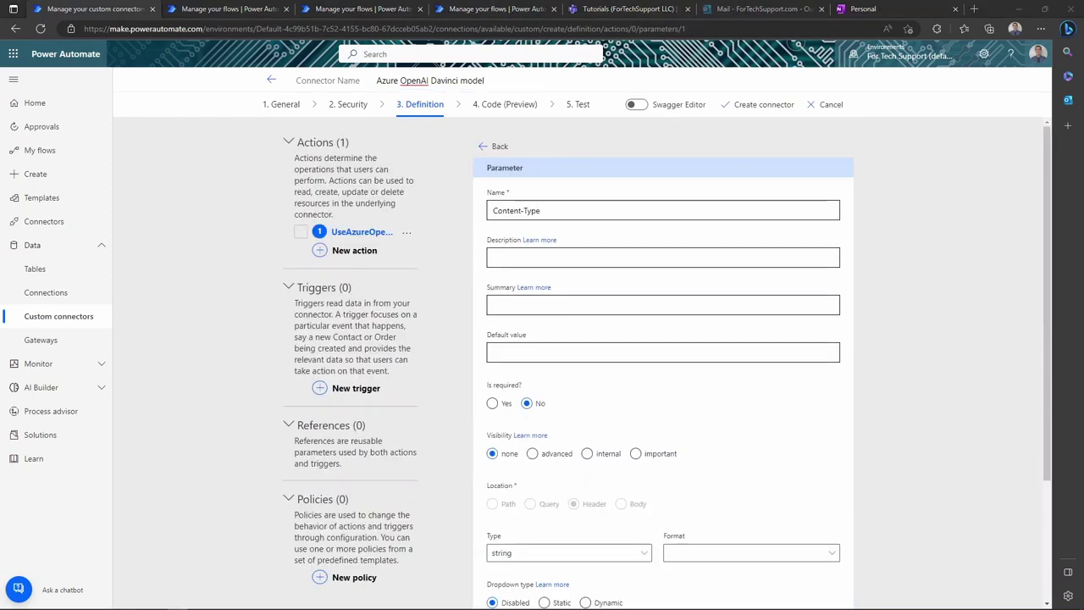
pyautogui.click(577, 351)
pyautogui.write('application/json')
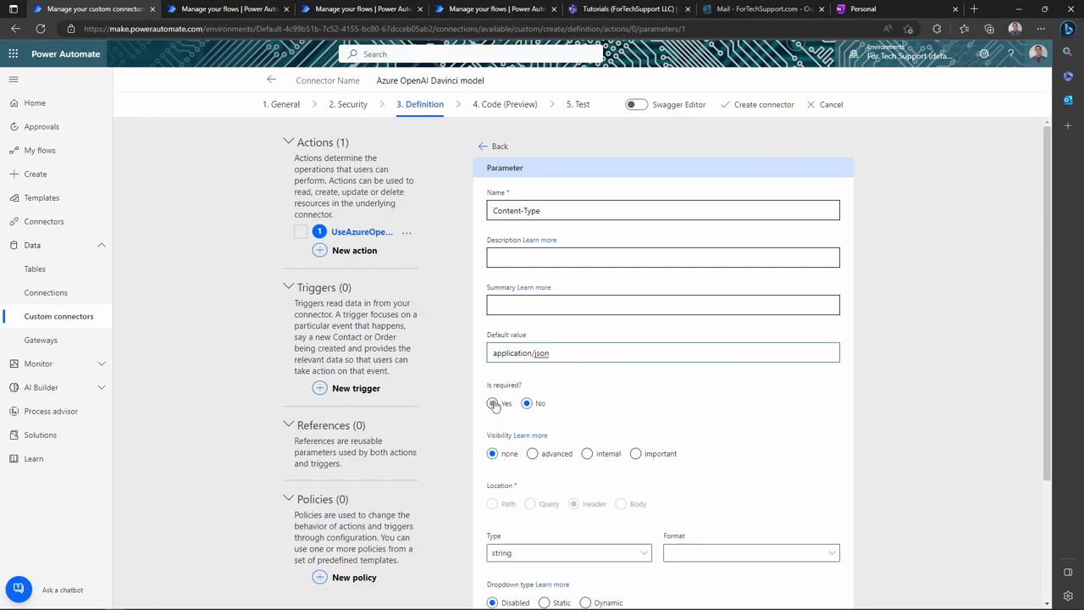
pyautogui.click(496, 405)
pyautogui.click(603, 456)
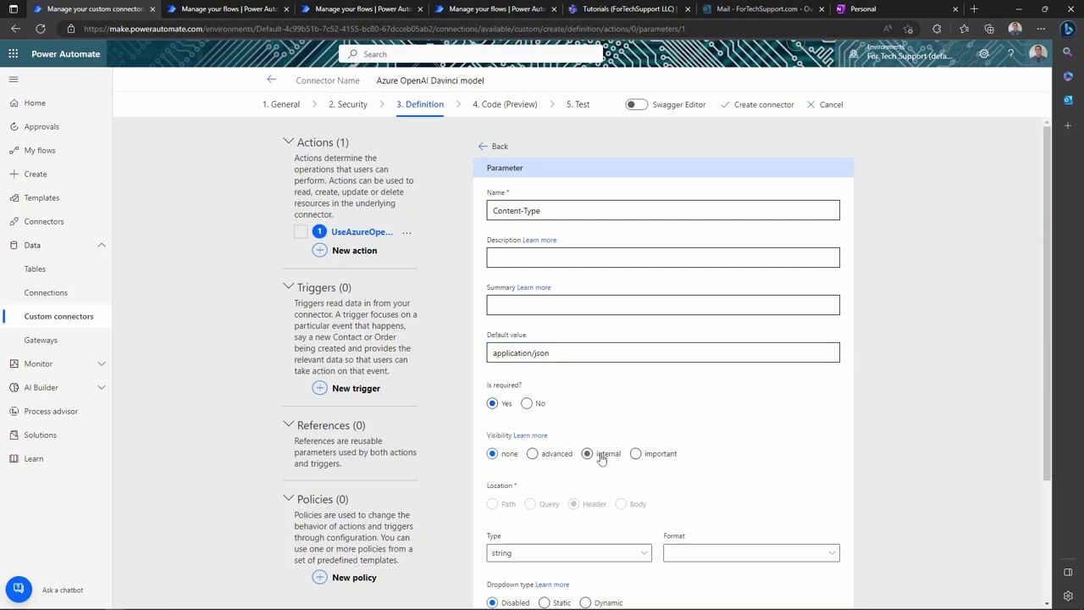
pyautogui.click(495, 146)
# Make the body and its prompt required, title prompt 'Message content' with important visibility, and create the connector.
pyautogui.scroll(-5, 525, 458)
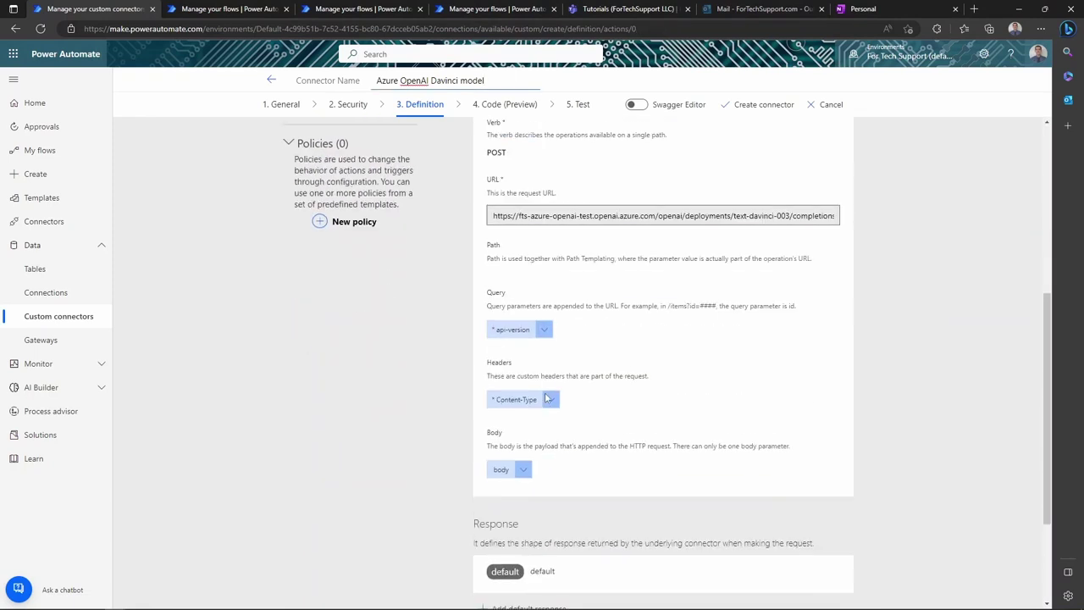
pyautogui.click(525, 459)
pyautogui.click(529, 477)
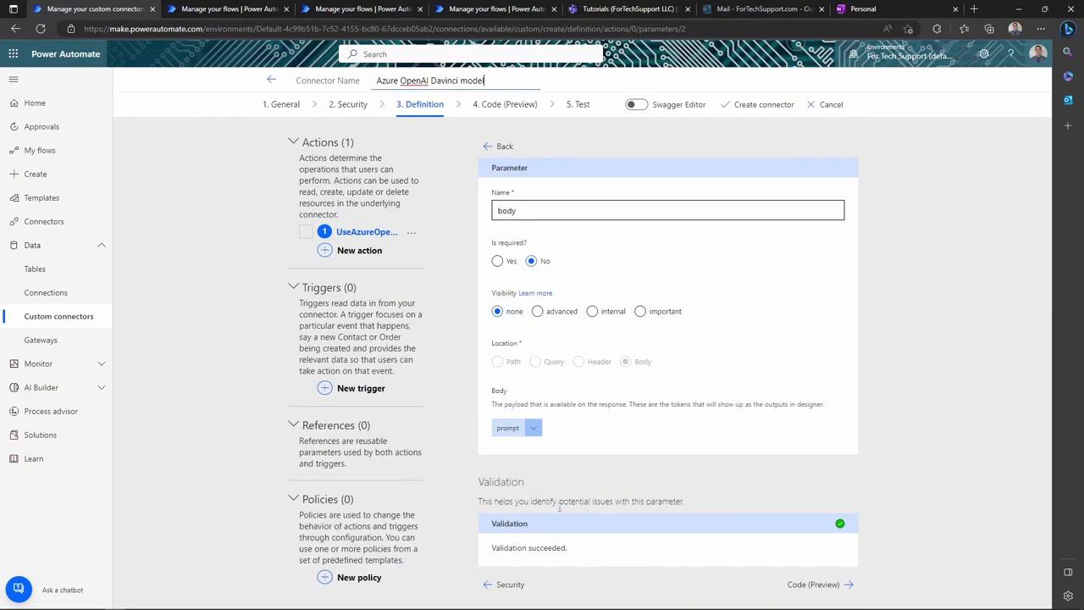
pyautogui.click(498, 262)
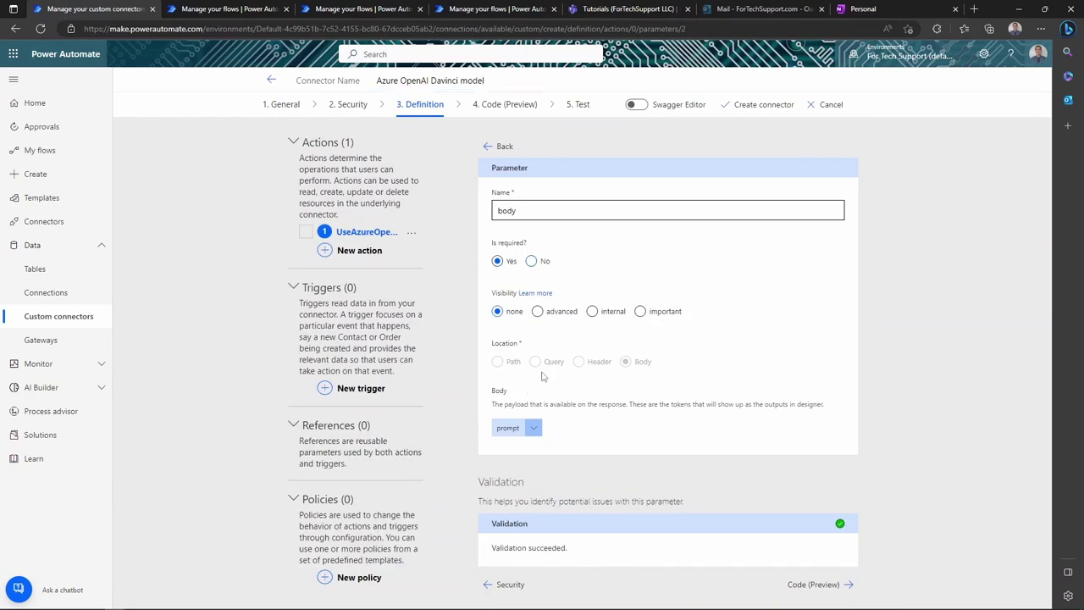
pyautogui.click(534, 427)
pyautogui.click(538, 447)
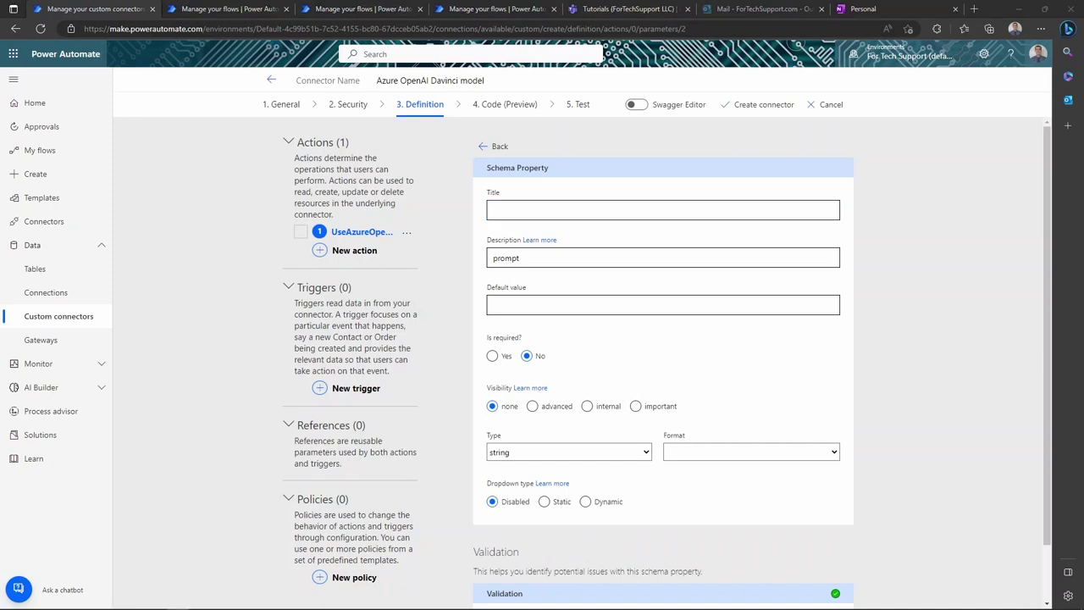
pyautogui.click(521, 210)
pyautogui.write('Message content')
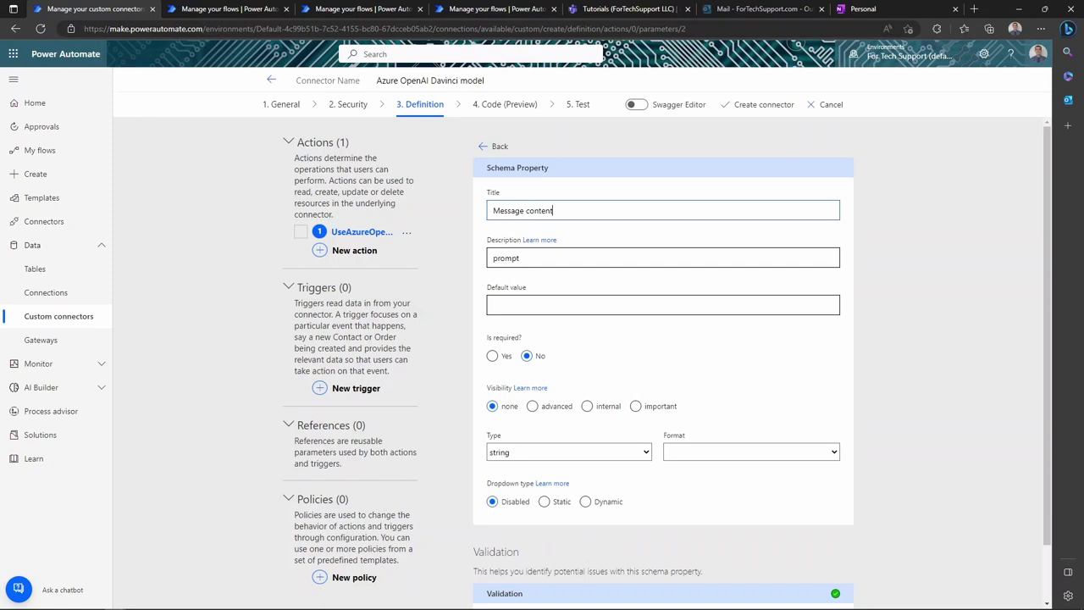
pyautogui.click(493, 357)
pyautogui.click(642, 414)
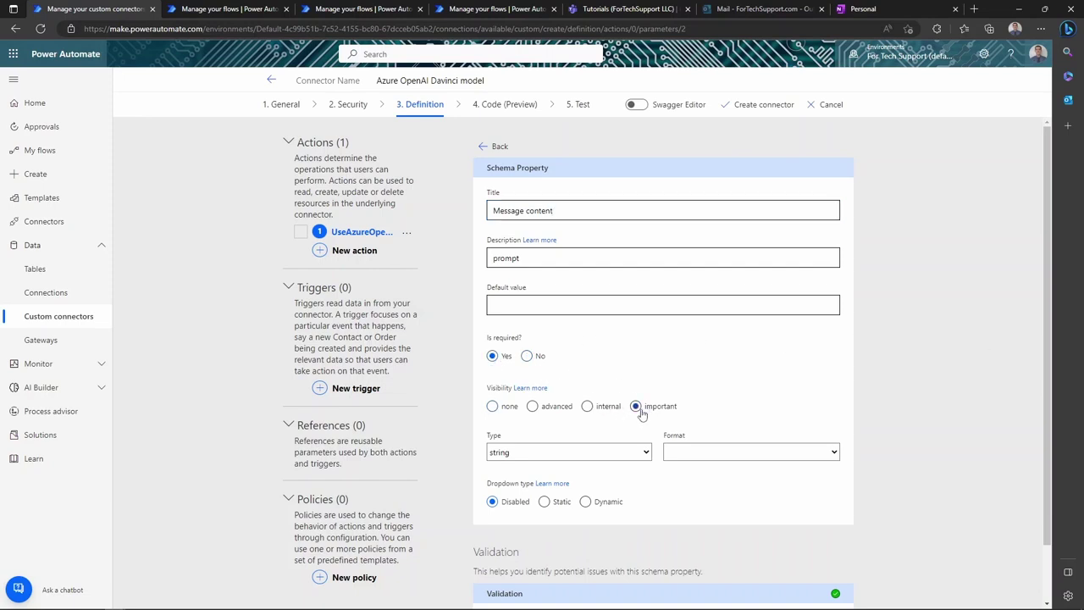
pyautogui.click(485, 148)
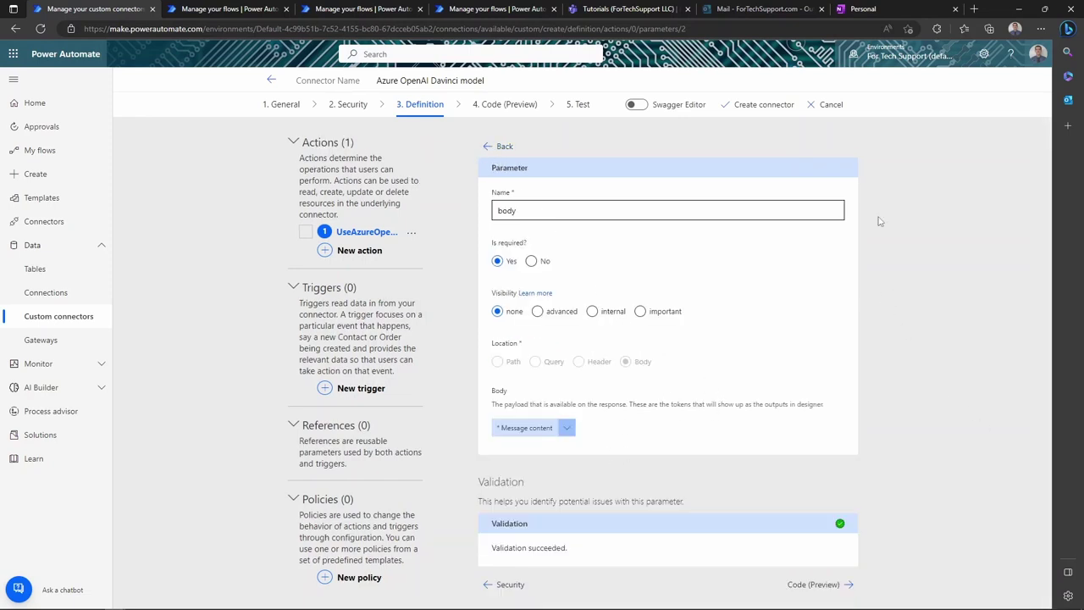
pyautogui.click(760, 107)
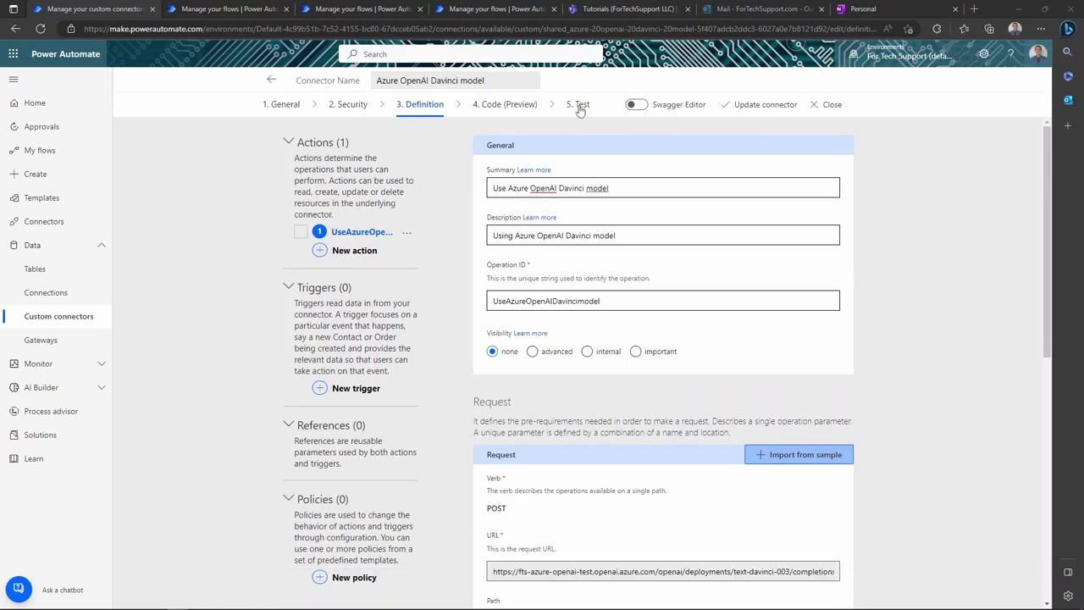
# Create a new connection on the Test step using the API key and refresh the connections.
pyautogui.click(582, 109)
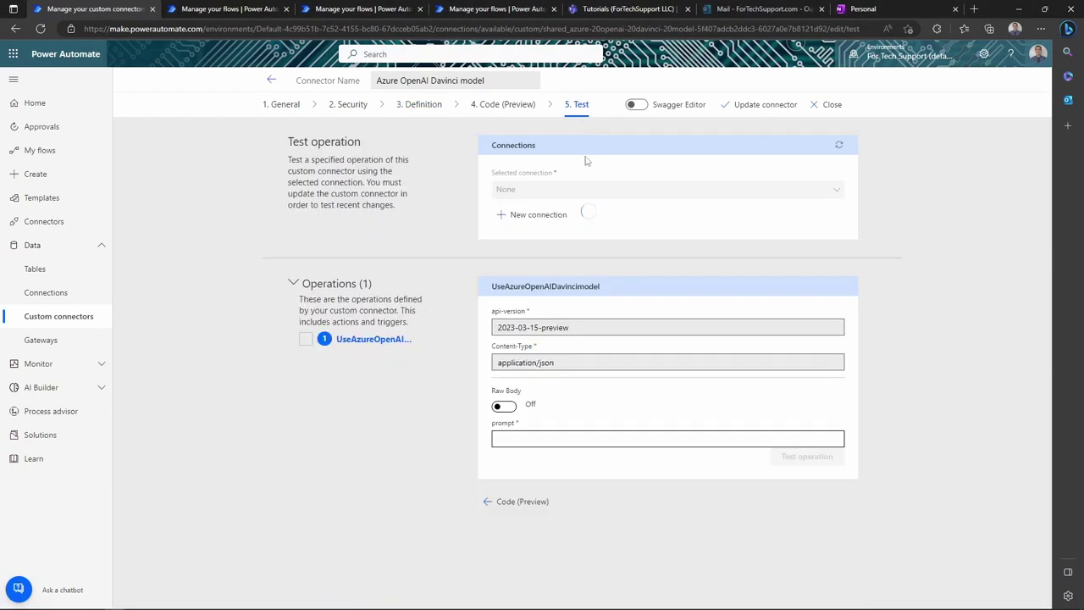
pyautogui.click(532, 217)
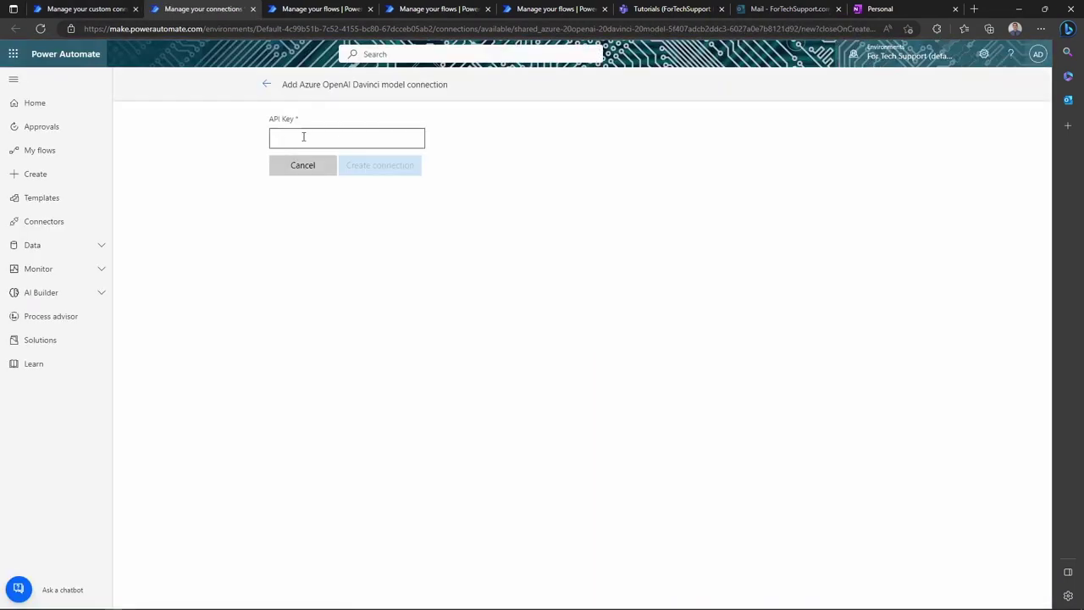
pyautogui.click(338, 136)
pyautogui.hotkey('ctrl', 'v')
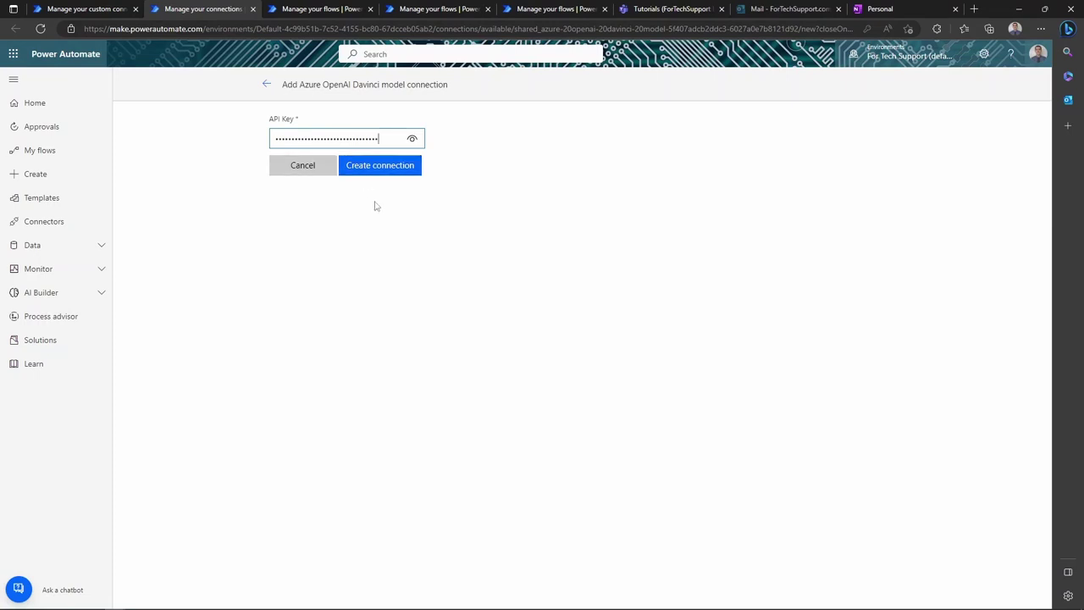
pyautogui.click(398, 178)
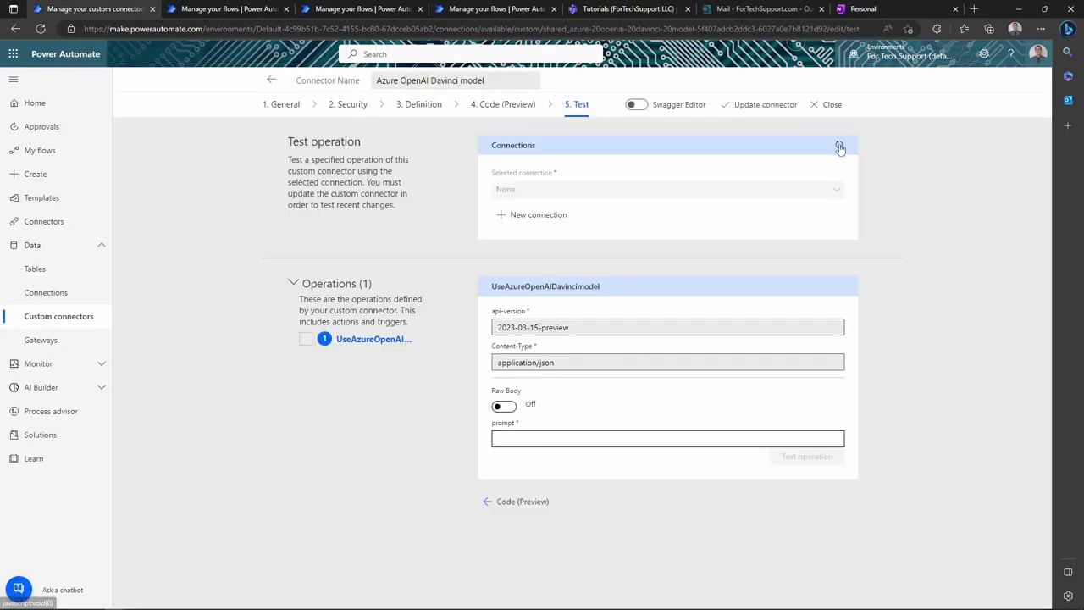
pyautogui.click(840, 145)
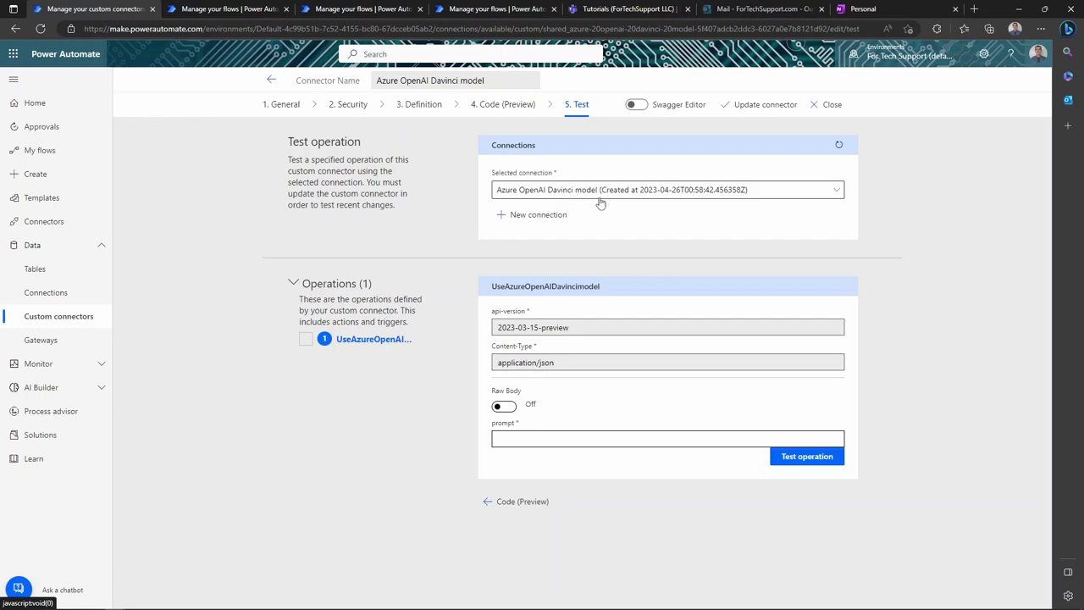
# Run the test operation with the prompt 'What is the capital of California?'.
pyautogui.click(571, 442)
pyautogui.write('W')
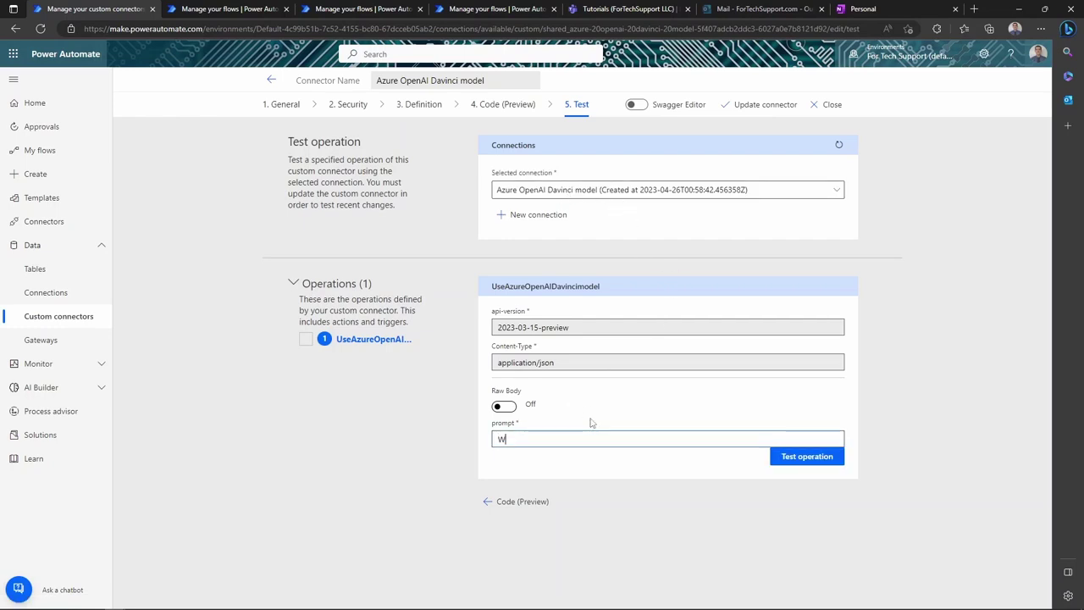
pyautogui.write('hat is the c')
pyautogui.write('apital of')
pyautogui.click(805, 462)
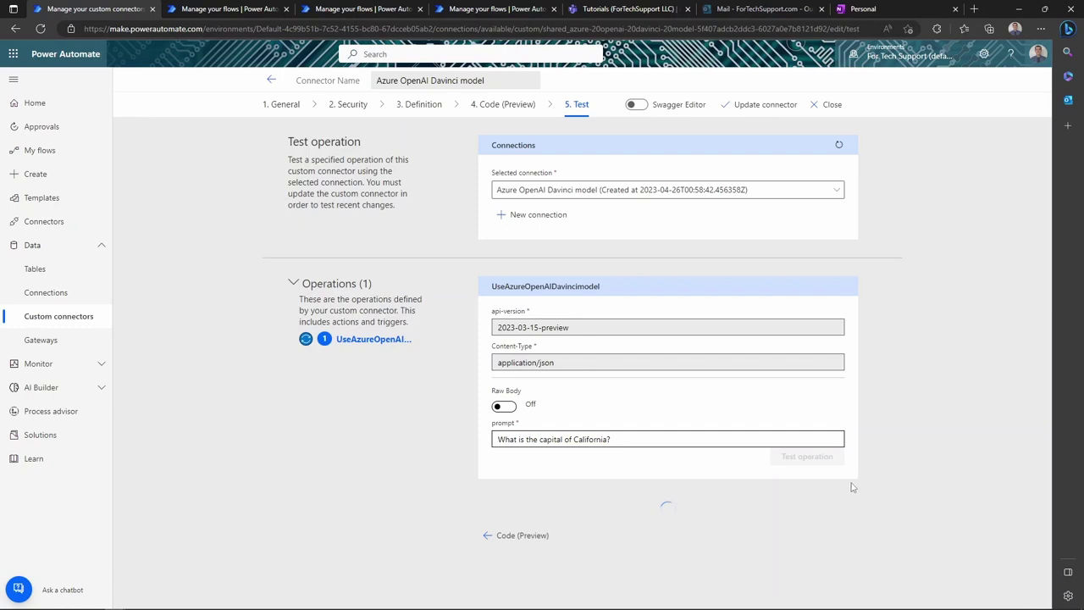
pyautogui.scroll(-3, 813, 476)
pyautogui.scroll(-1, 635, 440)
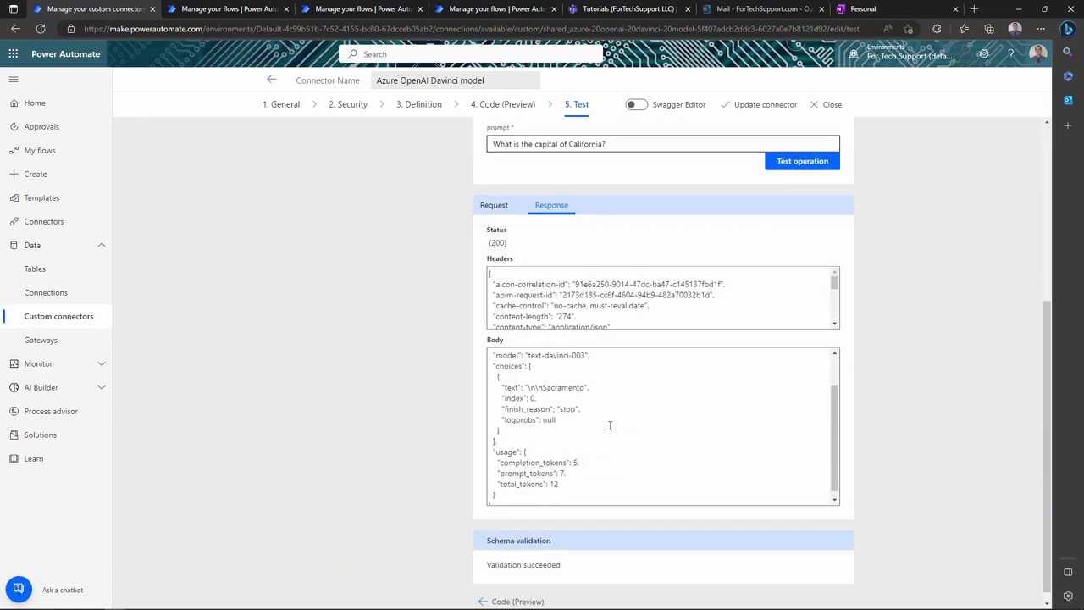
pyautogui.scroll(1, 610, 425)
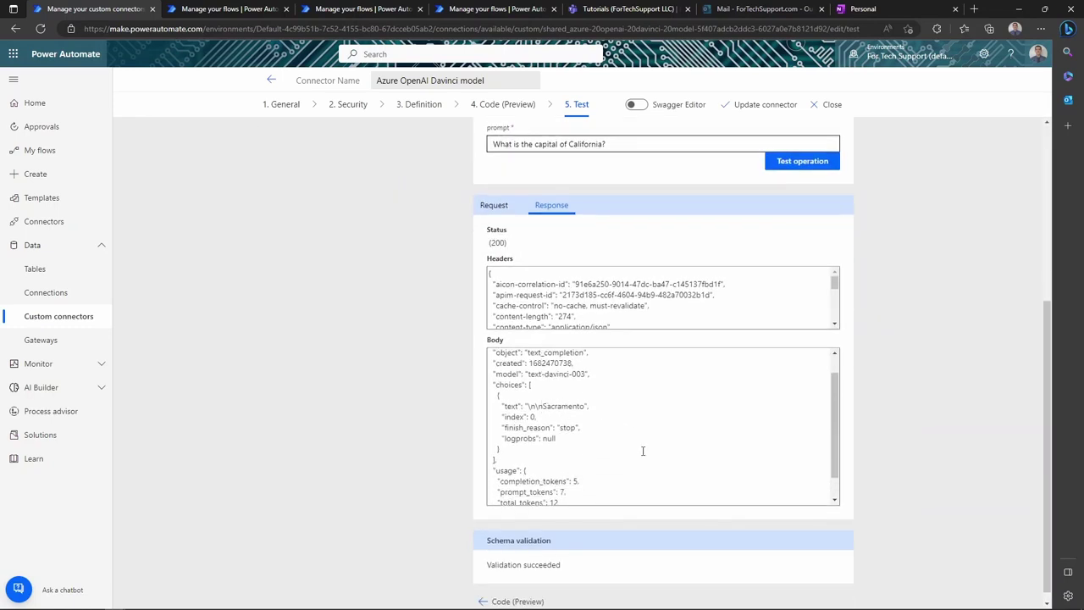
# Copy the full JSON response body returned by the test.
pyautogui.click(643, 451)
pyautogui.hotkey('ctrl', 'a')
pyautogui.rightClick(518, 432)
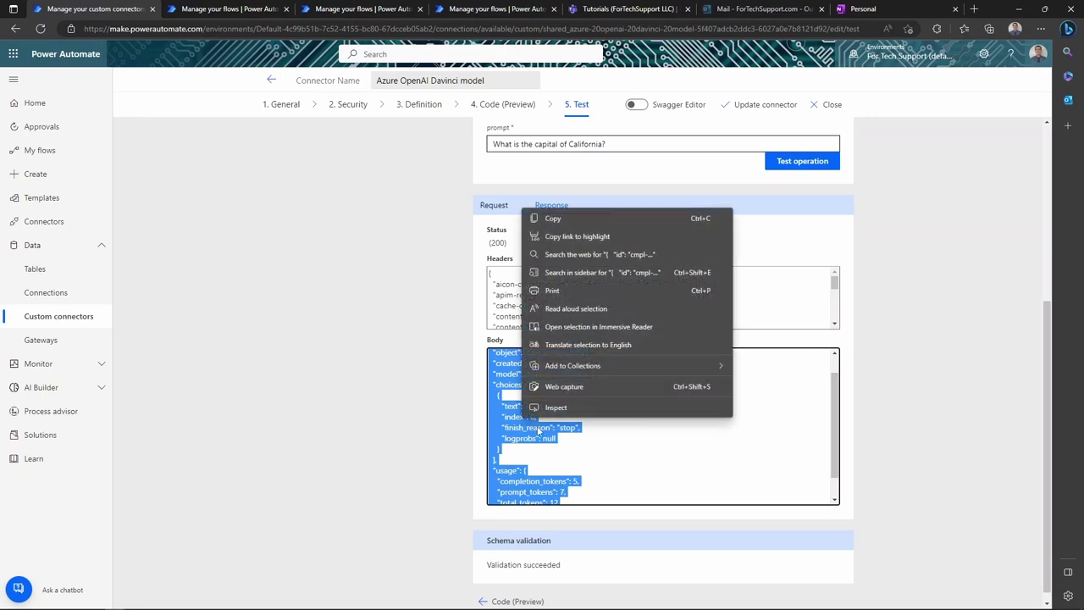
pyautogui.click(578, 217)
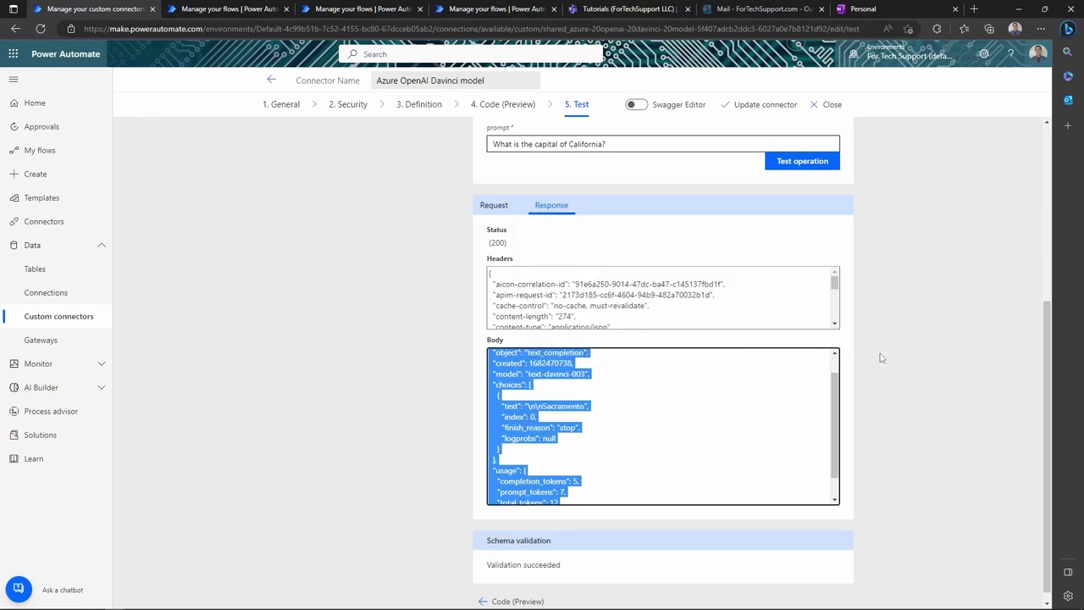
pyautogui.click(925, 365)
pyautogui.scroll(3, 918, 364)
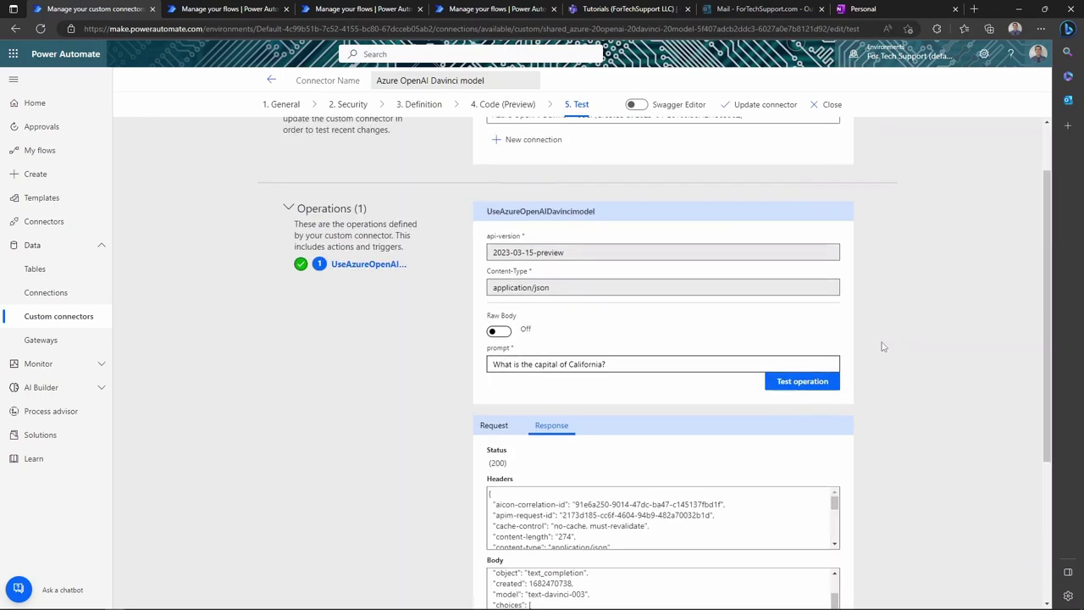
# Import the copied test response as the default response schema and update the connector.
pyautogui.click(424, 104)
pyautogui.scroll(-2, 508, 271)
pyautogui.scroll(-8, 537, 330)
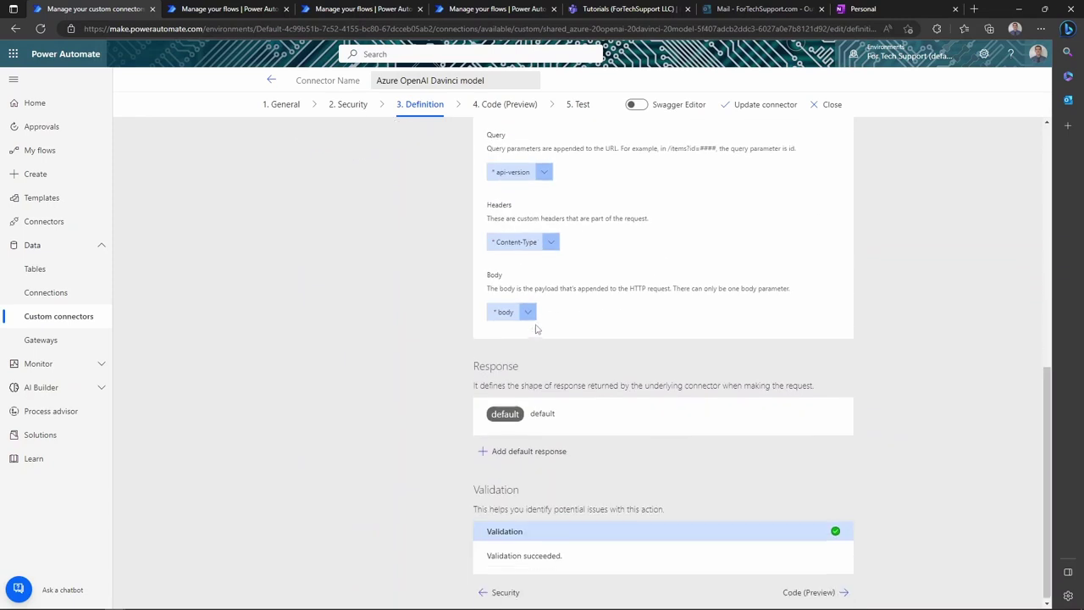
pyautogui.click(506, 412)
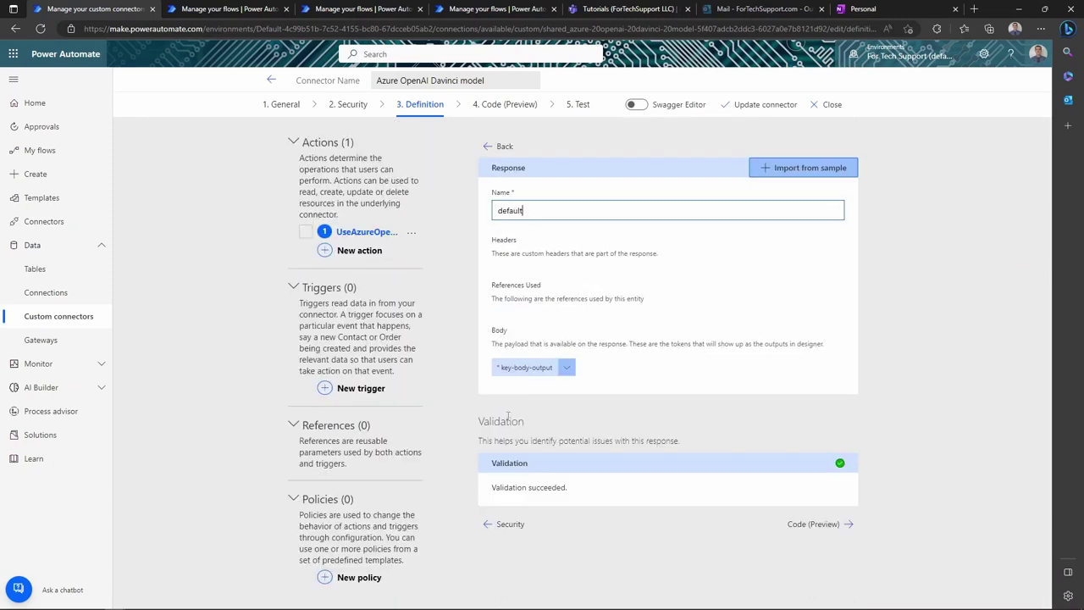
pyautogui.click(818, 169)
pyautogui.click(870, 278)
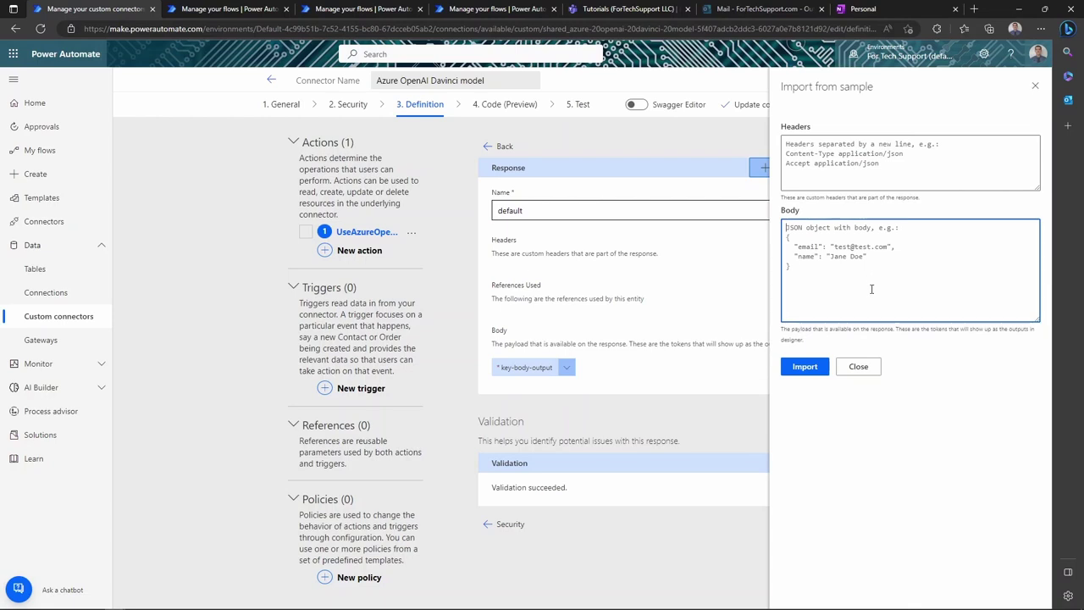
pyautogui.hotkey('ctrl', 'v')
pyautogui.click(812, 368)
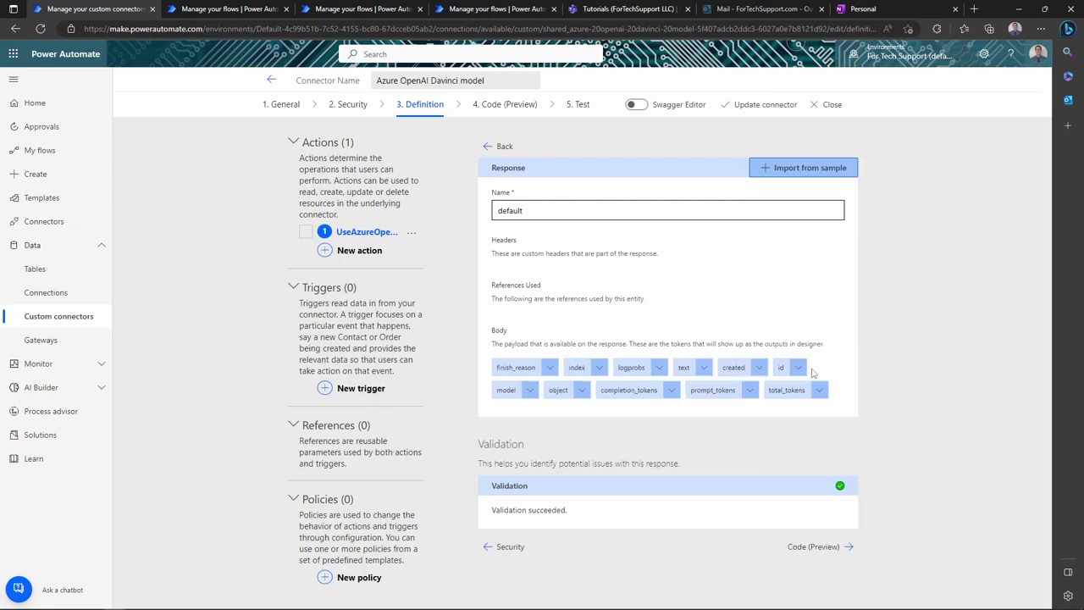
pyautogui.click(765, 108)
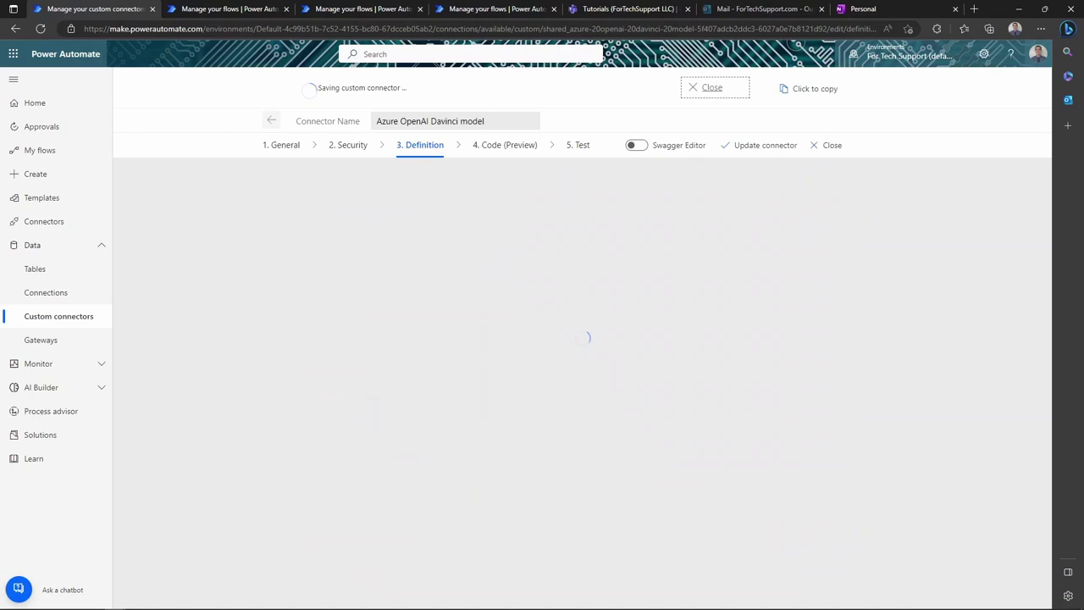
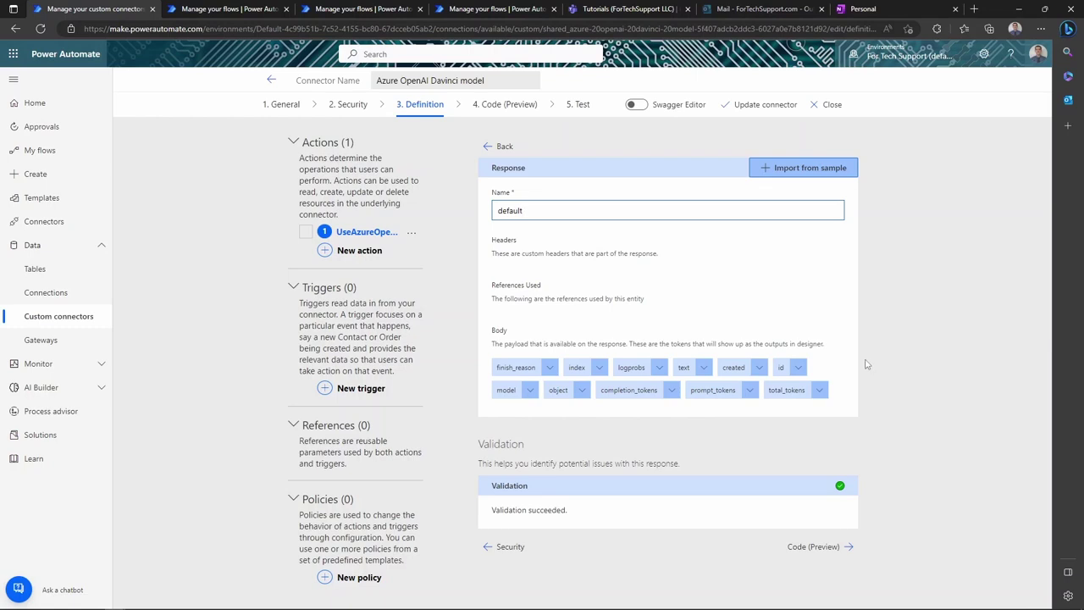
# Create a blank custom connector named 'Azure OpenAI ChatGPT model'.
pyautogui.click(55, 320)
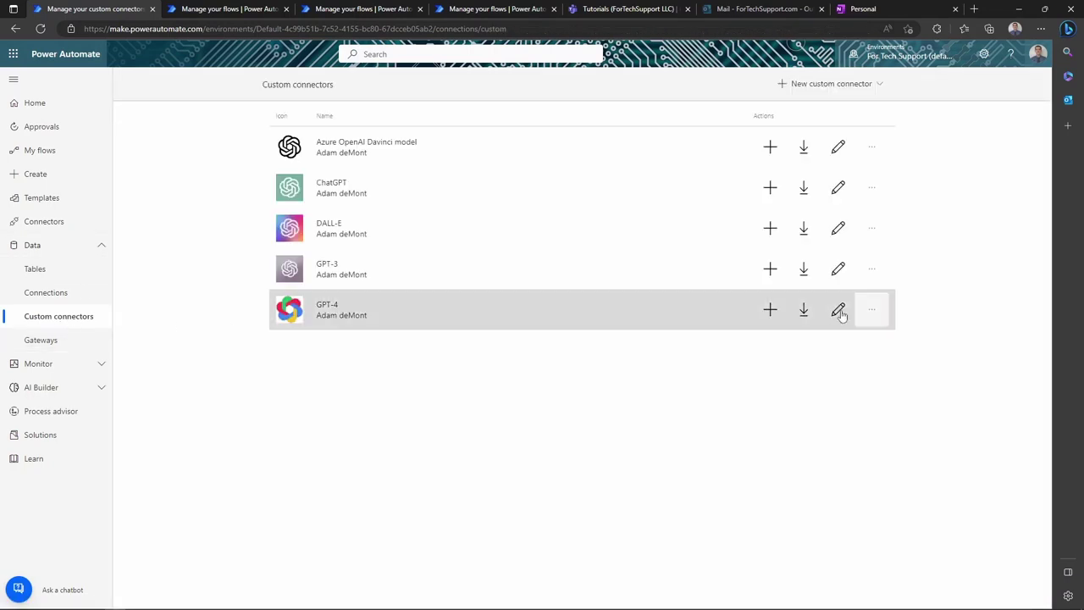
pyautogui.click(816, 85)
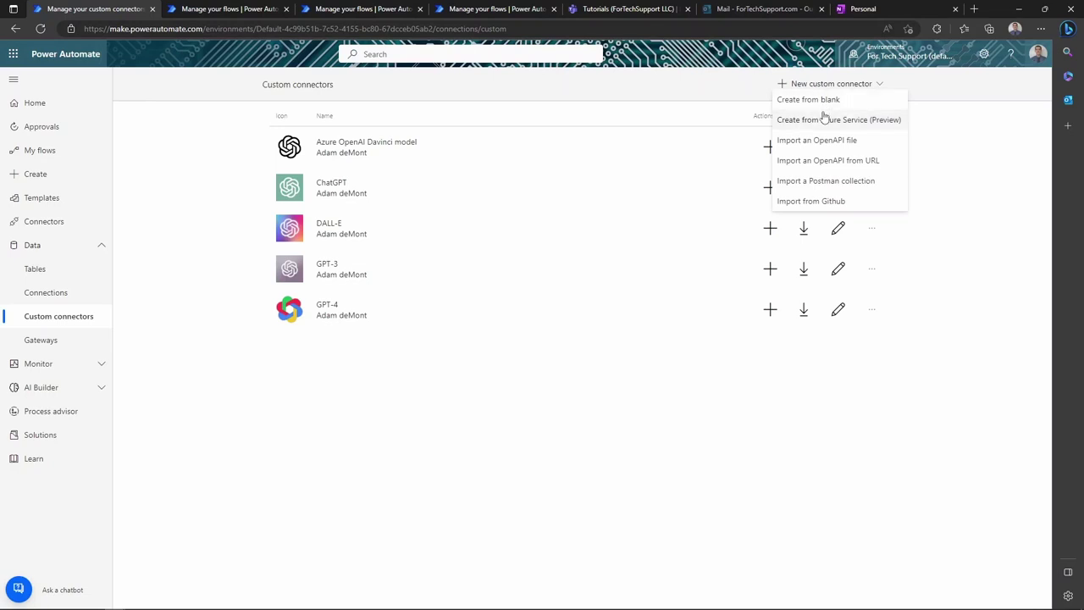
pyautogui.click(825, 101)
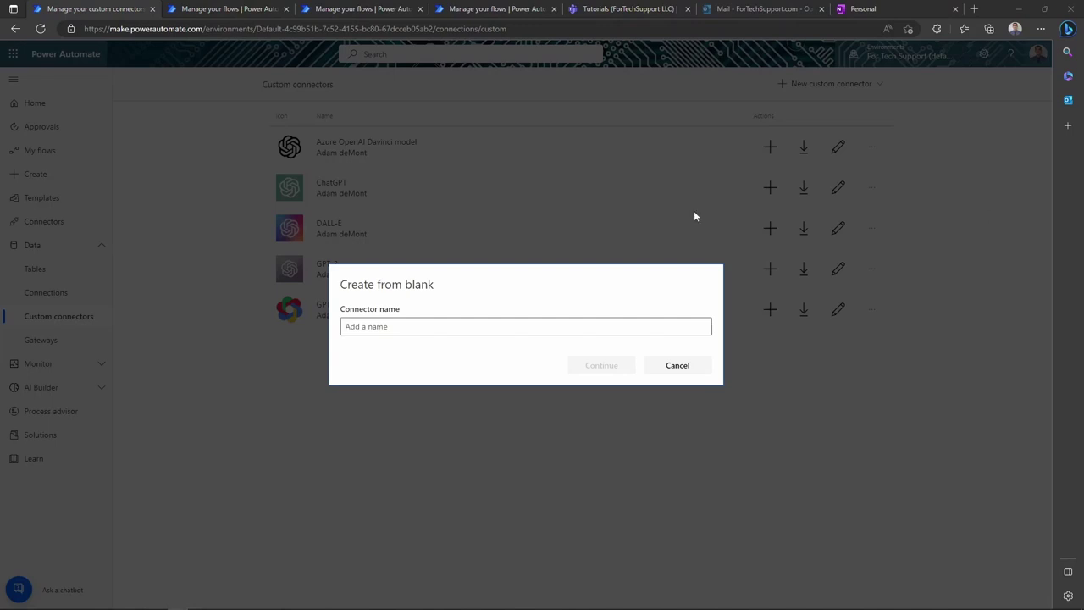
pyautogui.click(438, 327)
pyautogui.write('Azure OpenAI ChatGPT model')
pyautogui.click(610, 365)
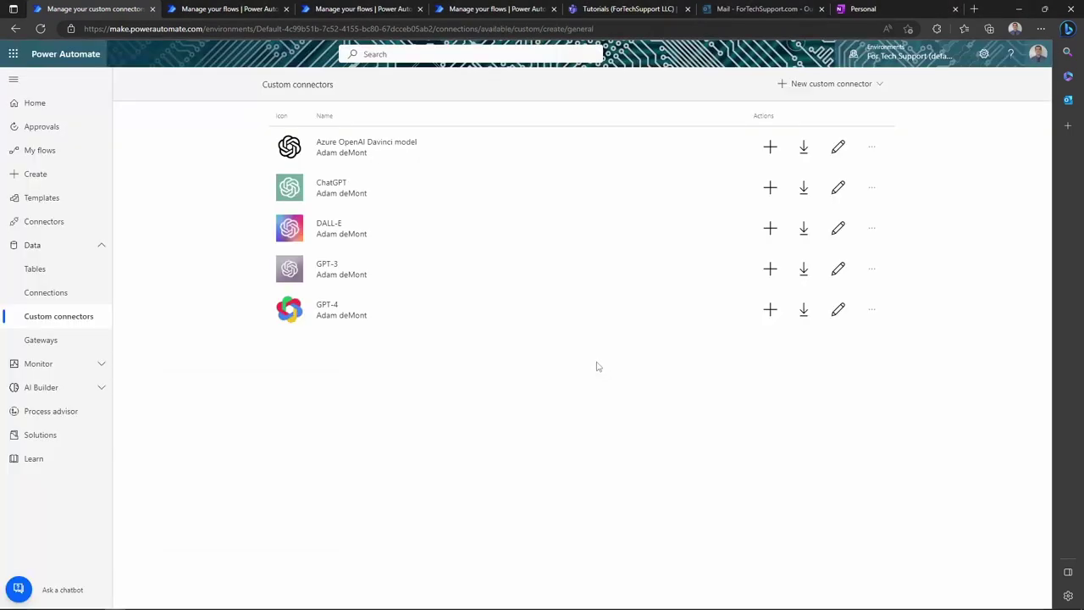
# Upload the OpenAI logo image from Downloads as the connector icon.
pyautogui.click(524, 227)
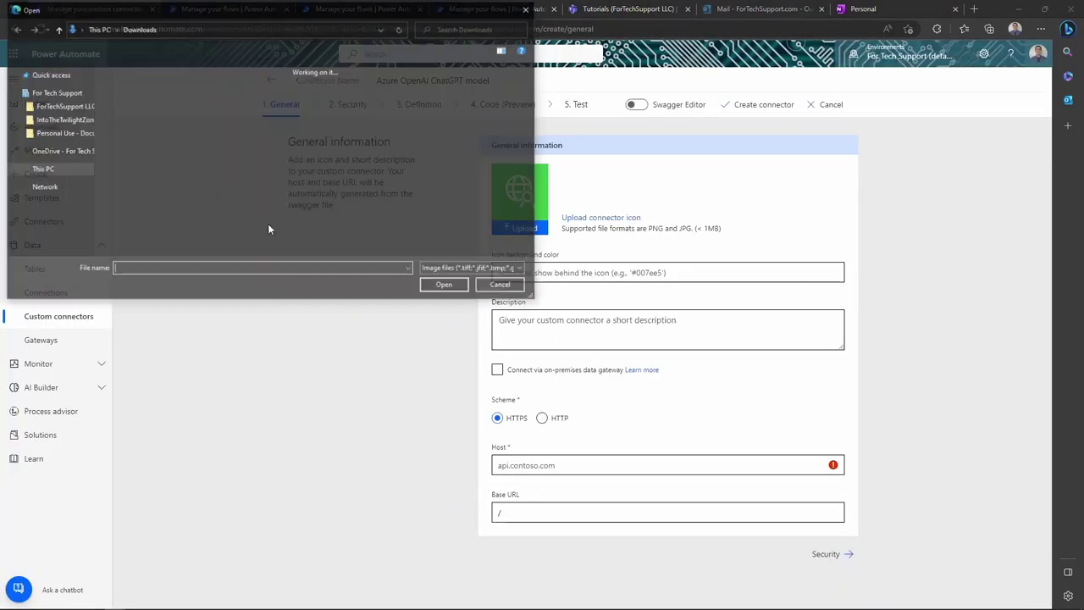
pyautogui.click(130, 107)
pyautogui.click(444, 284)
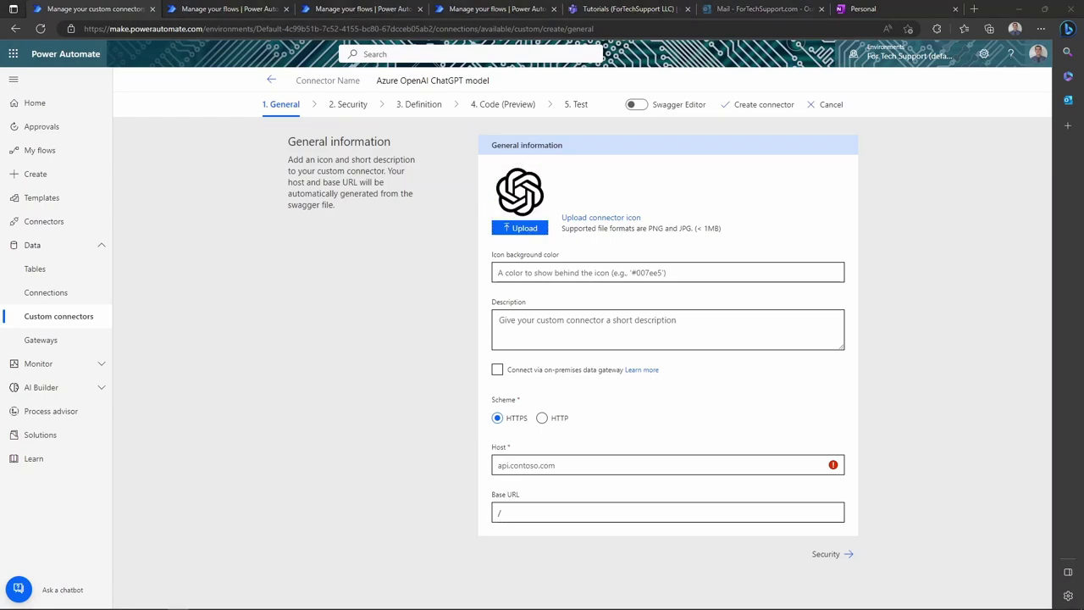
# Set the connector host to fts-azure-openai-test.openai.azure.com.
pyautogui.click(584, 465)
pyautogui.write('fts-azure-openai-test.openai.azure.com')
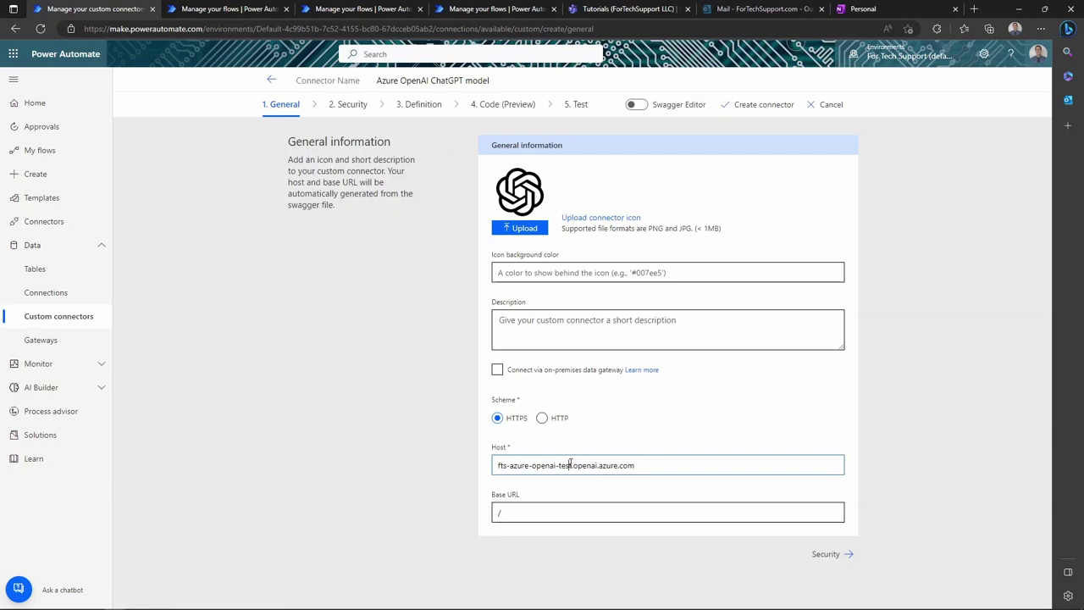
pyautogui.moveTo(570, 465); pyautogui.dragTo(528, 465)
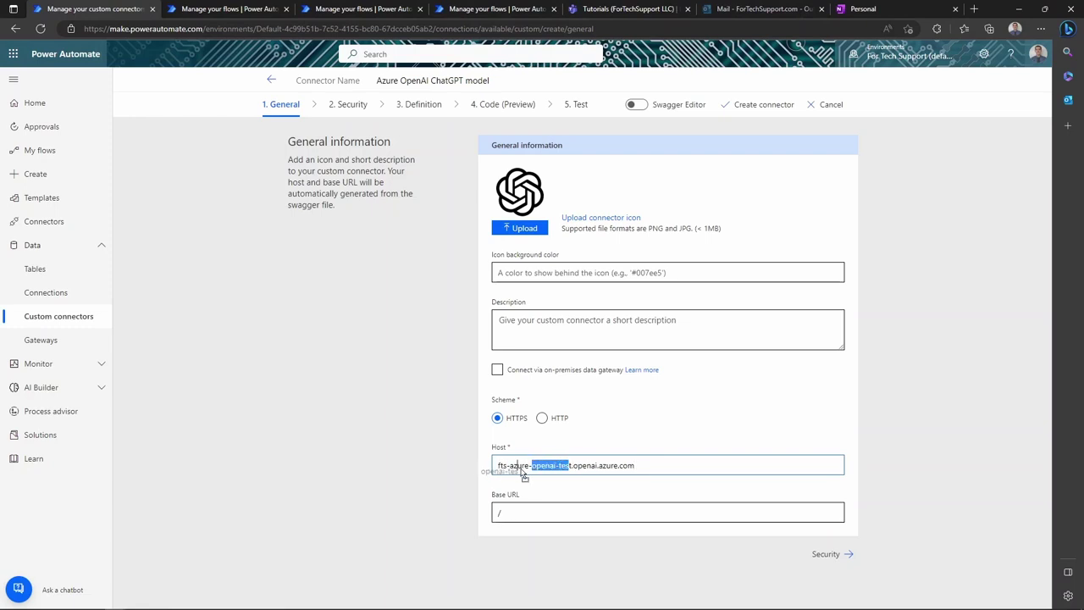
pyautogui.doubleClick(573, 466)
pyautogui.click(573, 466)
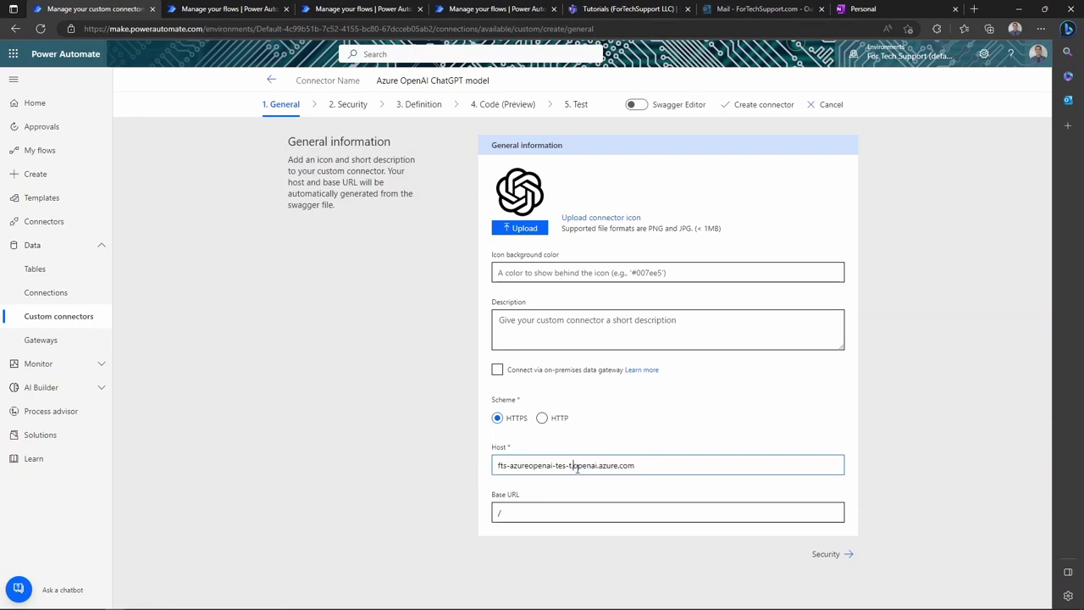
pyautogui.hotkey('ctrl', 'z')
pyautogui.moveTo(572, 465); pyautogui.dragTo(495, 465)
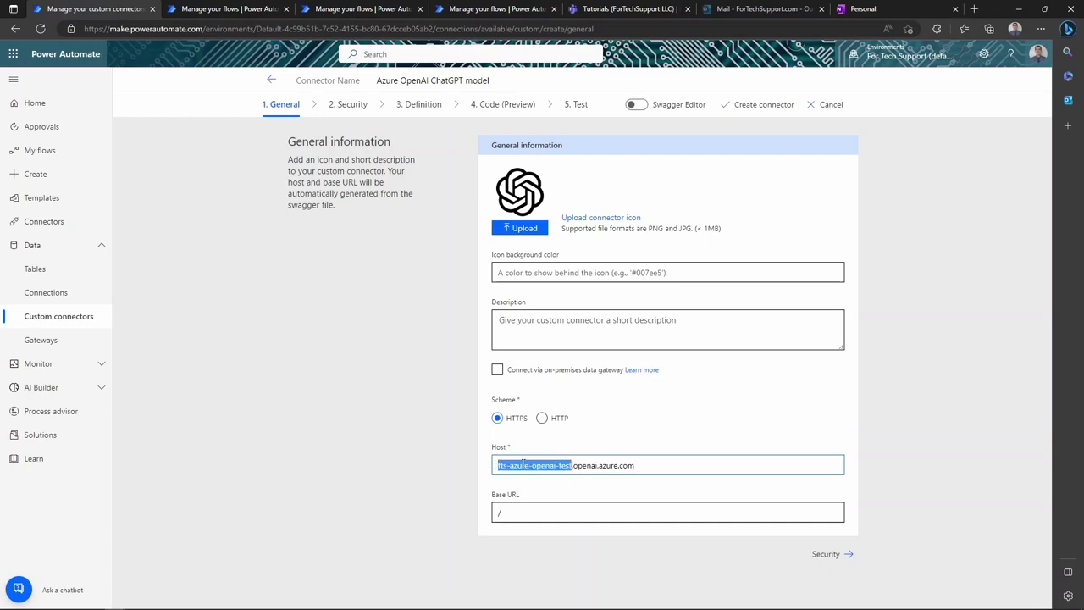
# Use API Key authentication, labelled 'API Key', with parameter name api-key in the header.
pyautogui.click(830, 554)
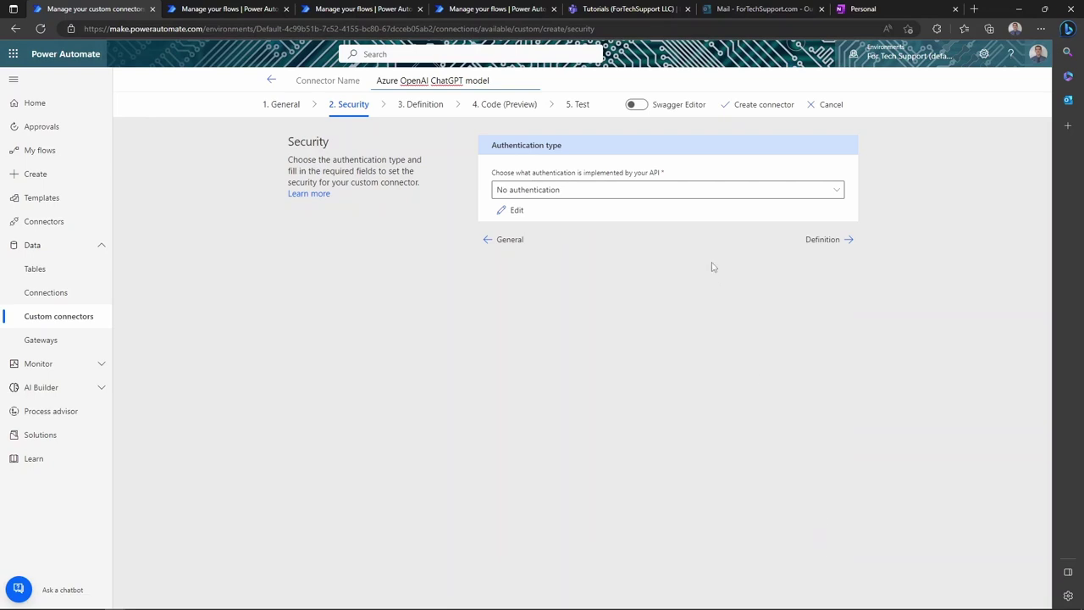
pyautogui.click(680, 190)
pyautogui.click(629, 254)
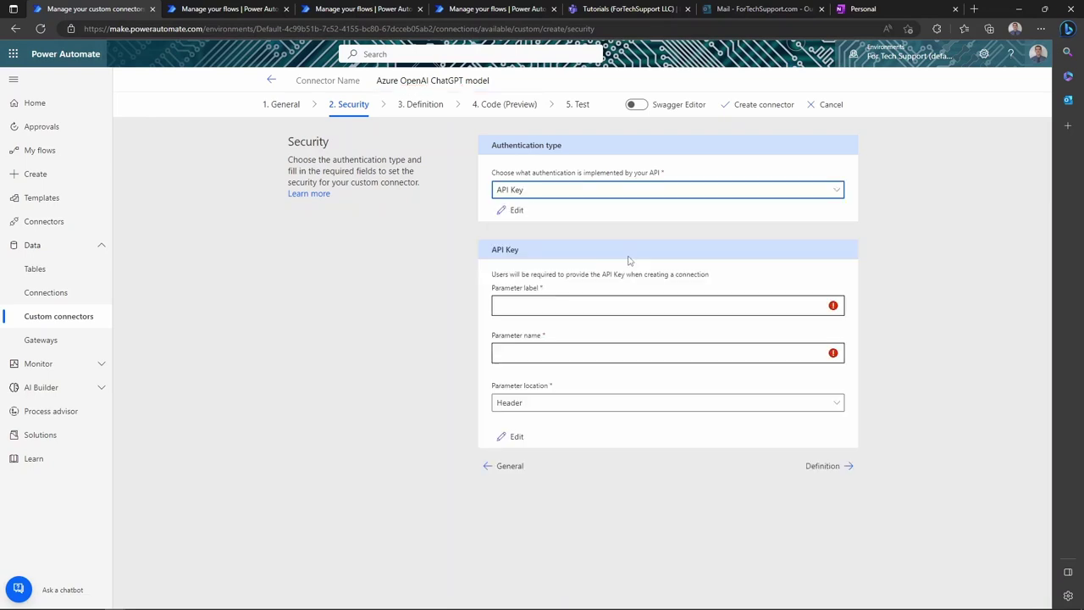
pyautogui.click(581, 299)
pyautogui.write('API')
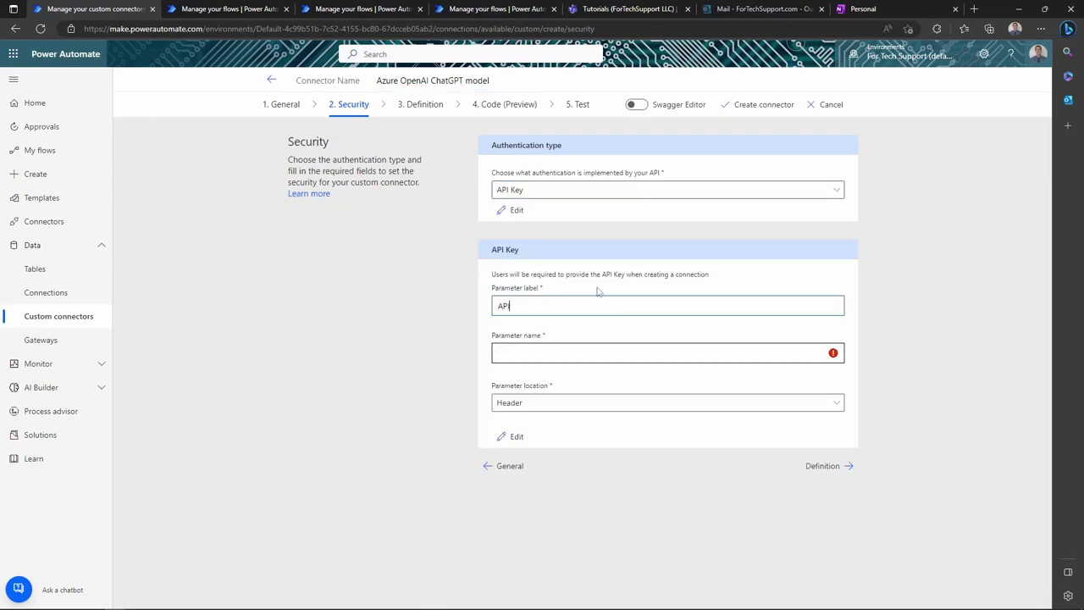
pyautogui.write(' Key')
pyautogui.press('Tab')
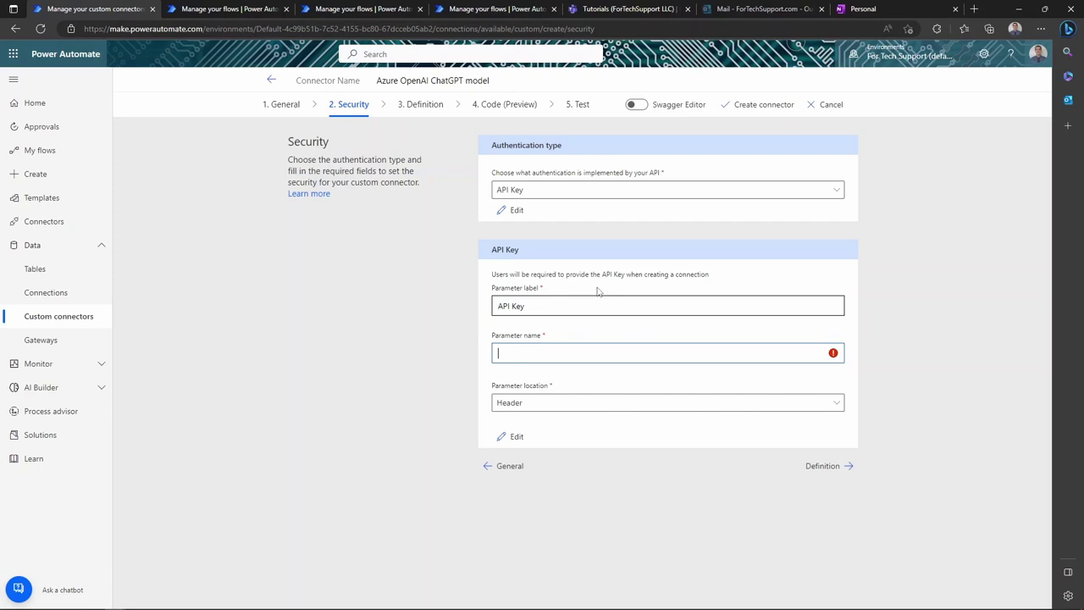
pyautogui.write('api-k')
pyautogui.write('ey')
pyautogui.click(823, 467)
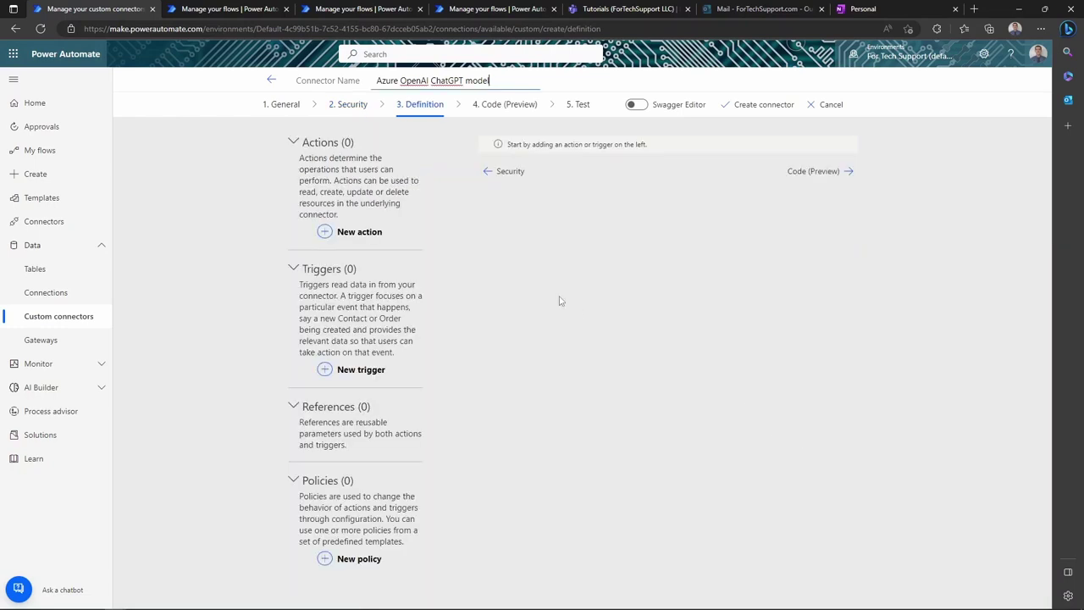
# Add an action 'Use Azure OpenAI ChatGPT model' with operation ID UseAzureOpenAIChatGPTmodel and a matching description.
pyautogui.click(359, 232)
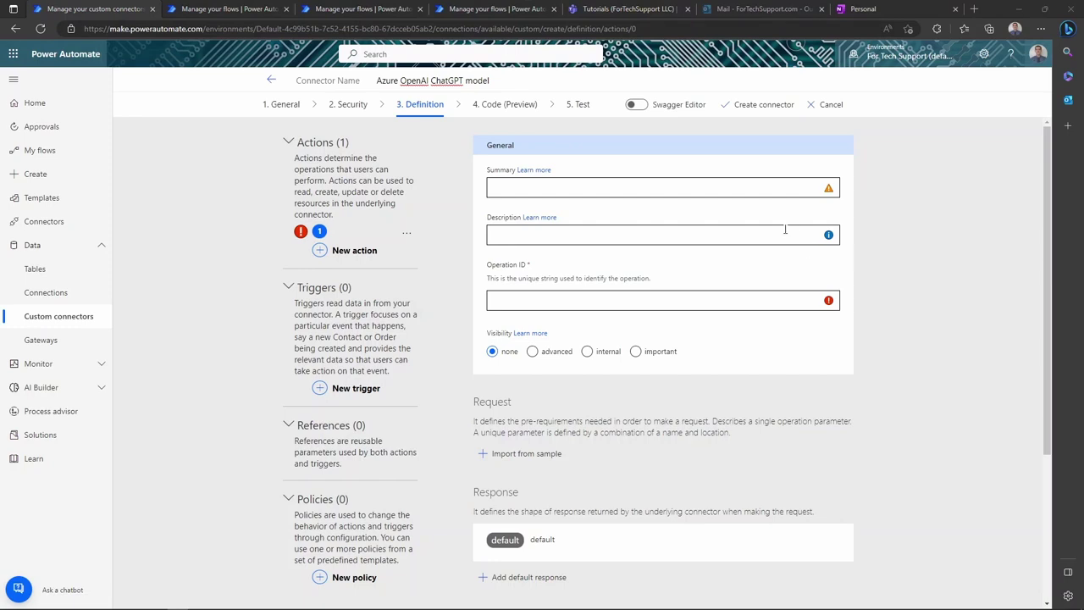
pyautogui.click(674, 189)
pyautogui.click(692, 207)
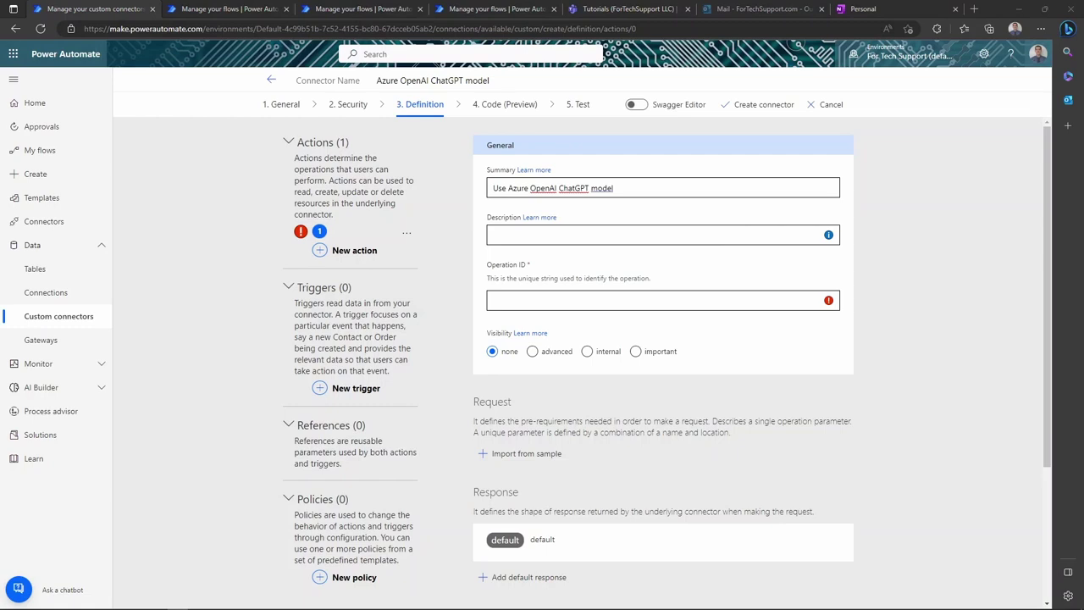
pyautogui.click(686, 236)
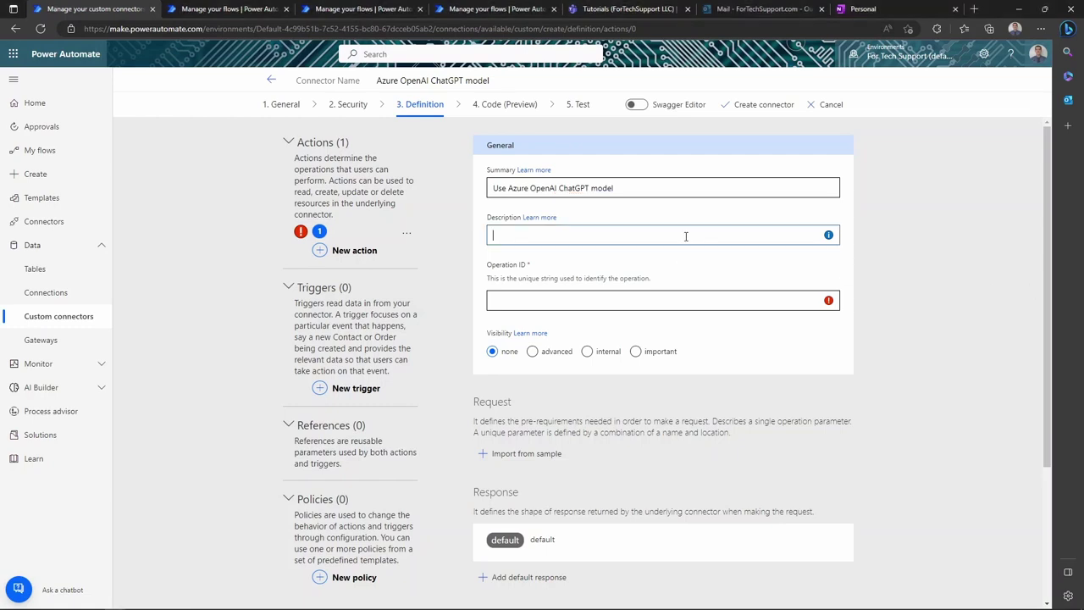
pyautogui.write('Using Azure OpenAI ChatGPT model')
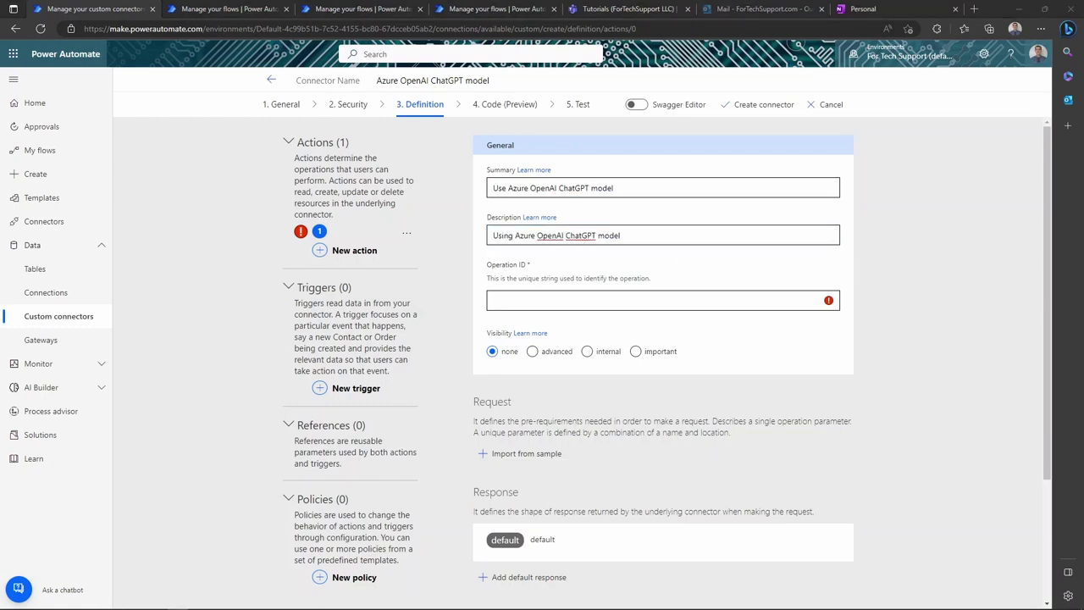
pyautogui.click(595, 300)
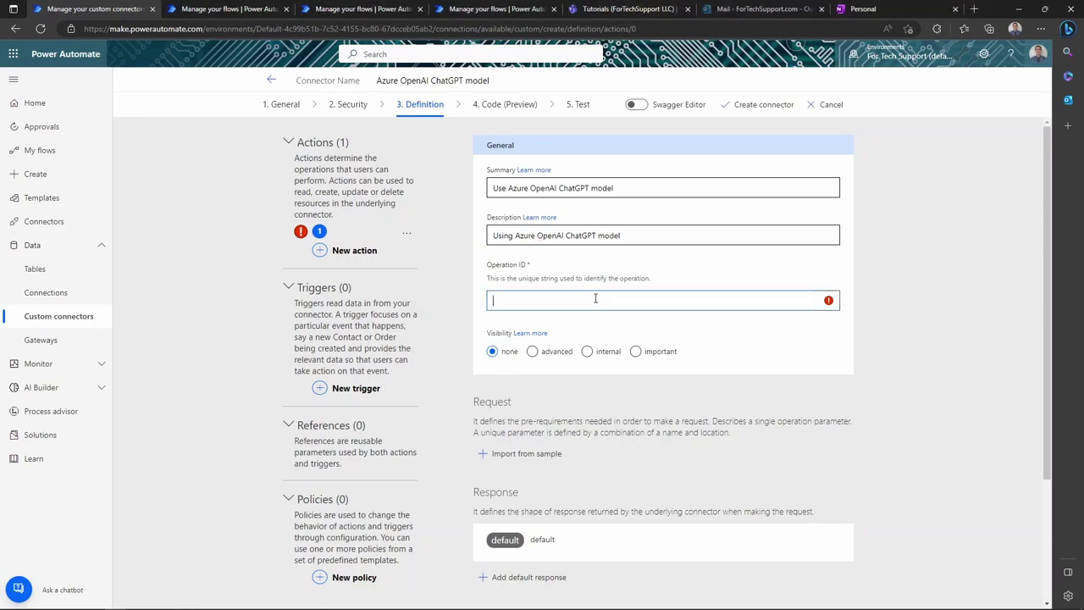
pyautogui.write('UseAzureOpenAIChatGPTmodel')
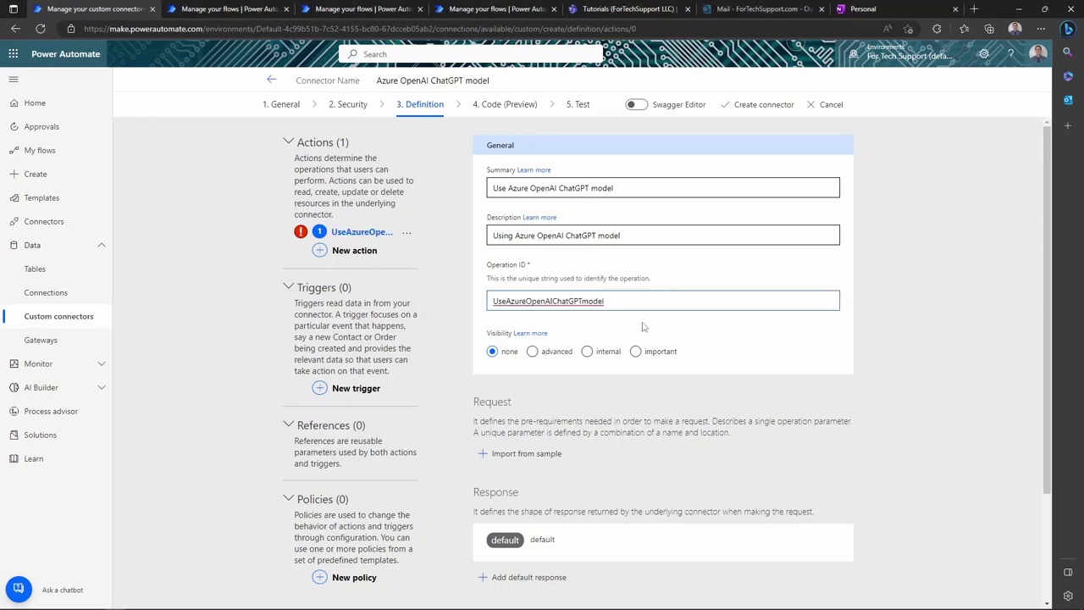
pyautogui.scroll(-1, 695, 385)
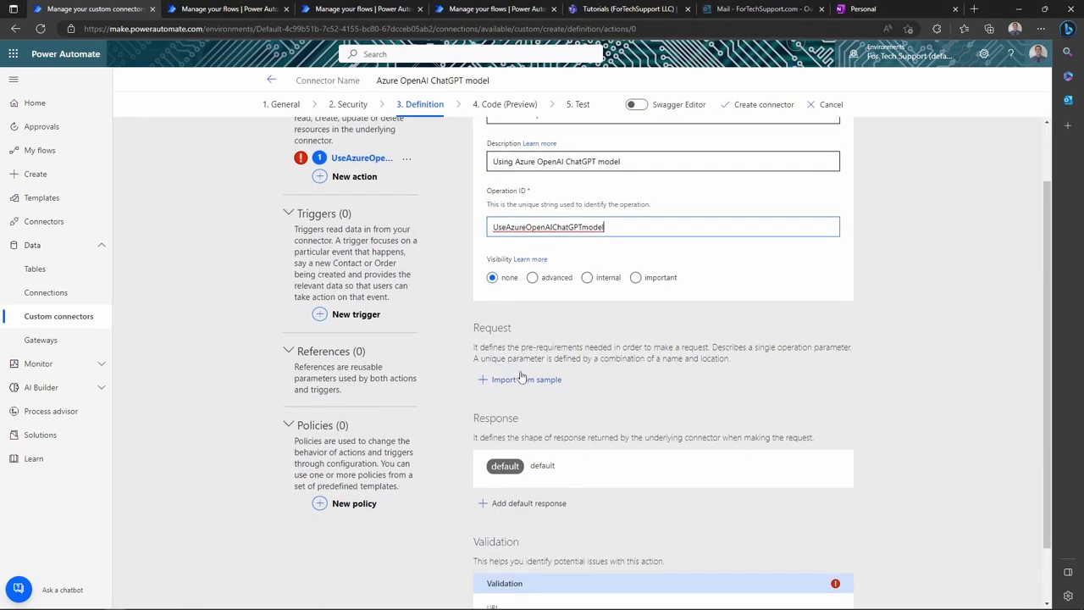
# Start a sample request with verb POST and the gpt-35-turbo chat completions URL.
pyautogui.click(525, 380)
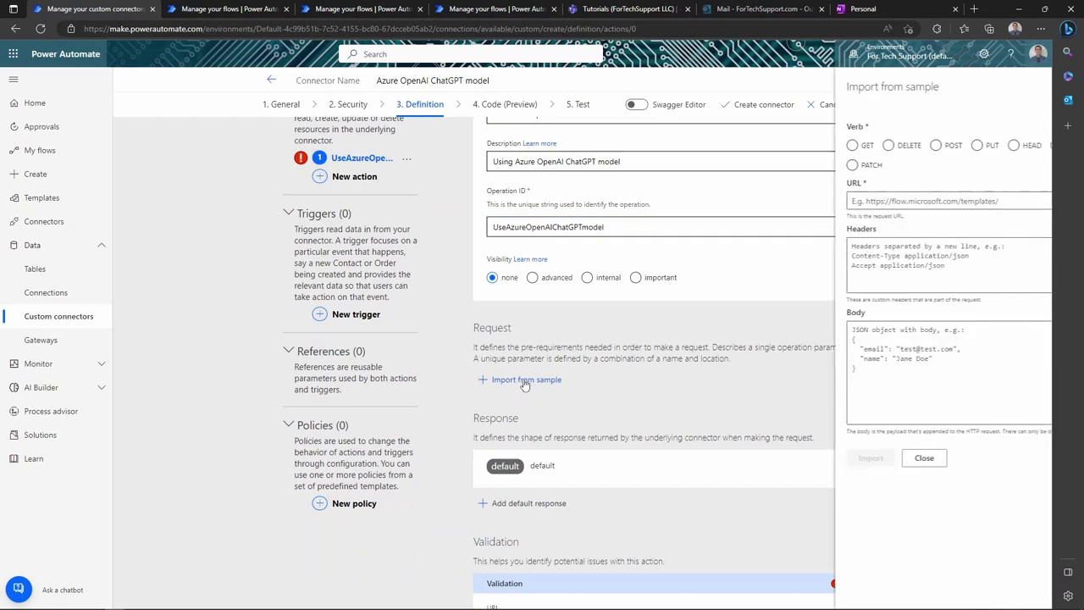
pyautogui.click(880, 146)
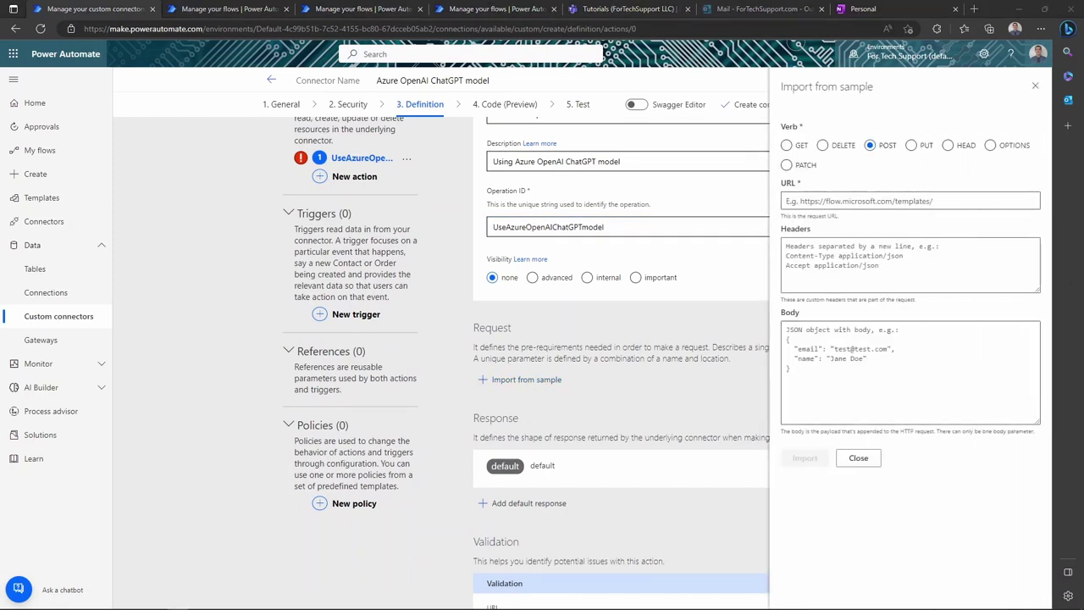
pyautogui.click(893, 202)
pyautogui.hotkey('ctrl', 'v')
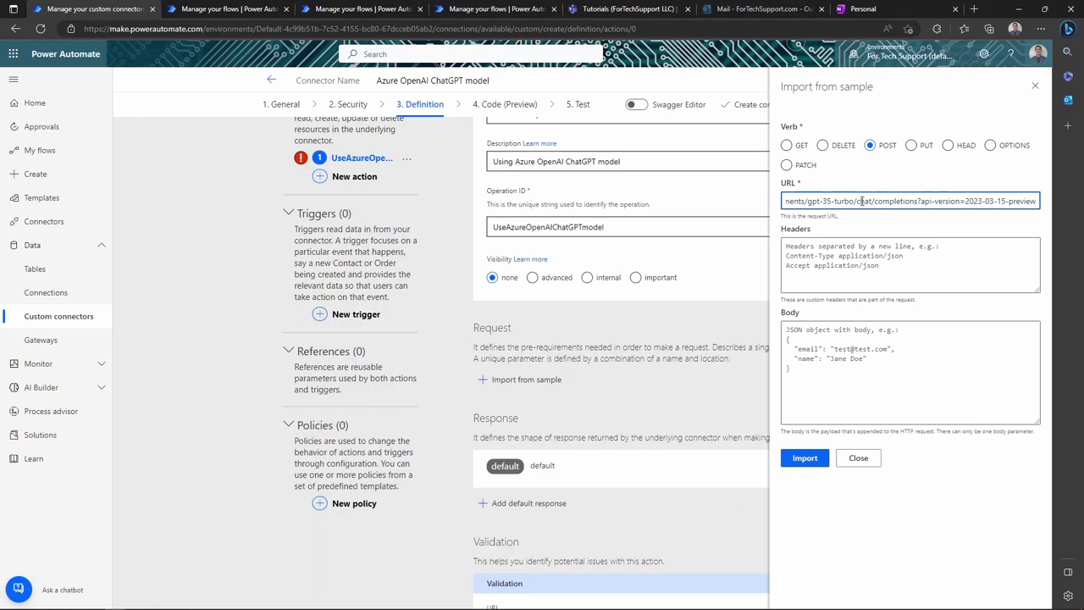
pyautogui.moveTo(862, 202); pyautogui.dragTo(771, 208)
pyautogui.click(766, 207)
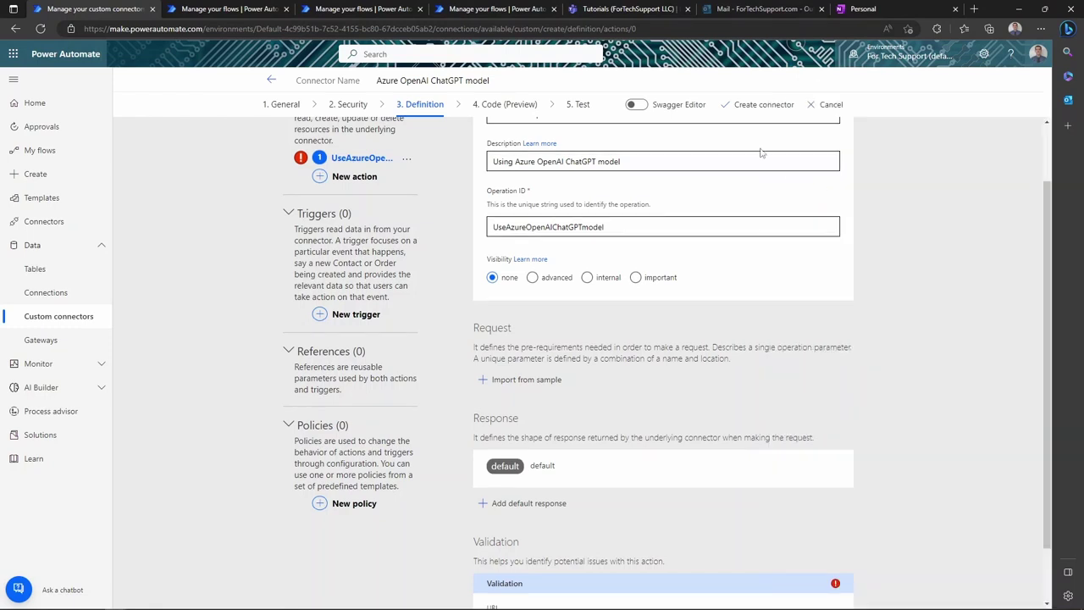
pyautogui.click(547, 380)
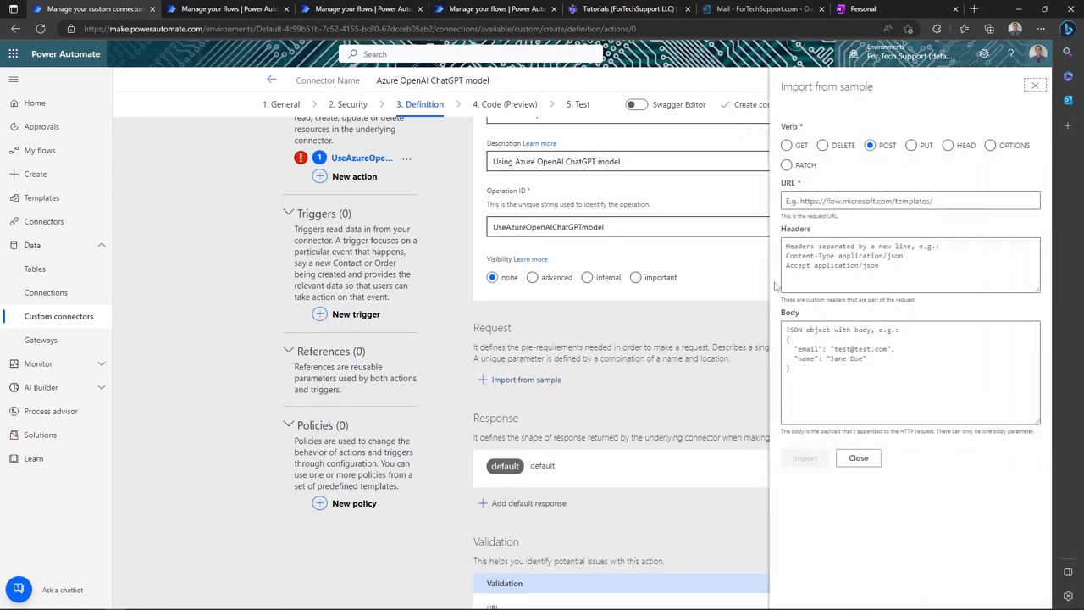
pyautogui.click(897, 200)
pyautogui.hotkey('ctrl', 'v')
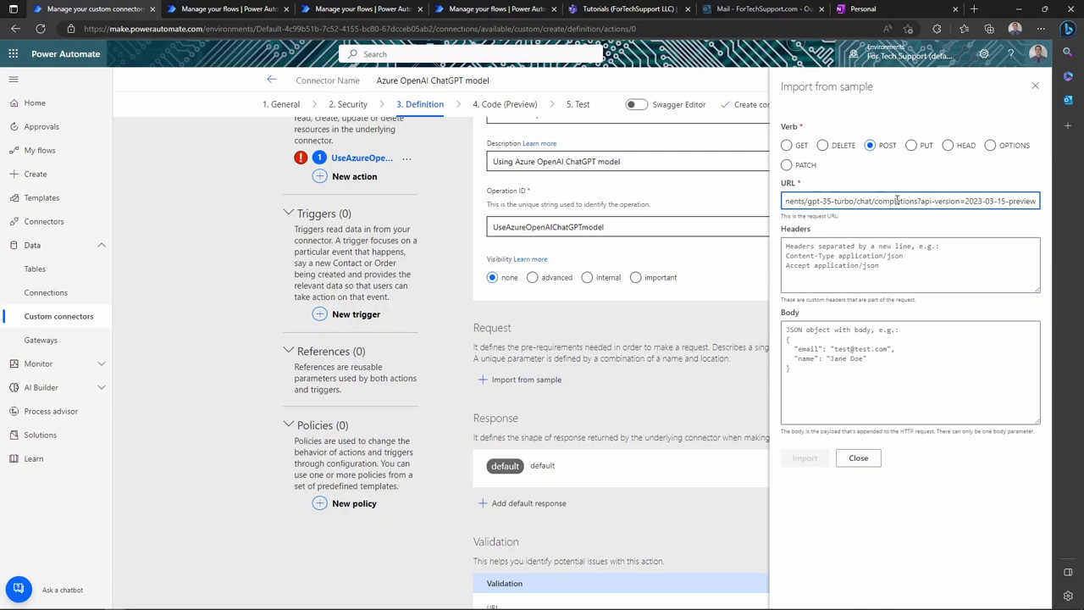
pyautogui.press('Home')
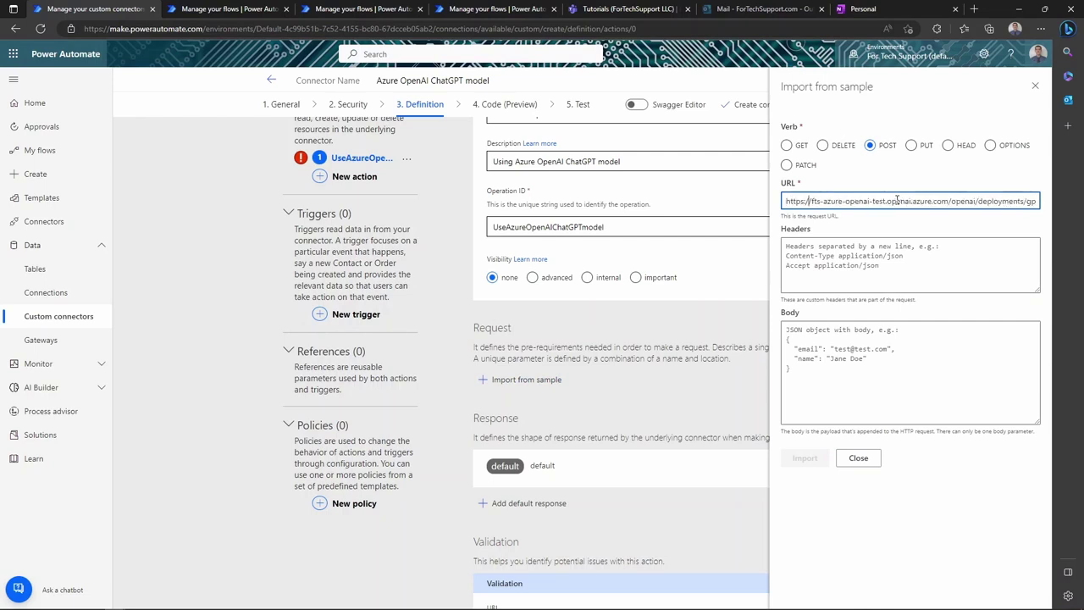
pyautogui.hotkey('shift', 'Right')
pyautogui.hotkey('shift', 'Right')
pyautogui.hotkey('shift', 'Right')
pyautogui.hotkey('shift', 'Right')
pyautogui.hotkey('shift', 'Right')
pyautogui.hotkey('shift', 'Right')
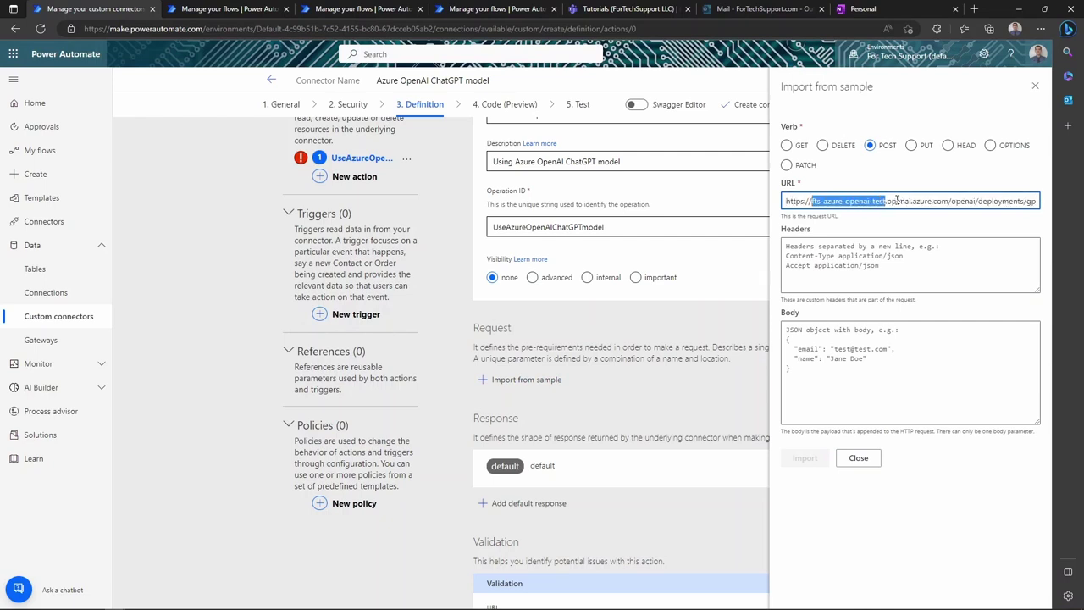
pyautogui.press('Right')
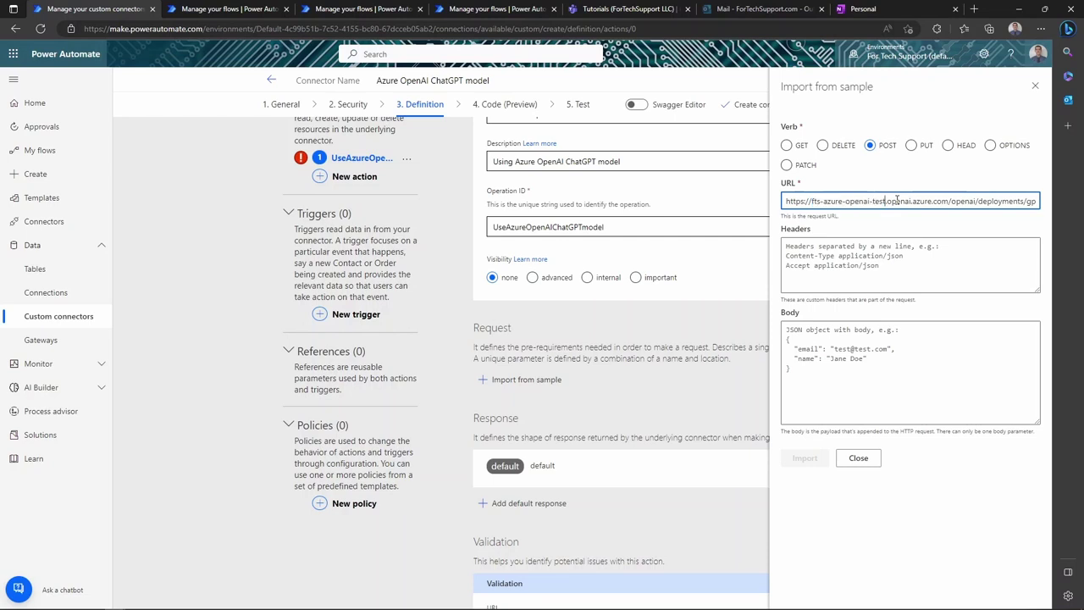
pyautogui.press('Right')
pyautogui.press('Right')
pyautogui.press('Right')
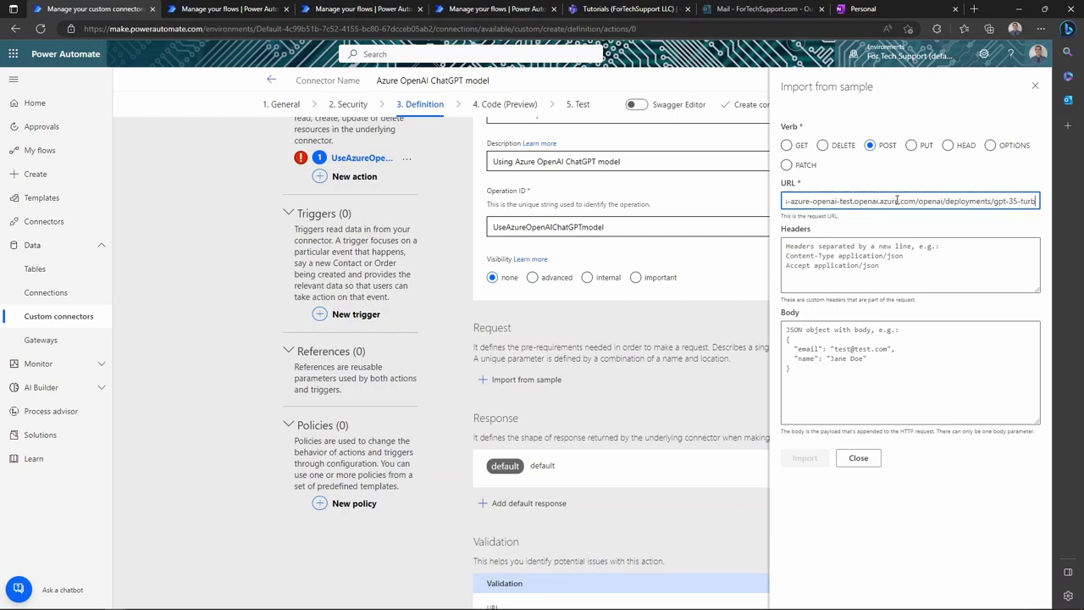
pyautogui.press('Right')
pyautogui.press('Right')
pyautogui.press('Right')
pyautogui.press('Right')
pyautogui.press('Right')
pyautogui.press('Right')
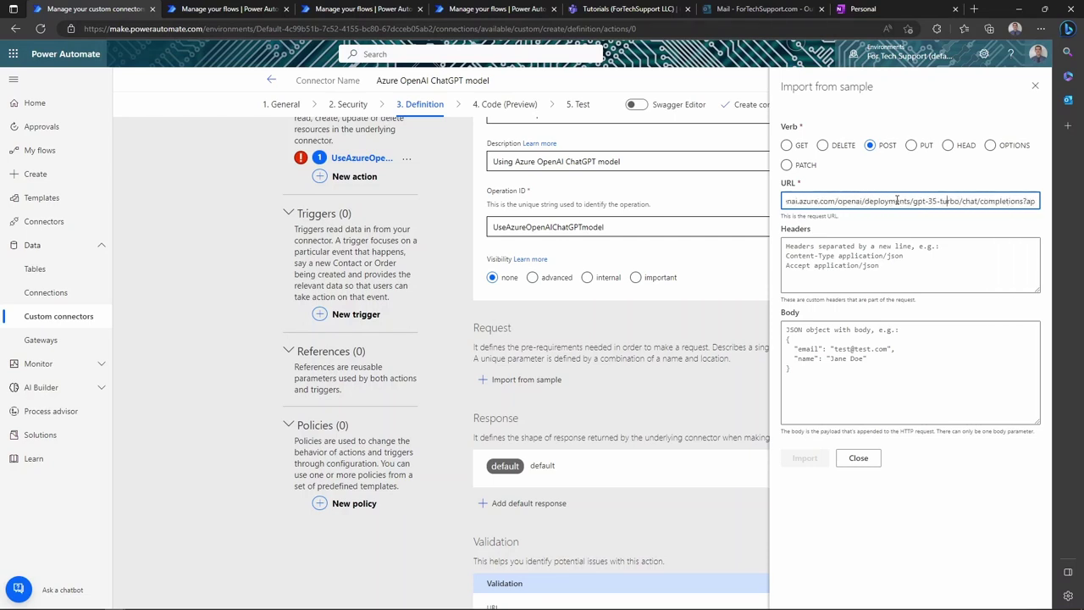
pyautogui.hotkey('shift', 'Right')
pyautogui.hotkey('shift', 'Right')
pyautogui.hotkey('shift', 'Right')
pyautogui.hotkey('shift', 'Right')
pyautogui.hotkey('shift', 'Right')
pyautogui.hotkey('shift', 'Right')
pyautogui.hotkey('shift', 'Right')
pyautogui.hotkey('shift', 'Right')
pyautogui.press('Right')
pyautogui.press('Right')
pyautogui.press('Right')
pyautogui.press('Right')
pyautogui.press('Right')
pyautogui.press('Right')
pyautogui.press('Right')
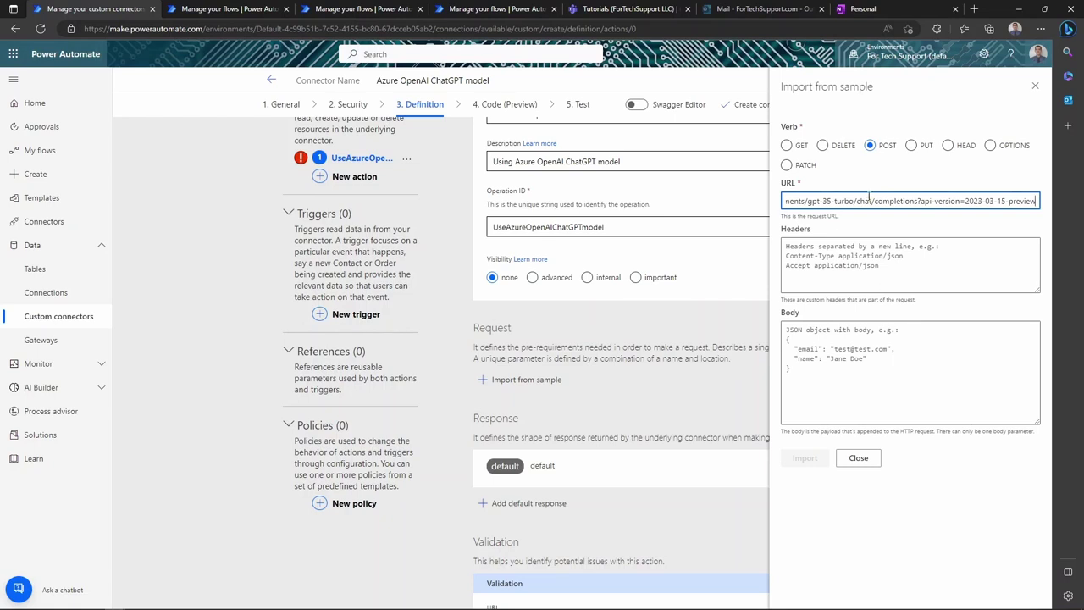
pyautogui.moveTo(875, 201); pyautogui.dragTo(858, 204)
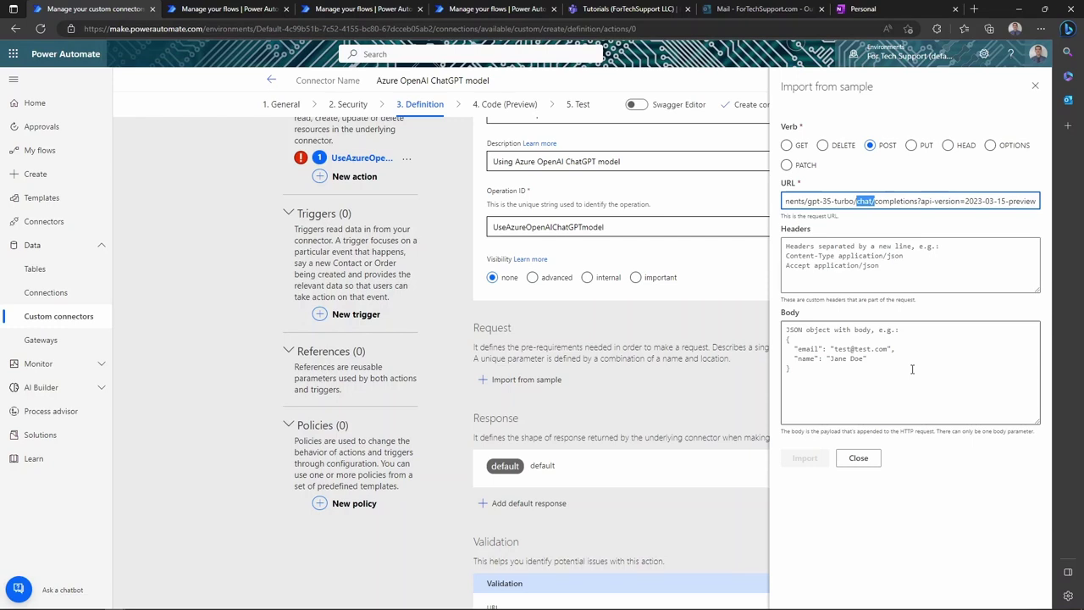
# Add the Content-Type: application/json header and JSON messages body, then import the sample.
pyautogui.click(890, 265)
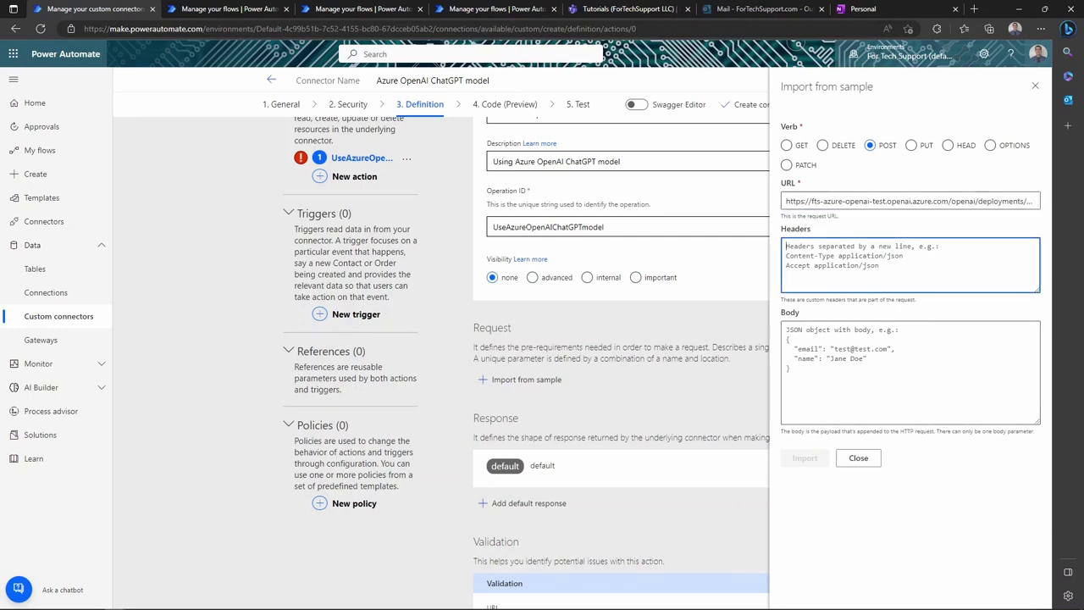
pyautogui.hotkey('alt', 'Tab')
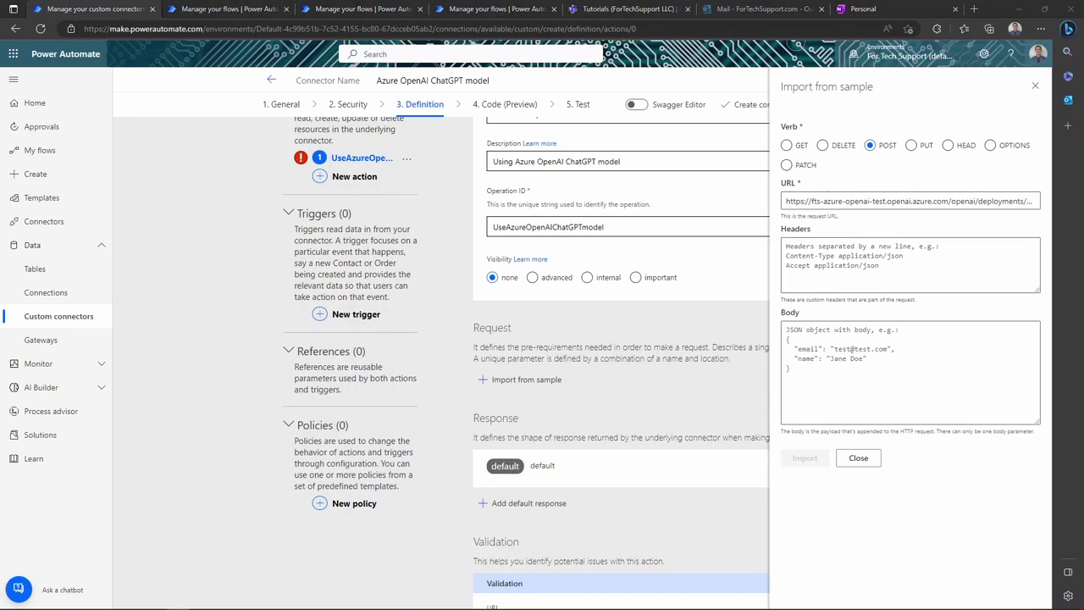
pyautogui.hotkey('alt', 'Tab')
pyautogui.write('Content-Type: application/json')
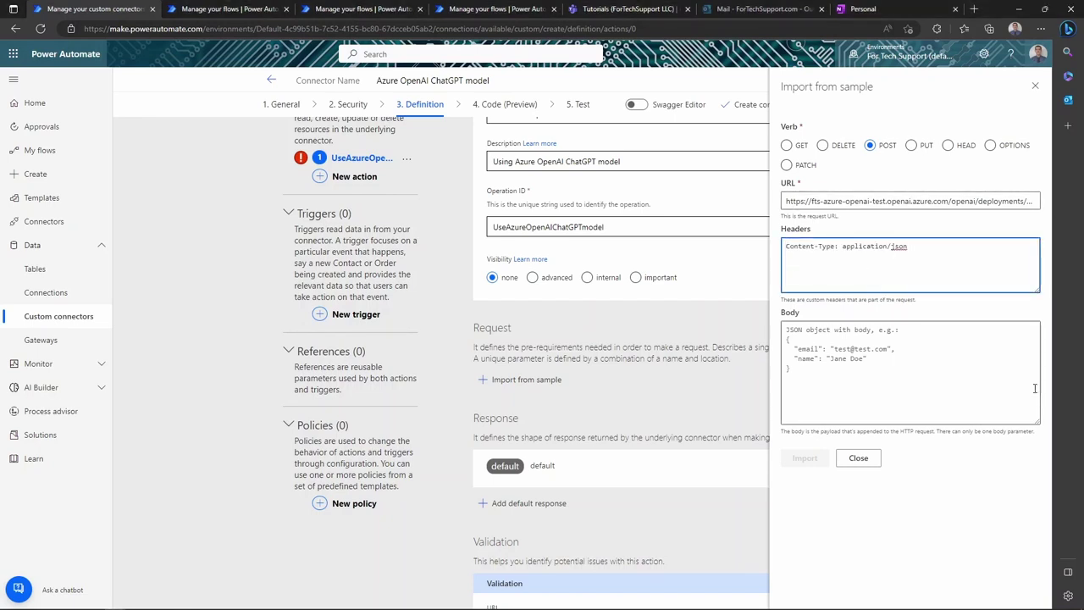
pyautogui.hotkey('alt', 'Tab')
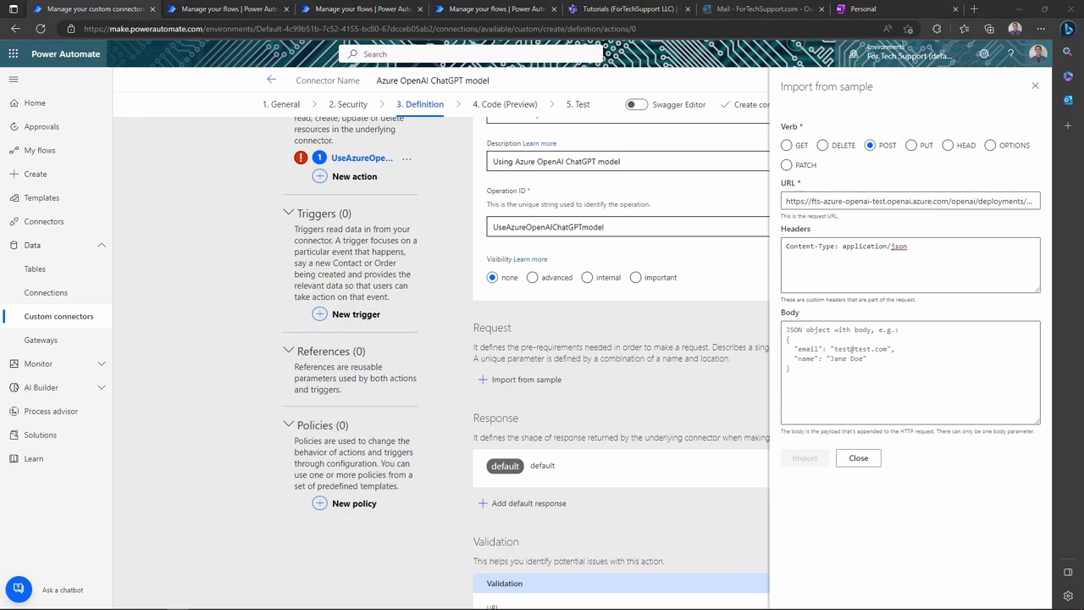
pyautogui.click(869, 387)
pyautogui.write('{   "messages": [     {       "role": "system",       "content": "You are an expert at the Power Platform."     },     {       "role": "user",       "content": "Explain what Power Automate is and what it is capable of doing."     }   ] }')
pyautogui.scroll(2, 869, 387)
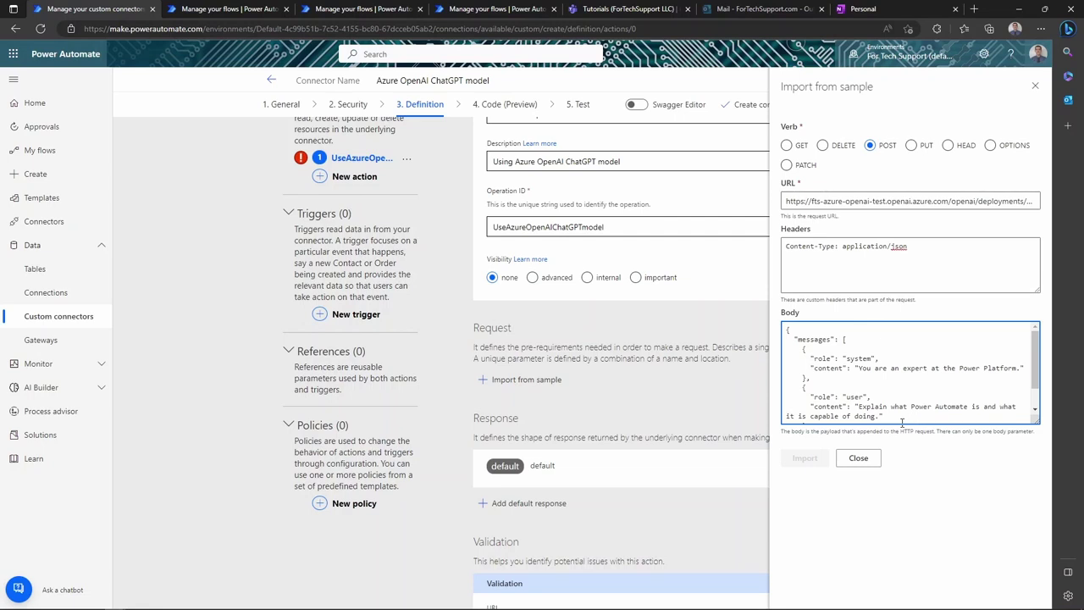
pyautogui.click(873, 149)
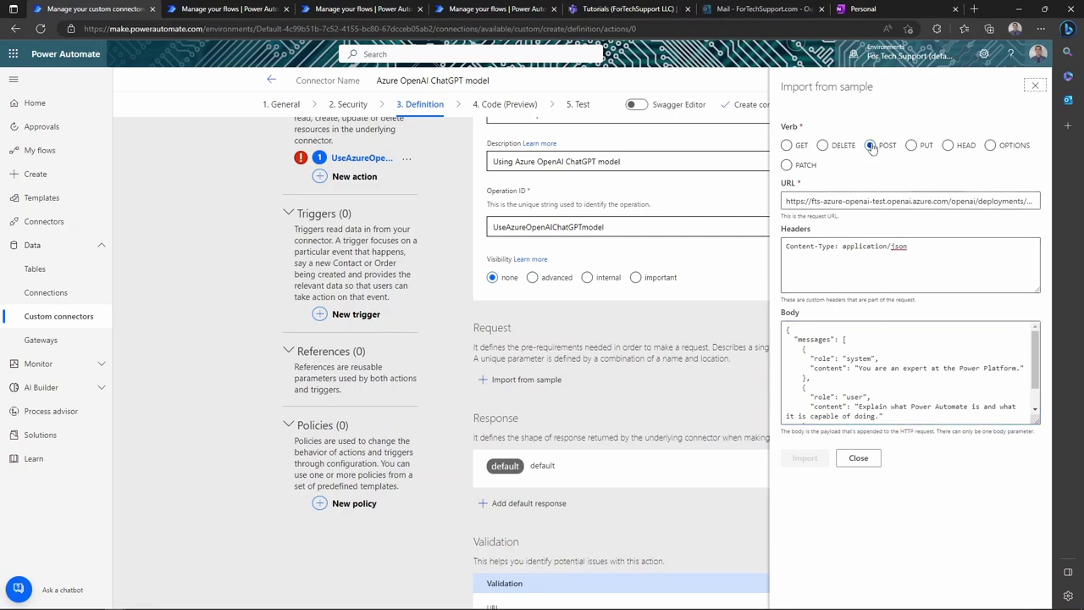
pyautogui.click(902, 246)
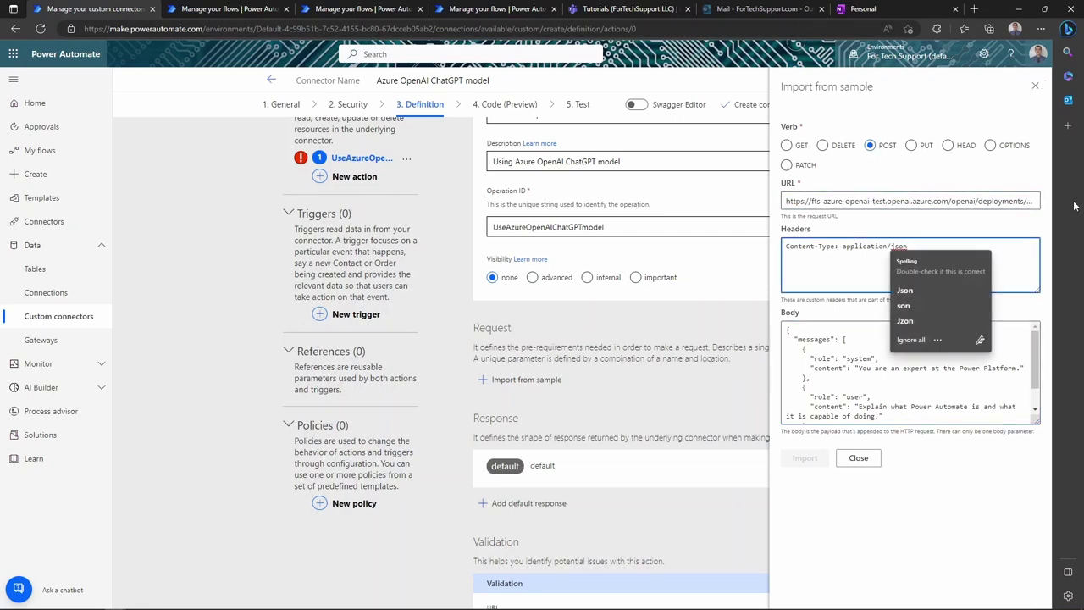
pyautogui.write('\\')
pyautogui.press('BackSpace')
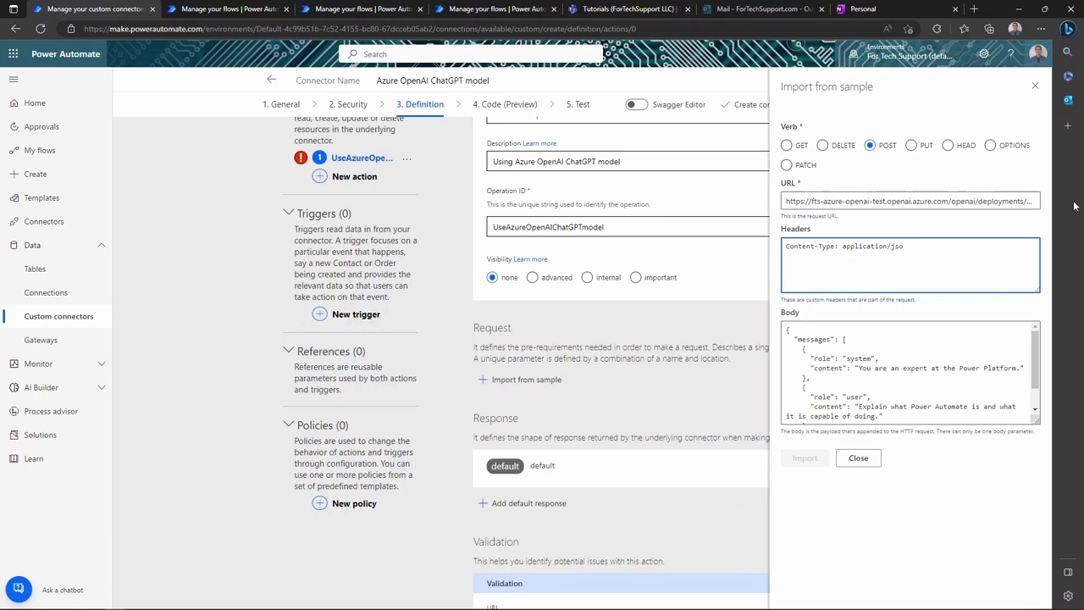
pyautogui.click(805, 156)
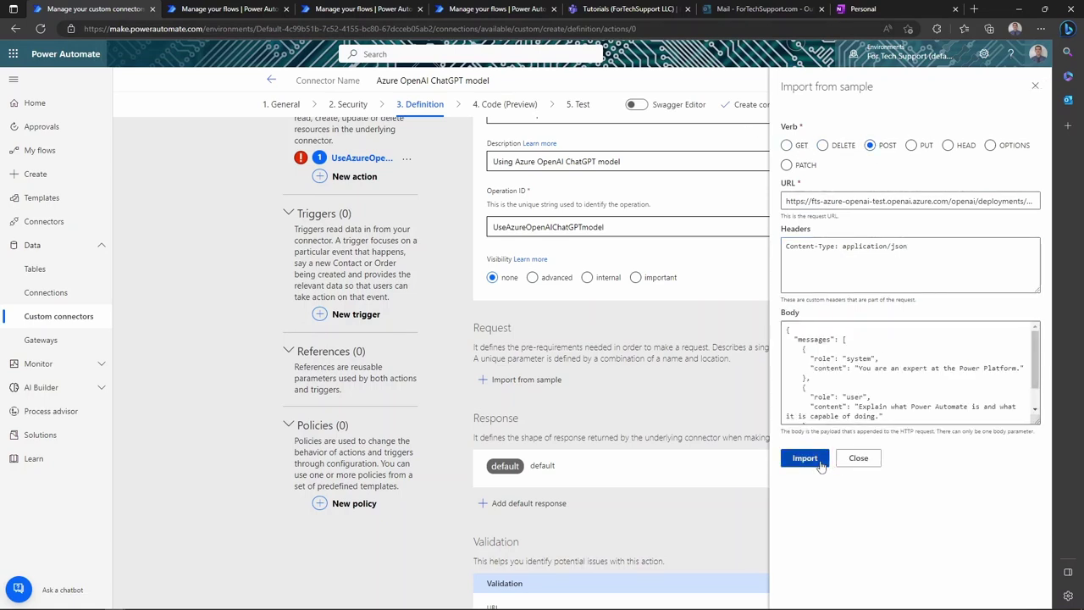
pyautogui.click(805, 458)
# Make api-version required and internal with default value 2023-03-15-preview.
pyautogui.scroll(-5, 830, 438)
pyautogui.scroll(1, 737, 381)
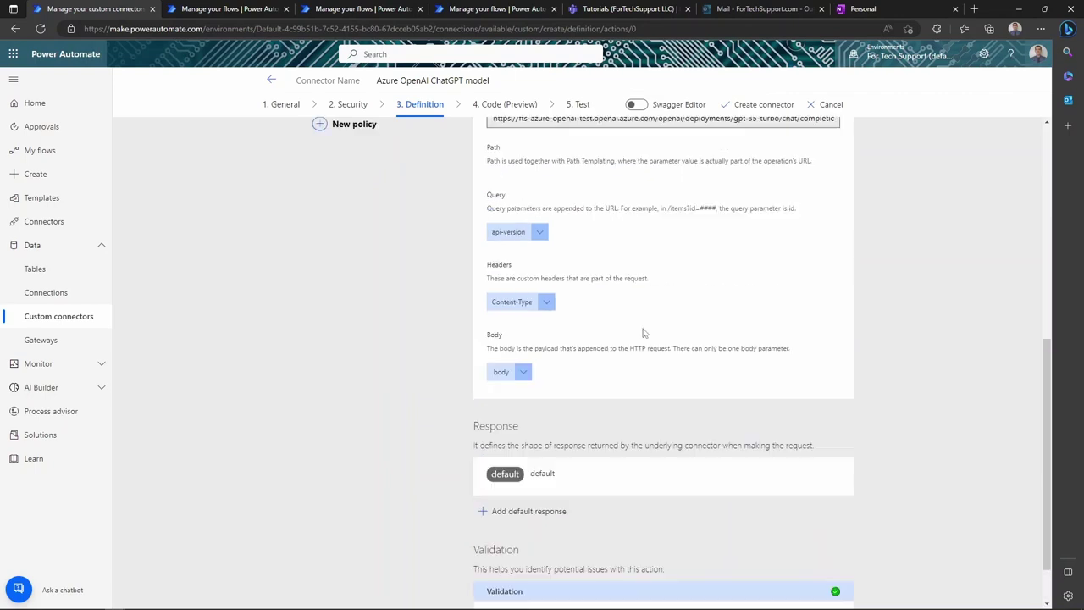
pyautogui.click(540, 245)
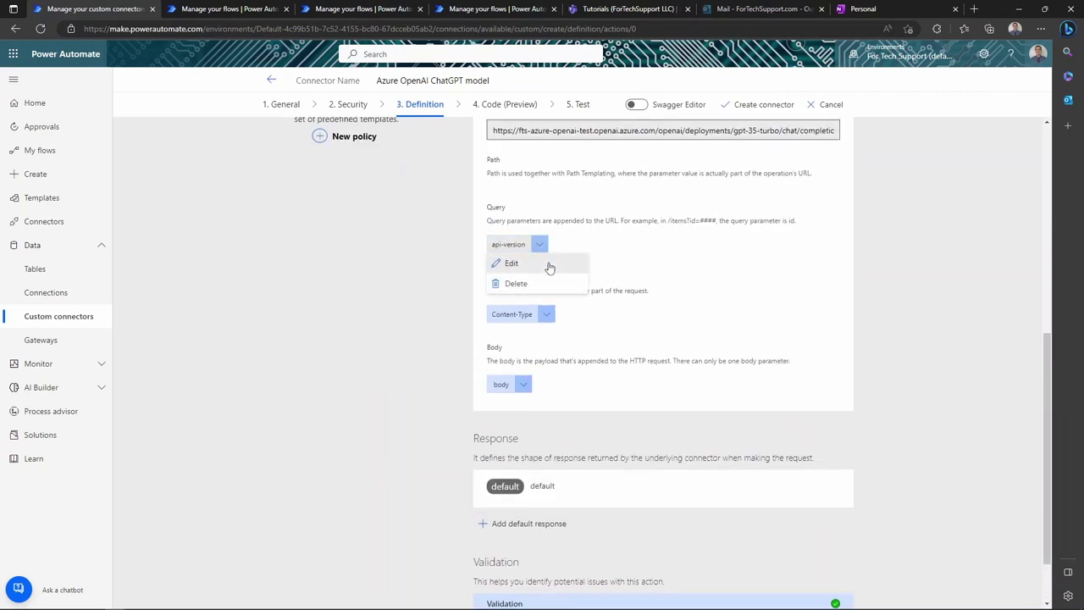
pyautogui.click(546, 262)
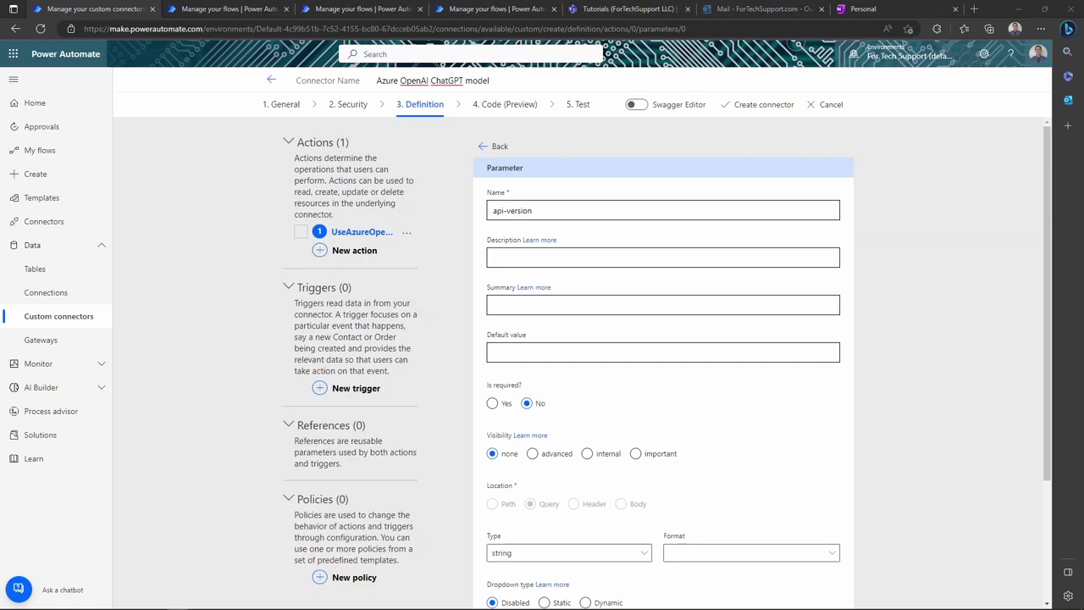
pyautogui.click(564, 351)
pyautogui.write('2023-03-15-preview')
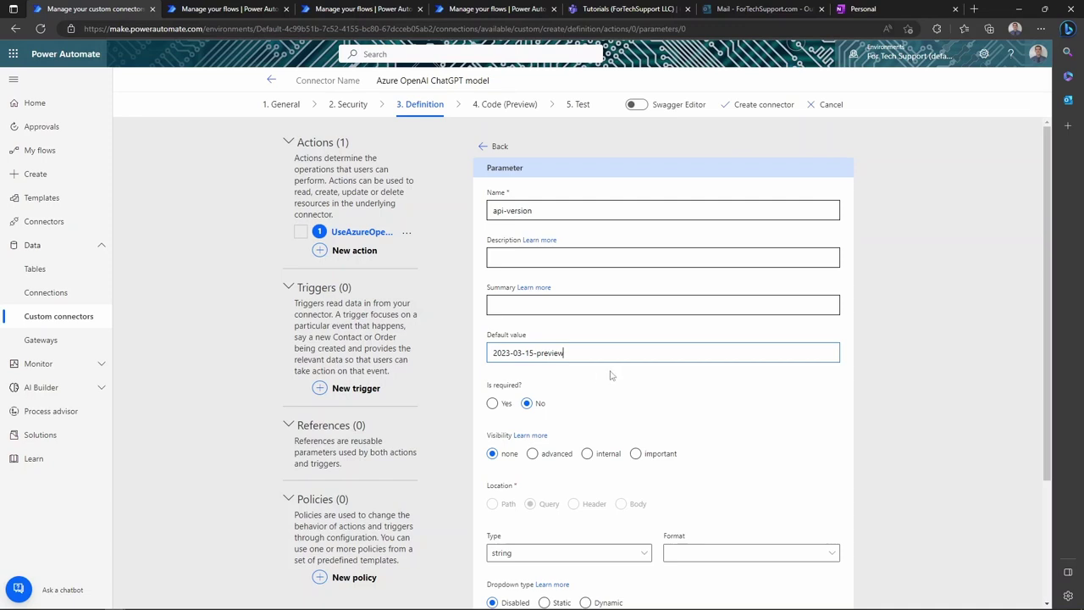
pyautogui.click(493, 403)
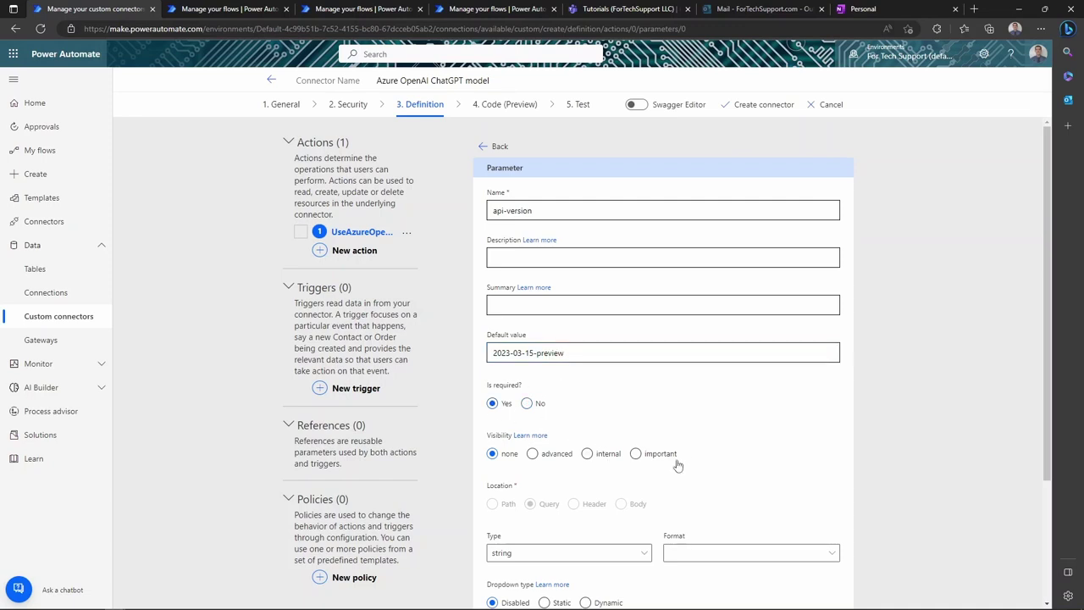
pyautogui.click(589, 454)
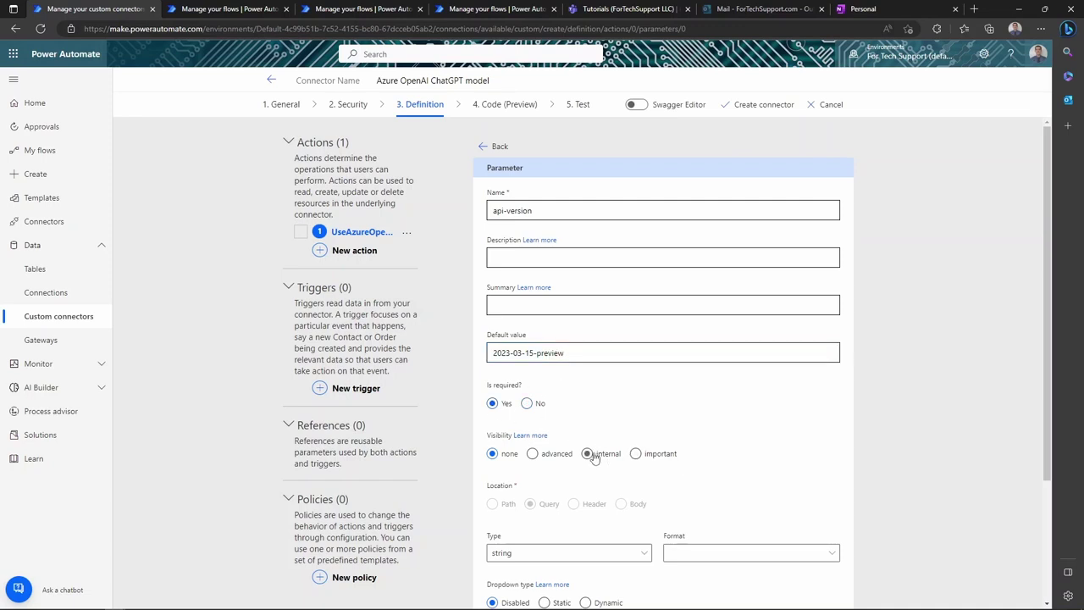
pyautogui.click(484, 147)
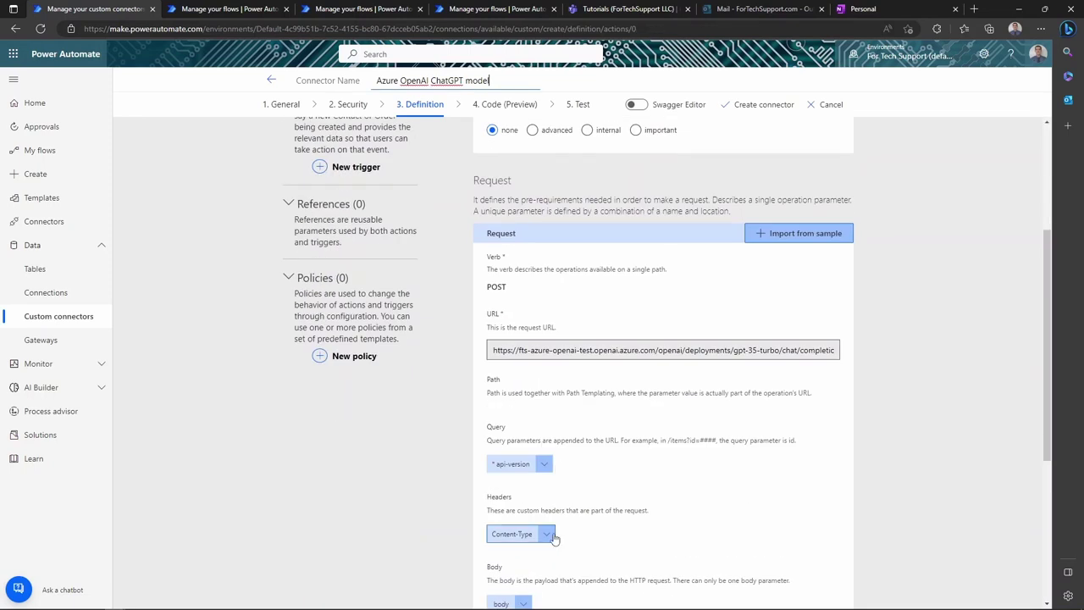
# Make the Content-Type header required and internal with default value application/json.
pyautogui.scroll(-2, 547, 534)
pyautogui.click(547, 386)
pyautogui.click(547, 410)
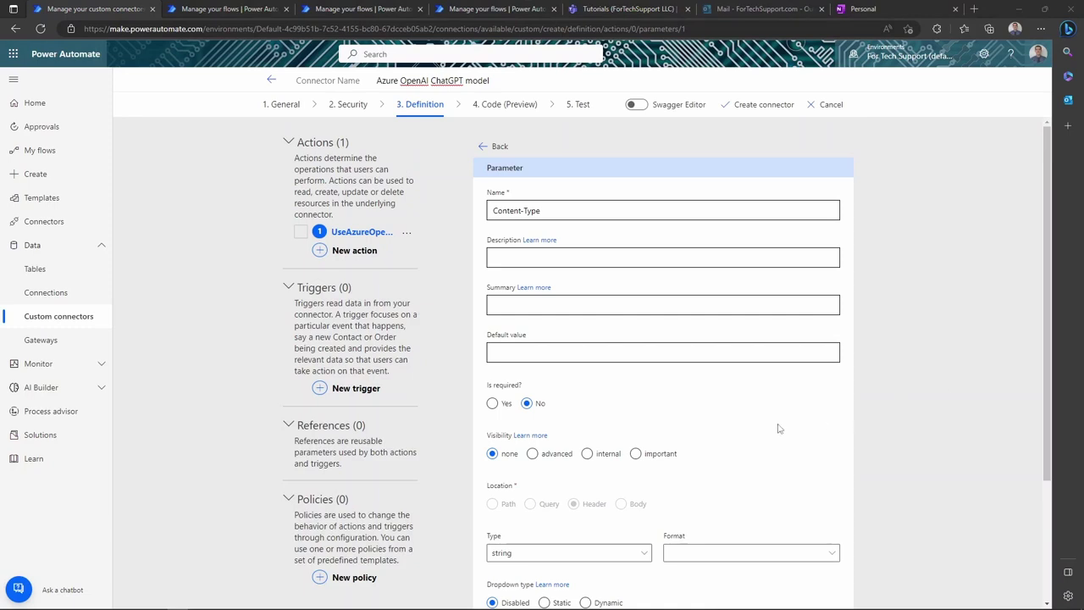
pyautogui.click(506, 405)
pyautogui.click(591, 455)
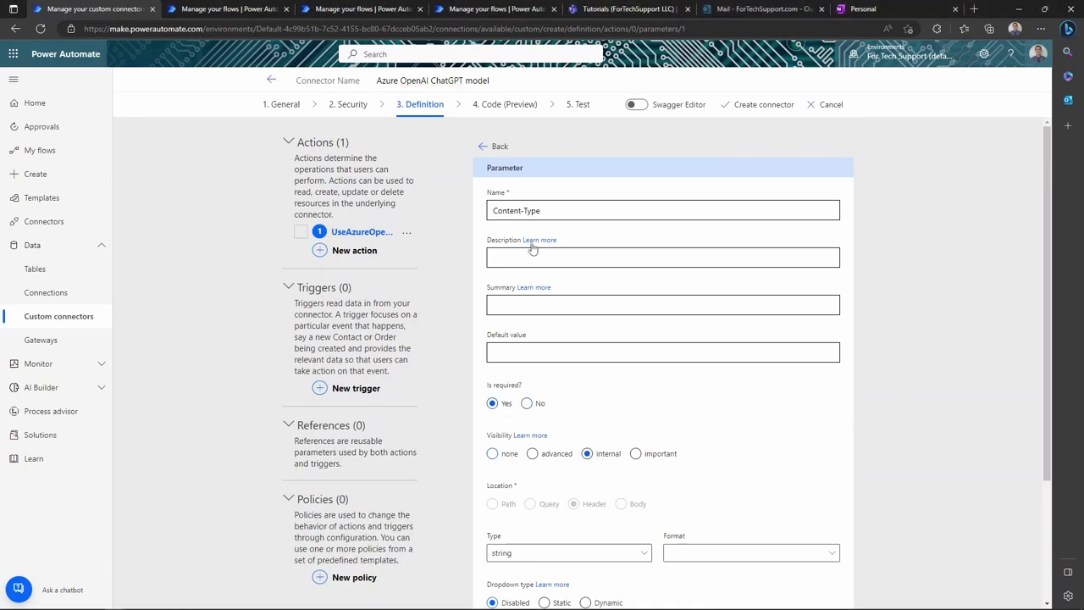
pyautogui.click(535, 355)
pyautogui.write('application/json')
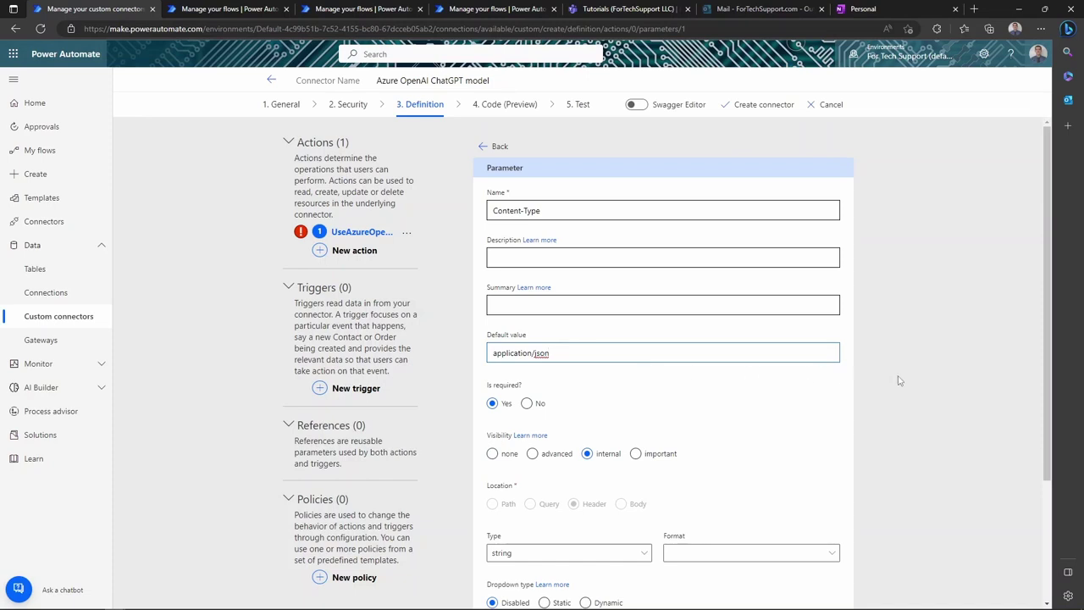
pyautogui.click(889, 374)
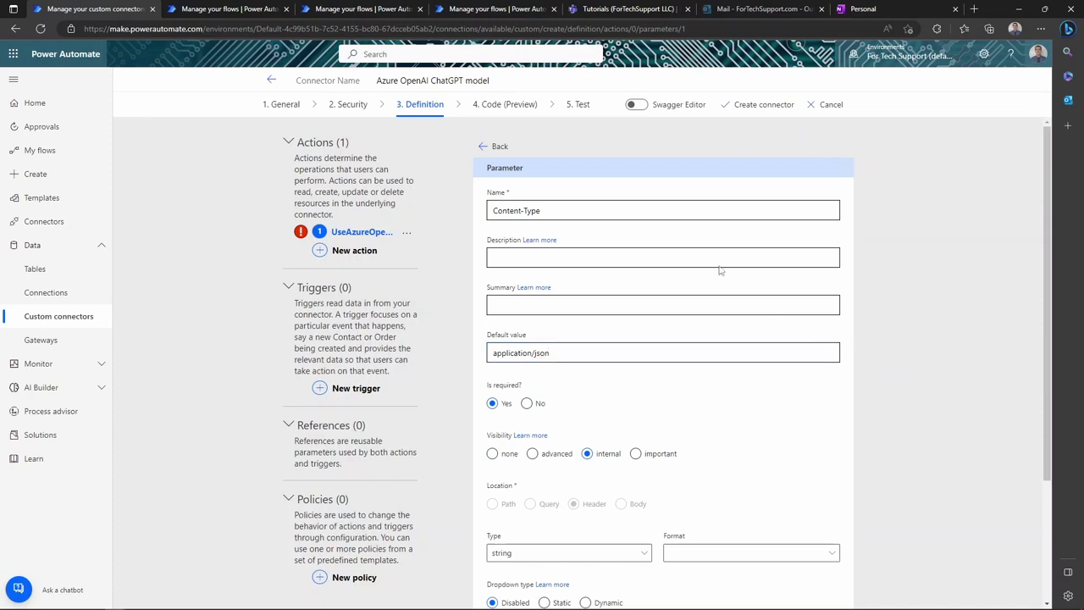
pyautogui.click(500, 146)
pyautogui.scroll(-4, 559, 335)
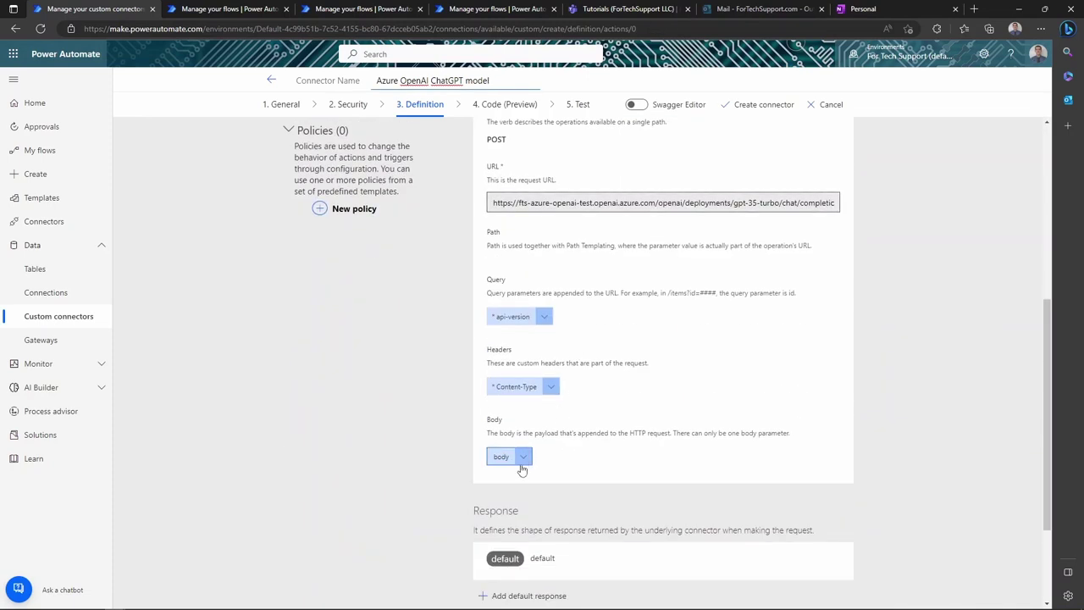
# Make the body parameter required.
pyautogui.click(523, 457)
pyautogui.click(526, 476)
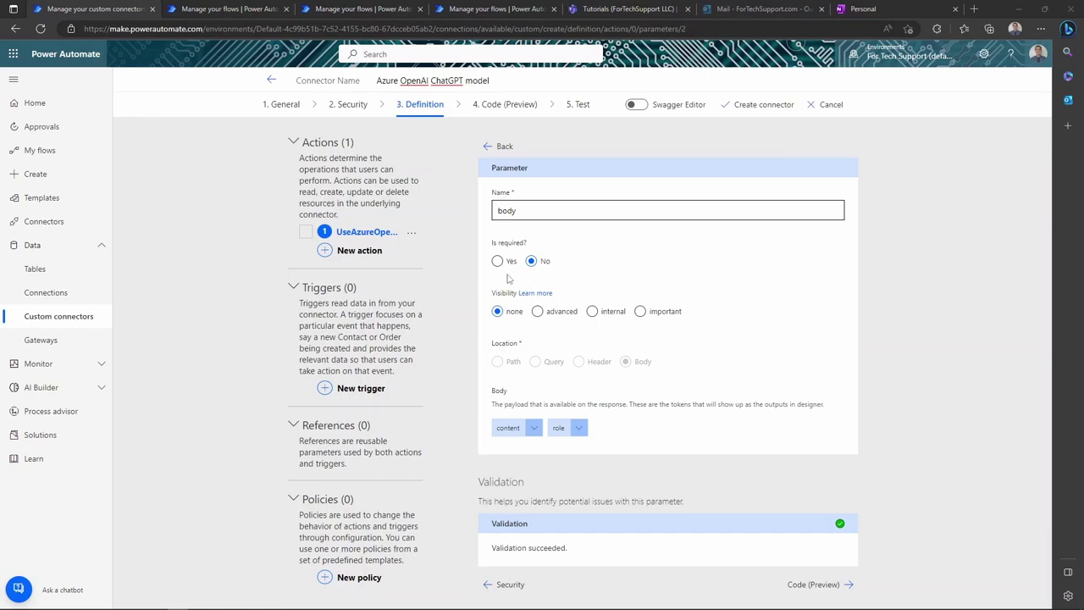
pyautogui.click(540, 436)
pyautogui.click(540, 437)
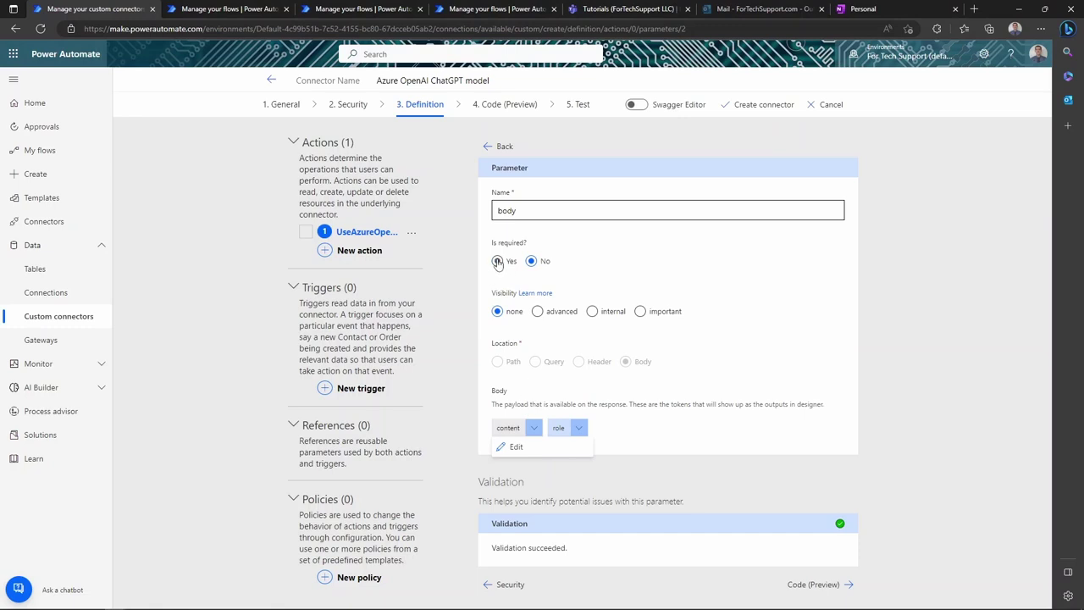
pyautogui.click(498, 262)
# Title the content property 'Message content', clear its description, and make it required and important.
pyautogui.click(535, 432)
pyautogui.click(507, 446)
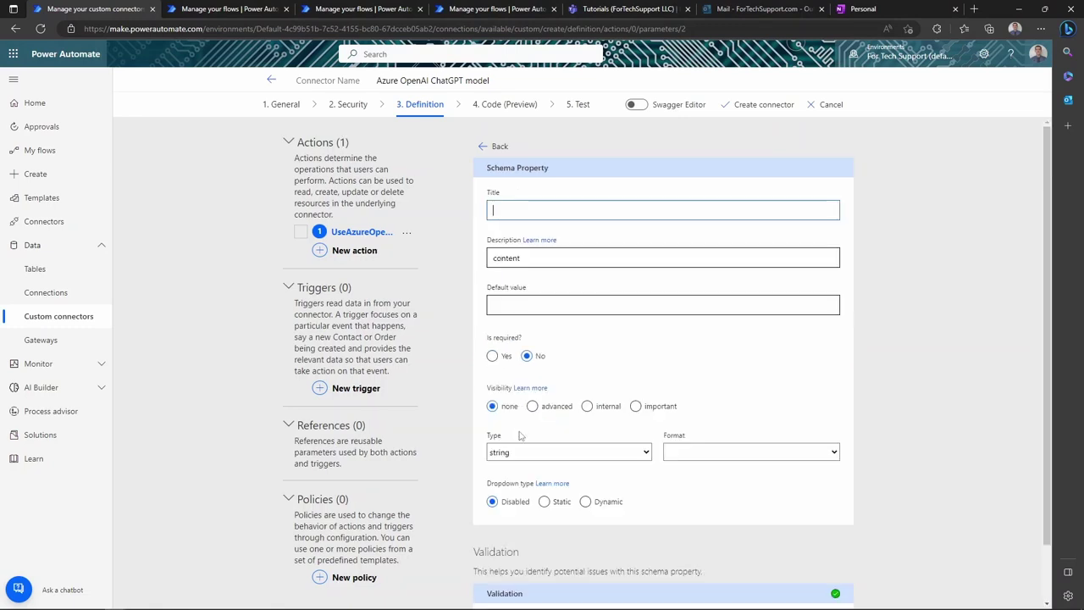
pyautogui.click(517, 210)
pyautogui.write('Message content')
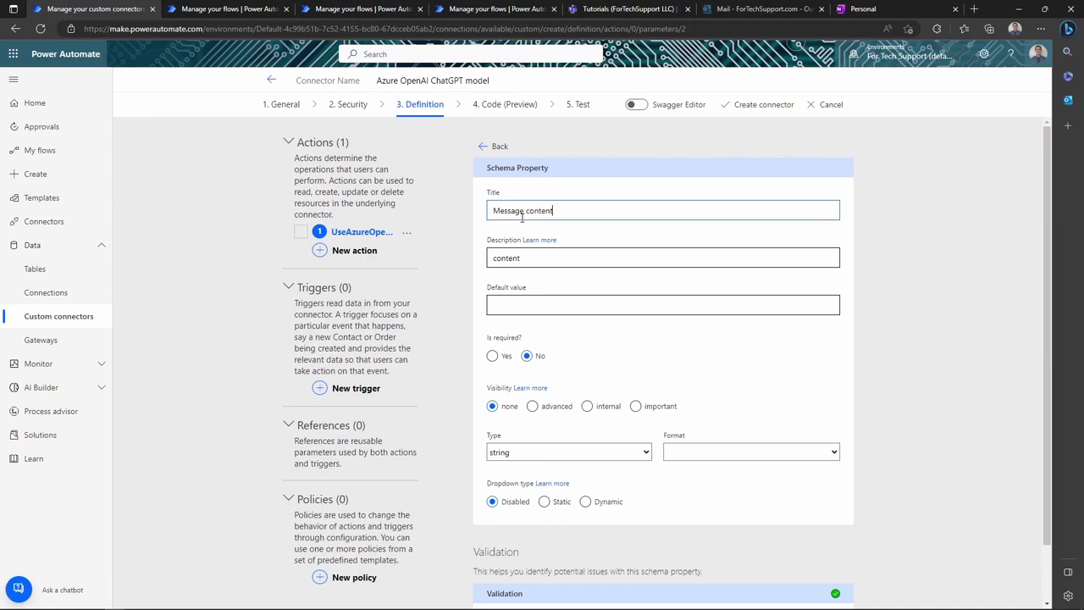
pyautogui.moveTo(541, 258); pyautogui.dragTo(484, 261)
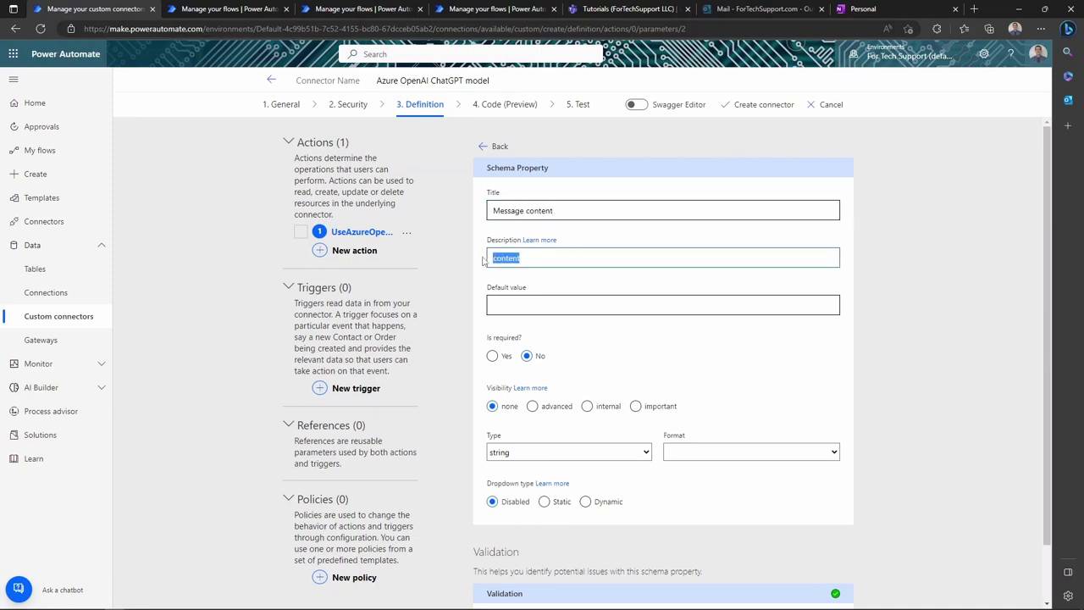
pyautogui.press('BackSpace')
pyautogui.click(493, 356)
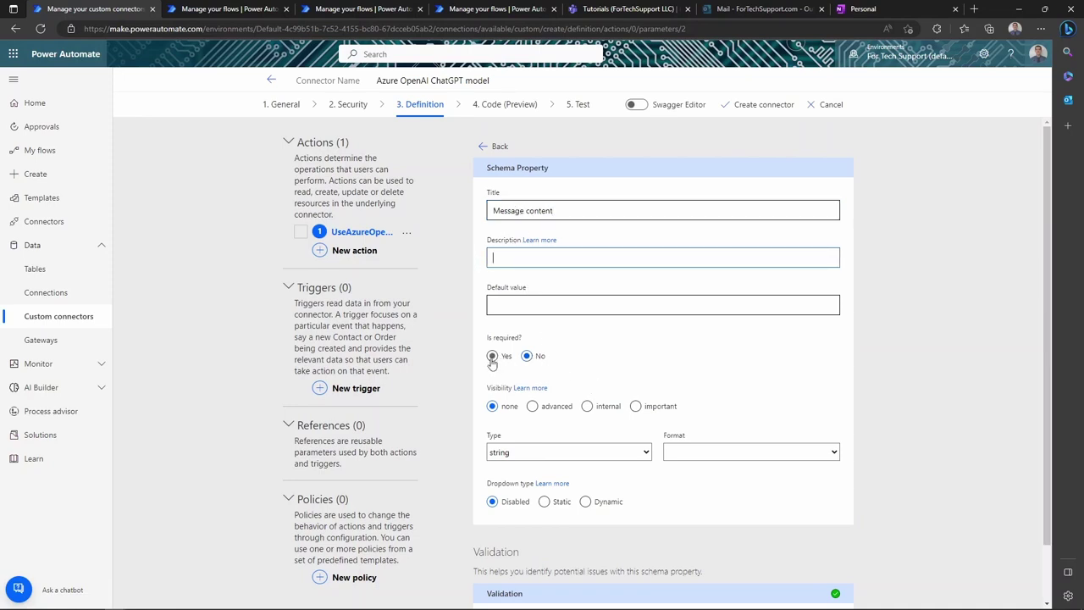
pyautogui.click(649, 410)
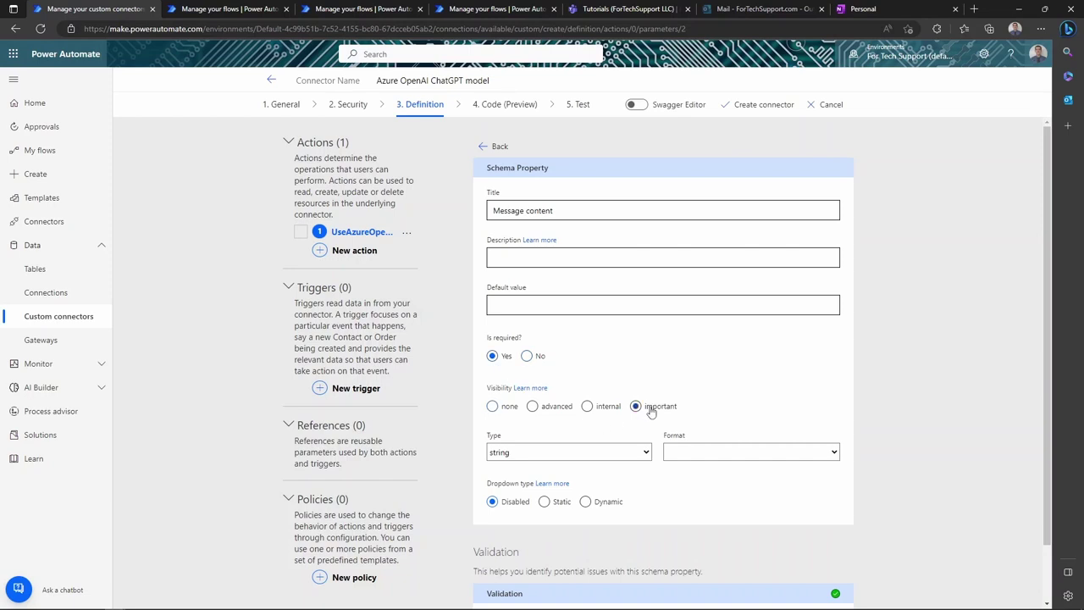
pyautogui.click(486, 148)
# Title the role property 'Message role', clear its description, and make it required and important.
pyautogui.click(611, 428)
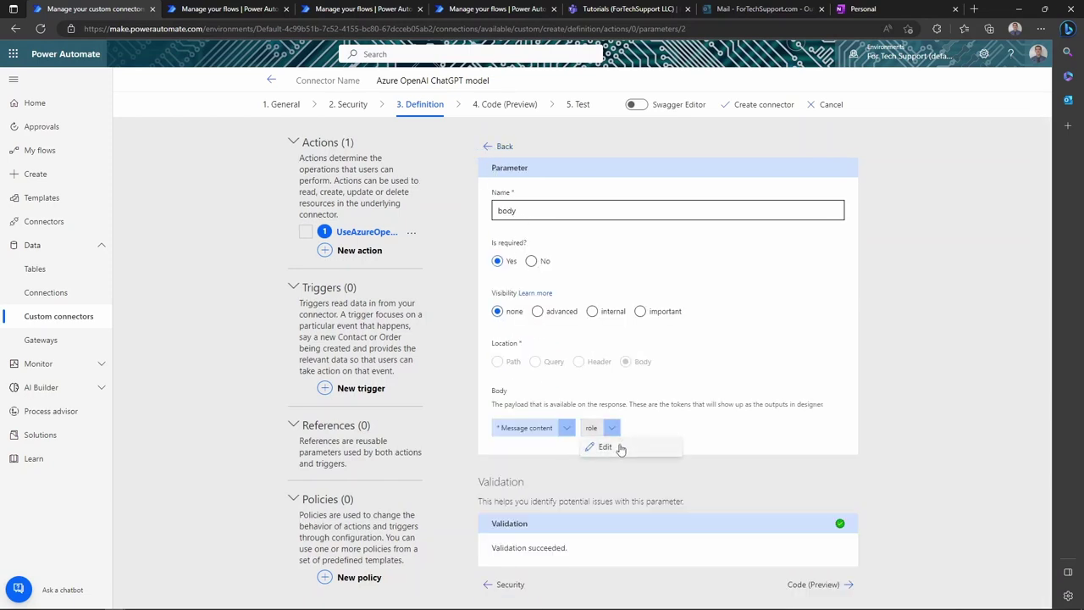
pyautogui.click(639, 447)
pyautogui.click(515, 213)
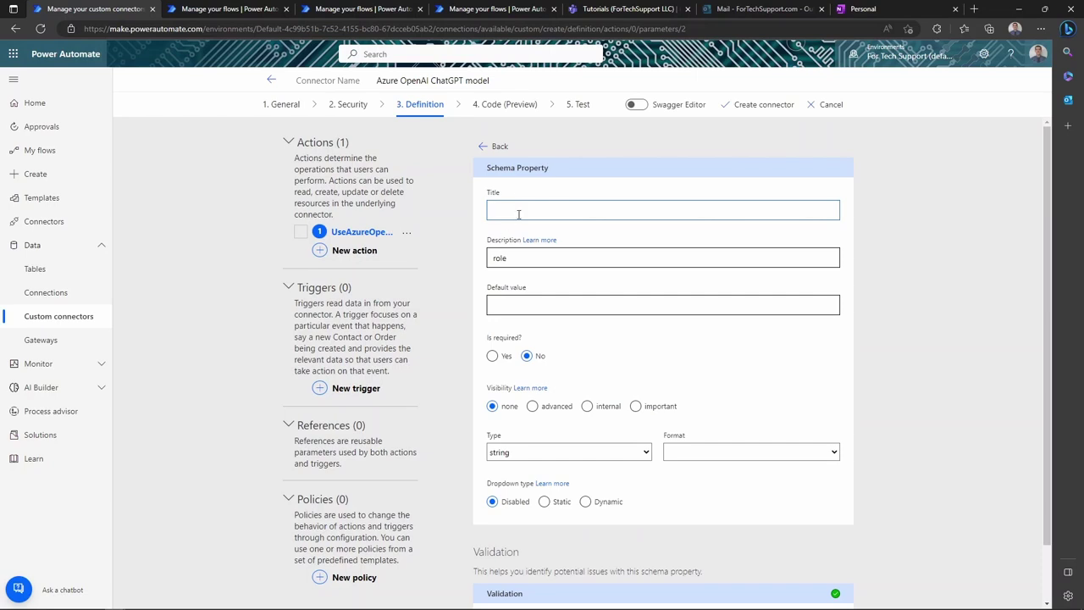
pyautogui.write('Message content')
pyautogui.doubleClick(500, 257)
pyautogui.press('BackSpace')
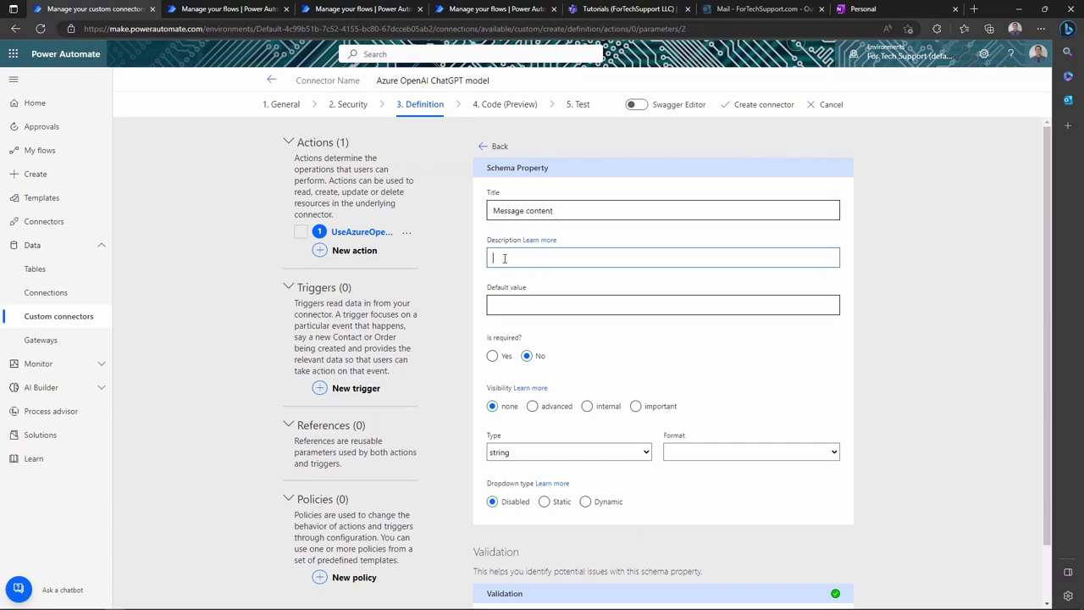
pyautogui.doubleClick(542, 210)
pyautogui.write('role')
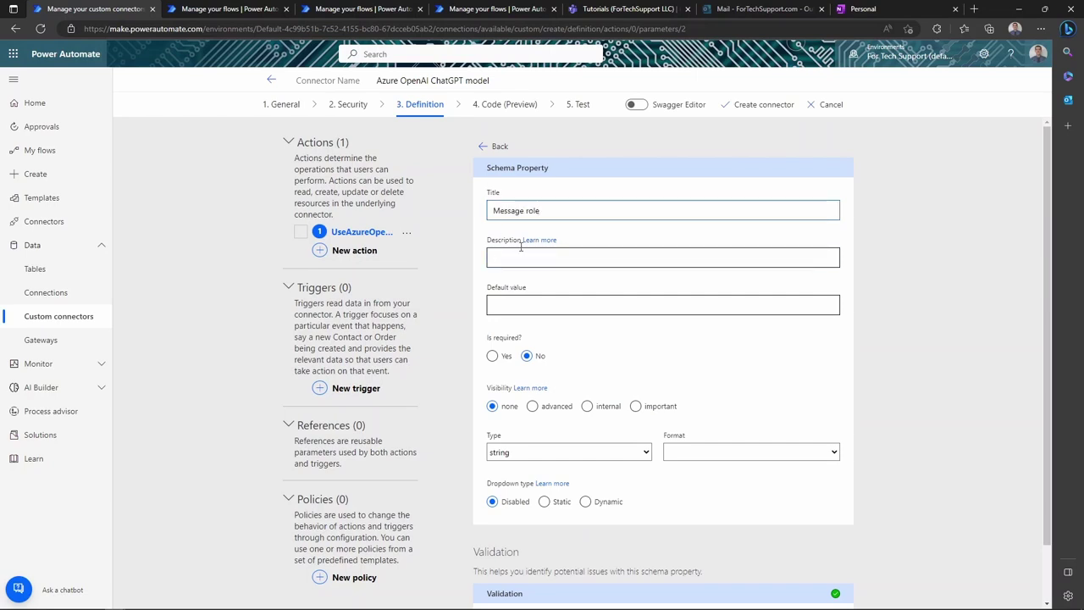
pyautogui.click(492, 356)
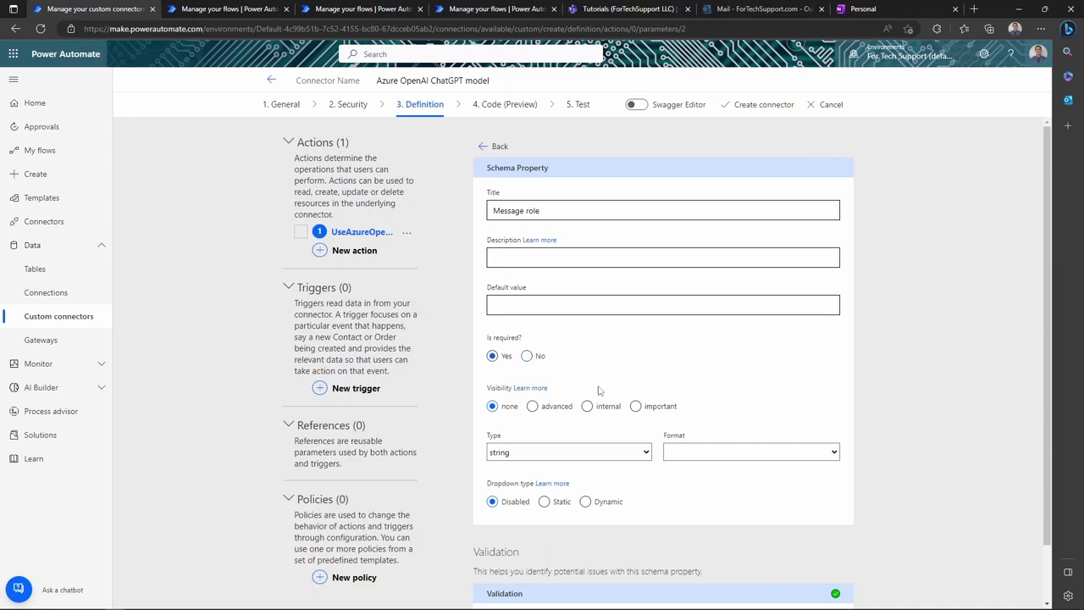
pyautogui.click(635, 407)
# Restrict role to static dropdown values system, user and assistant, and create the connector.
pyautogui.click(545, 501)
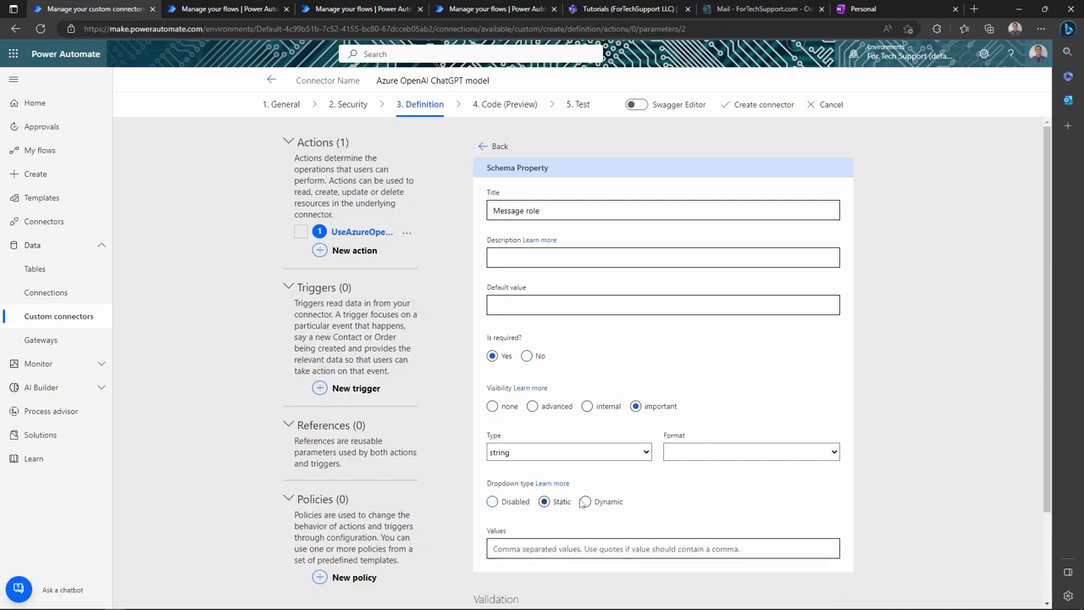
pyautogui.scroll(-2, 623, 440)
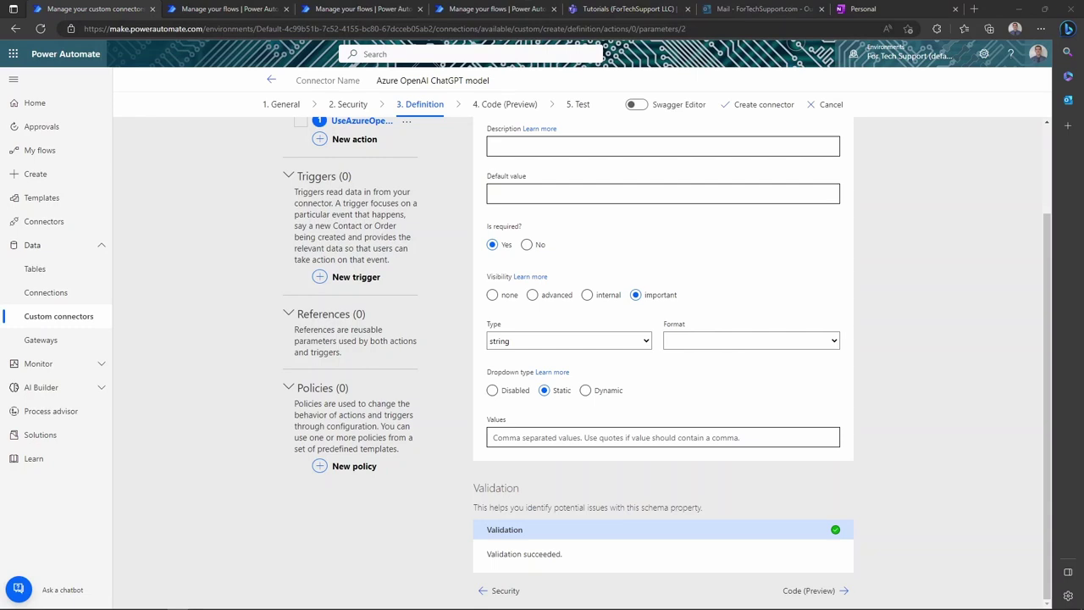
pyautogui.click(701, 437)
pyautogui.write('"system", "user", "assistant"')
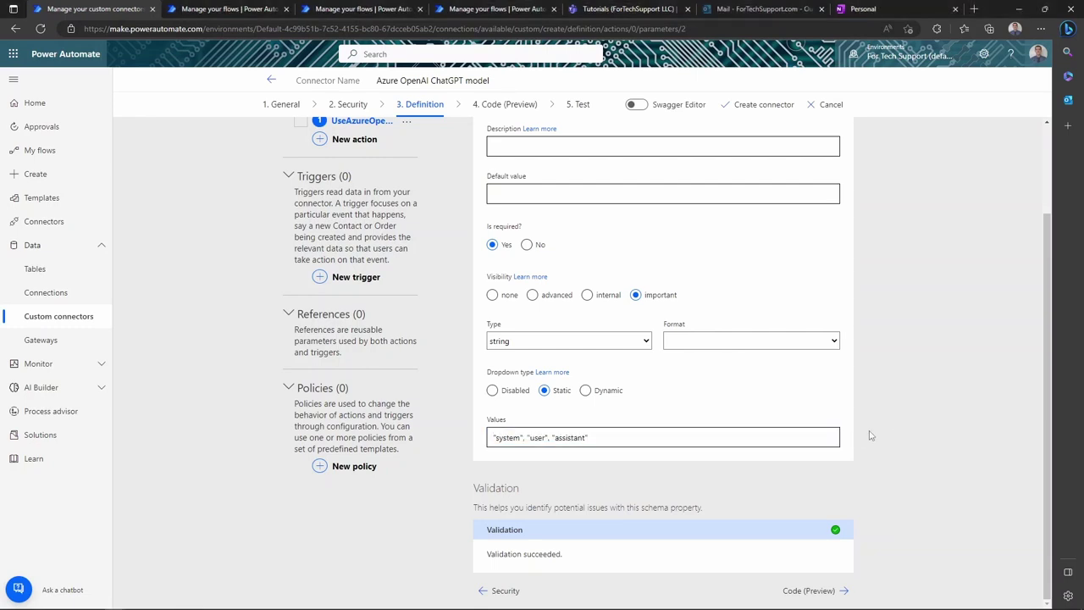
pyautogui.scroll(2, 697, 487)
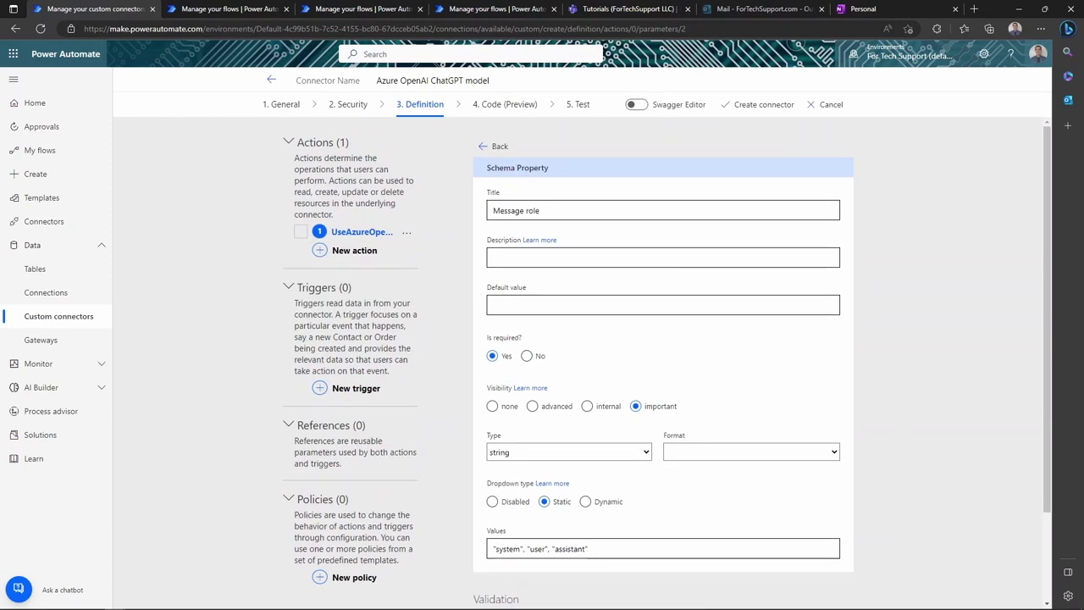
pyautogui.click(753, 108)
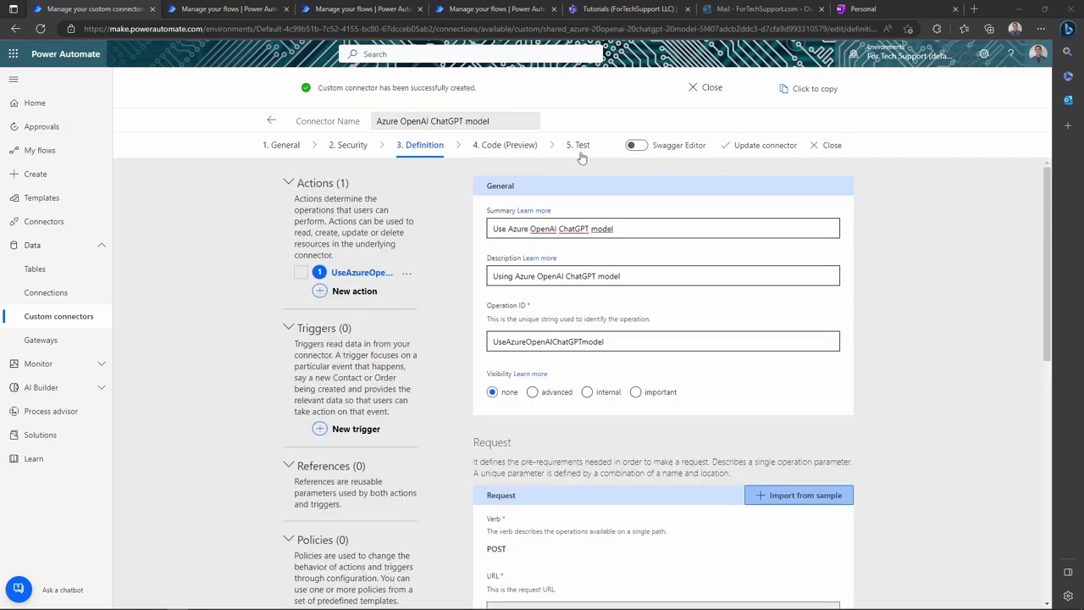
# Create a new connection with the Azure OpenAI API key and select it.
pyautogui.click(583, 105)
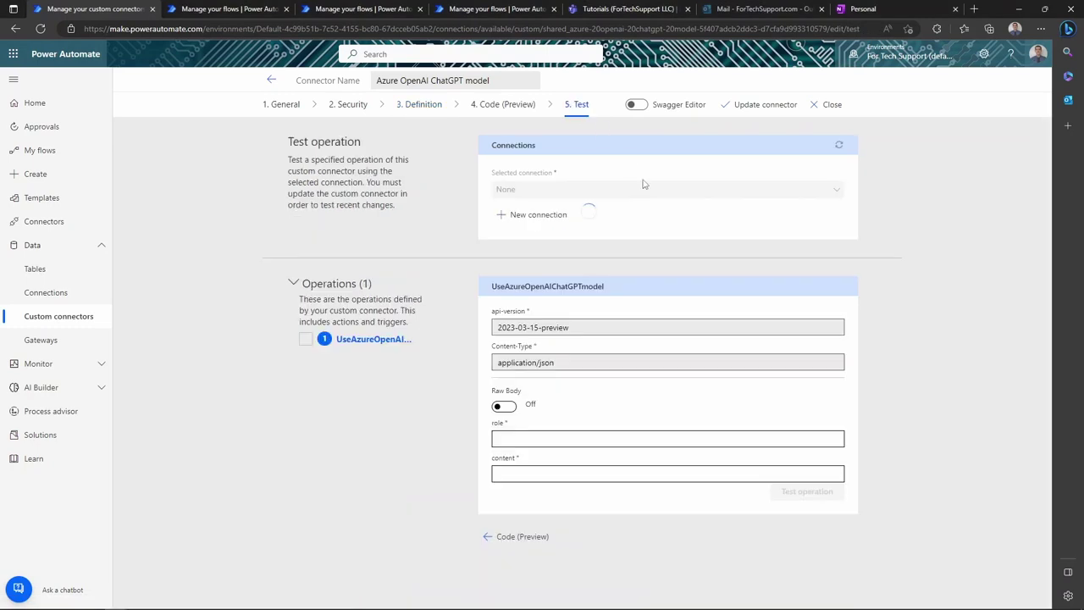
pyautogui.click(540, 215)
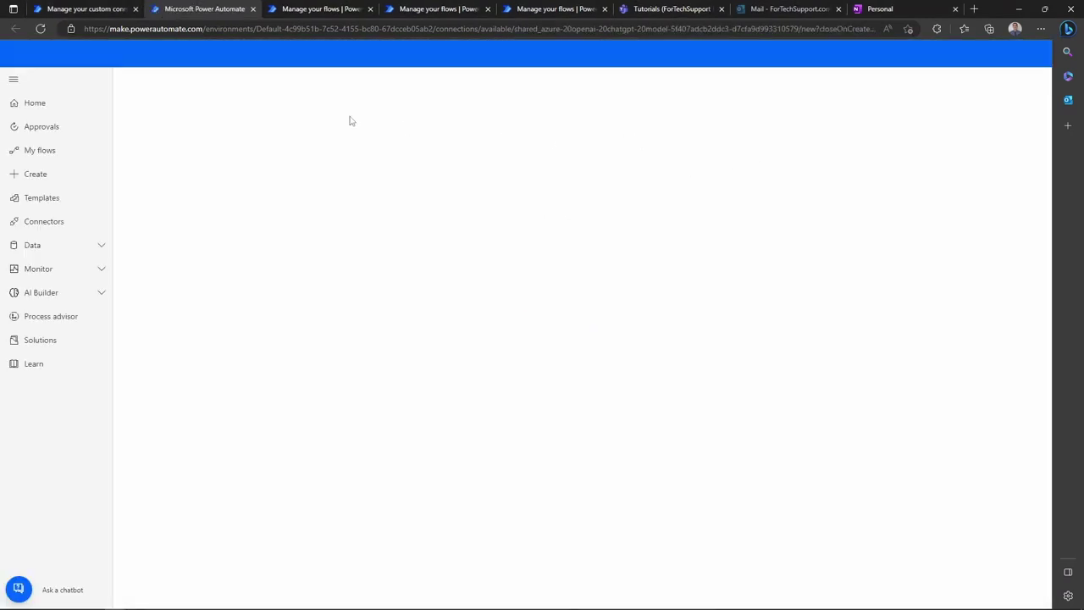
pyautogui.click(292, 136)
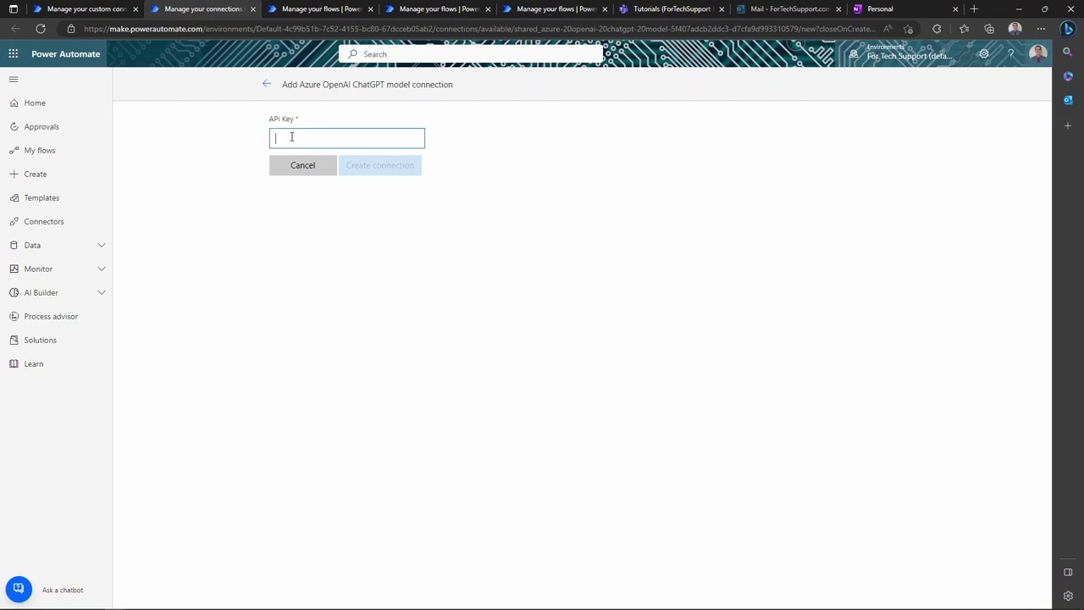
pyautogui.hotkey('ctrl', 'v')
pyautogui.click(373, 167)
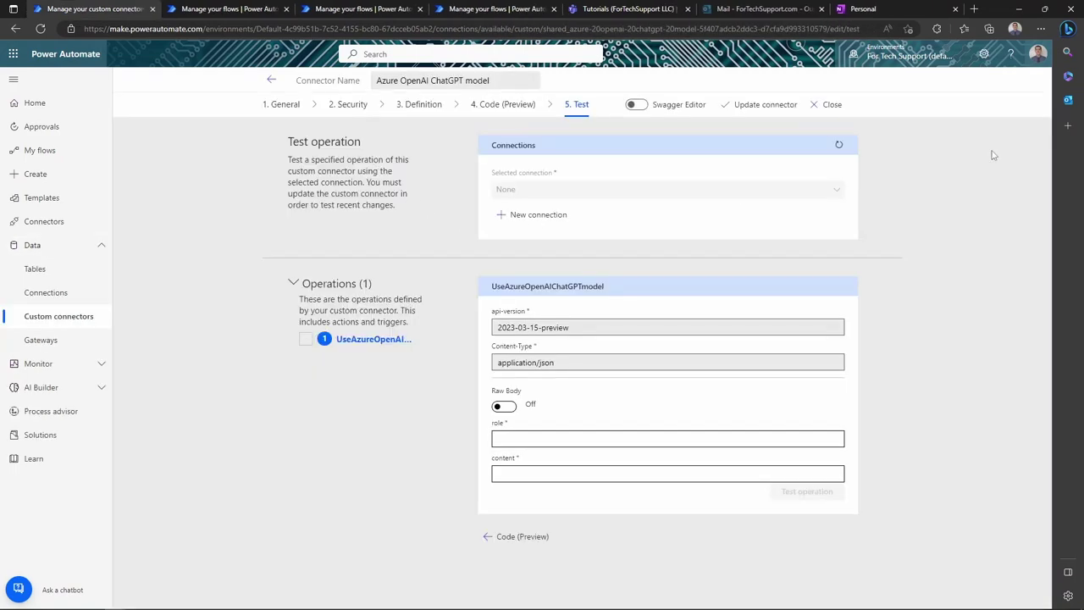
pyautogui.click(839, 145)
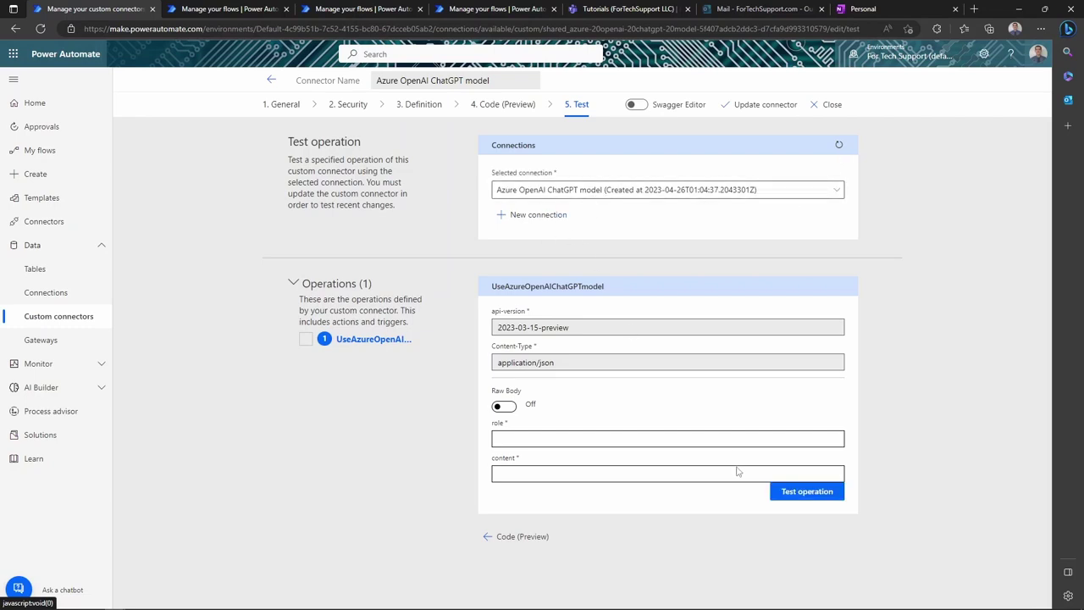
# Test the action with role user and 'What is the capital of California?', getting status 200.
pyautogui.click(640, 443)
pyautogui.write('user')
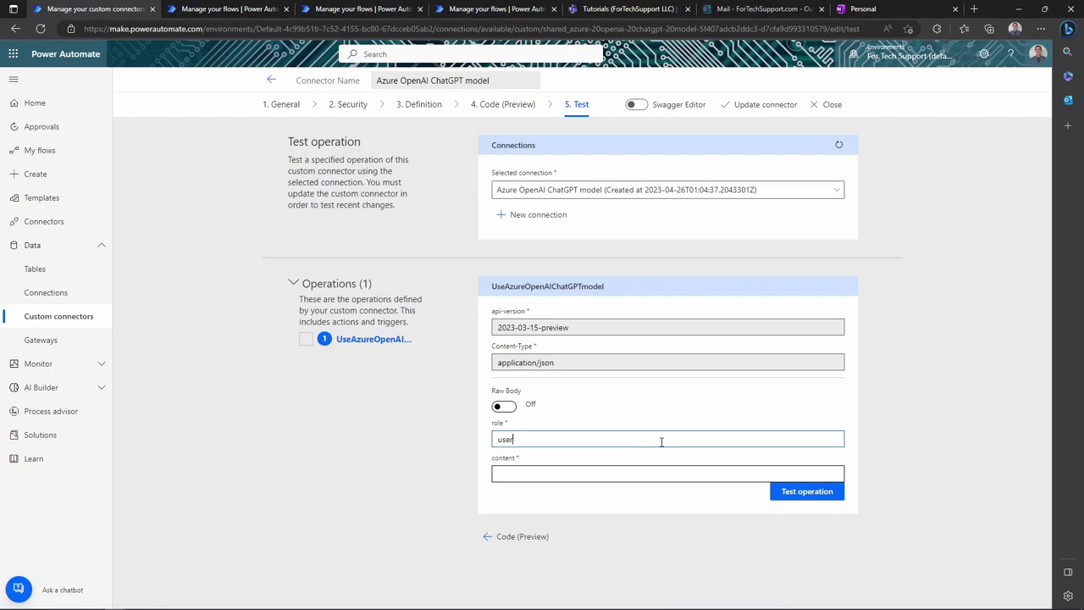
pyautogui.press('Tab')
pyautogui.write('What is the capit')
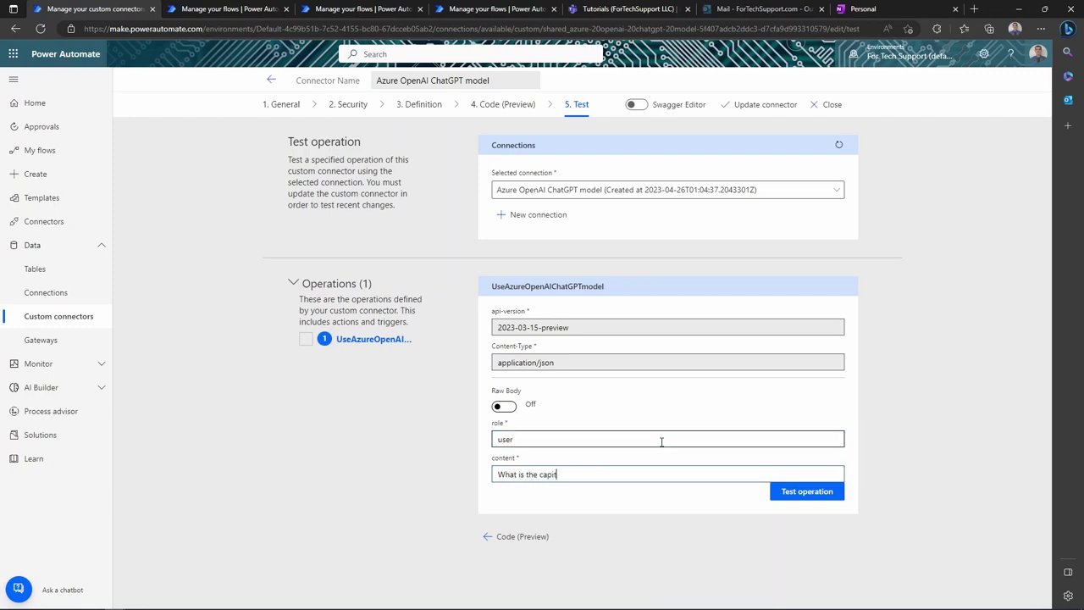
pyautogui.write('al of California?')
pyautogui.click(808, 492)
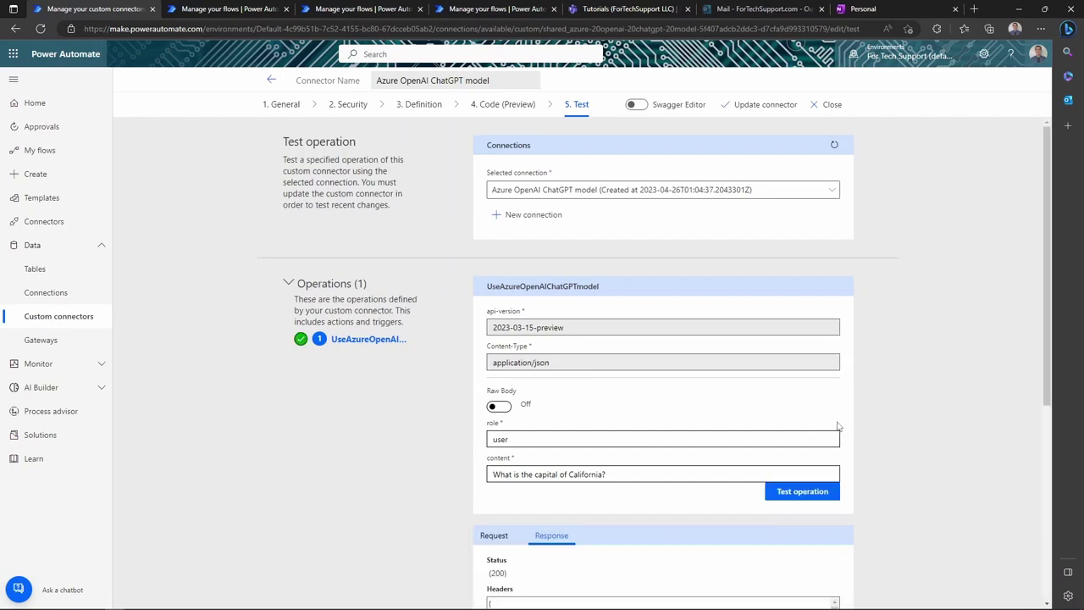
# Copy the JSON body of the ChatGPT test response.
pyautogui.scroll(-3, 839, 426)
pyautogui.scroll(-1, 813, 424)
pyautogui.scroll(-3, 514, 413)
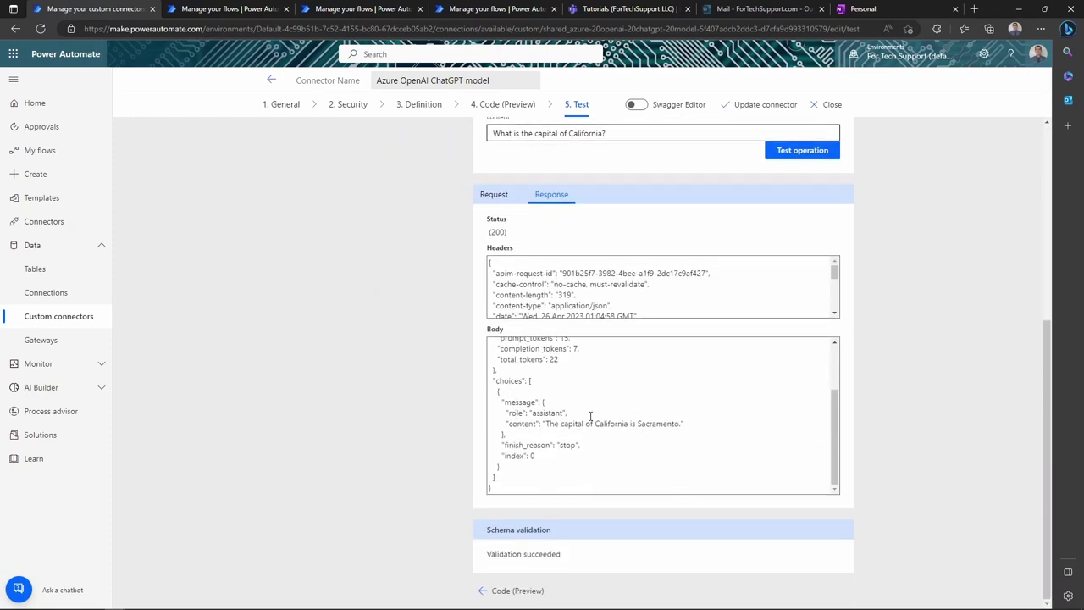
pyautogui.click(642, 409)
pyautogui.hotkey('ctrl', 'a')
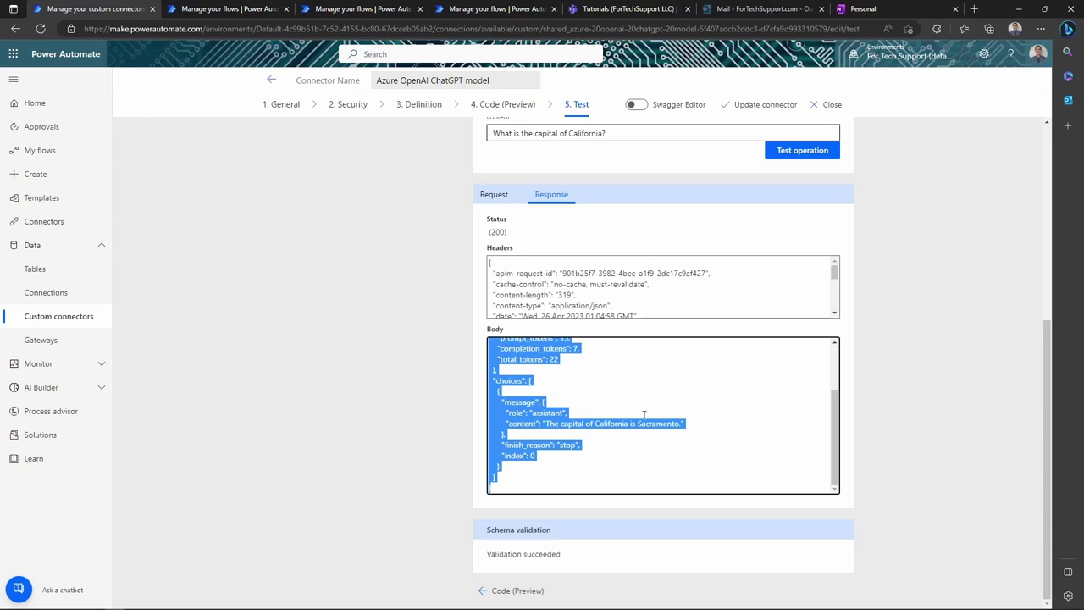
pyautogui.click(426, 123)
# Import the copied JSON as the default response sample and update the connector.
pyautogui.click(422, 105)
pyautogui.scroll(-10, 569, 375)
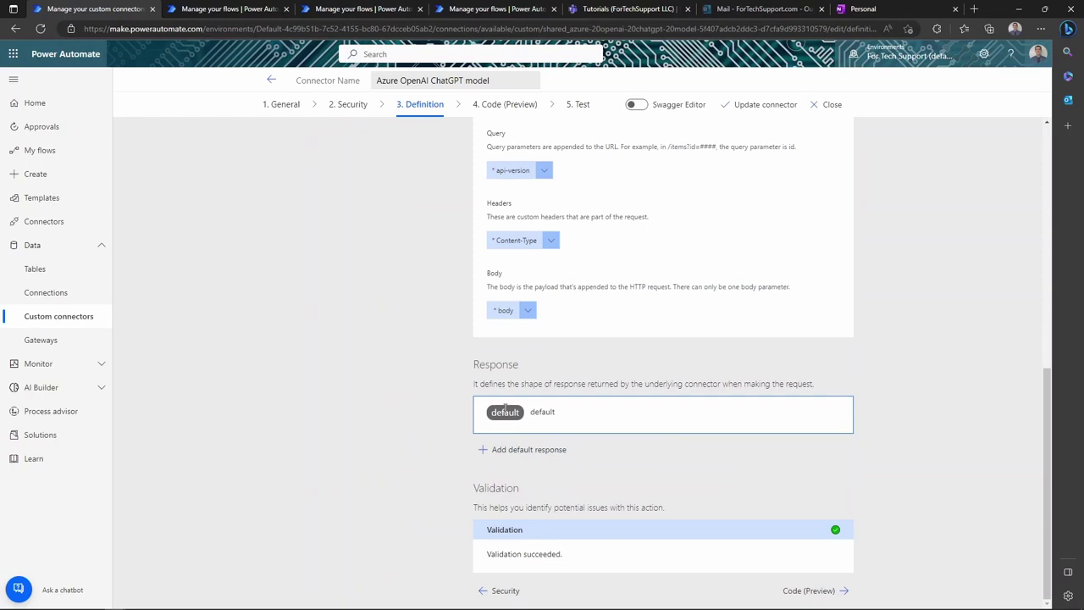
pyautogui.click(506, 413)
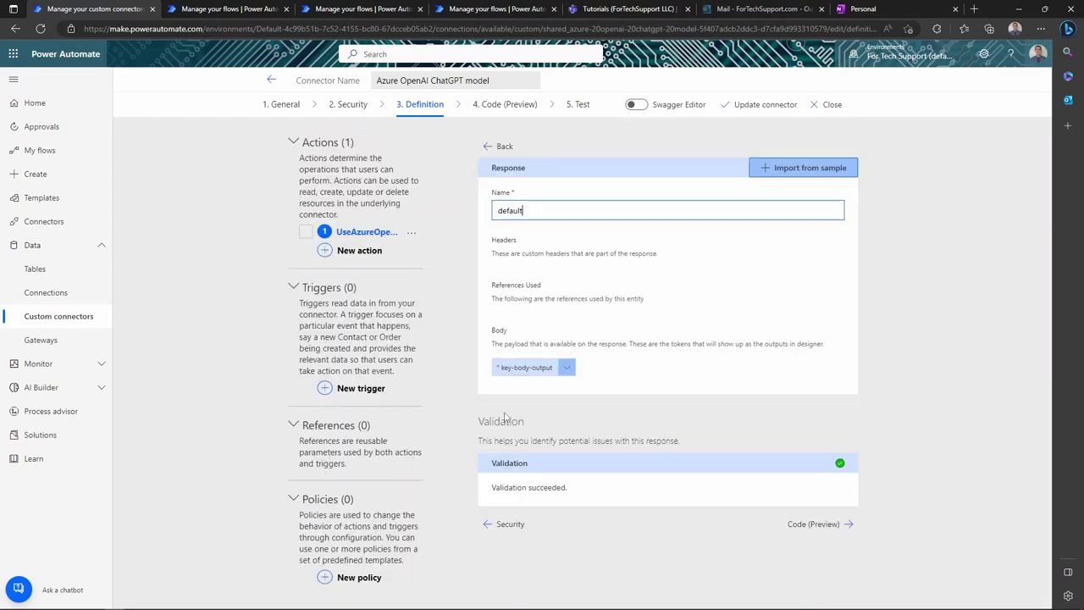
pyautogui.click(809, 169)
pyautogui.click(825, 244)
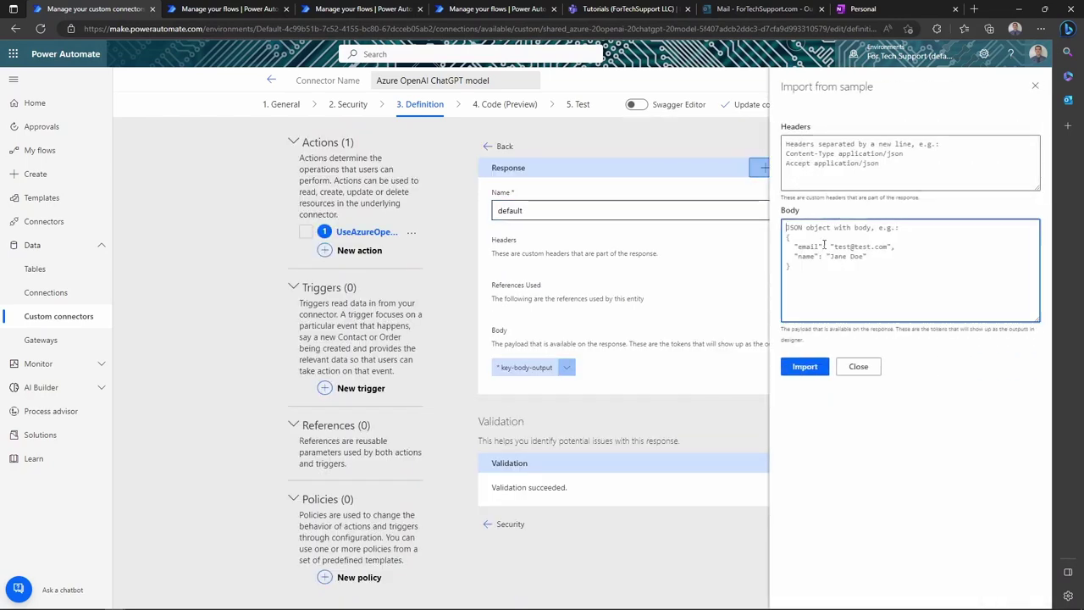
pyautogui.hotkey('ctrl', 'v')
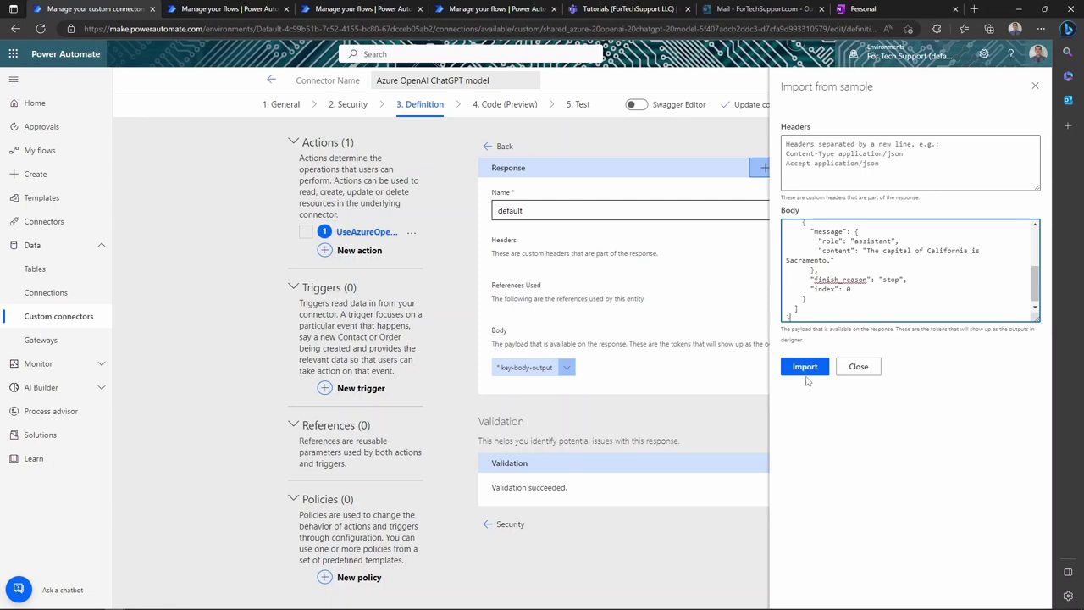
pyautogui.click(804, 367)
pyautogui.click(767, 105)
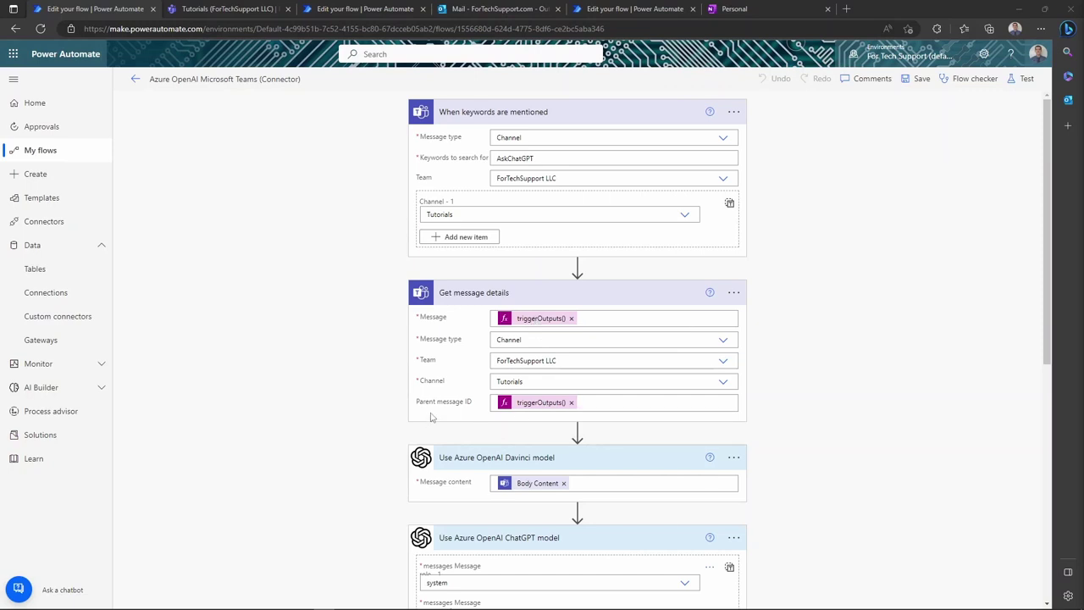
pyautogui.scroll(-3, 822, 391)
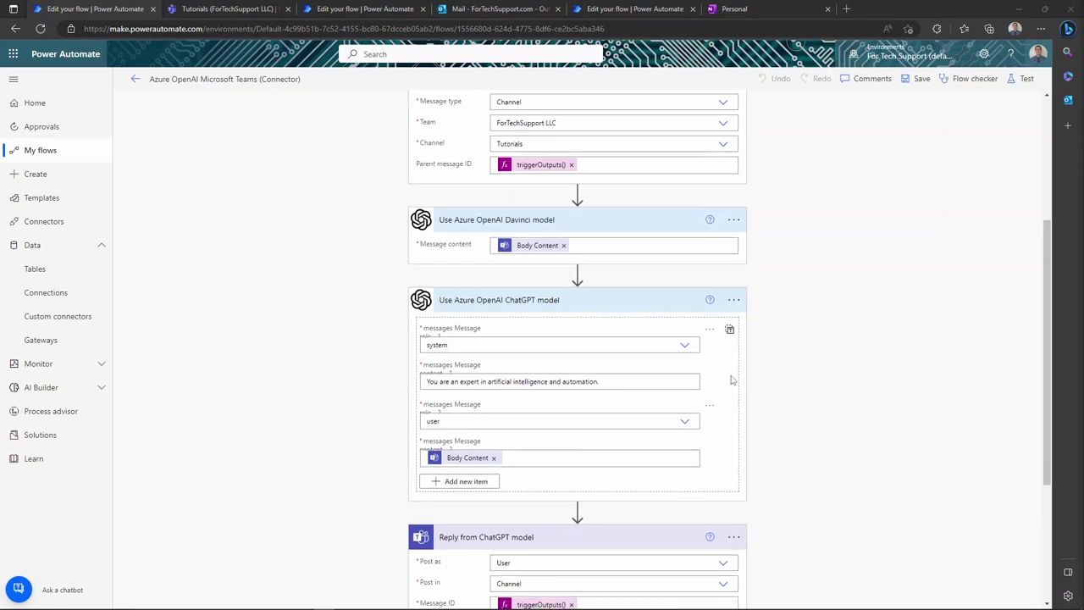
pyautogui.scroll(-1, 735, 381)
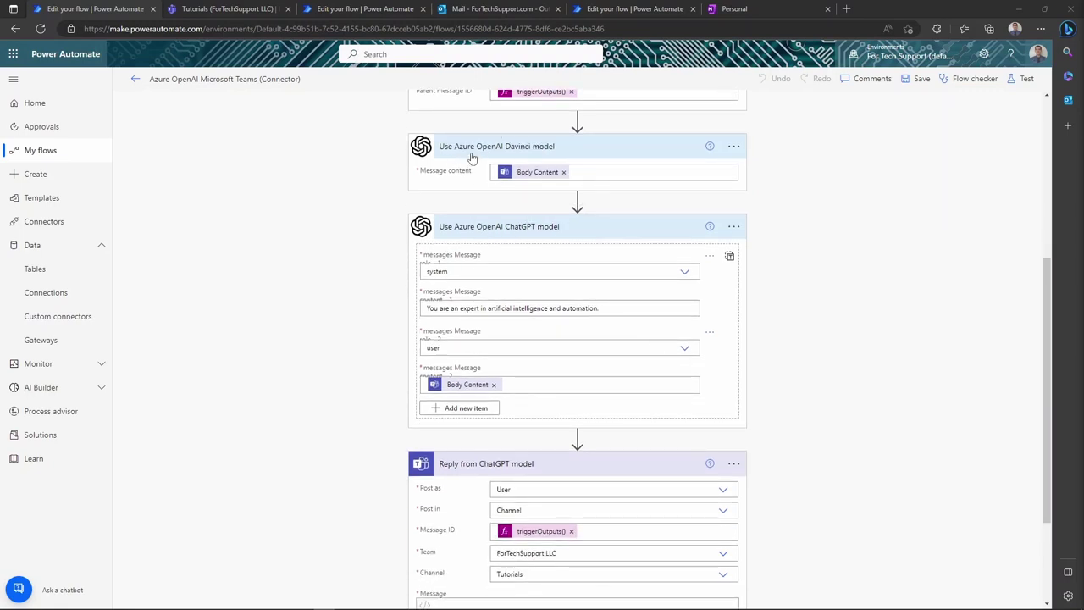
pyautogui.click(577, 203)
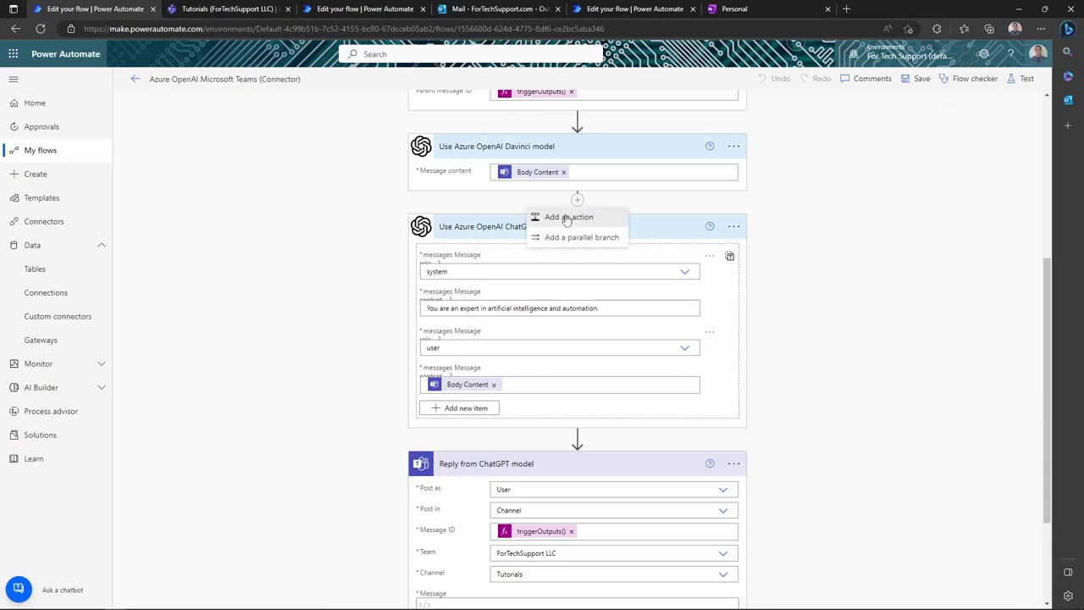
pyautogui.click(569, 216)
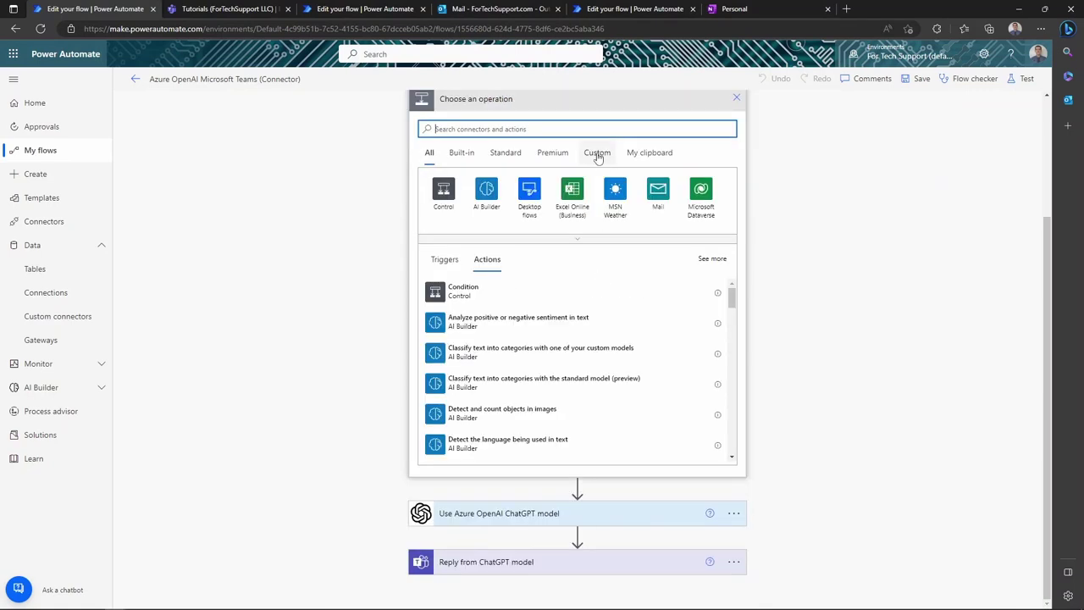
pyautogui.click(596, 153)
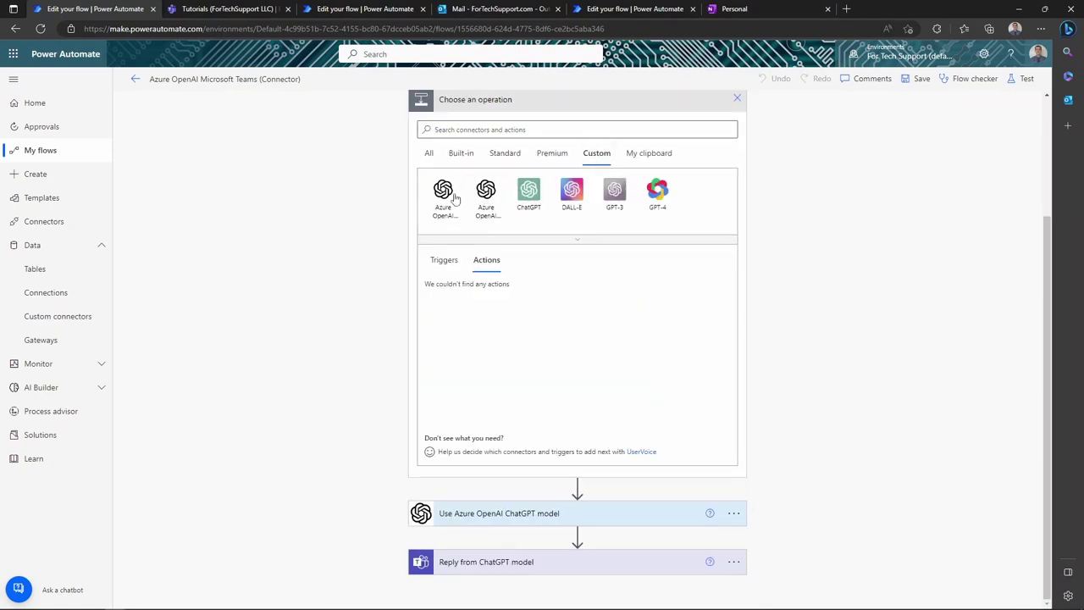
pyautogui.click(738, 100)
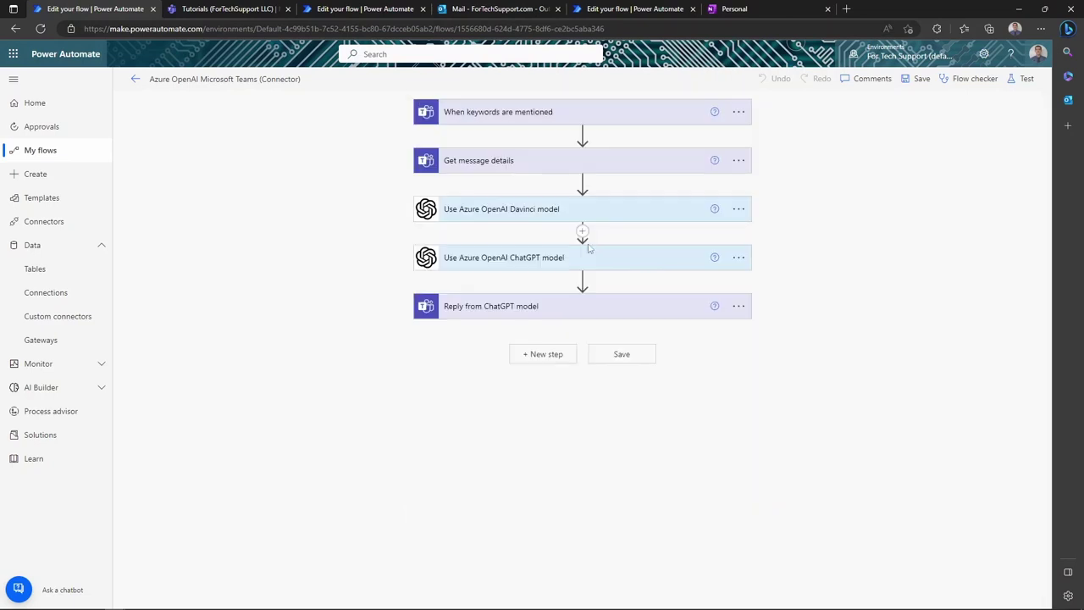
# Expand the Davinci, ChatGPT and Reply from ChatGPT steps and inspect the reply message's trim() expressions.
pyautogui.click(549, 217)
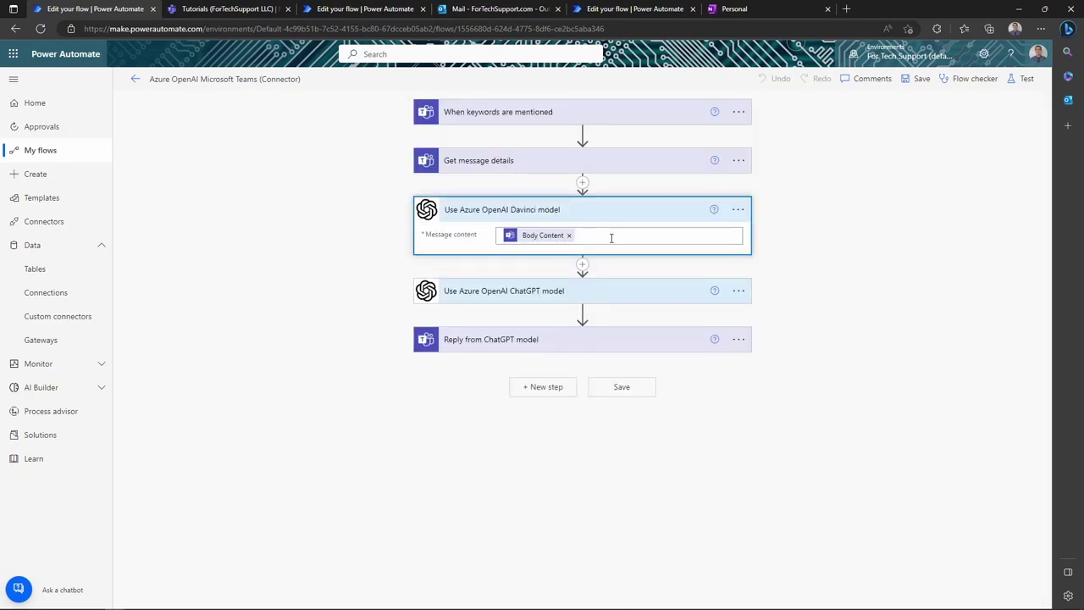
pyautogui.click(575, 292)
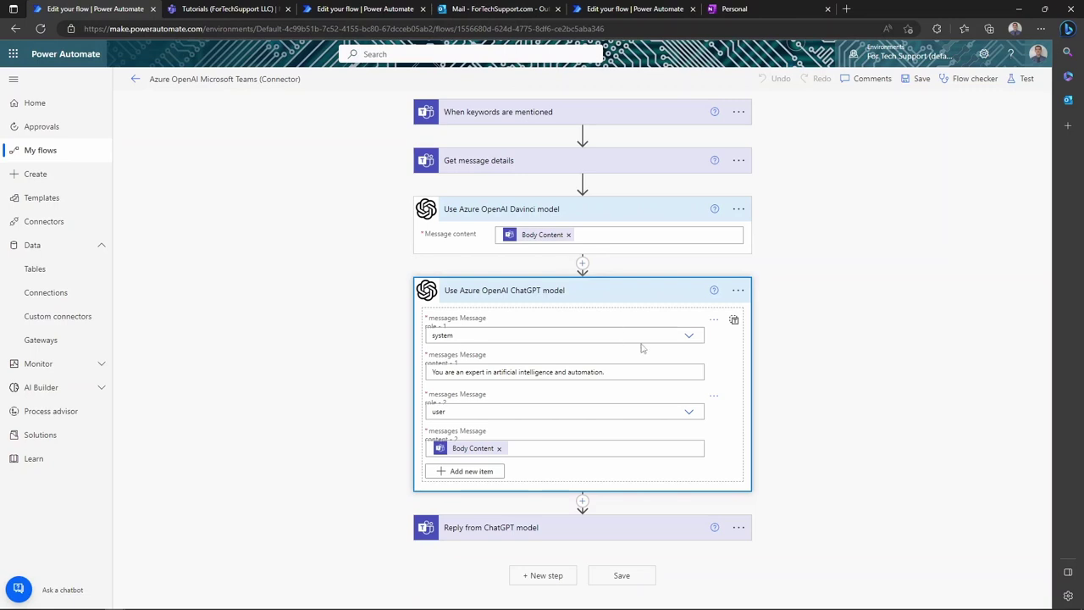
pyautogui.click(623, 531)
pyautogui.scroll(-3, 791, 431)
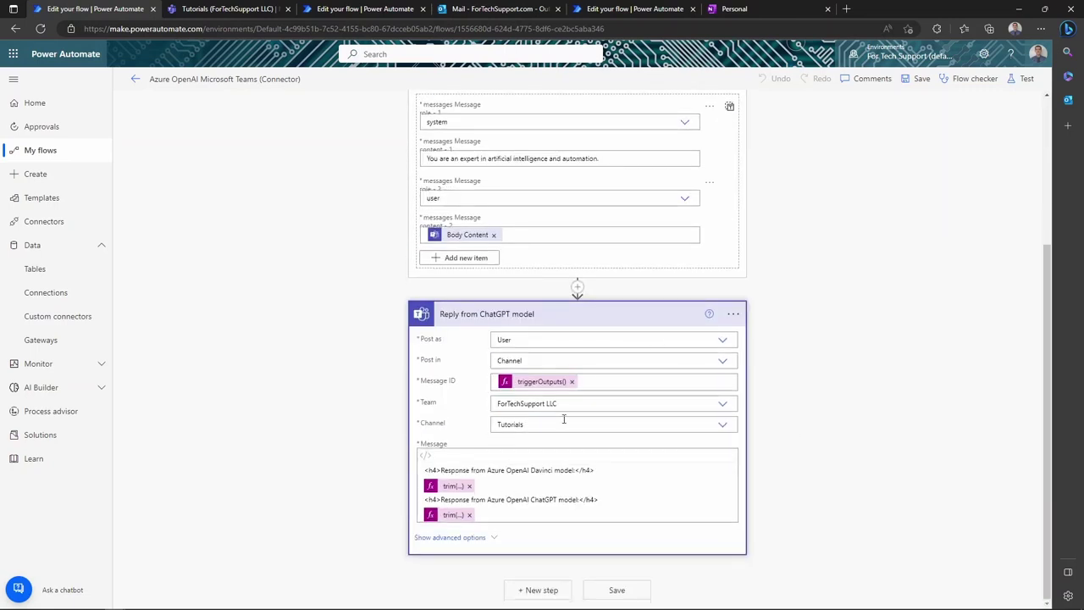
pyautogui.moveTo(452, 515)
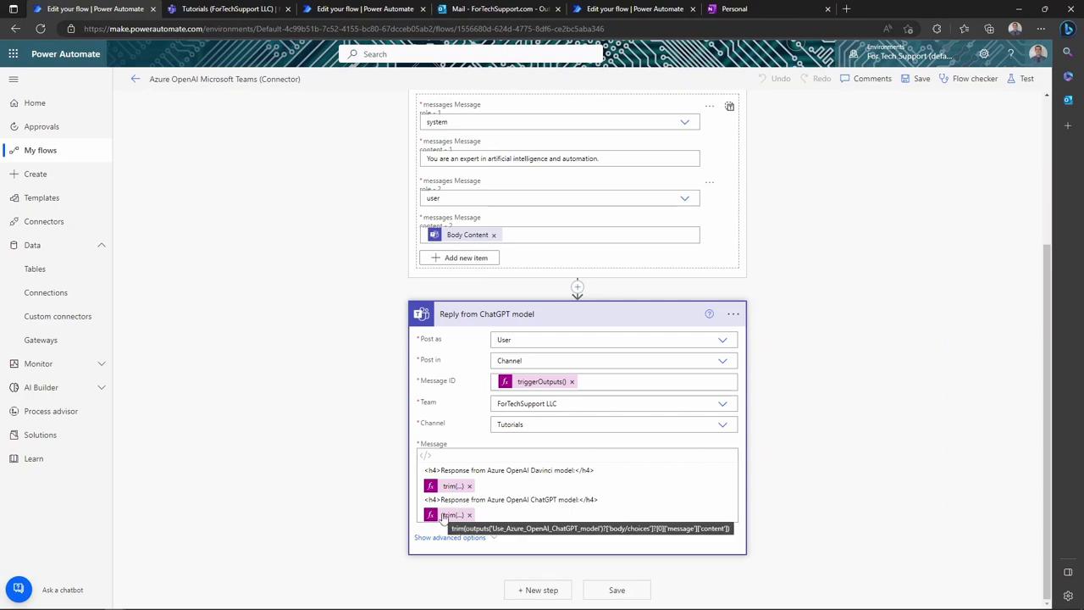
pyautogui.scroll(3, 458, 474)
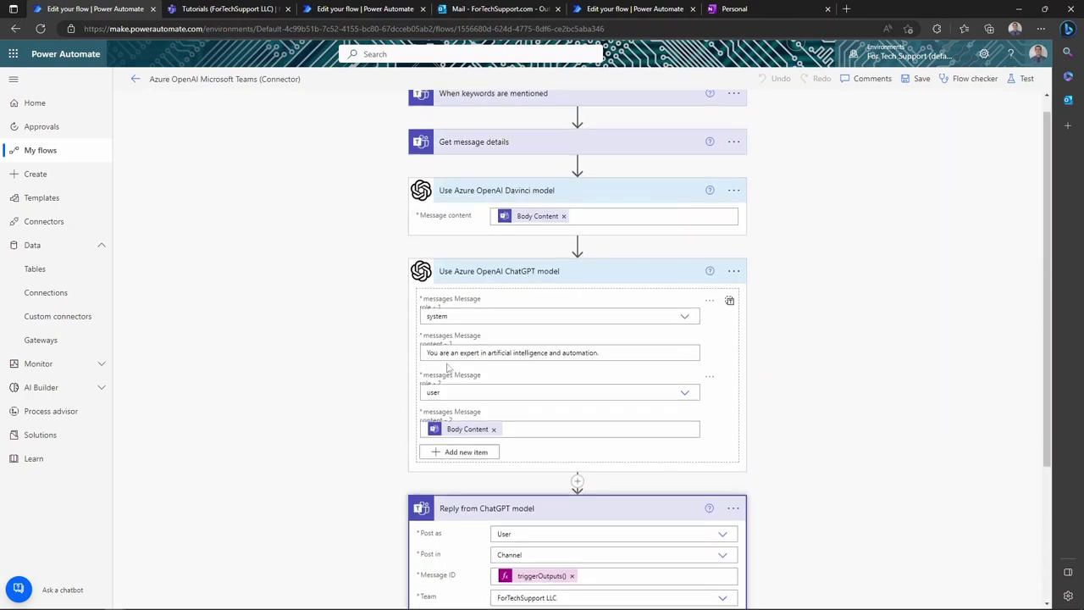
pyautogui.scroll(-3, 499, 381)
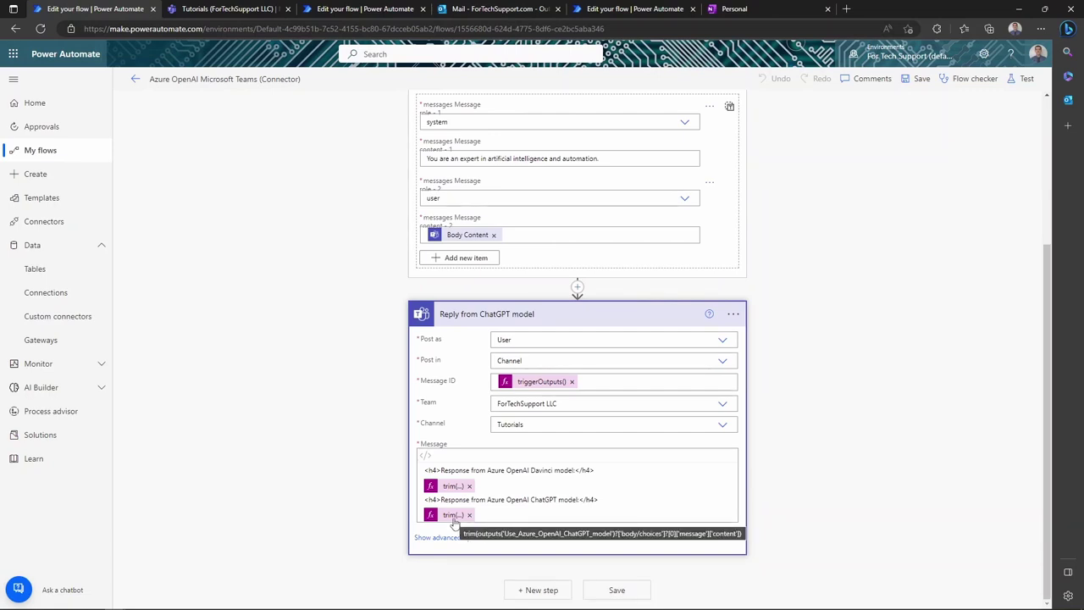
pyautogui.scroll(3, 882, 432)
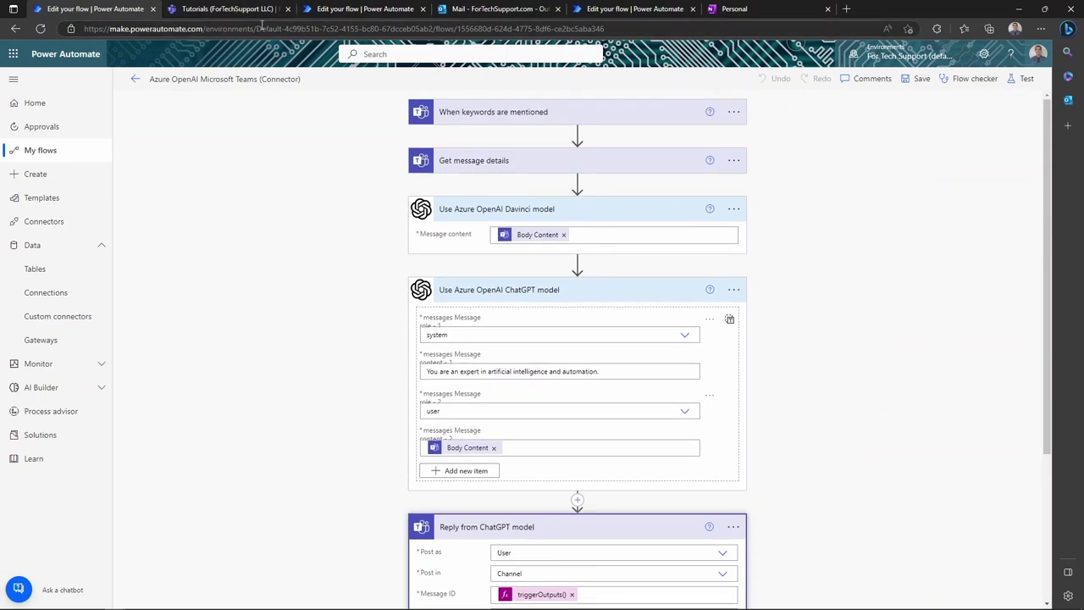
# Post an AskChatGPT question about the latest Microsoft Windows version in Tutorials, then return to Power Automate.
pyautogui.click(225, 8)
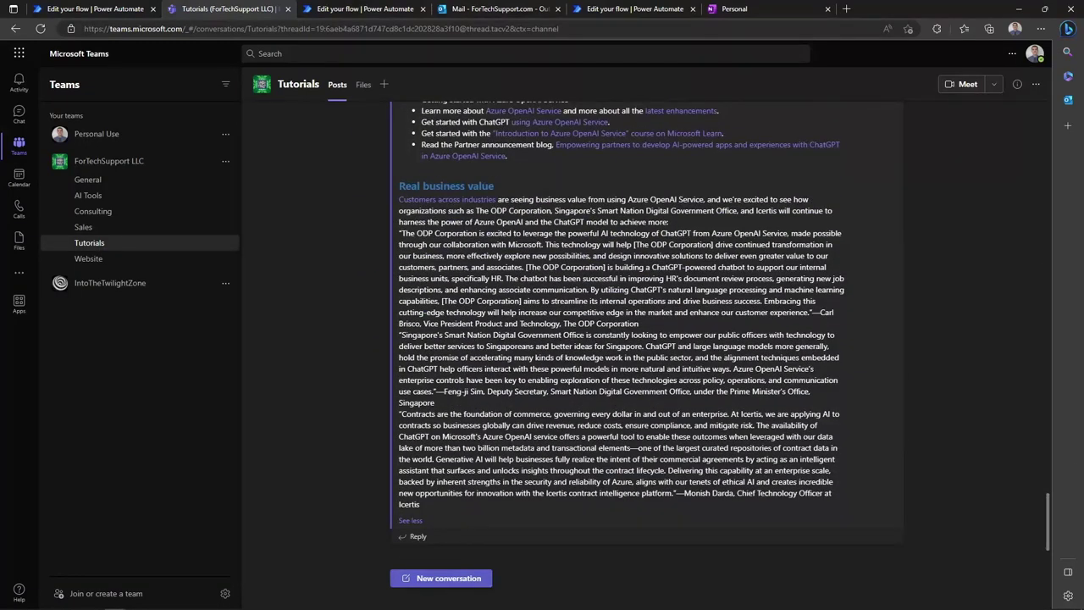
pyautogui.click(441, 578)
pyautogui.write('As')
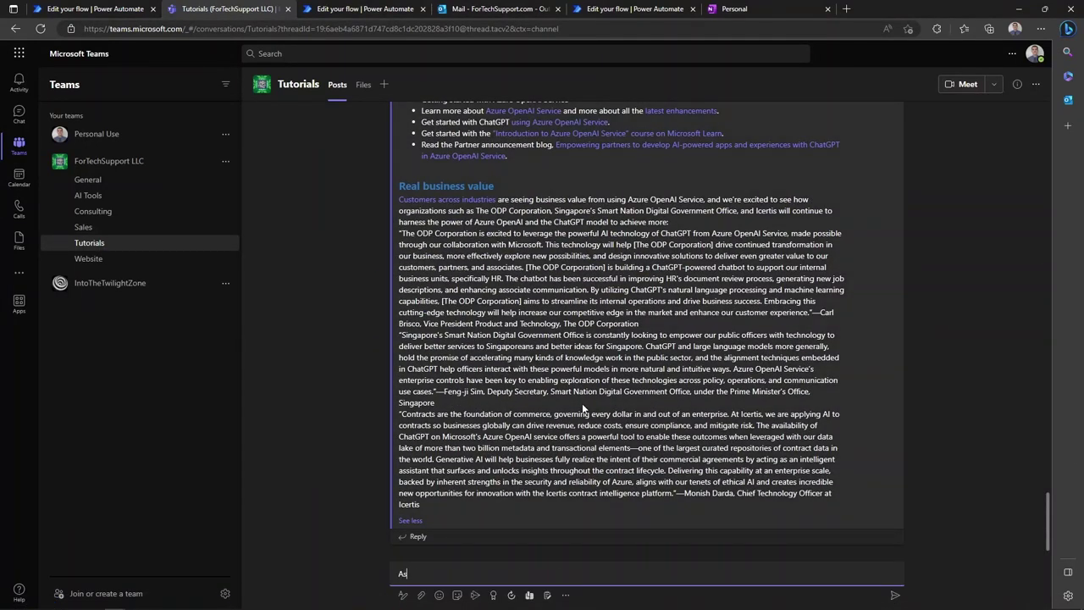
pyautogui.write('kCh')
pyautogui.write('GPT What')
pyautogui.write(' is ')
pyautogui.write('the latest ve')
pyautogui.write('rsion of')
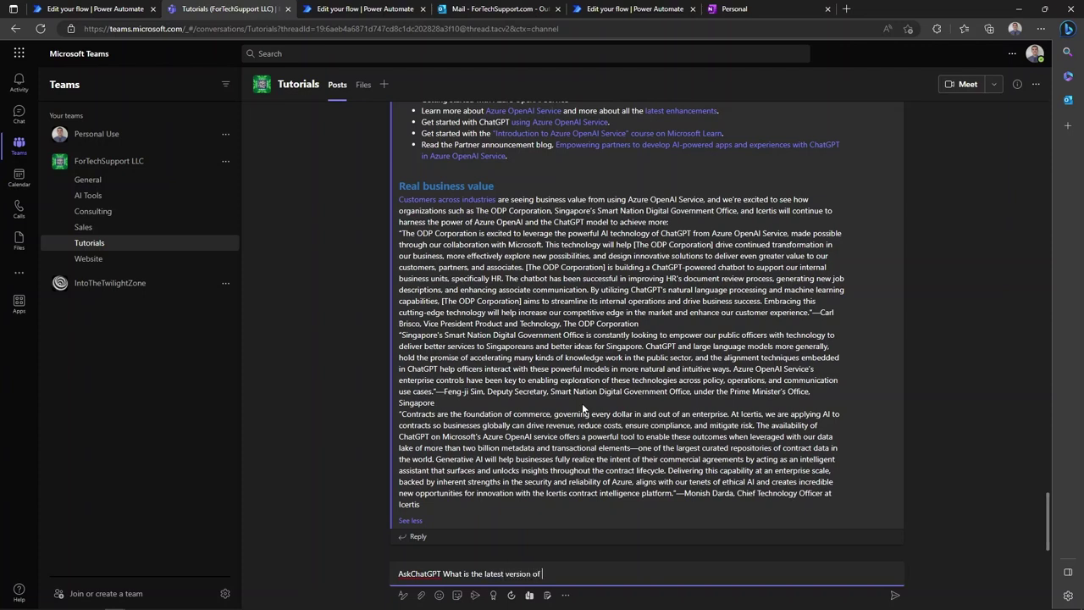
pyautogui.write(' Mictro')
pyautogui.write('rosoft Wind')
pyautogui.write('s?')
pyautogui.press('Return')
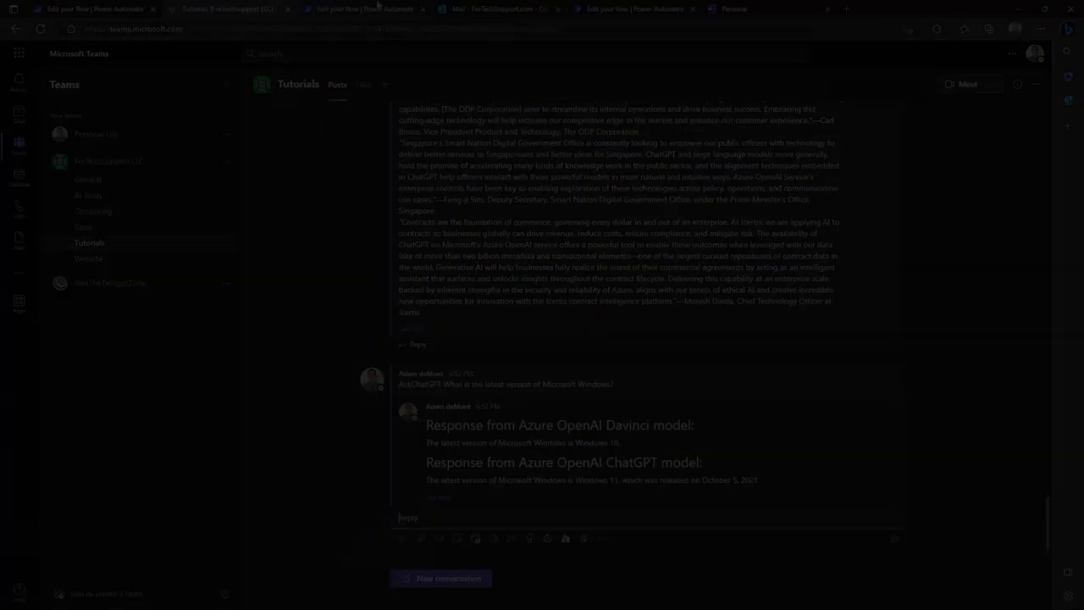
pyautogui.click(381, 7)
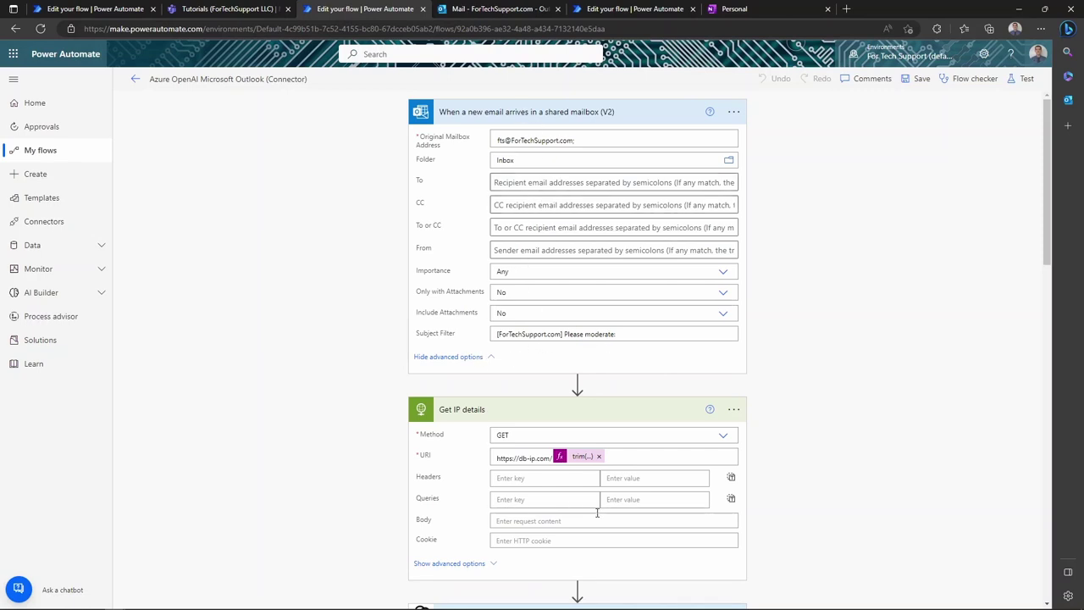
# Scroll through the Outlook flow's model steps and Body HTML, then go to the flow's details page.
pyautogui.scroll(-3, 598, 508)
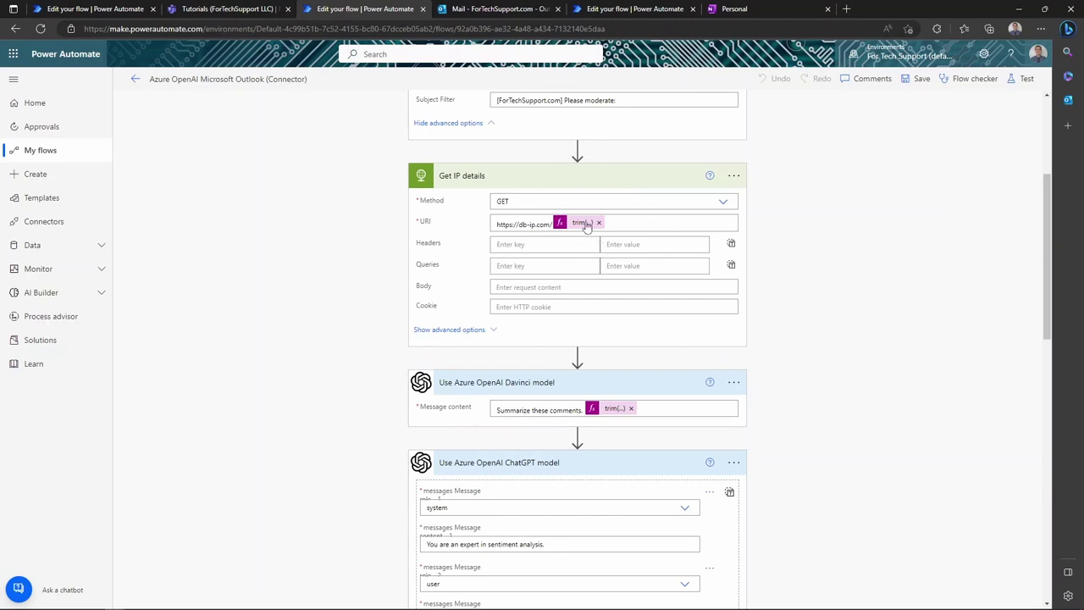
pyautogui.scroll(-1, 653, 317)
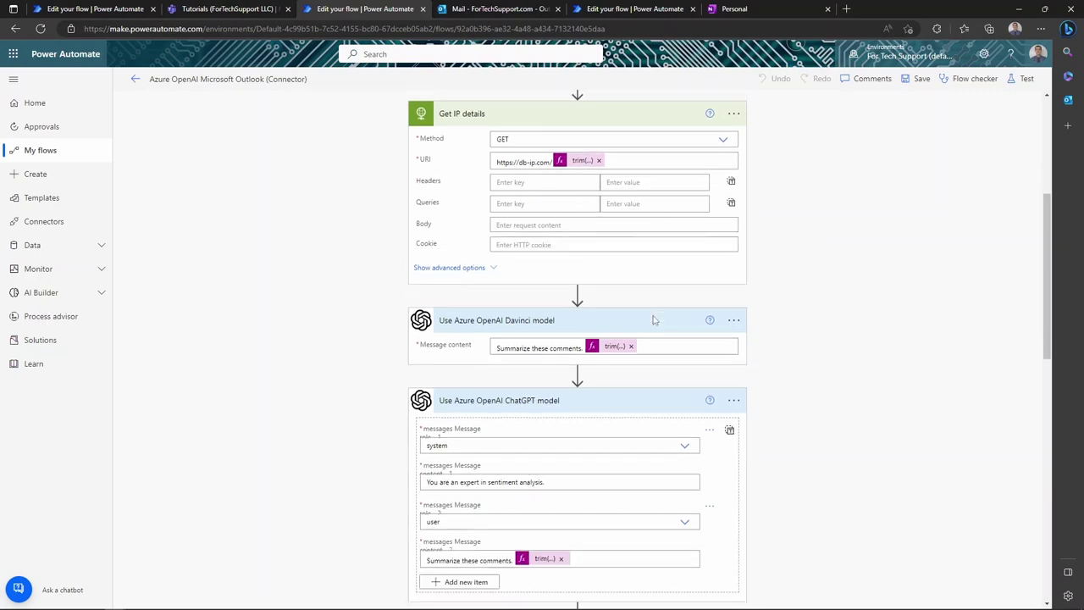
pyautogui.scroll(-1, 653, 317)
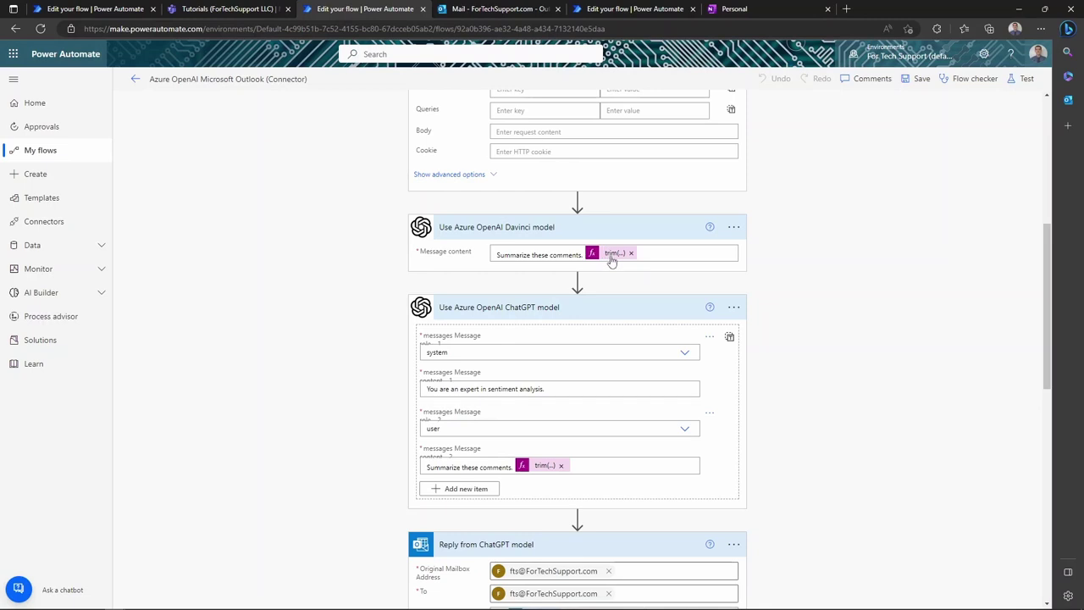
pyautogui.scroll(-2, 439, 409)
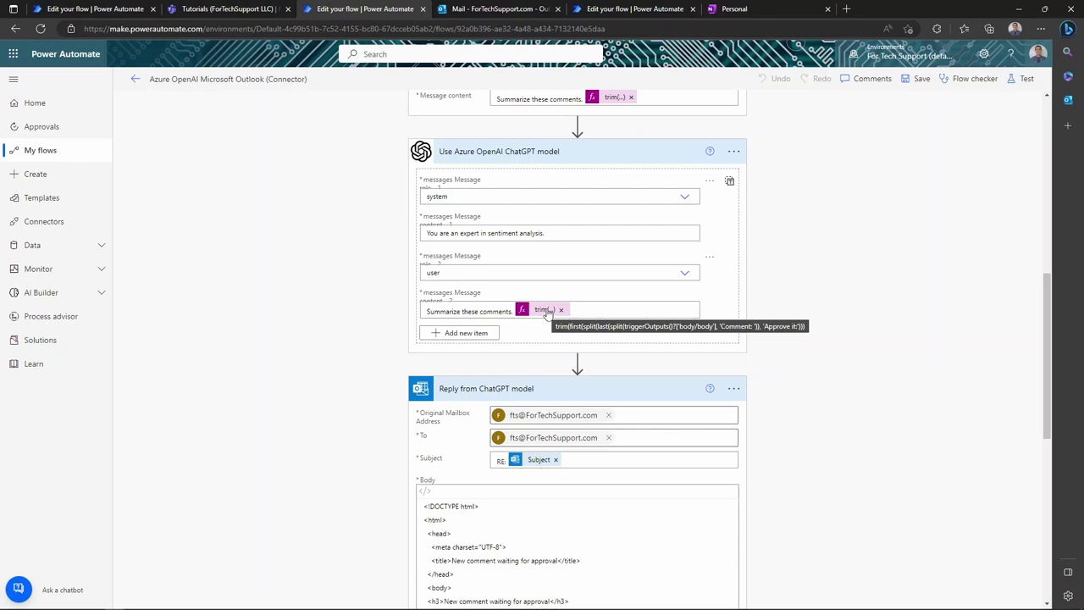
pyautogui.scroll(-5, 714, 403)
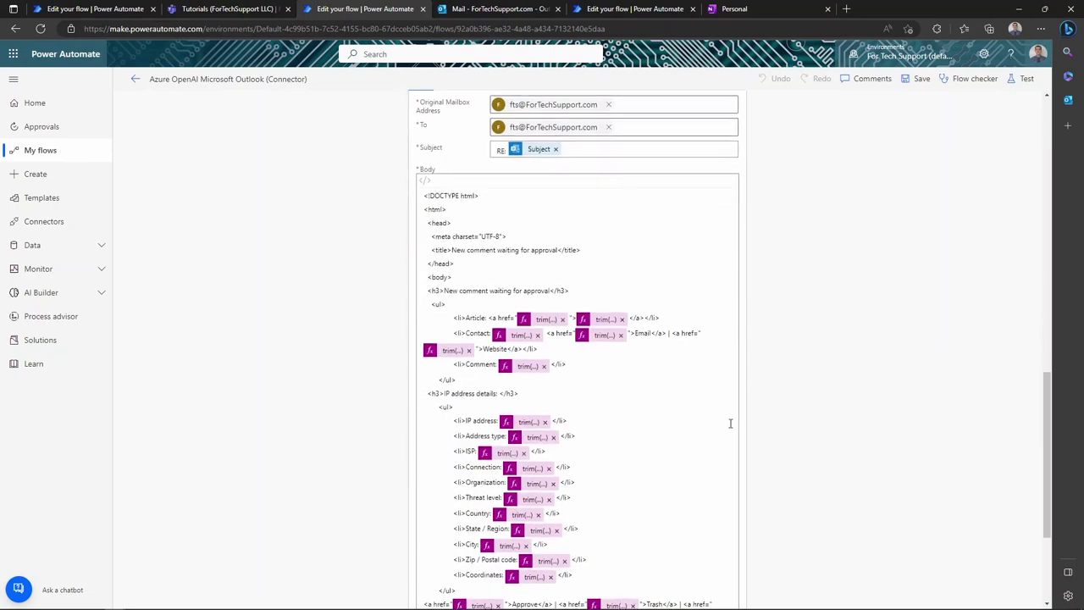
pyautogui.scroll(1, 713, 404)
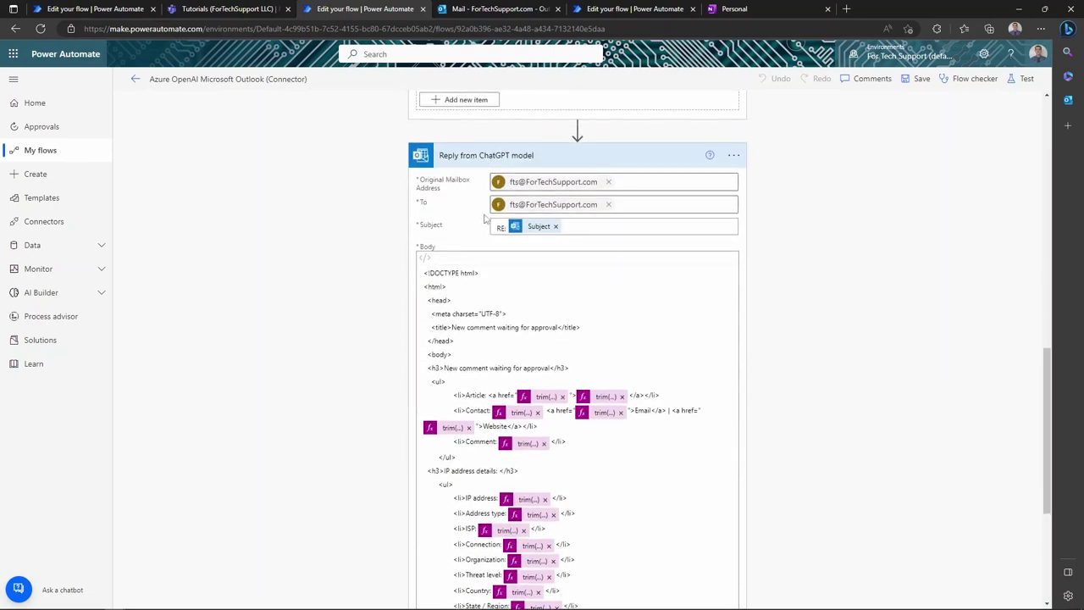
pyautogui.scroll(-4, 552, 322)
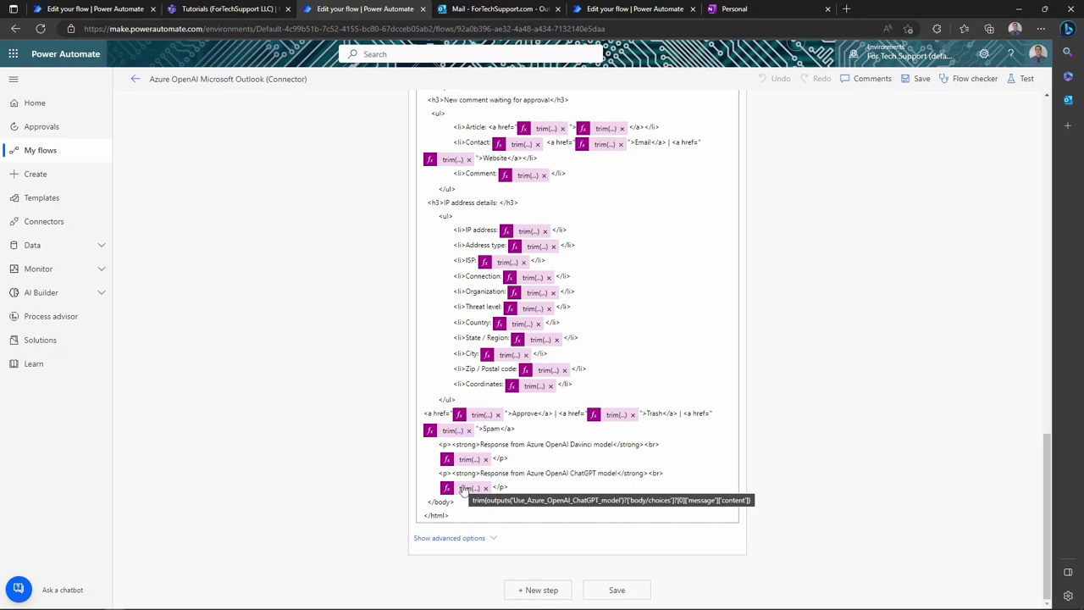
pyautogui.scroll(5, 736, 259)
pyautogui.scroll(5, 737, 259)
pyautogui.scroll(5, 741, 263)
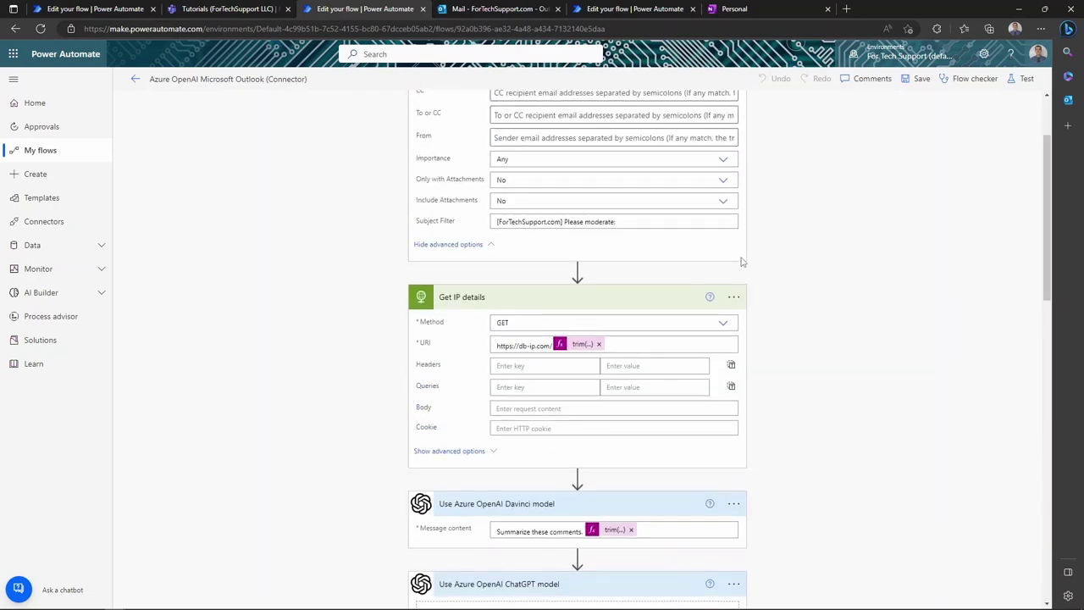
pyautogui.scroll(2, 741, 263)
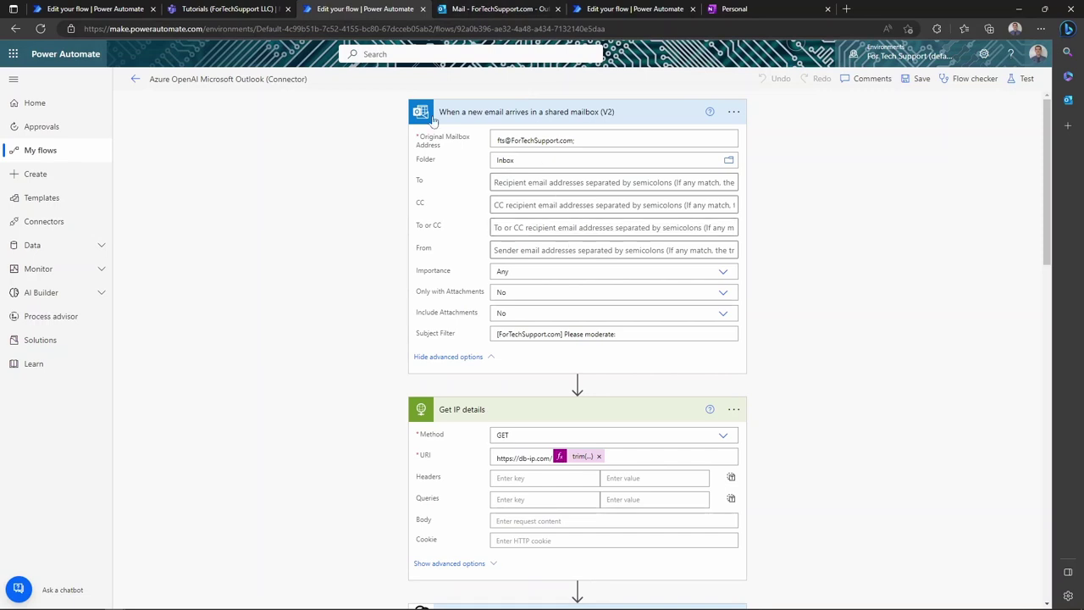
pyautogui.click(137, 81)
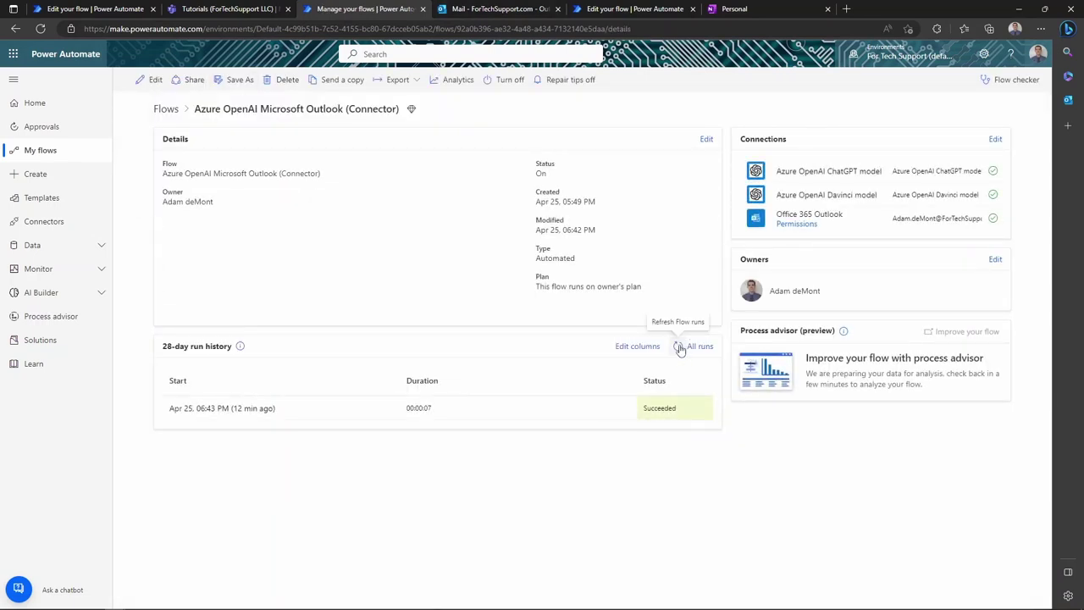
# Refresh the run history, open the newest succeeded run, then switch to the Outlook inbox.
pyautogui.click(679, 347)
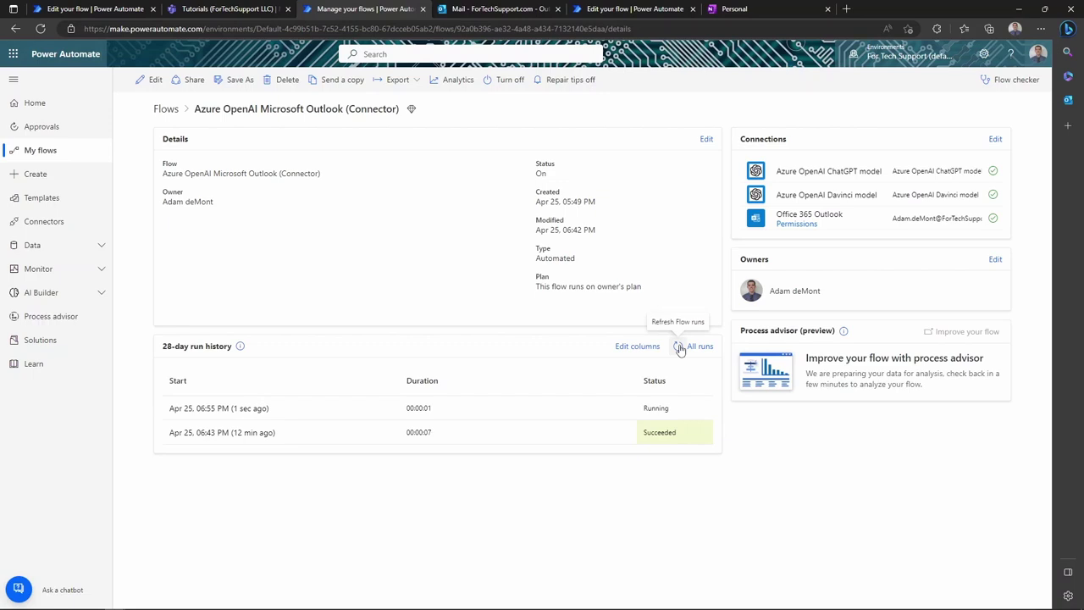
pyautogui.click(680, 347)
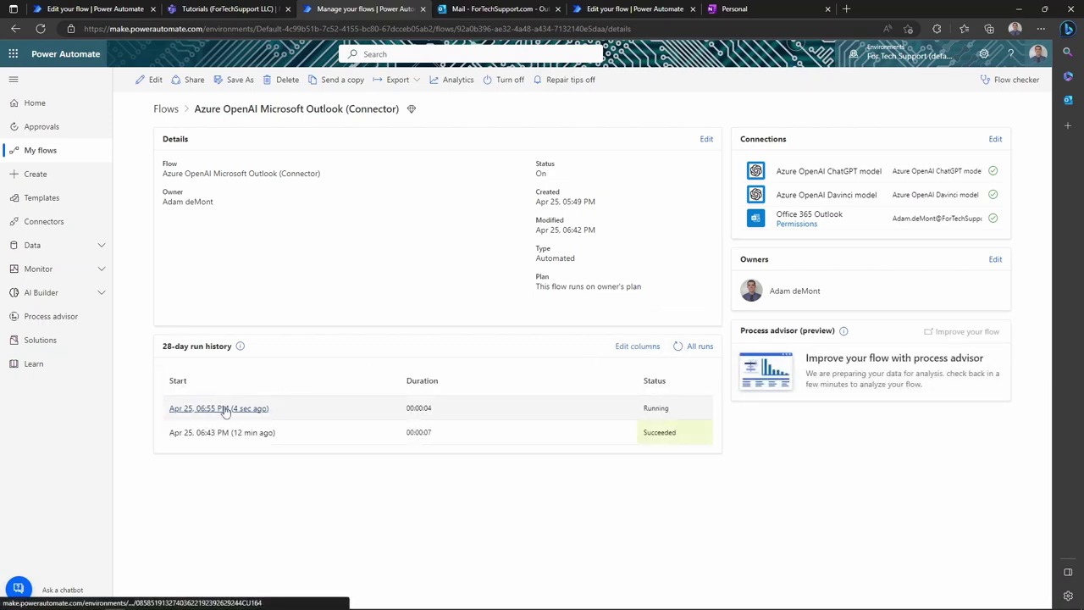
pyautogui.click(225, 409)
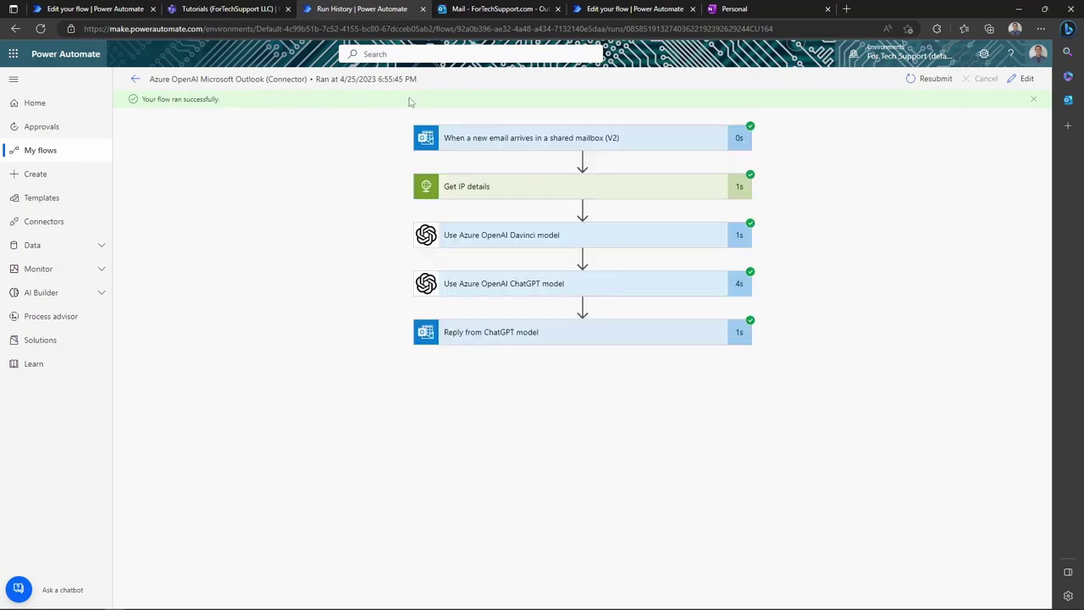
pyautogui.click(501, 9)
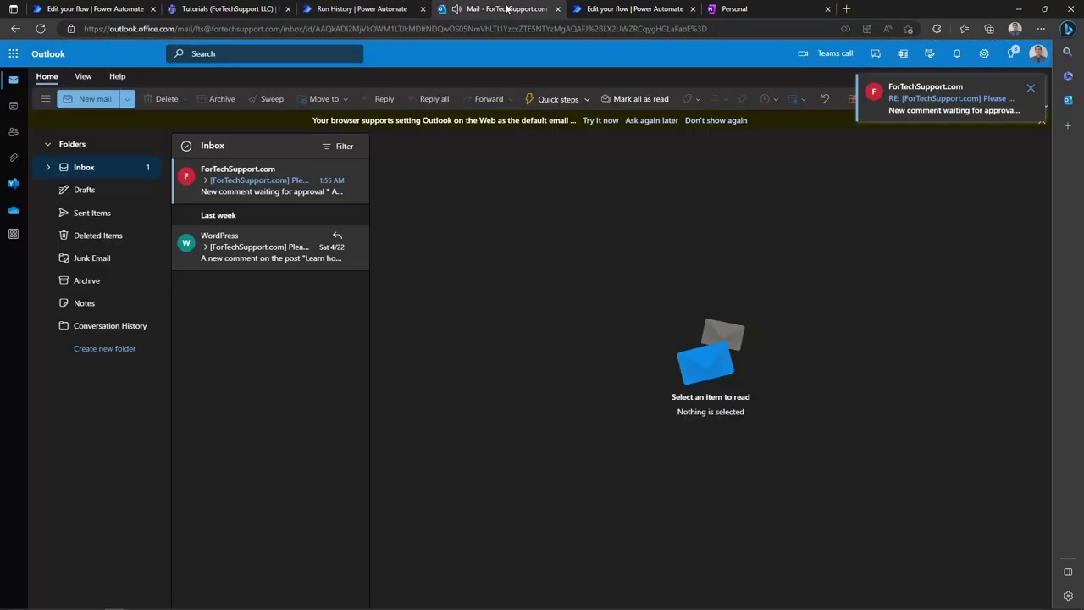
# Open the WordPress notification, then the flow's comment approval email, highlighting the commenter's details line.
pyautogui.click(257, 254)
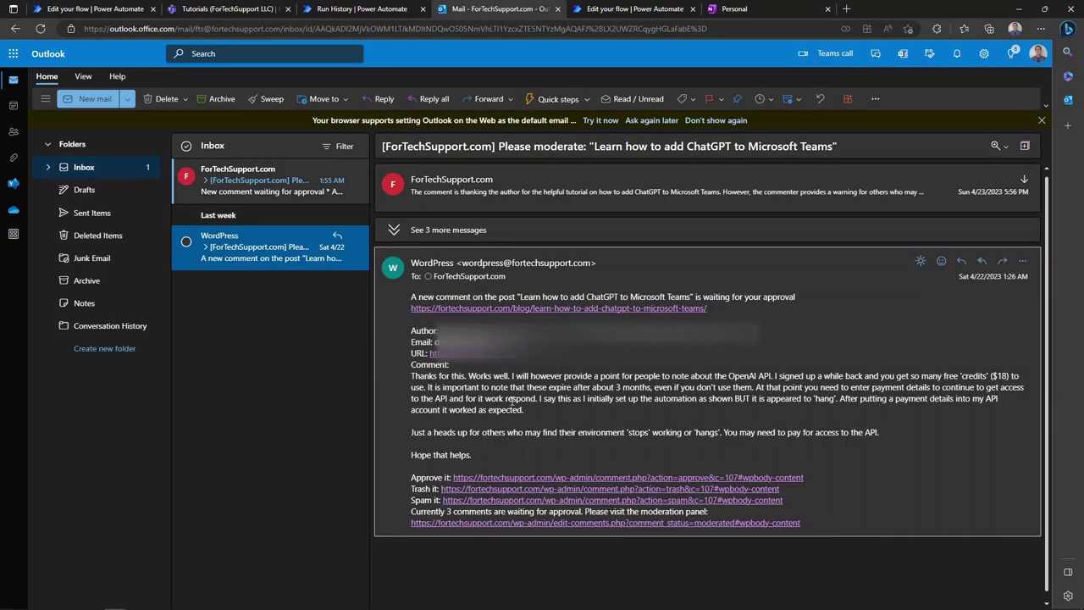
pyautogui.click(261, 192)
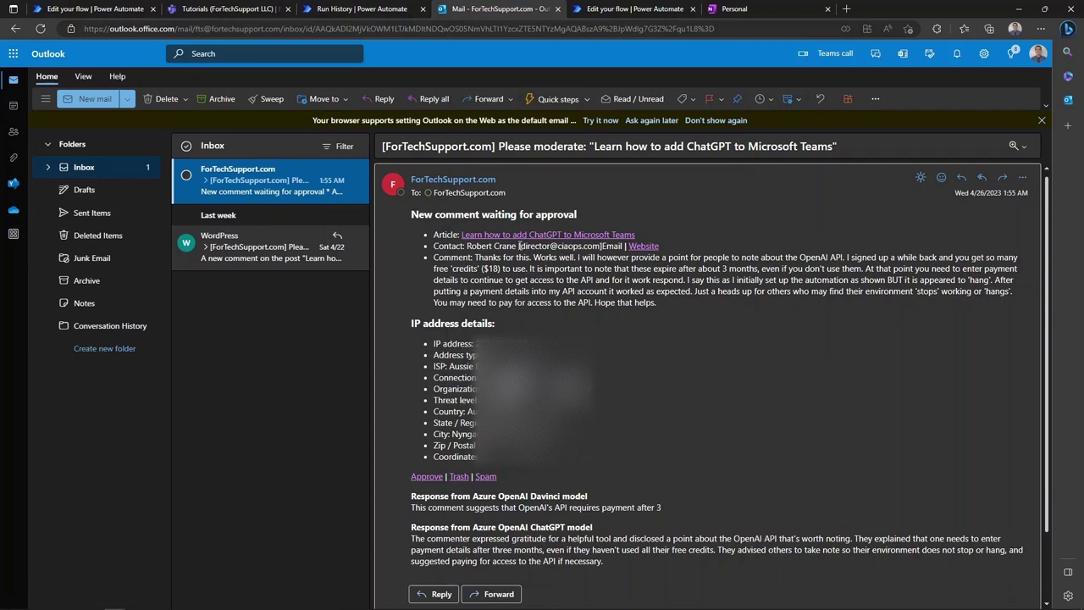
pyautogui.moveTo(519, 245); pyautogui.dragTo(623, 245)
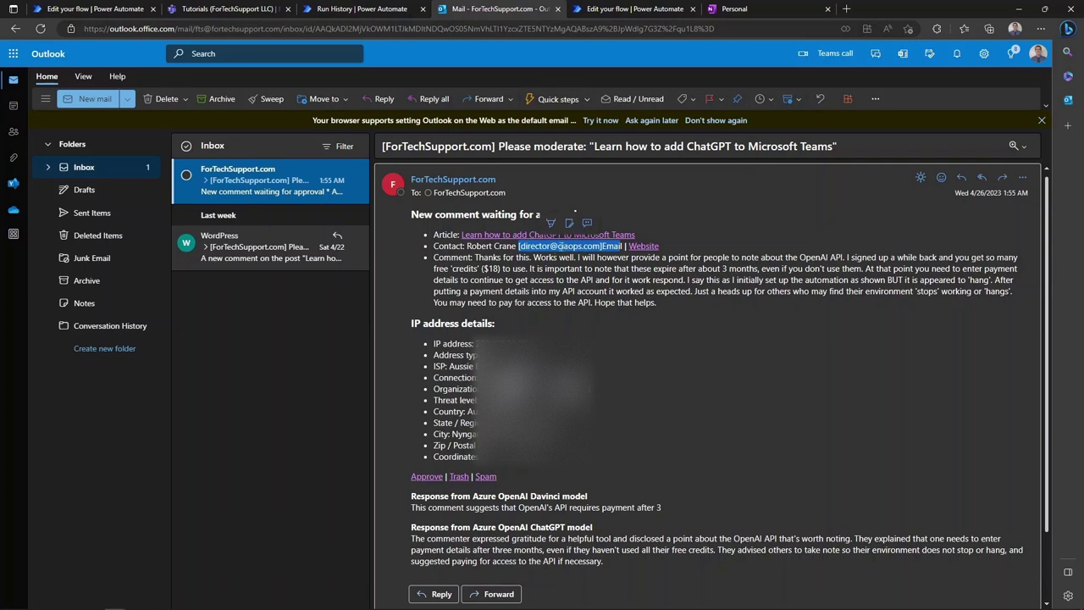
pyautogui.click(667, 244)
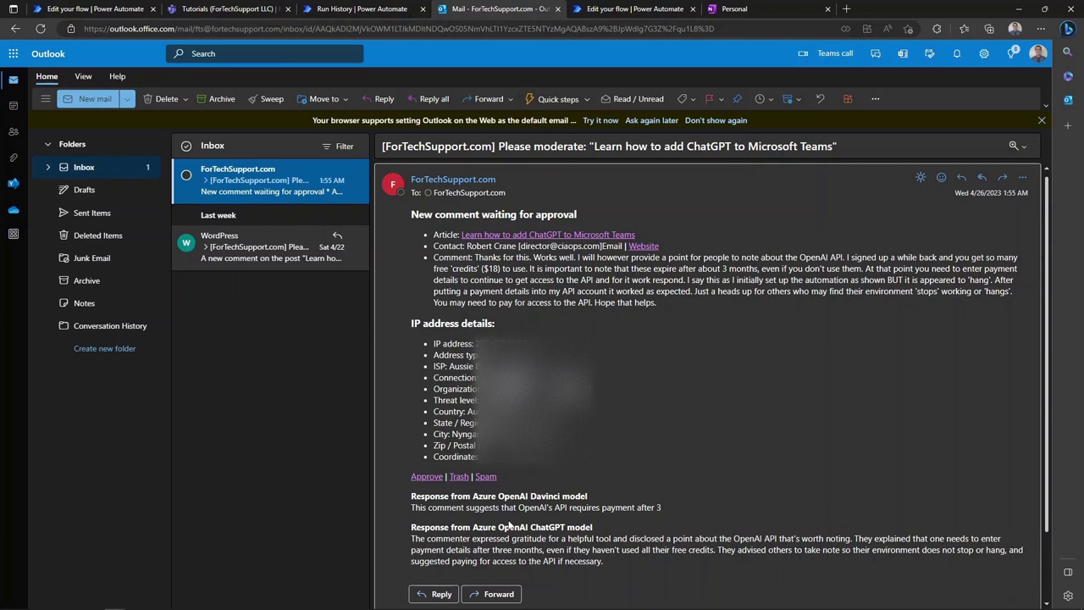
# Highlight the Davinci response and the full ChatGPT response paragraph in the email.
pyautogui.scroll(-2, 512, 526)
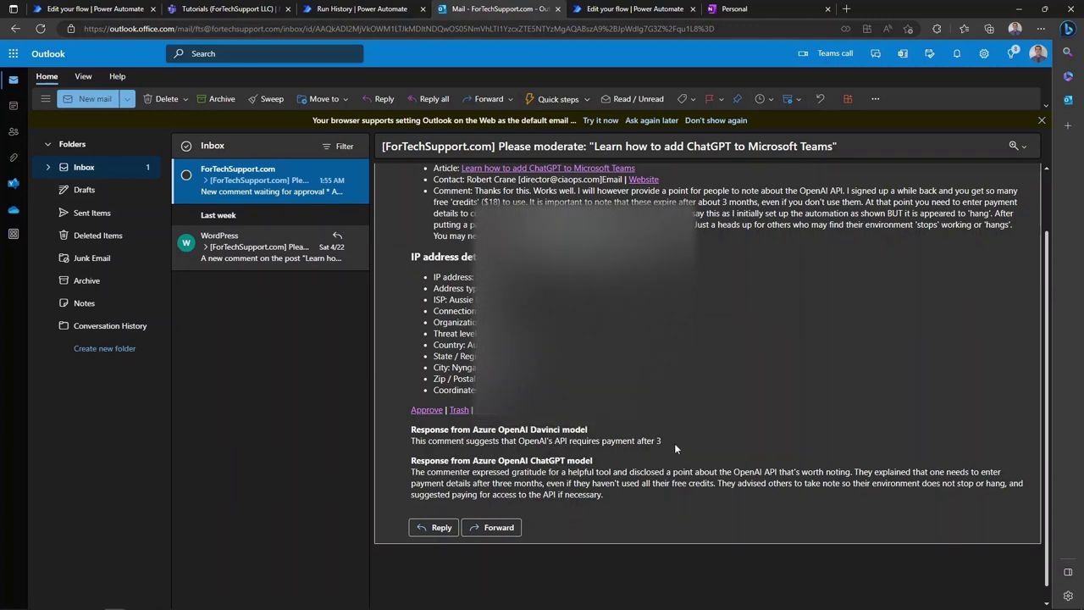
pyautogui.moveTo(662, 440); pyautogui.dragTo(411, 440)
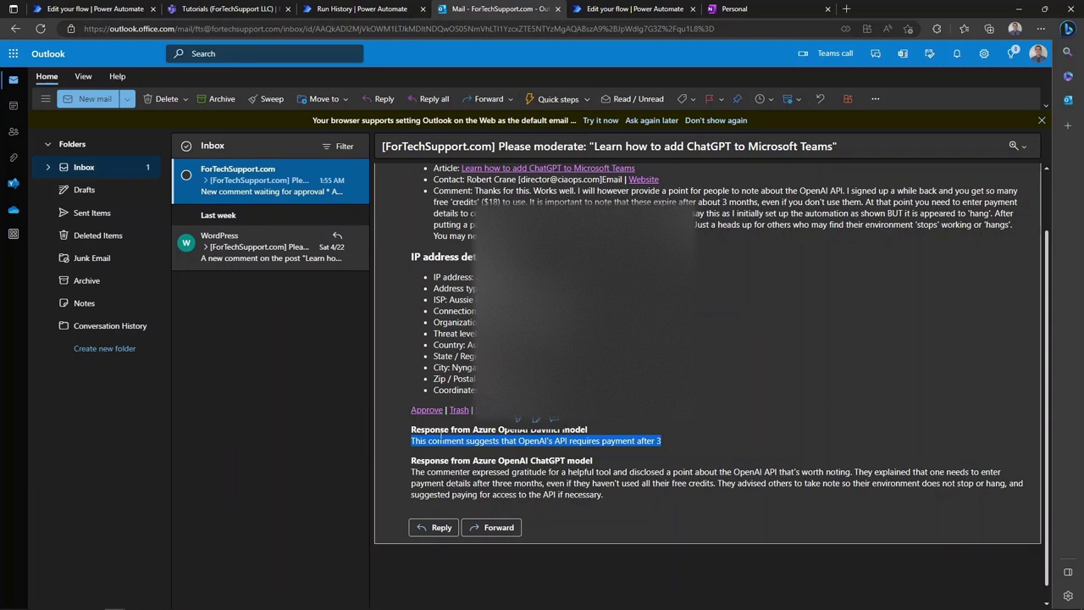
pyautogui.tripleClick(528, 483)
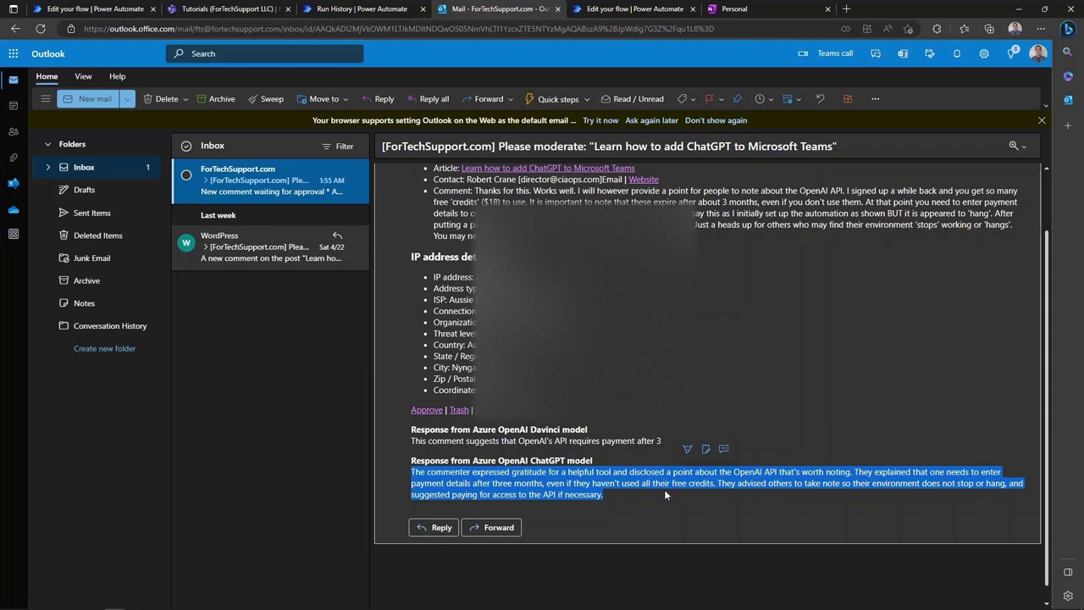
pyautogui.scroll(1, 665, 495)
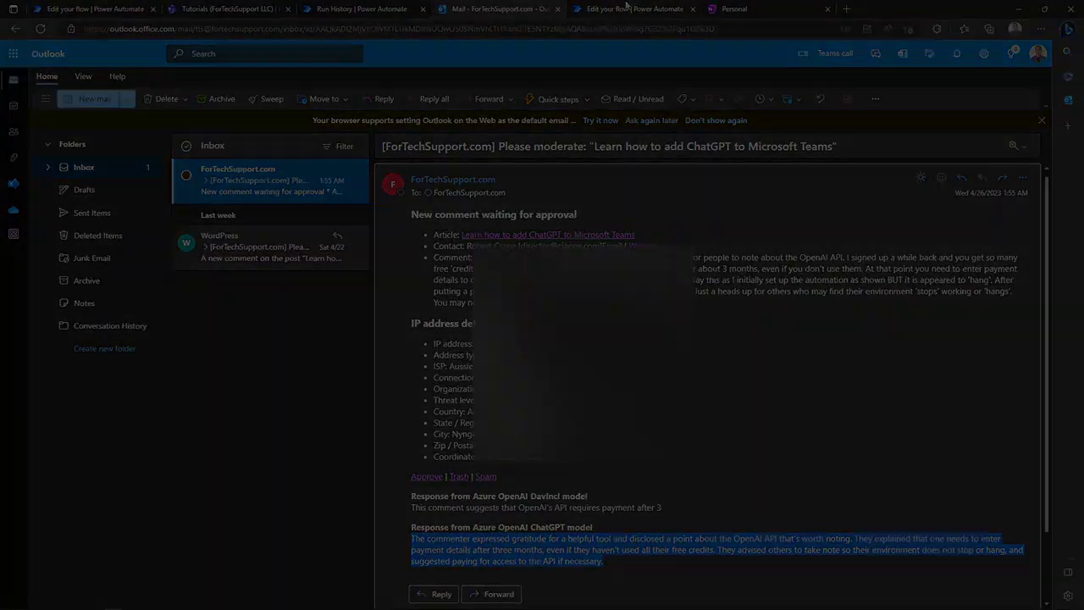
# Glance at the source OneNote page, then scroll the OneNote flow's steps down to the Post message card.
pyautogui.click(626, 8)
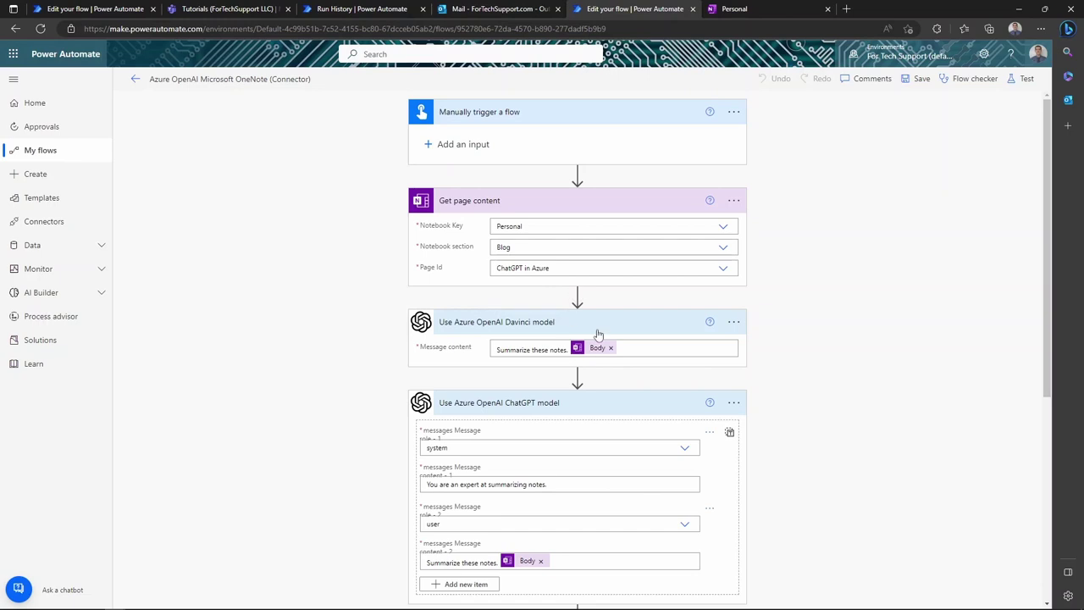
pyautogui.click(783, 9)
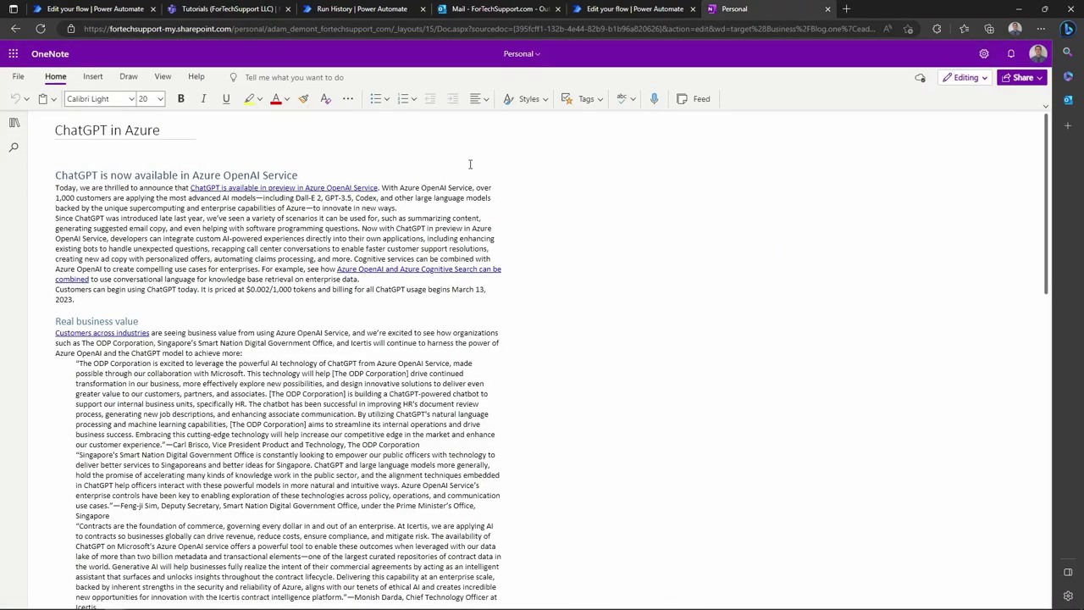
pyautogui.click(665, 7)
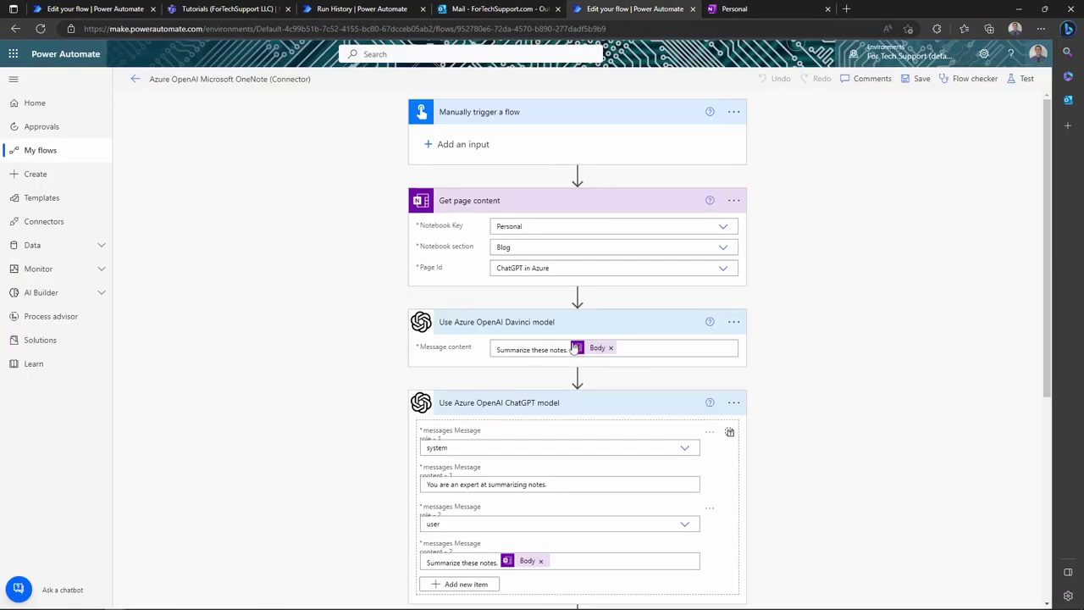
pyautogui.scroll(-3, 575, 352)
pyautogui.scroll(2, 575, 352)
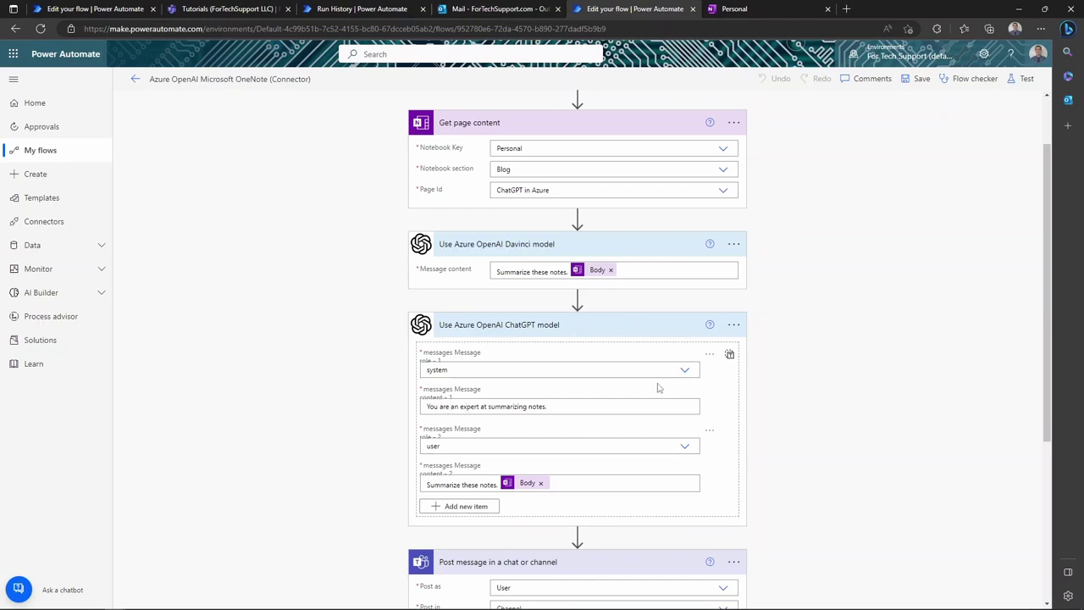
pyautogui.scroll(-1, 563, 485)
pyautogui.scroll(-3, 560, 482)
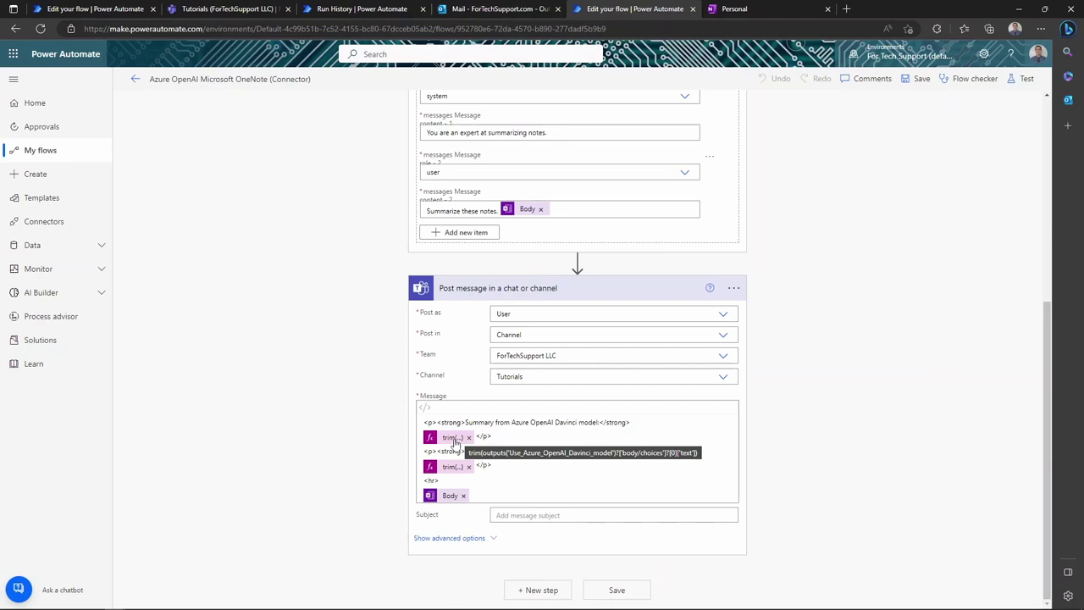
pyautogui.scroll(3, 455, 442)
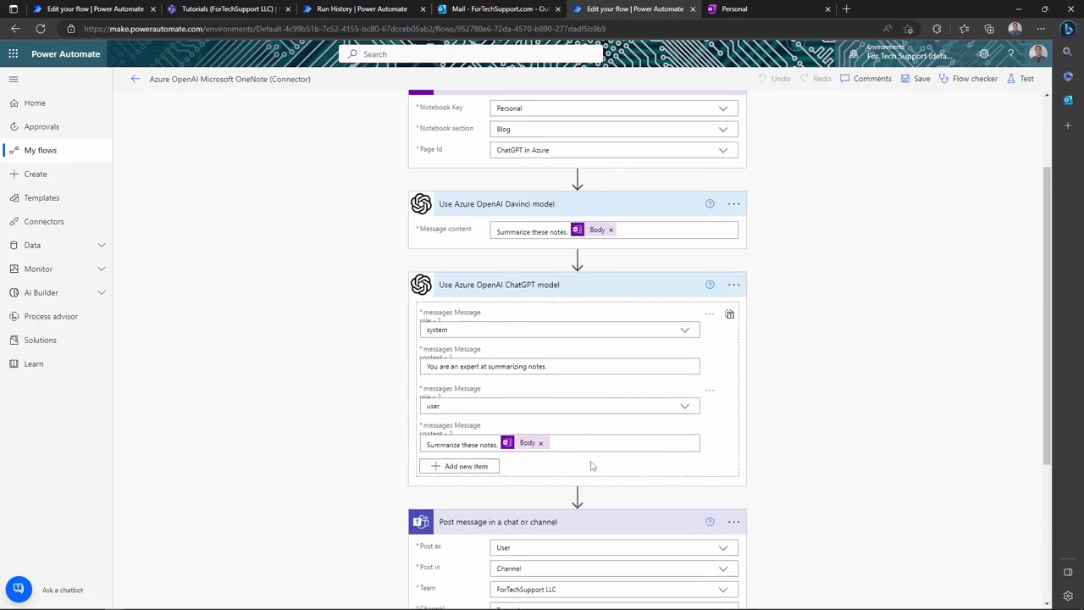
pyautogui.scroll(-3, 584, 461)
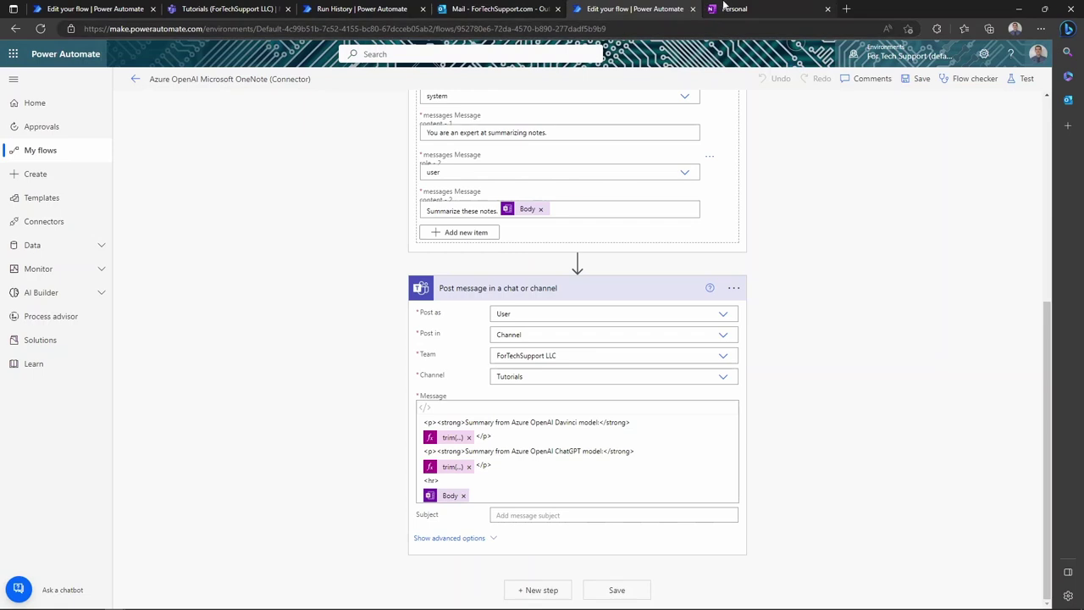
# Trigger a manual test run of the OneNote flow, then bring up the Teams Tutorials channel.
pyautogui.click(899, 107)
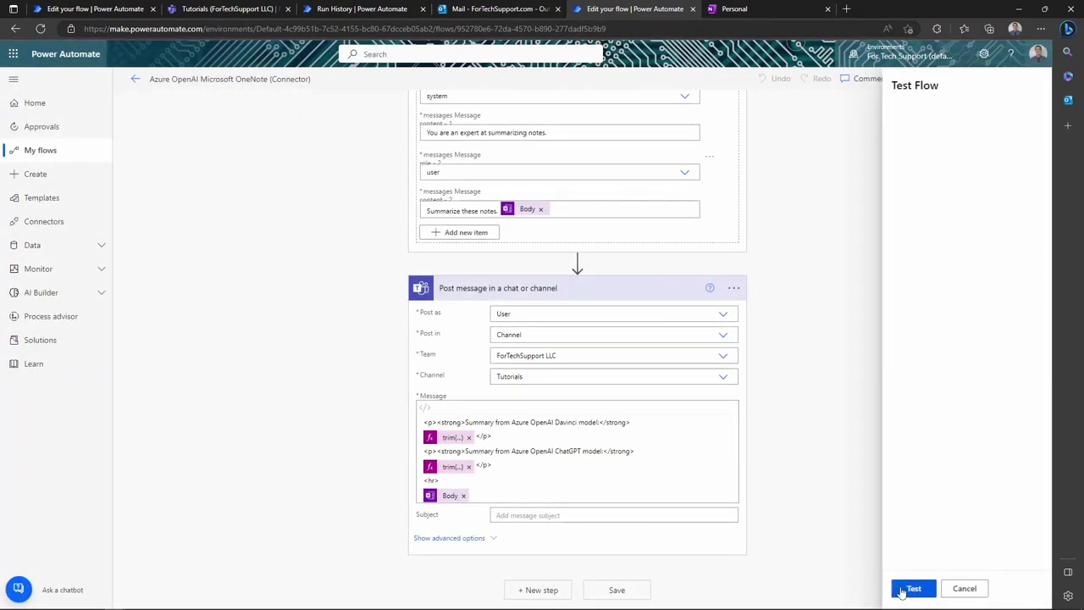
pyautogui.click(892, 589)
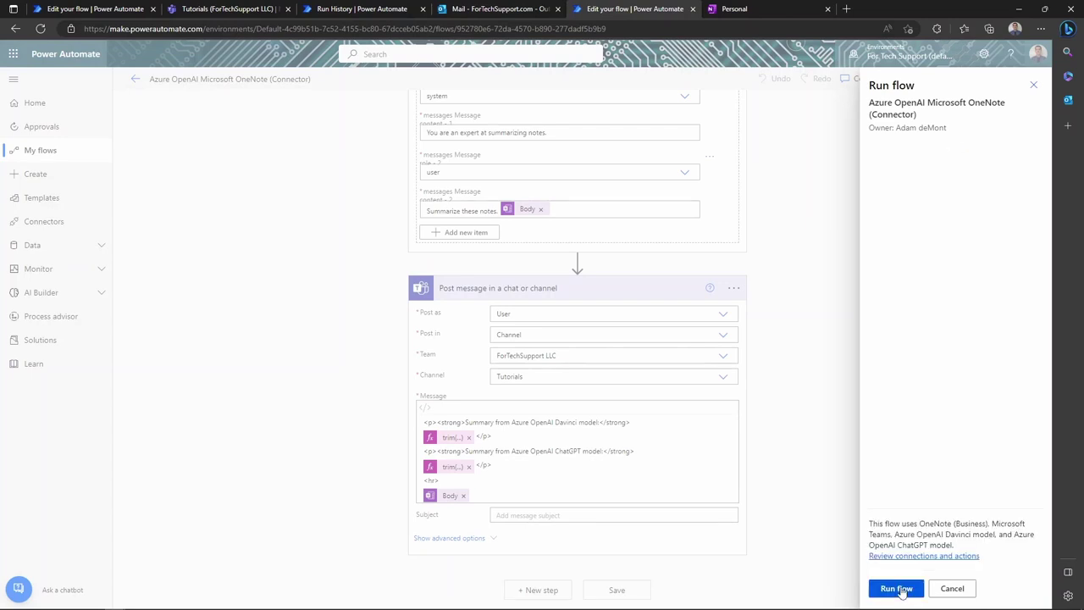
pyautogui.click(904, 590)
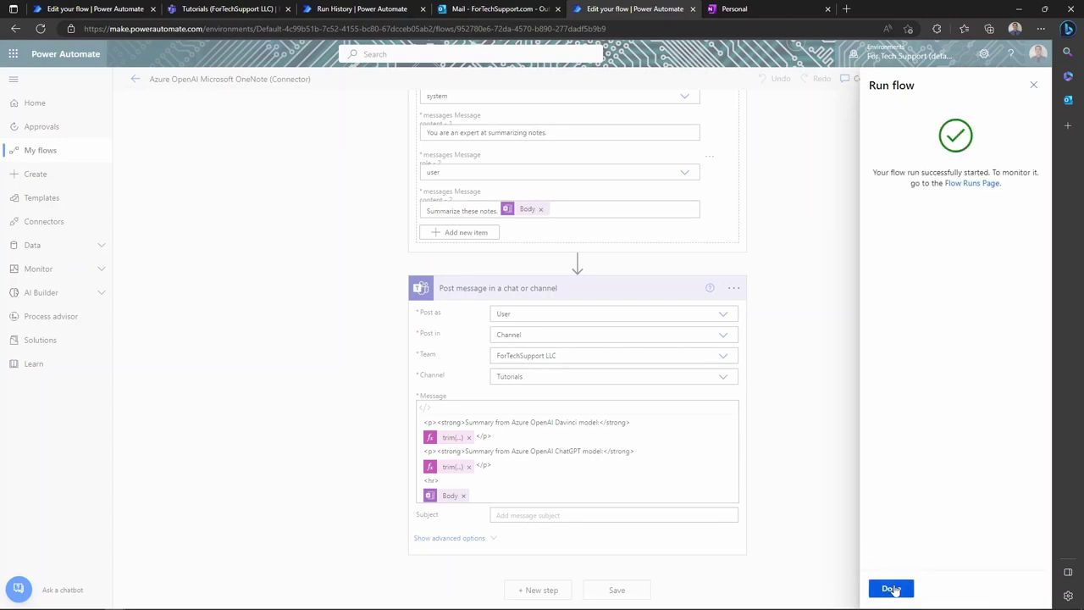
pyautogui.click(896, 592)
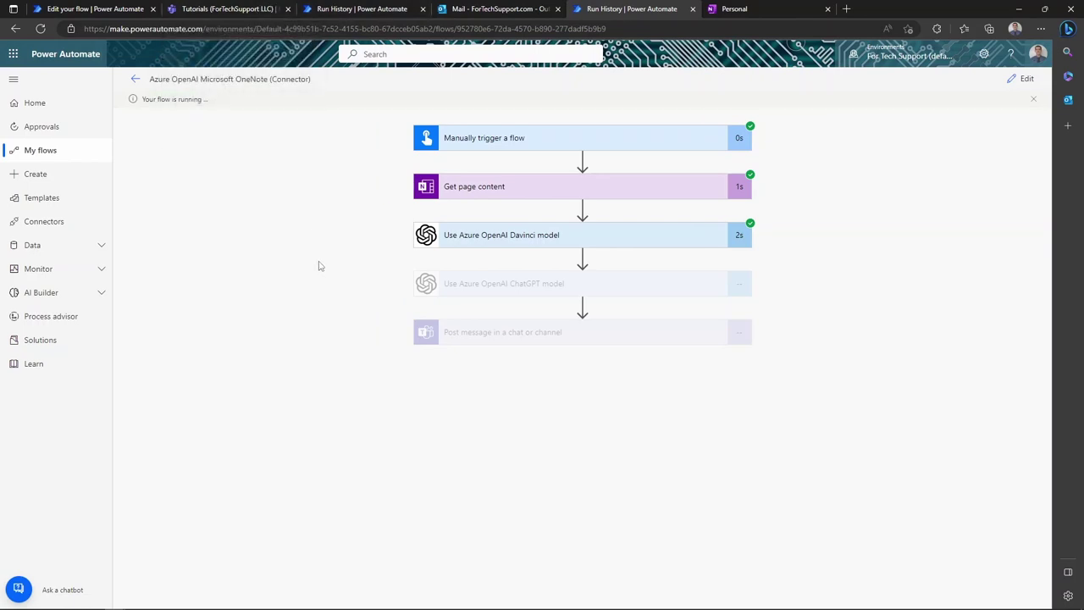
pyautogui.moveTo(224, 9); pyautogui.dragTo(765, 22)
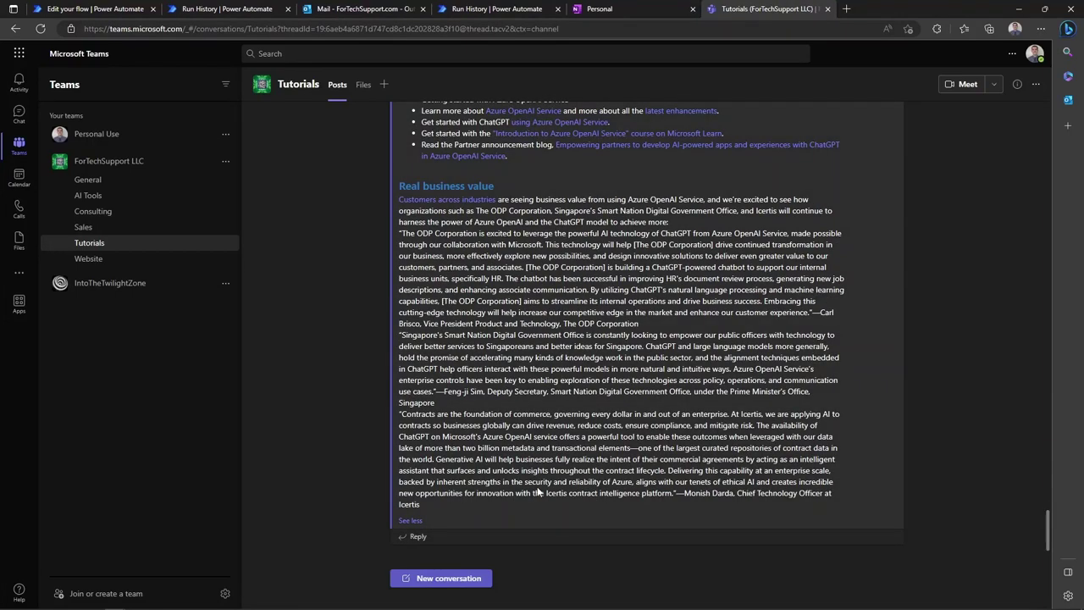
# Scroll up in Tutorials to the post with the Davinci and ChatGPT note summaries.
pyautogui.scroll(3, 537, 486)
pyautogui.scroll(5, 537, 486)
pyautogui.scroll(2, 535, 479)
pyautogui.scroll(2, 536, 479)
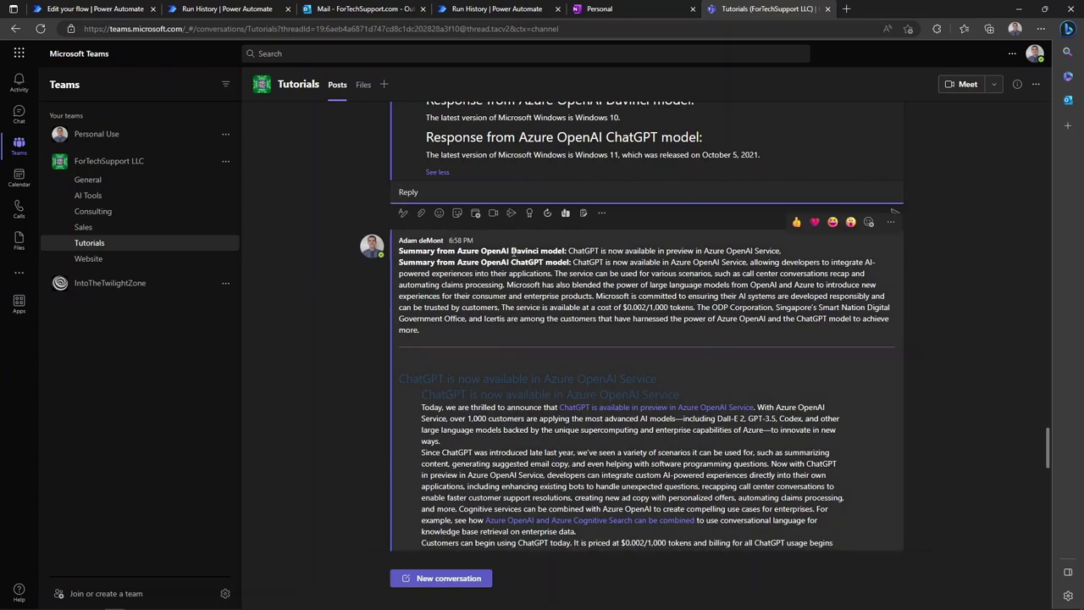
pyautogui.moveTo(549, 250)
pyautogui.scroll(-2, 775, 310)
pyautogui.scroll(5, 780, 315)
pyautogui.scroll(3, 779, 315)
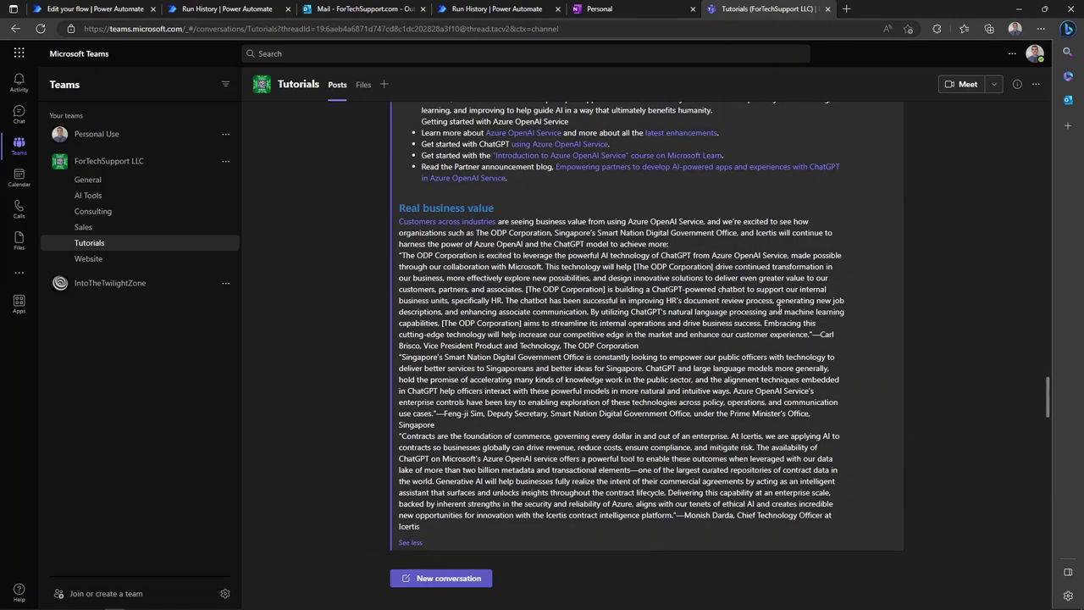
# Open the 'ChatGPT in Azure' OneNote page to compare it with the summaries.
pyautogui.click(631, 9)
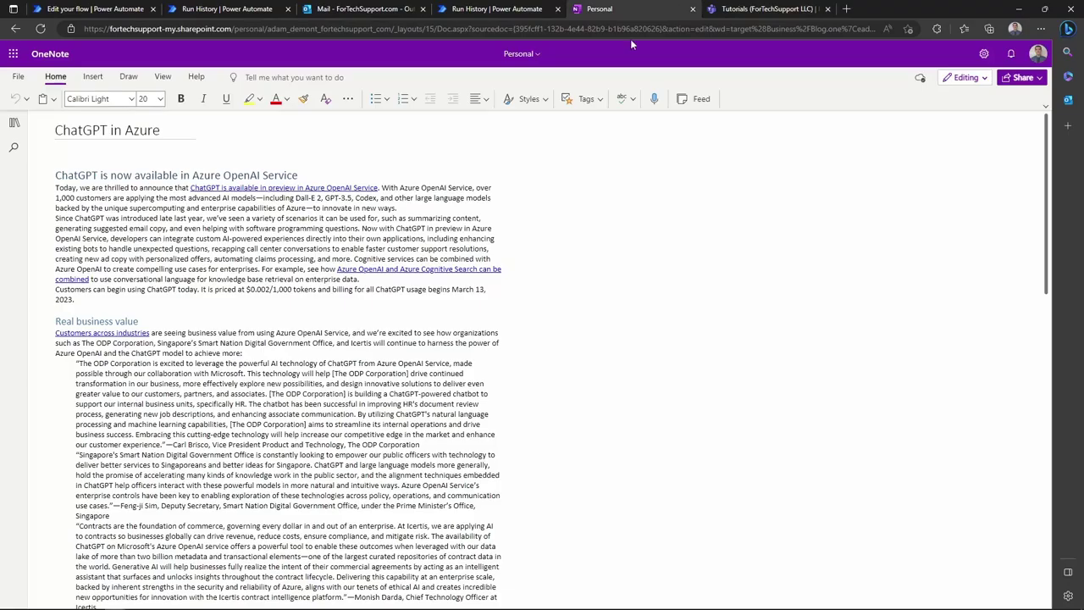
pyautogui.scroll(-1, 421, 356)
pyautogui.scroll(1, 422, 354)
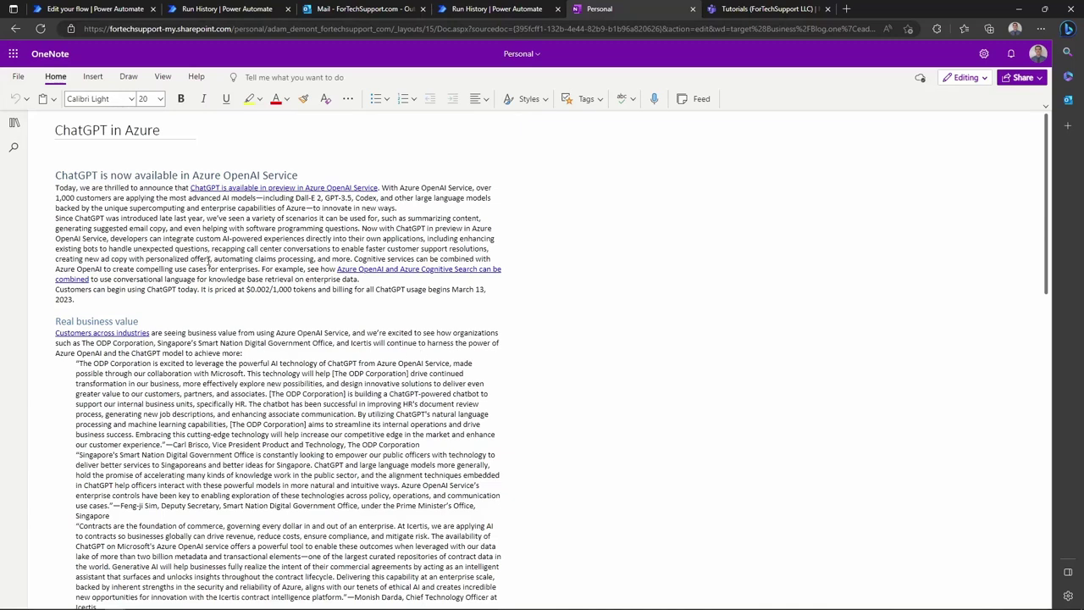